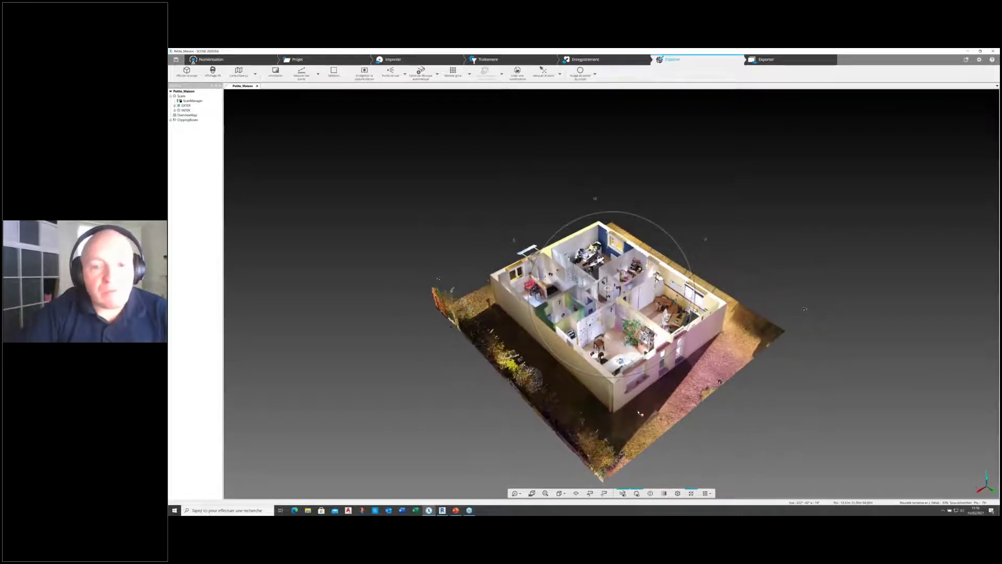
- Examine the colored point cloud of the house and its interior rooms from several angles in the 3D view
scroll(639, 413, up, 3)
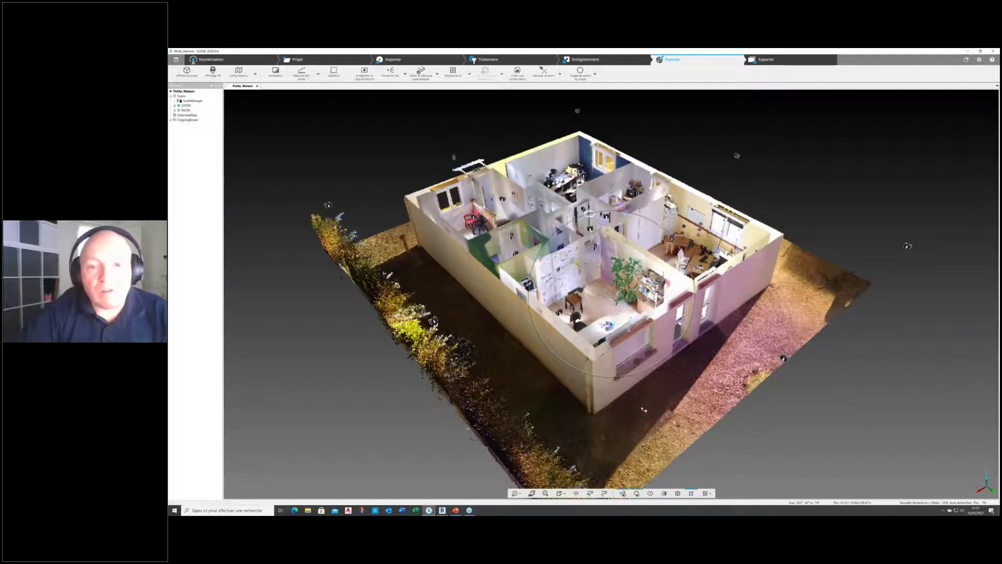
scroll(644, 410, up, 1)
drag(628, 412, 541, 454)
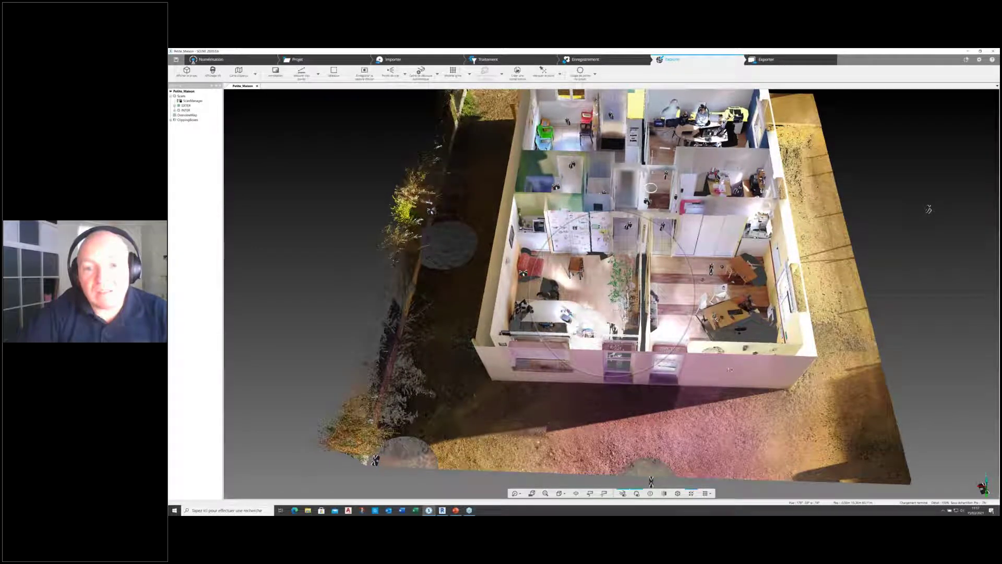
drag(745, 369, 746, 367)
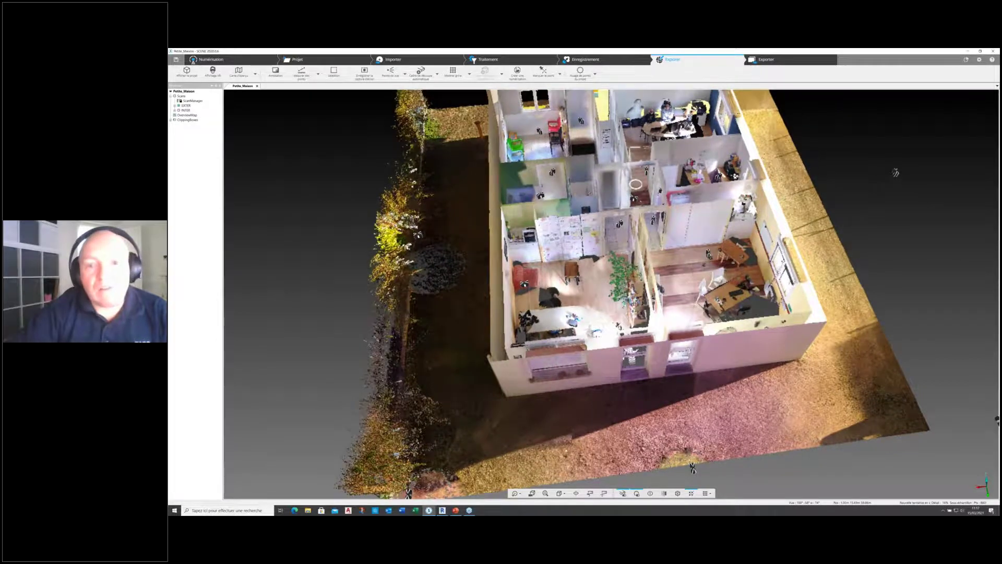
- Expand the interior scan folder and walk through the rooms scan by scan, ending with a view of the hallway doors
click(175, 110)
double_click(636, 184)
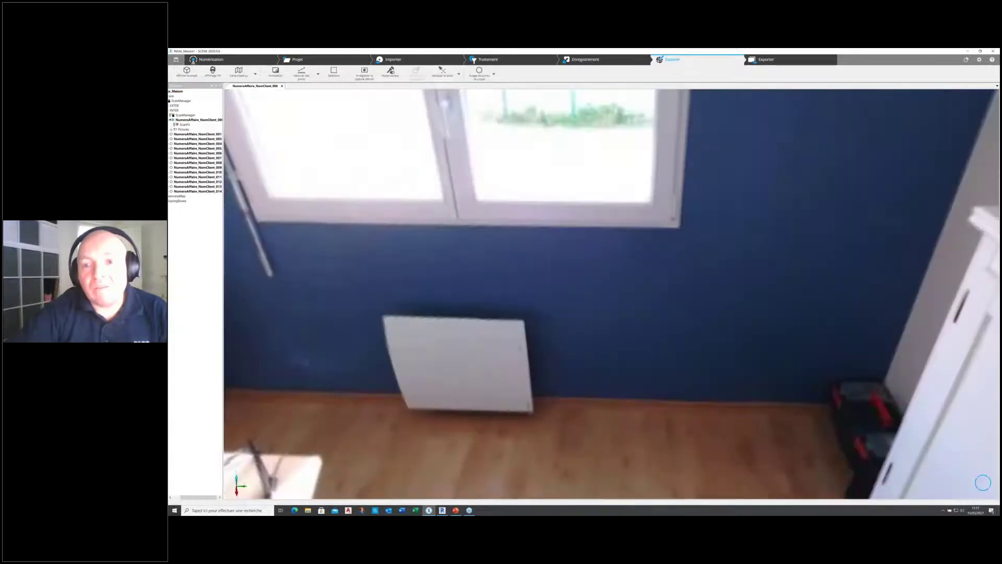
drag(417, 303, 517, 243)
click(745, 141)
drag(745, 143, 674, 151)
click(623, 199)
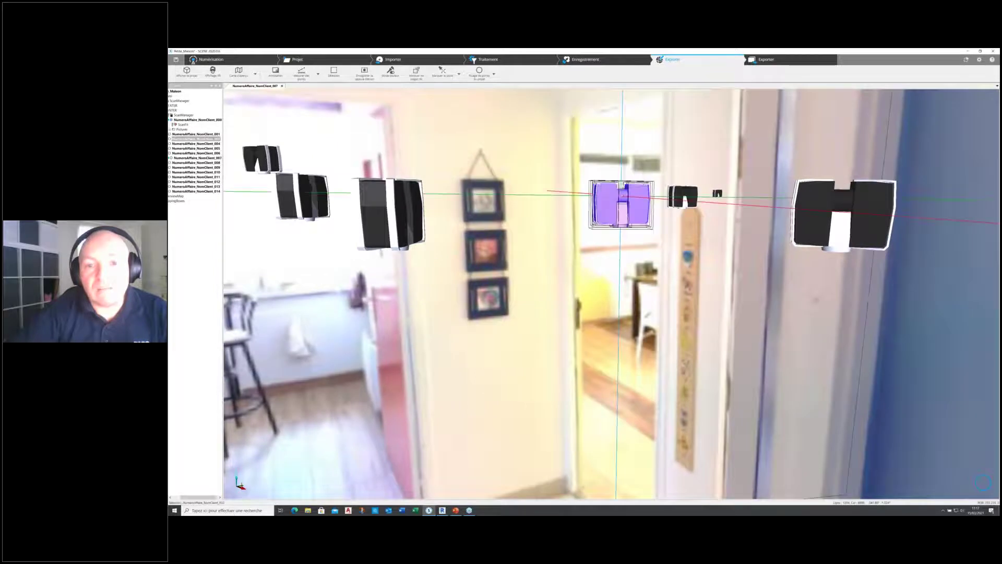
double_click(623, 198)
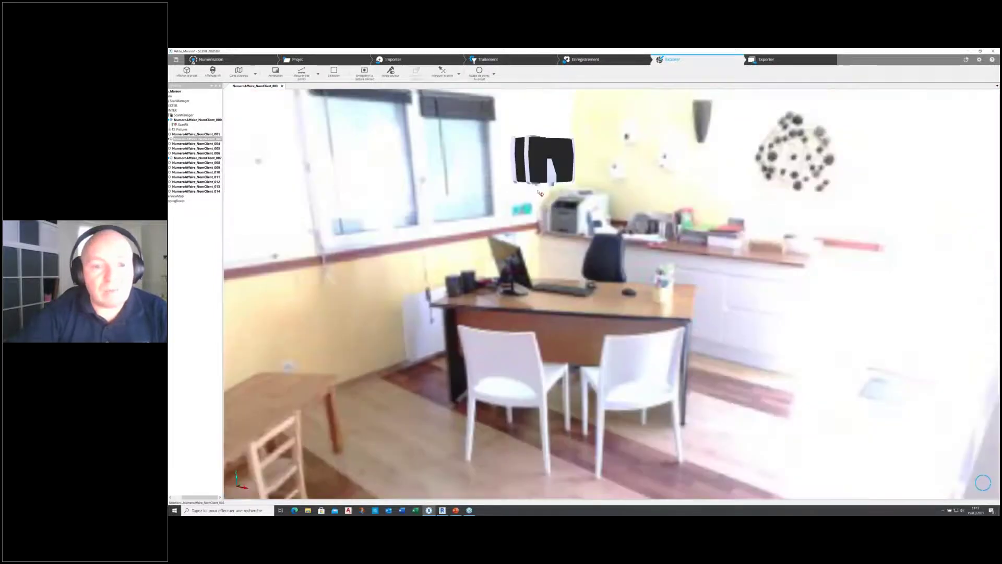
drag(540, 193, 519, 187)
drag(809, 185, 659, 193)
mouse_move(360, 225)
mouse_down()
mouse_move(516, 213)
mouse_move(578, 181)
mouse_move(589, 188)
mouse_move(368, 211)
mouse_move(560, 199)
mouse_move(511, 218)
mouse_move(594, 258)
mouse_up()
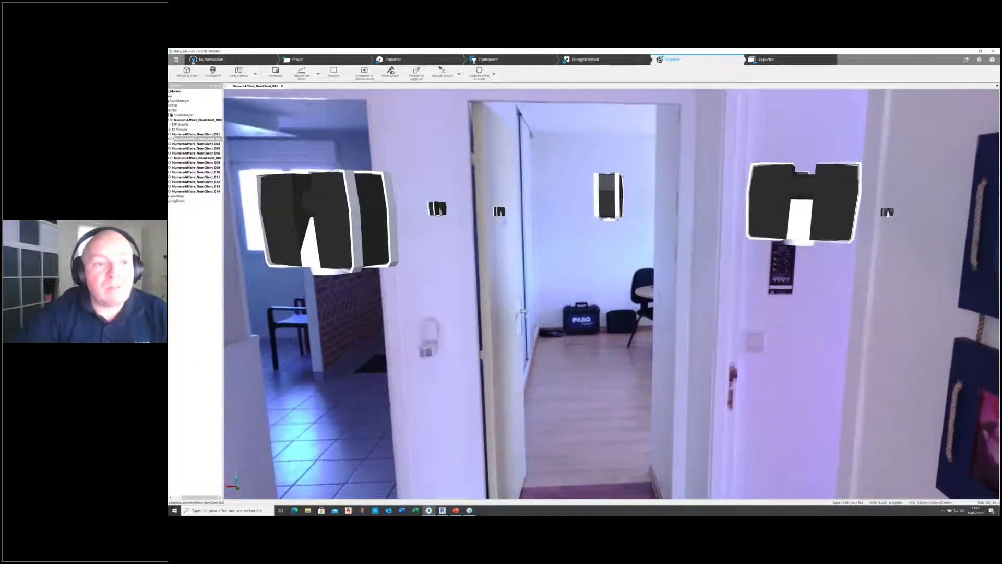
- Return to the project's 3D view and look at the whole house point cloud from different sides
click(186, 73)
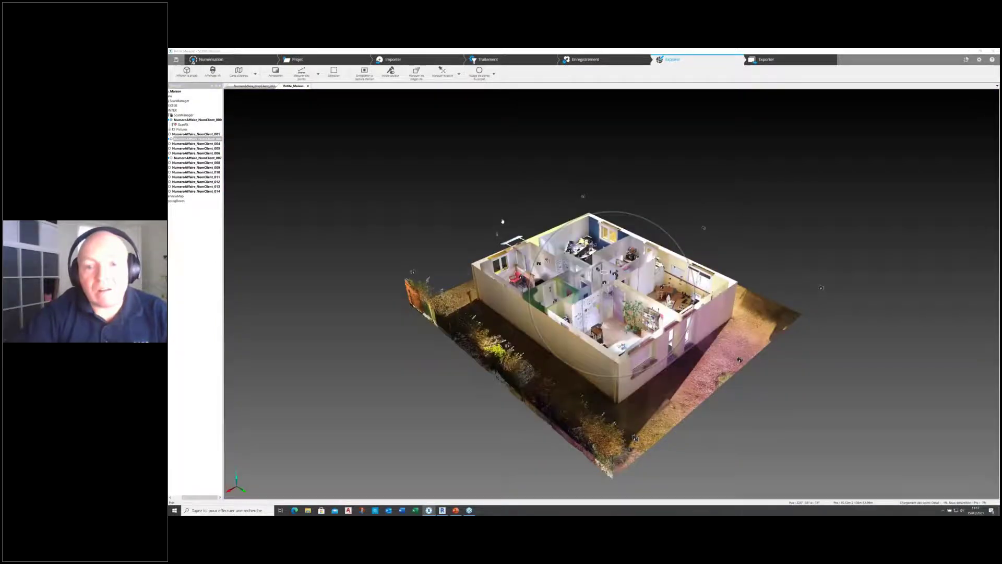
drag(526, 346, 613, 404)
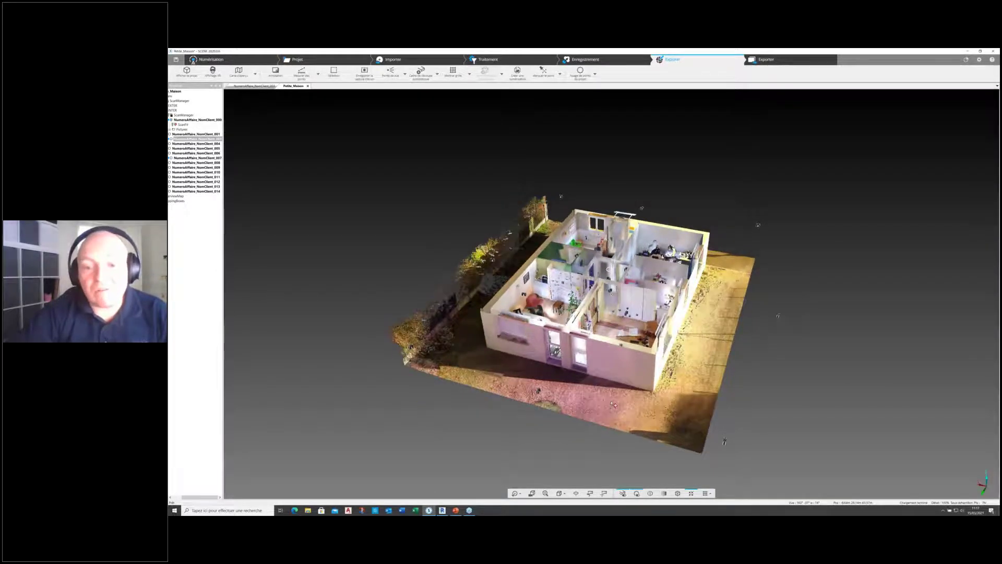
drag(631, 410, 625, 481)
drag(655, 370, 622, 364)
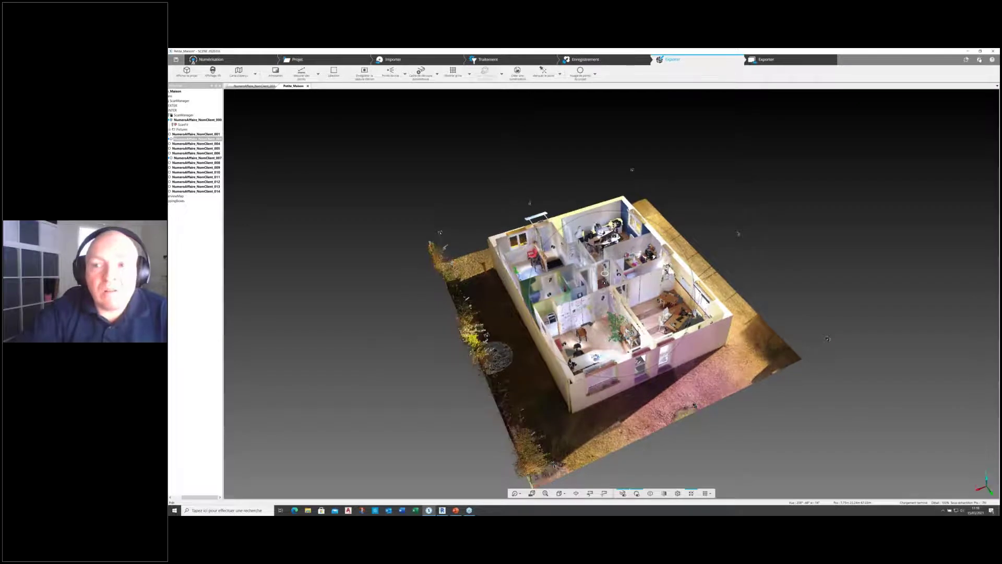
- Restore the SCENE window to half width beside Revit and frame the house point cloud closely from above
click(980, 51)
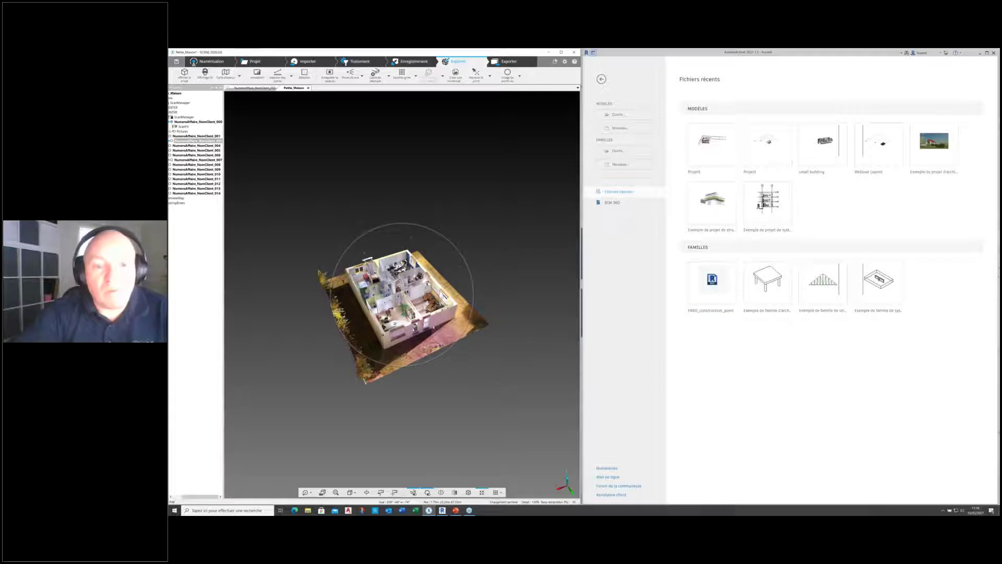
drag(389, 369, 503, 332)
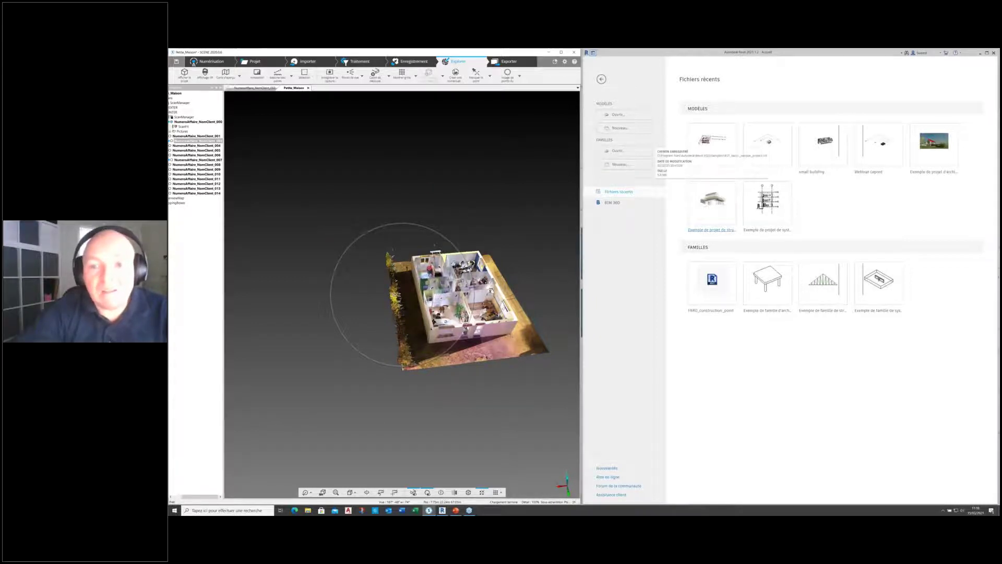
drag(517, 320, 447, 328)
scroll(533, 419, up, 5)
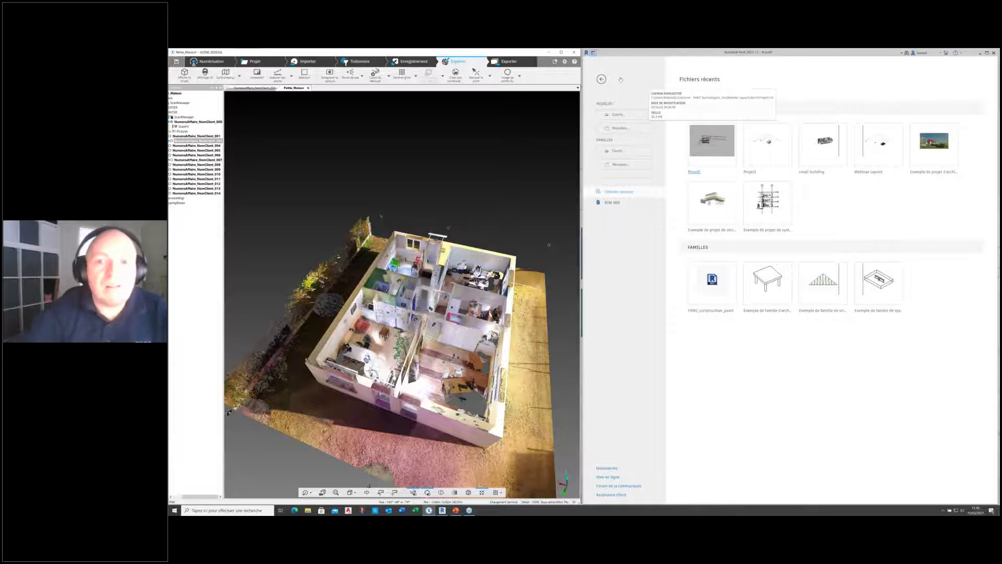
- In Revit, create a new project from a template file browsed from disk
click(628, 130)
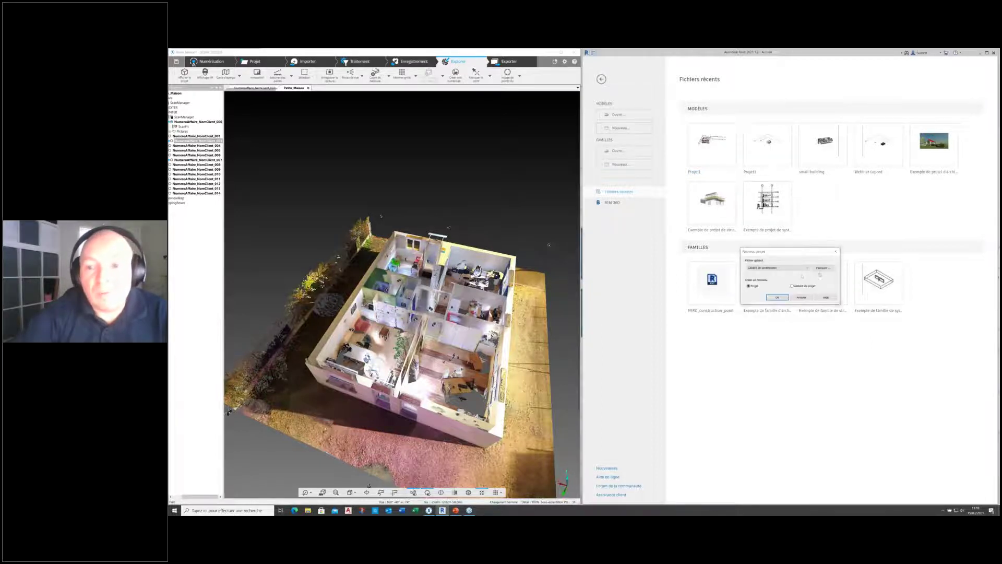
click(823, 268)
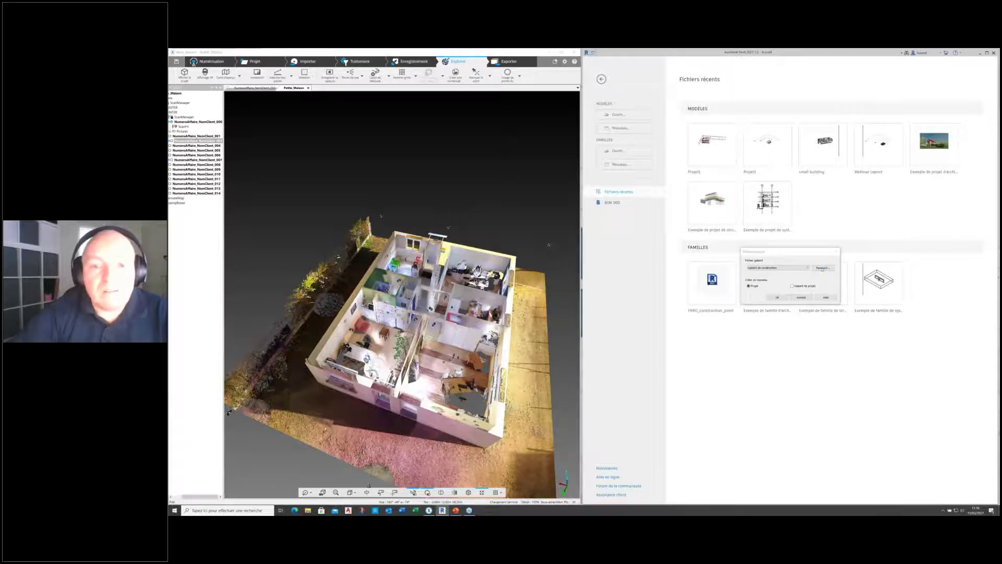
double_click(571, 234)
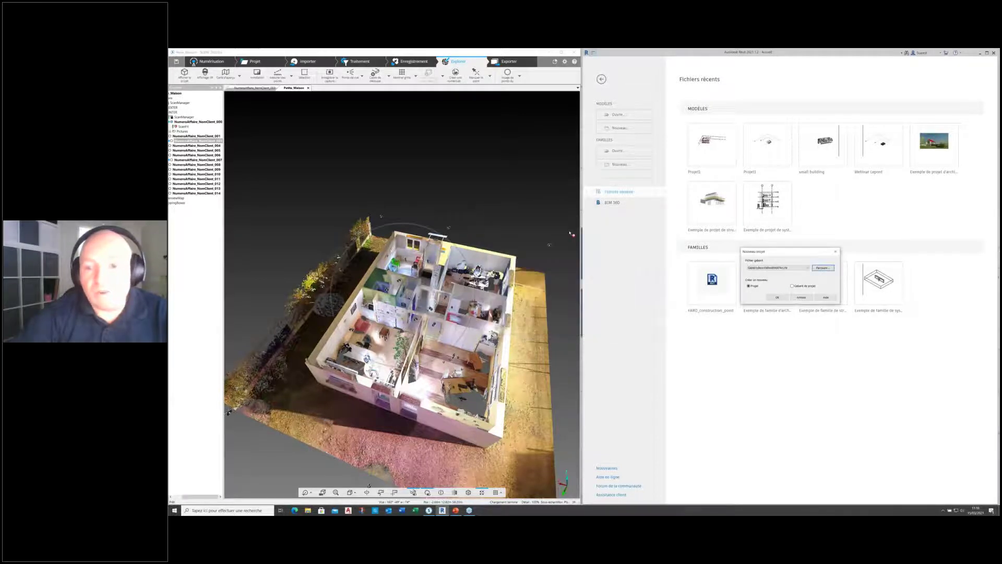
click(777, 297)
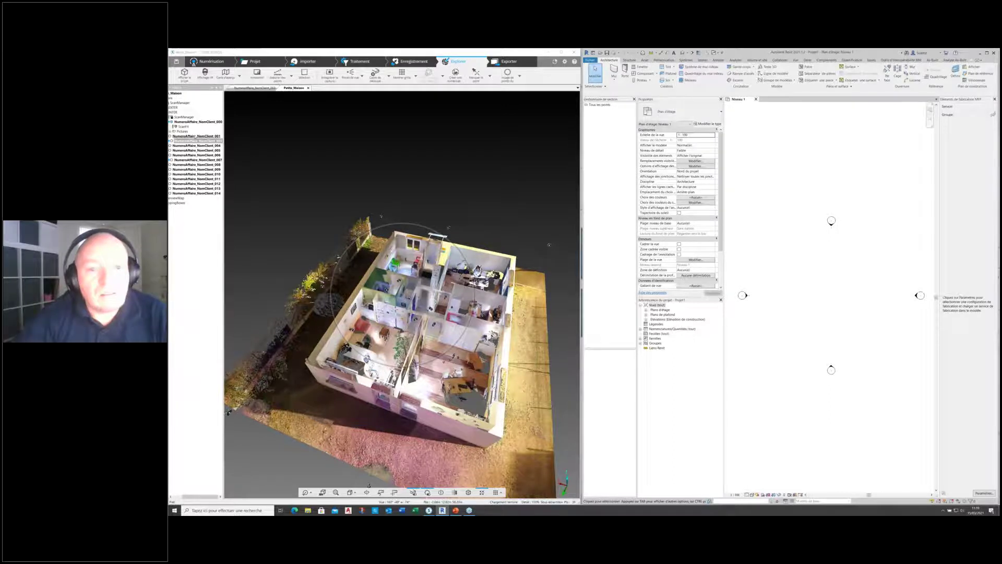
- In SCENE, open the panoramic scan of the blue-walled office and turn it toward the window, floor and ceiling
double_click(196, 137)
drag(434, 308, 284, 303)
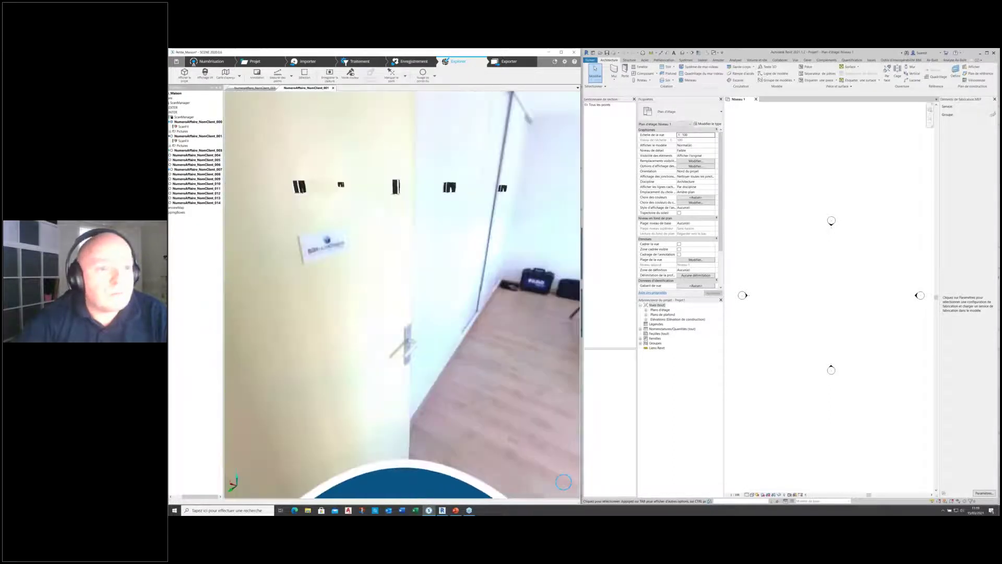
double_click(196, 123)
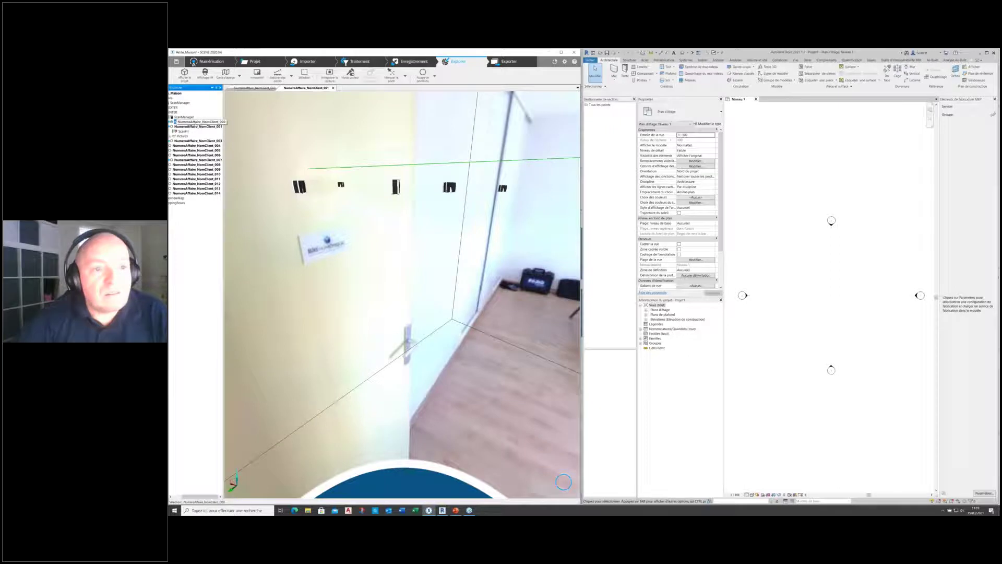
drag(554, 246, 408, 287)
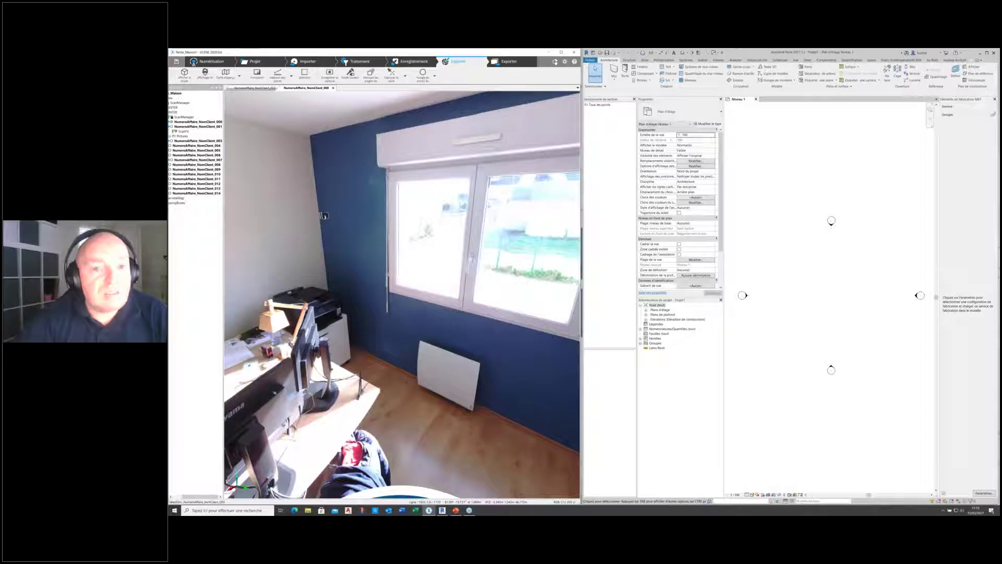
- Launch the As-Built for Revit toolbar, set the project origin from a point on the office floor, and pick a point on the ceiling
click(555, 62)
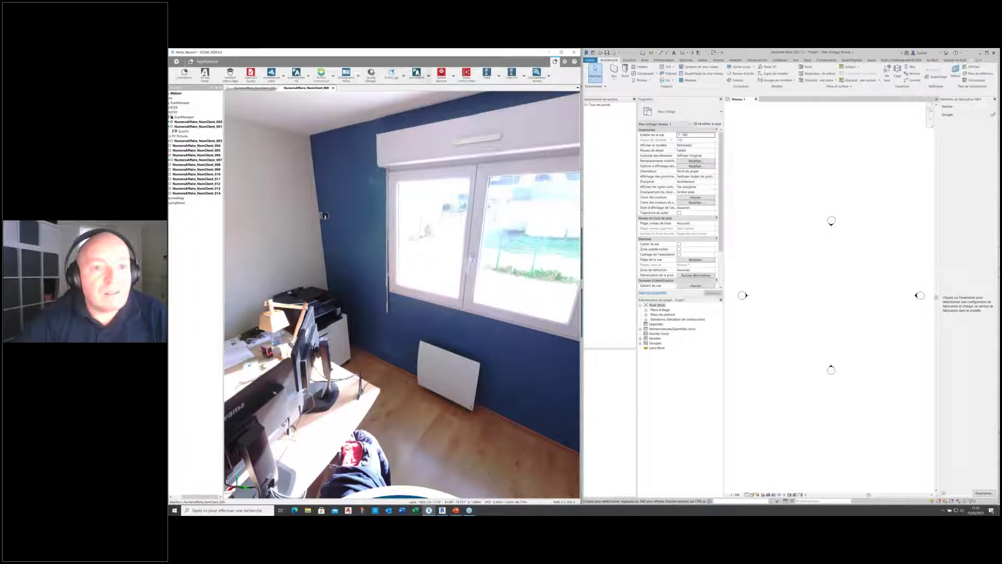
click(429, 77)
click(431, 91)
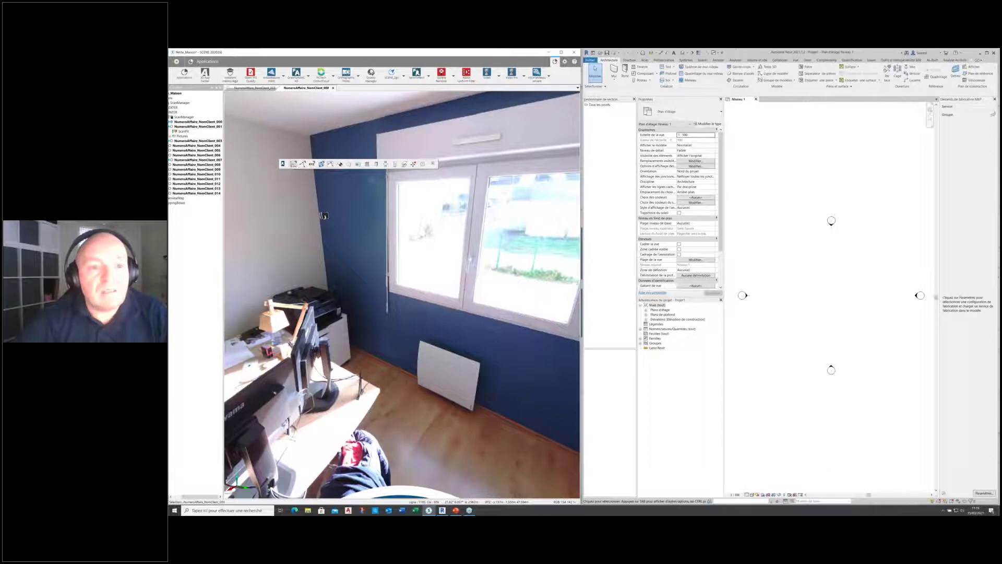
click(294, 164)
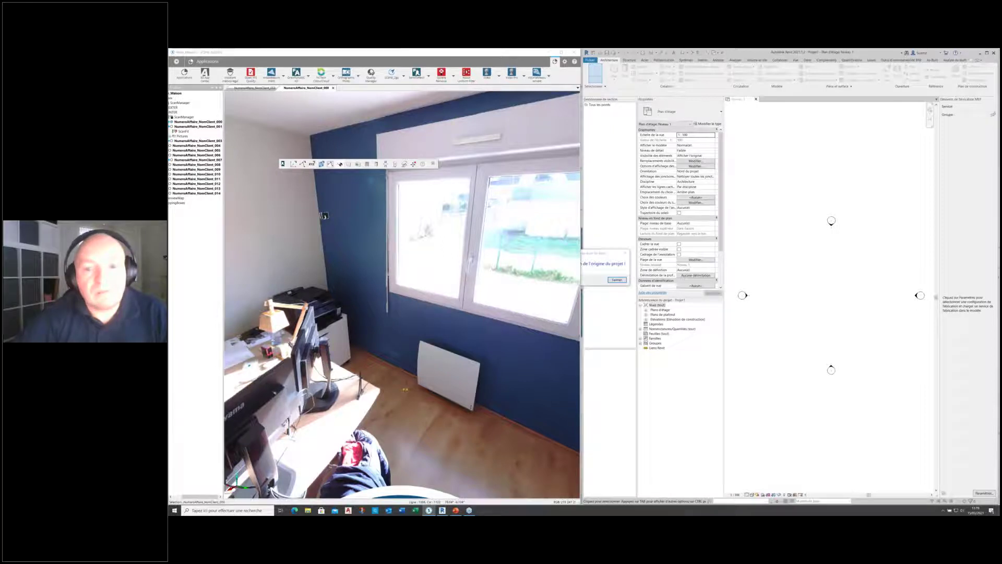
drag(611, 255, 724, 243)
click(729, 268)
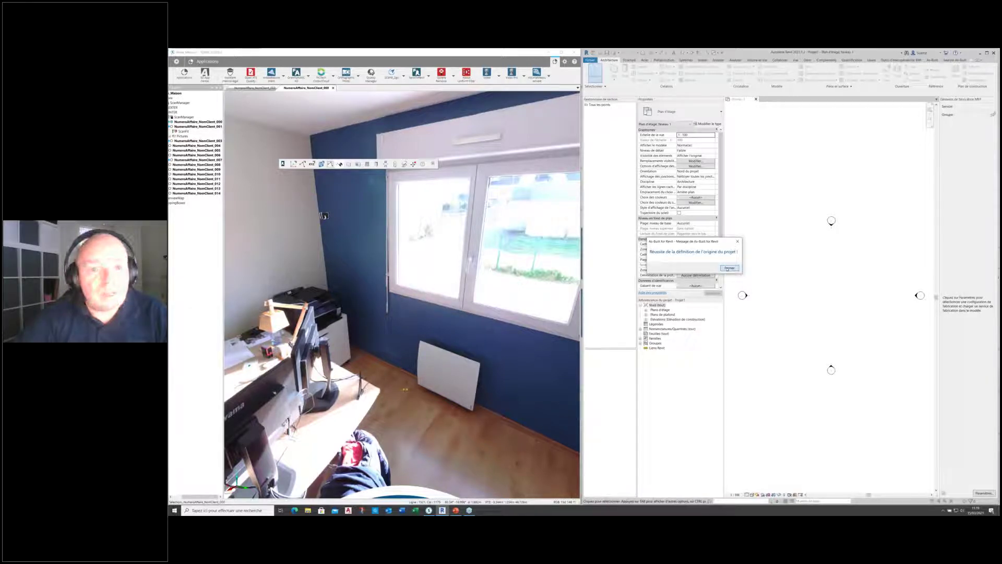
click(730, 268)
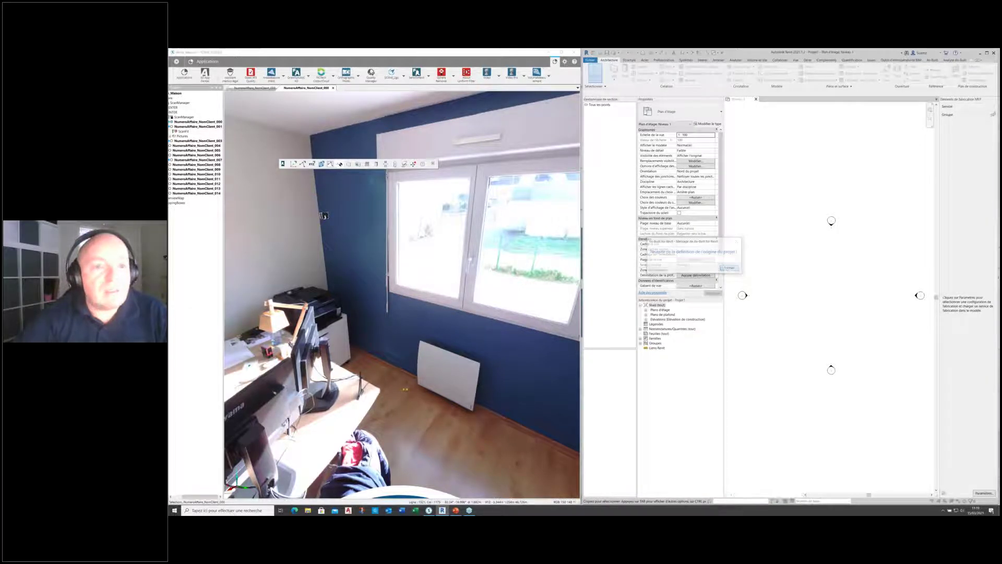
click(327, 101)
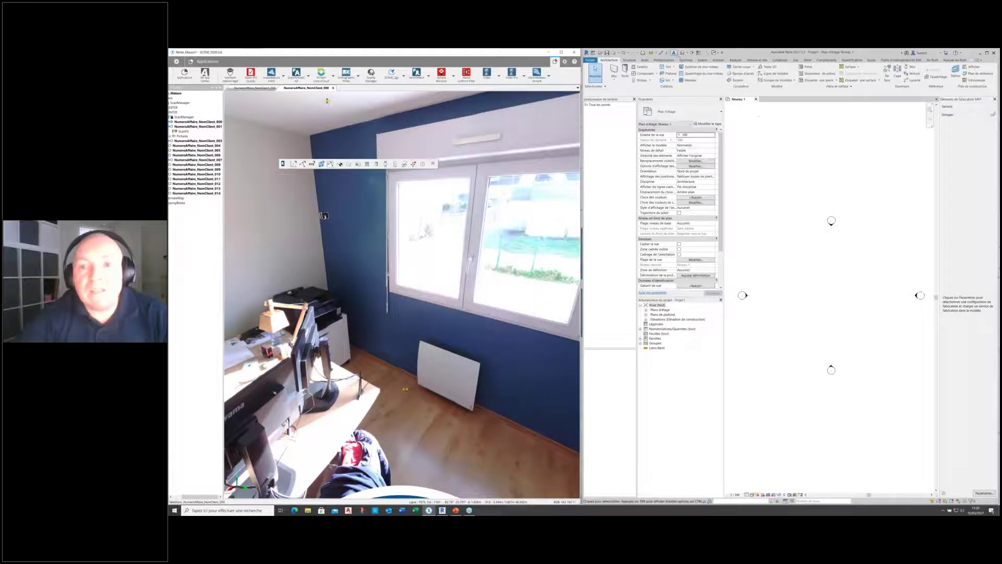
- Link the Petite Maison point cloud into the Revit project, filtering for point cloud files and using automatic positioning at the shared location
click(703, 60)
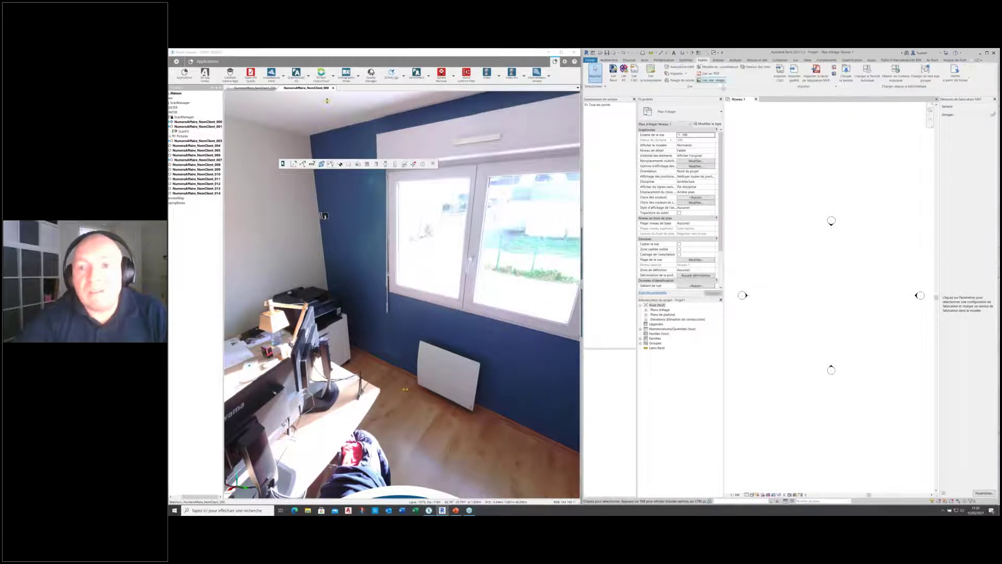
click(679, 81)
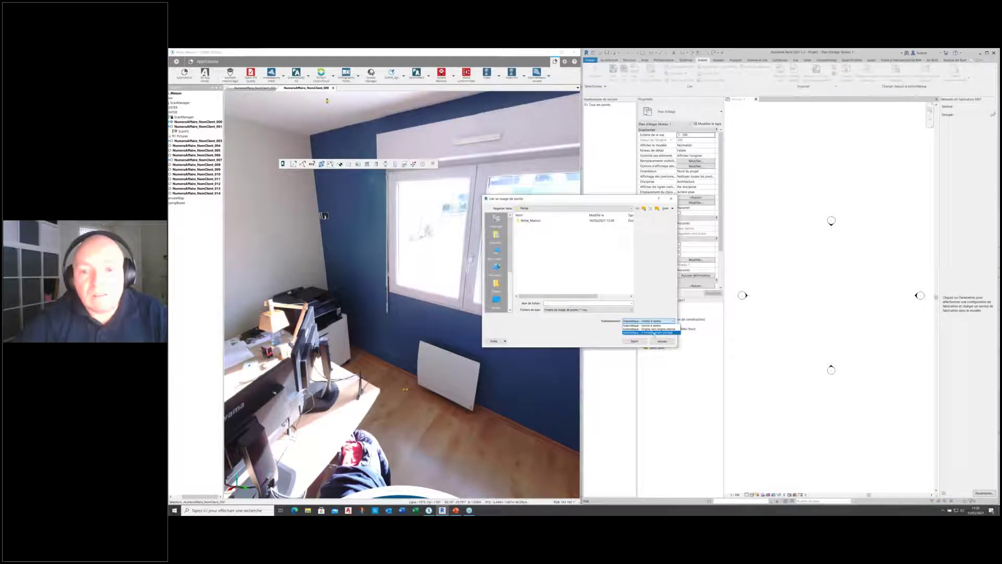
click(653, 332)
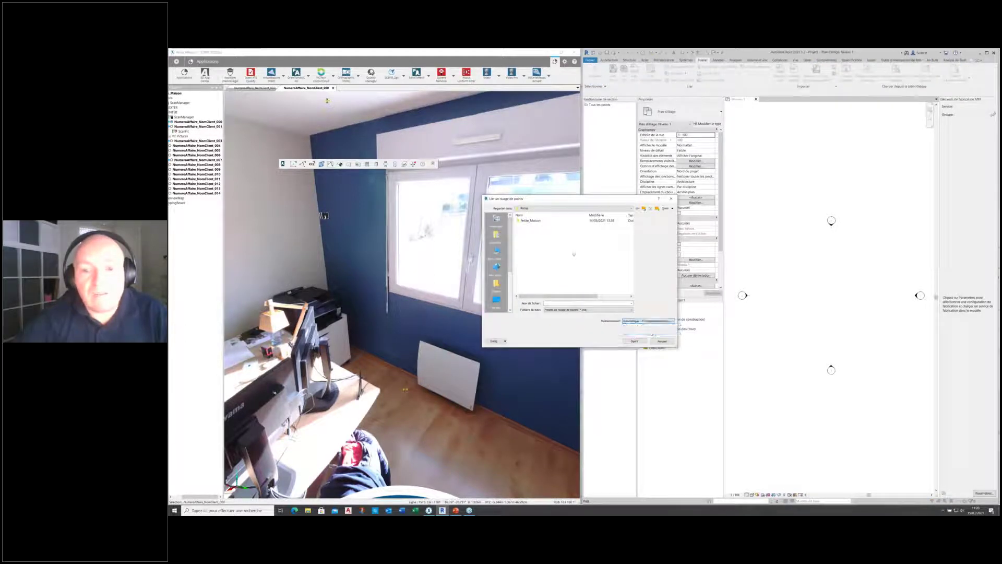
click(584, 309)
click(562, 317)
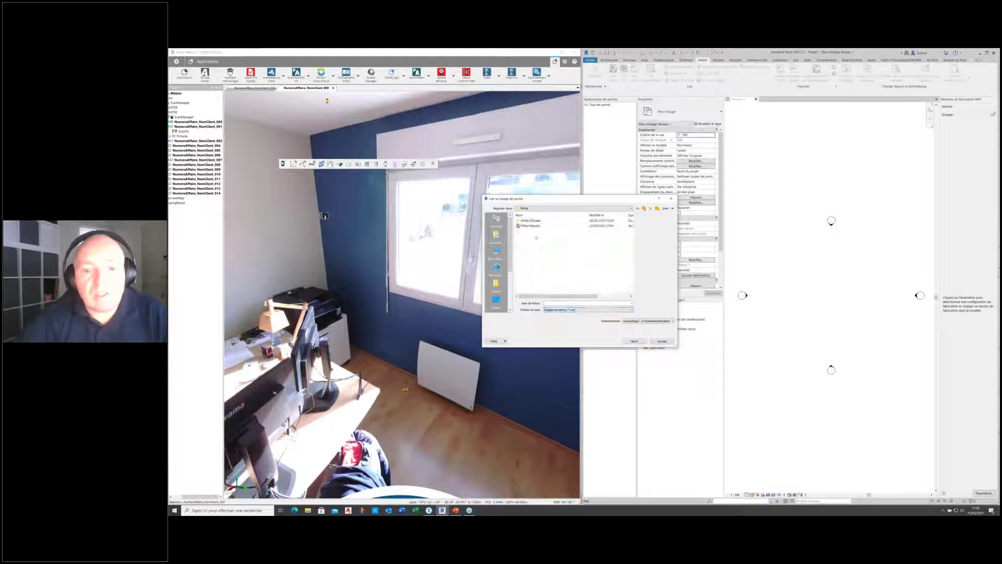
click(530, 226)
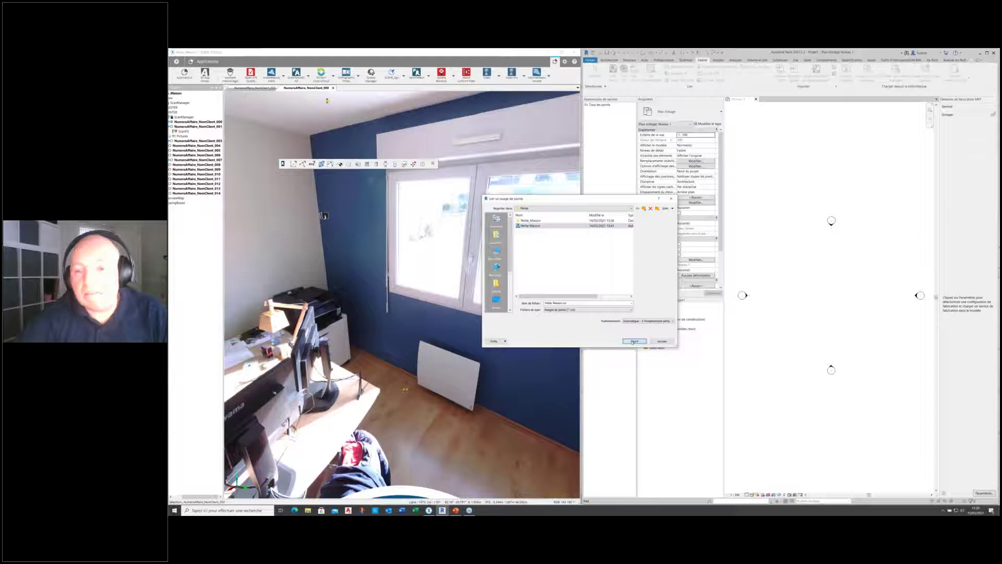
click(634, 341)
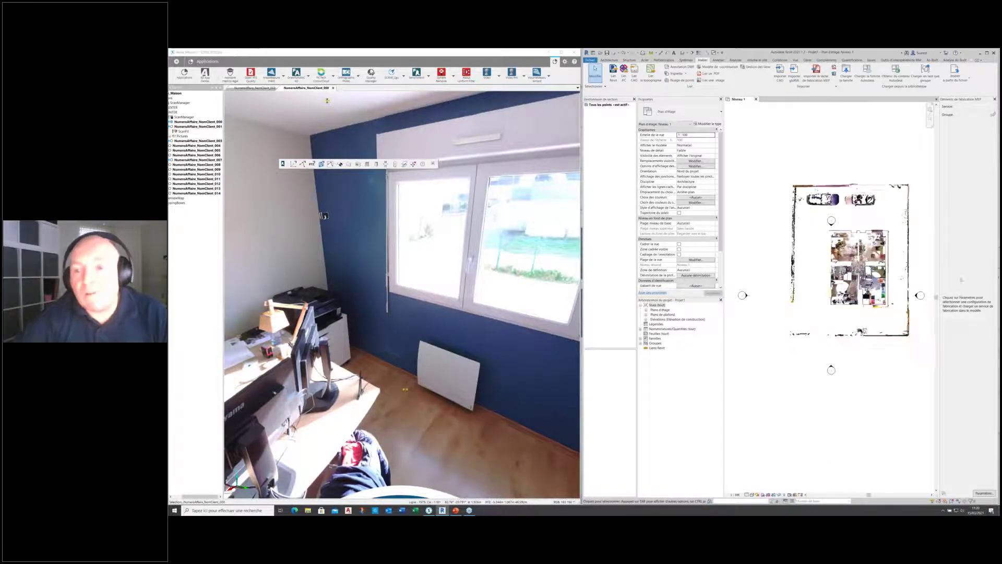
scroll(919, 254, up, 3)
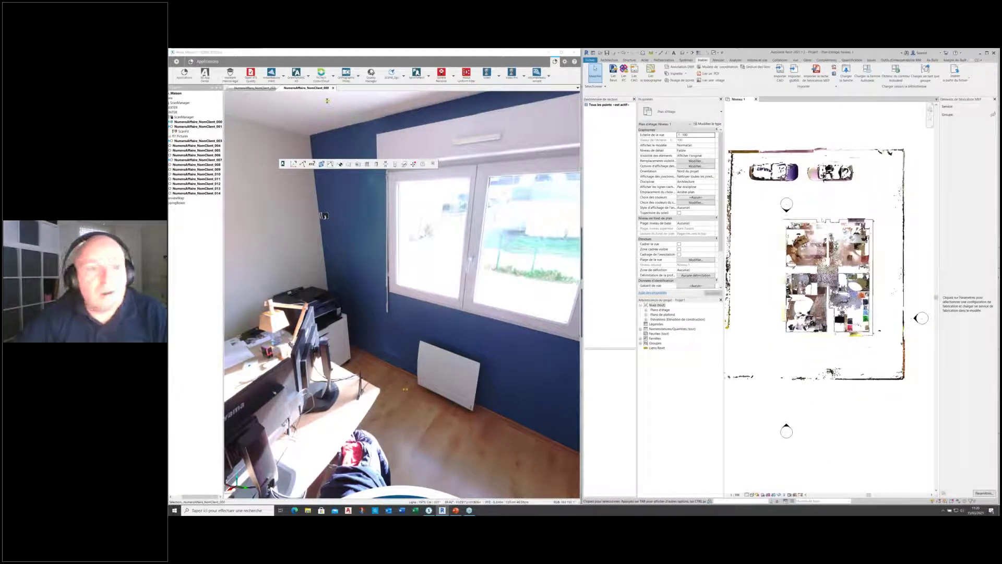
- In SCENE, leave the panoramic scans and open the 3D point cloud view of the whole Petite_Maison project
click(255, 87)
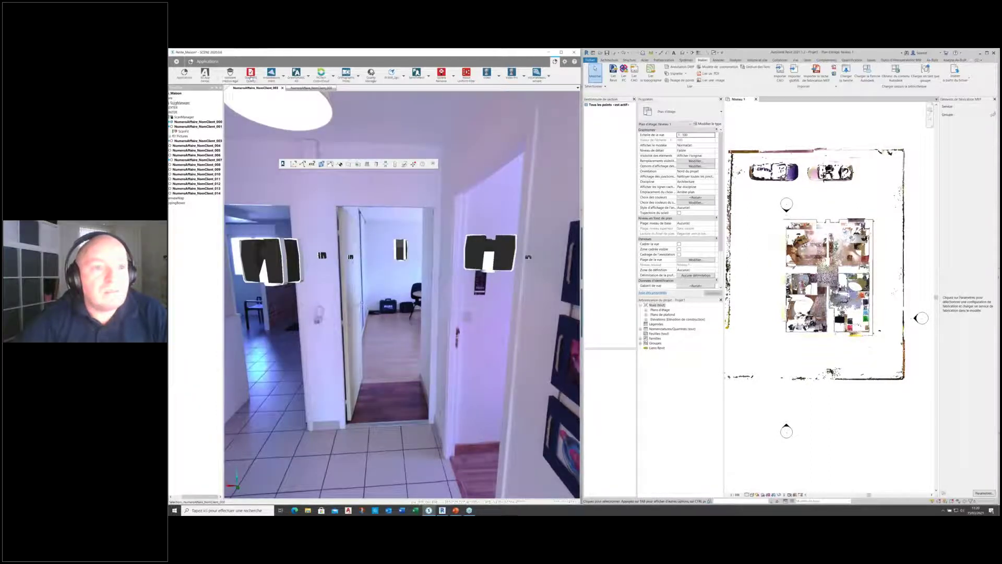
drag(201, 496, 190, 496)
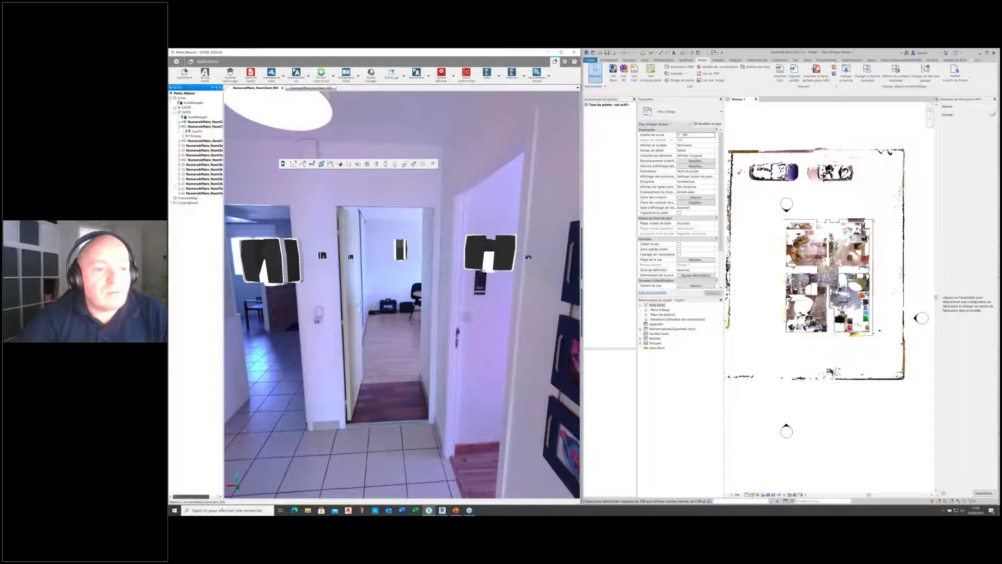
double_click(184, 93)
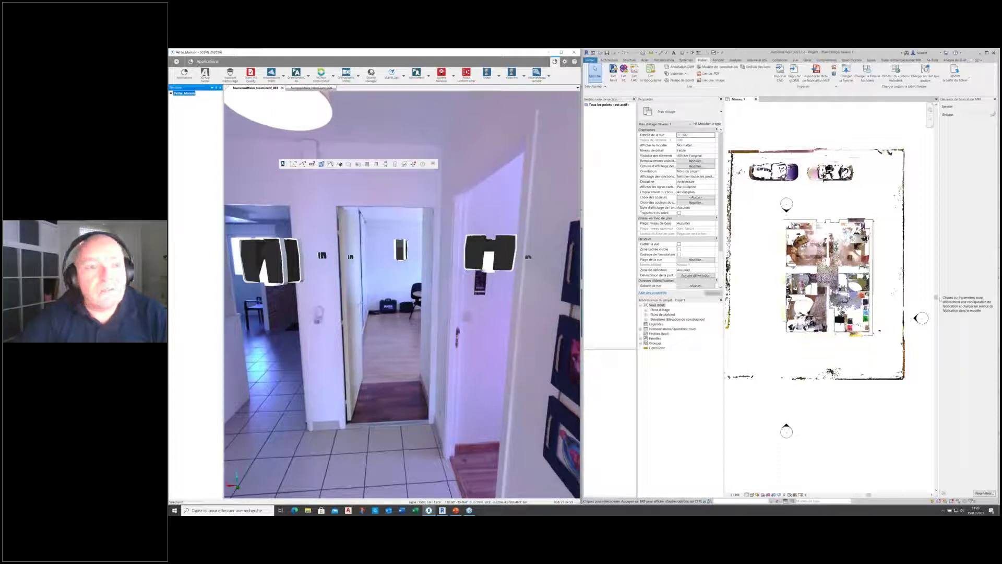
double_click(186, 94)
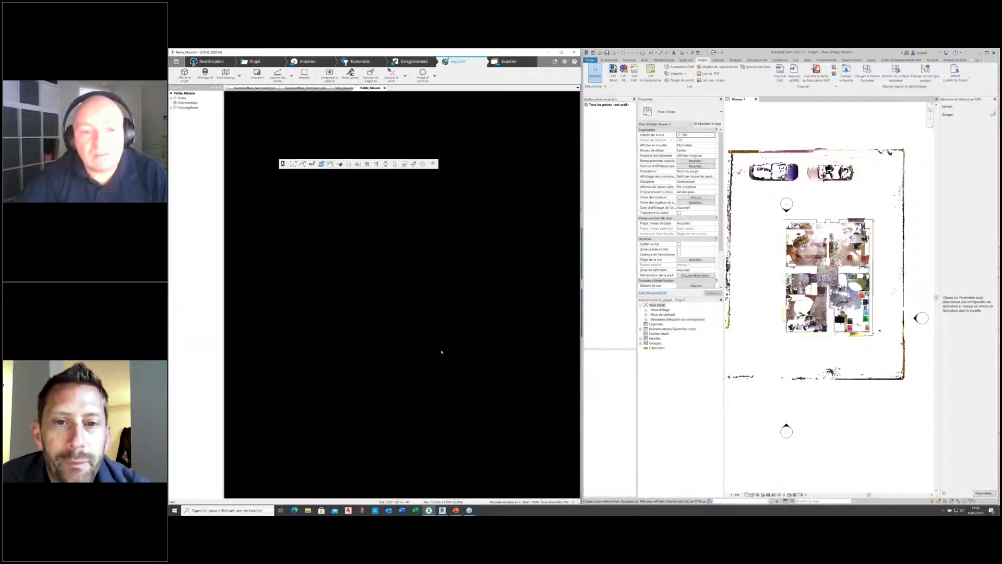
click(458, 372)
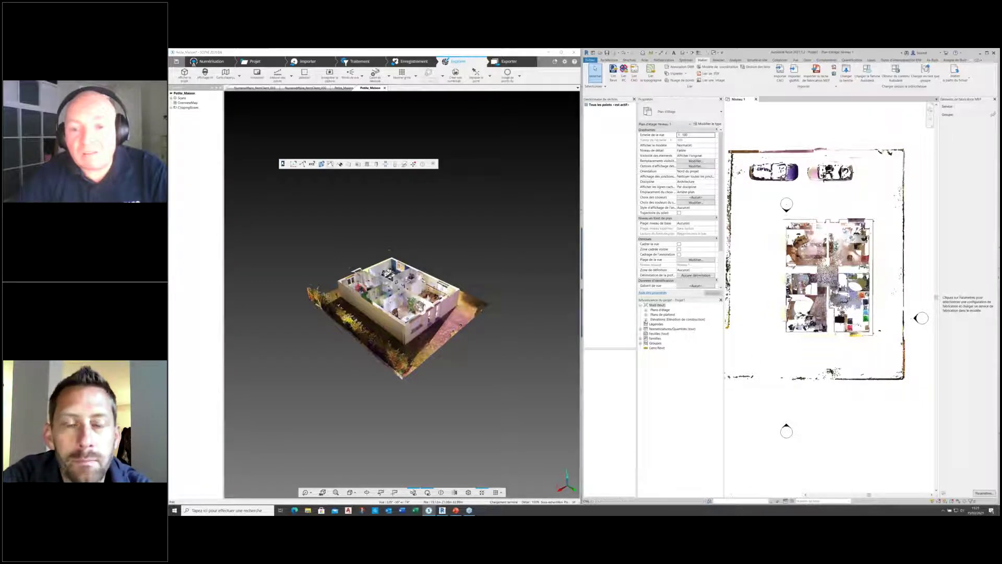
- In Revit, open the Sud elevation in a maximized window and frame the house with its levels
click(646, 319)
click(659, 339)
double_click(659, 339)
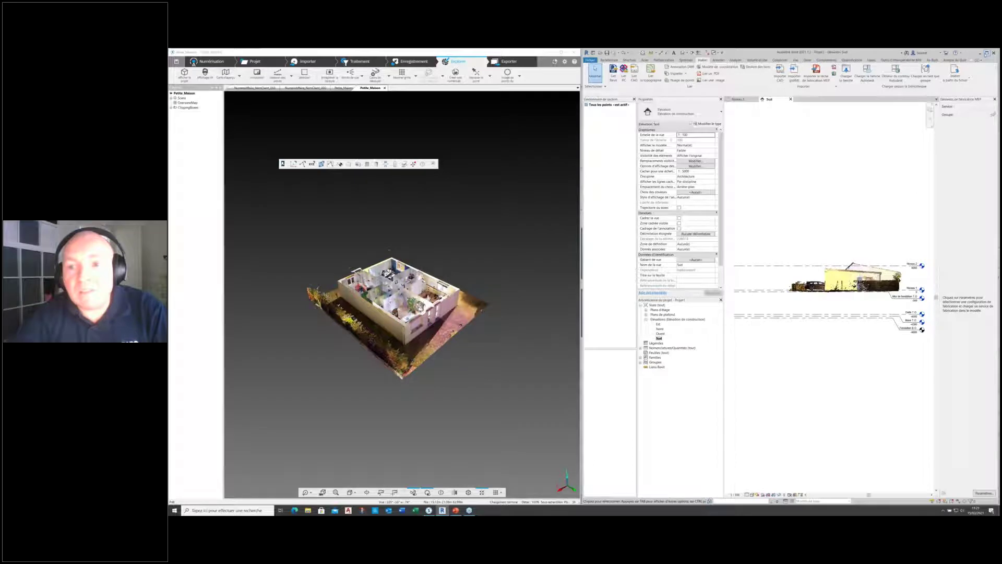
click(987, 53)
scroll(369, 301, down, 1)
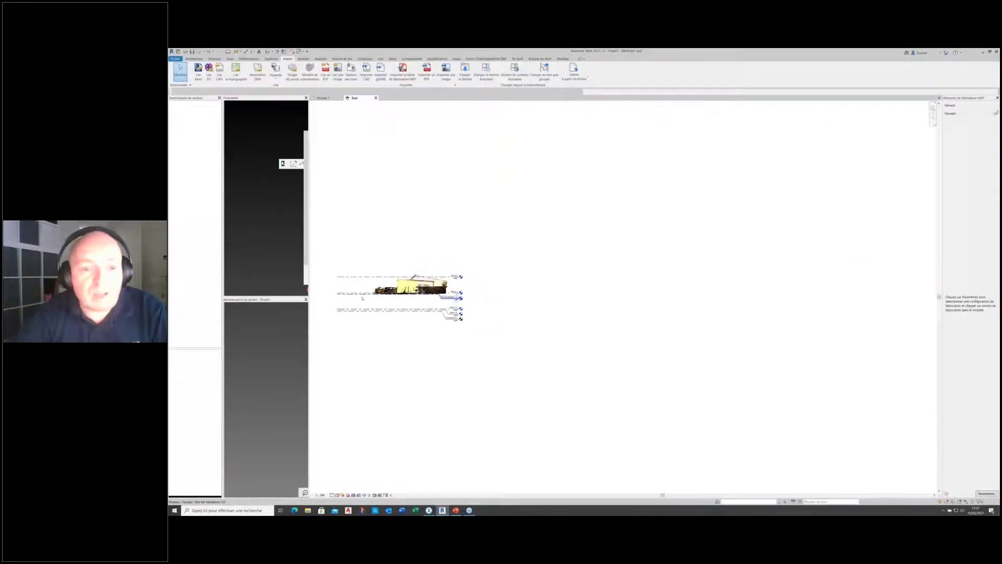
scroll(370, 300, up, 5)
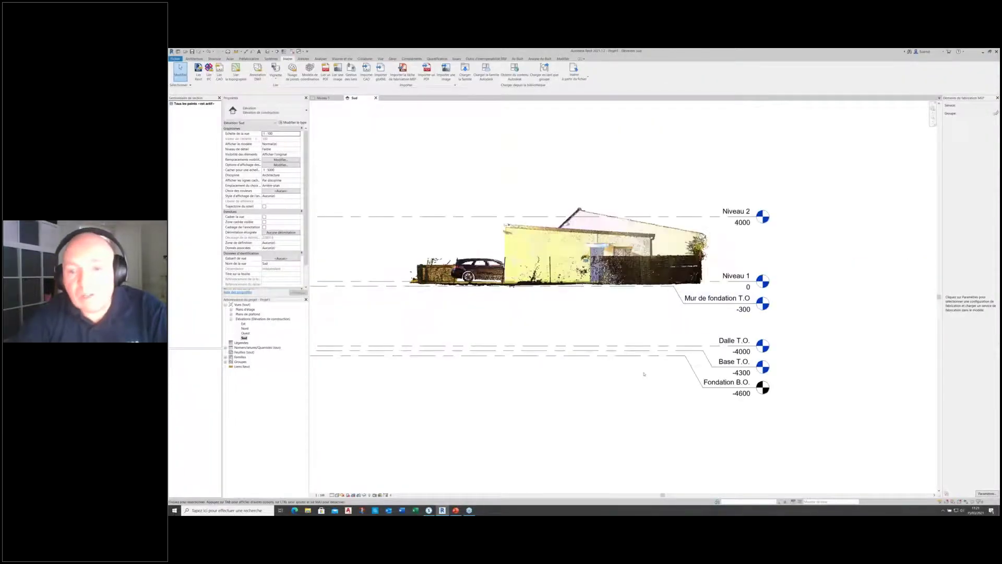
- Delete the levels Fondation B.O., Base T.O., Dalle T.O. and Mur de fondation T.O. along with their associated views
click(719, 387)
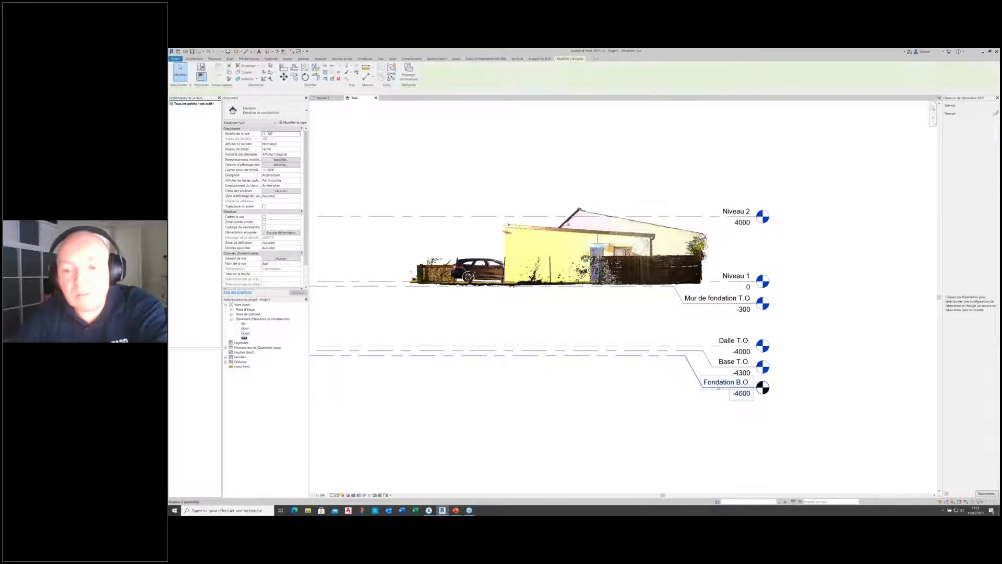
key(Delete)
click(719, 362)
key(Delete)
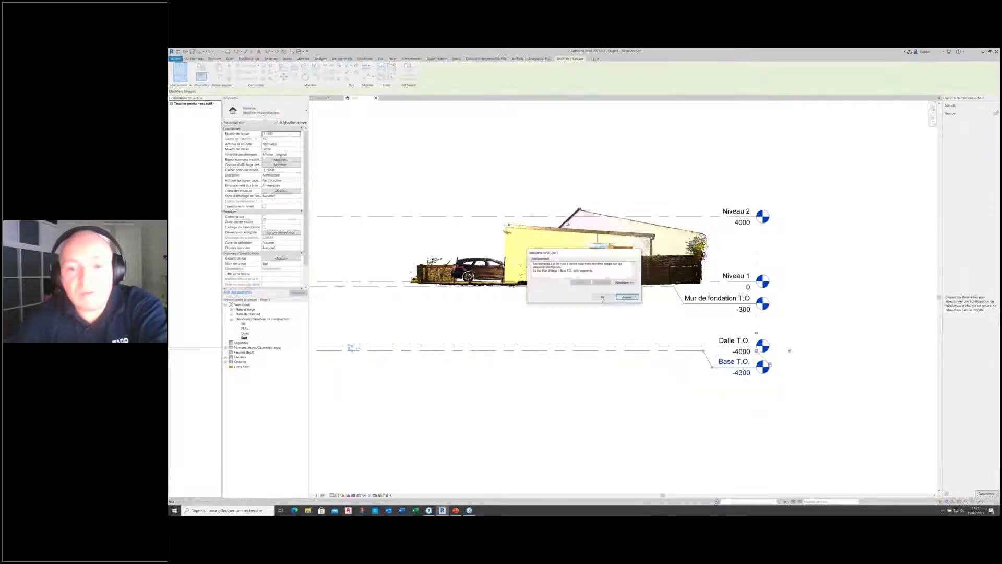
key(Return)
click(712, 345)
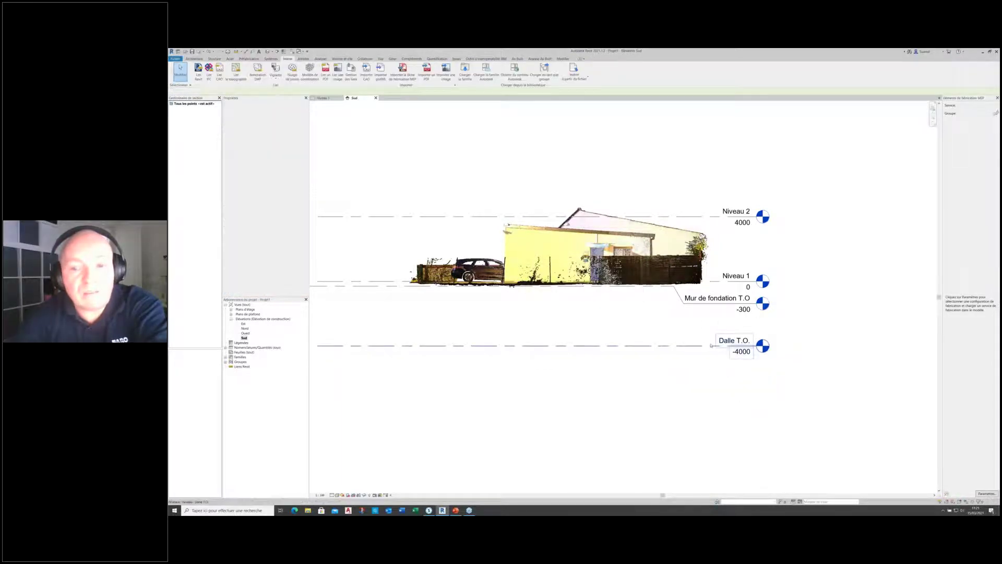
key(Delete)
key(Return)
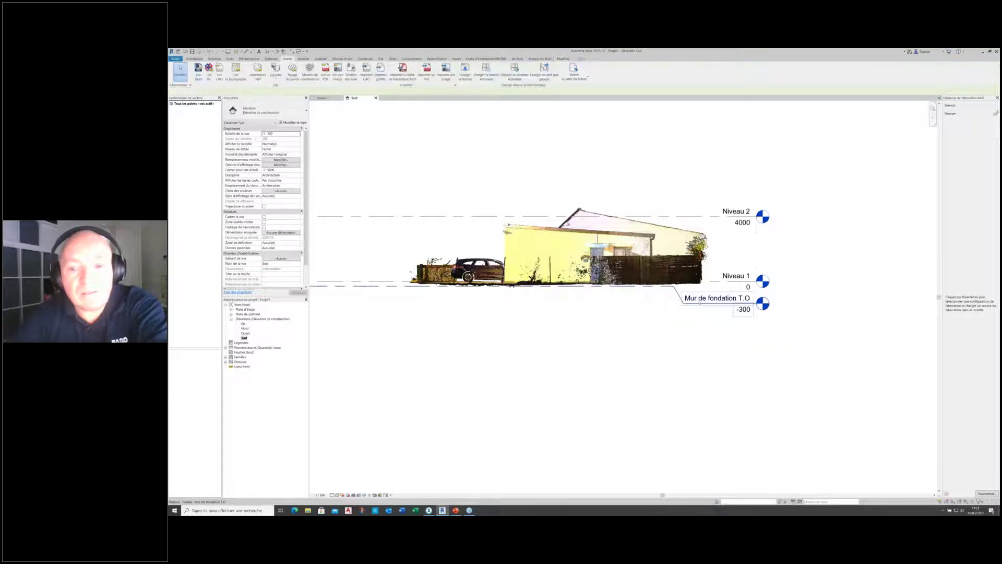
click(718, 298)
key(Delete)
key(Return)
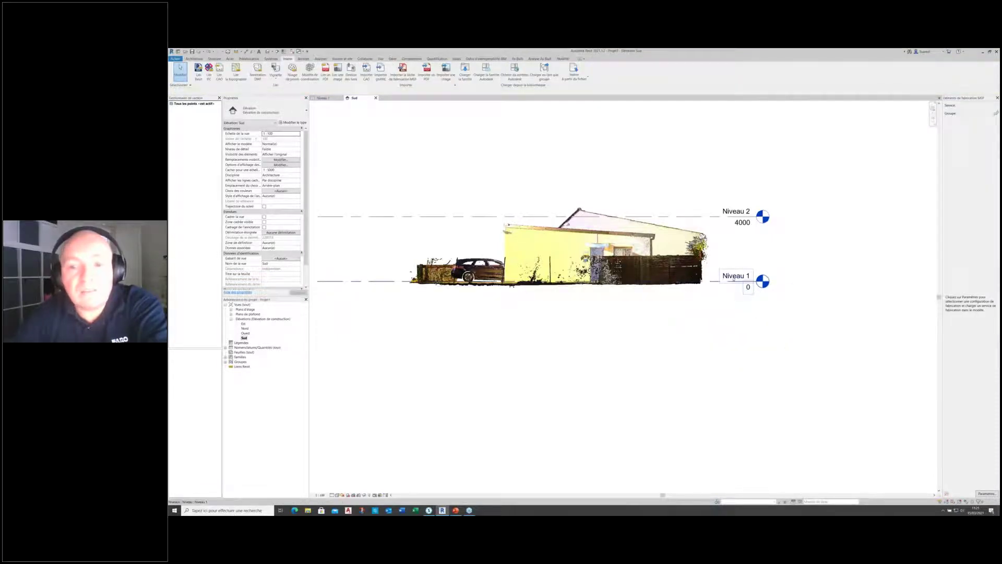
- Rename the level Niveau 1 as Sol and rename its corresponding views to match
click(731, 282)
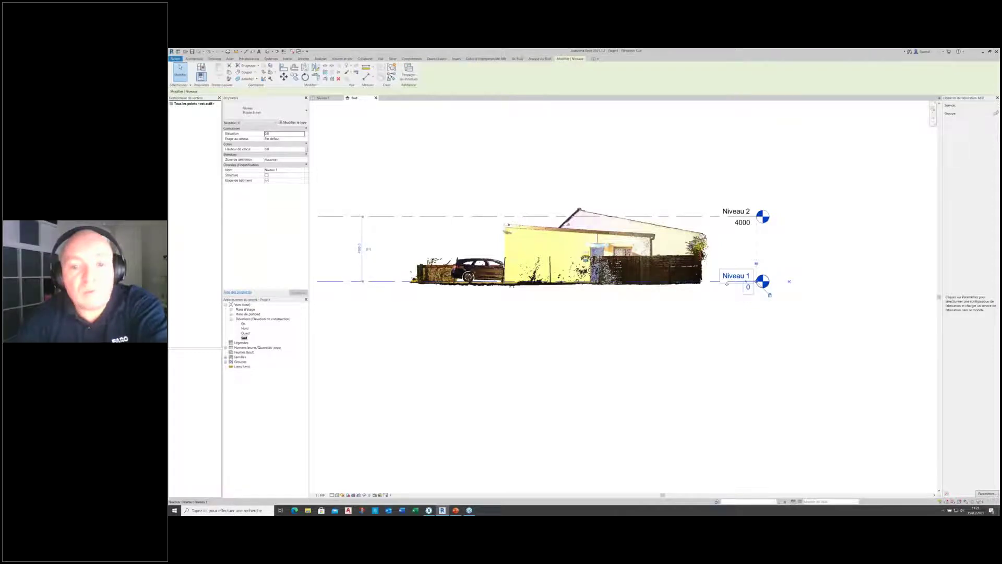
click(731, 275)
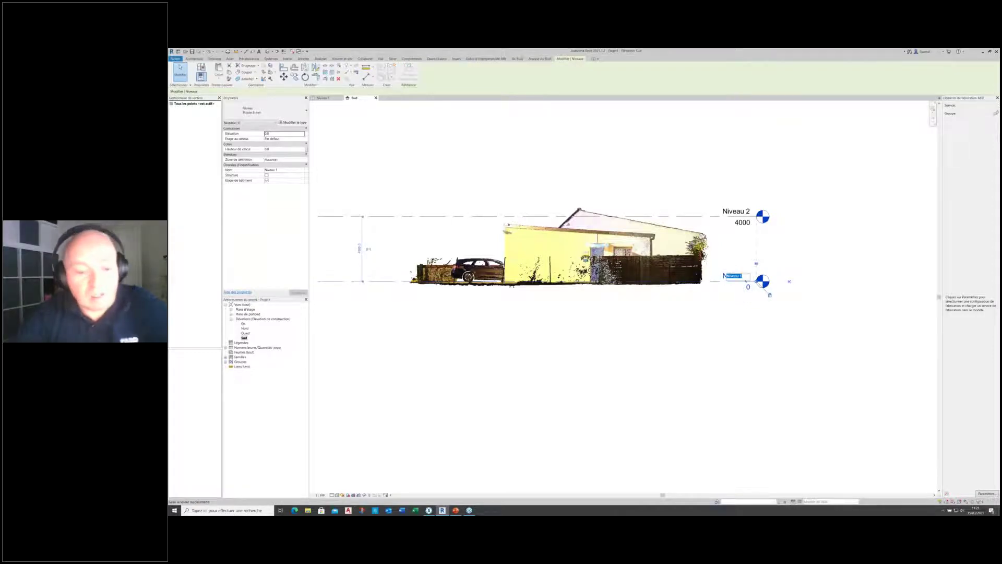
text(s)
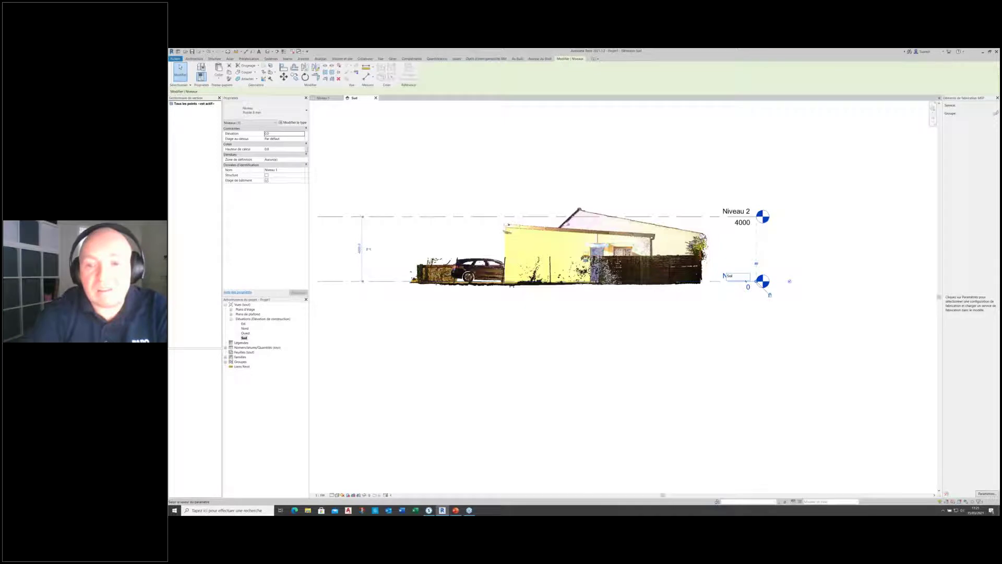
key(Return)
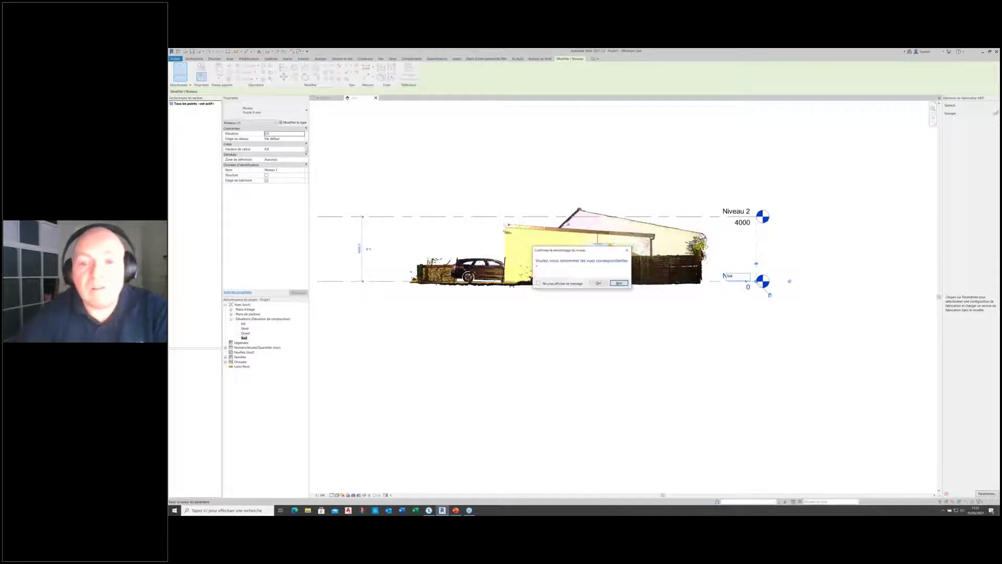
click(597, 283)
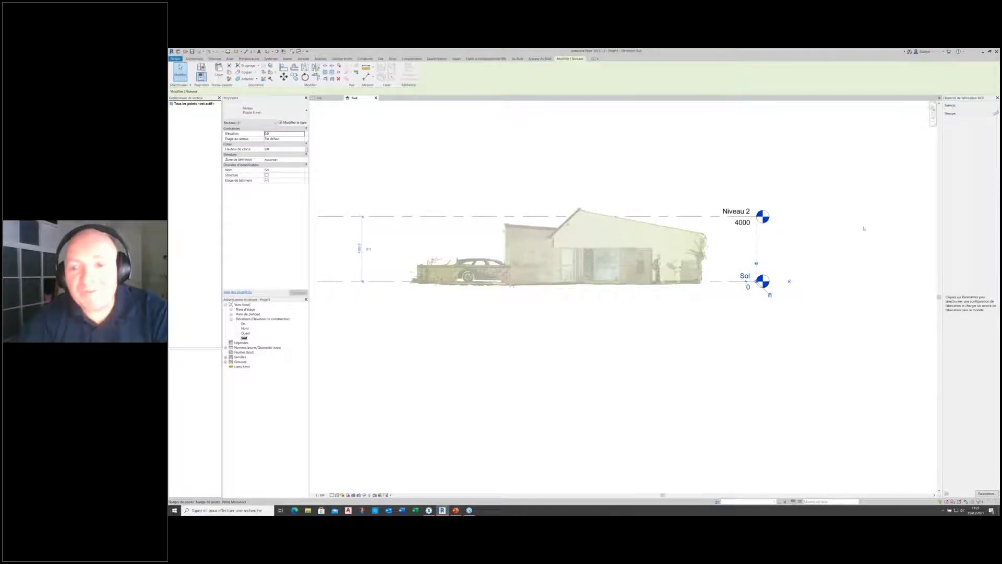
key(Escape)
- Open the blue-walled office scan in SCENE beside Revit and create a Revit level from a point picked on the ceiling
click(990, 52)
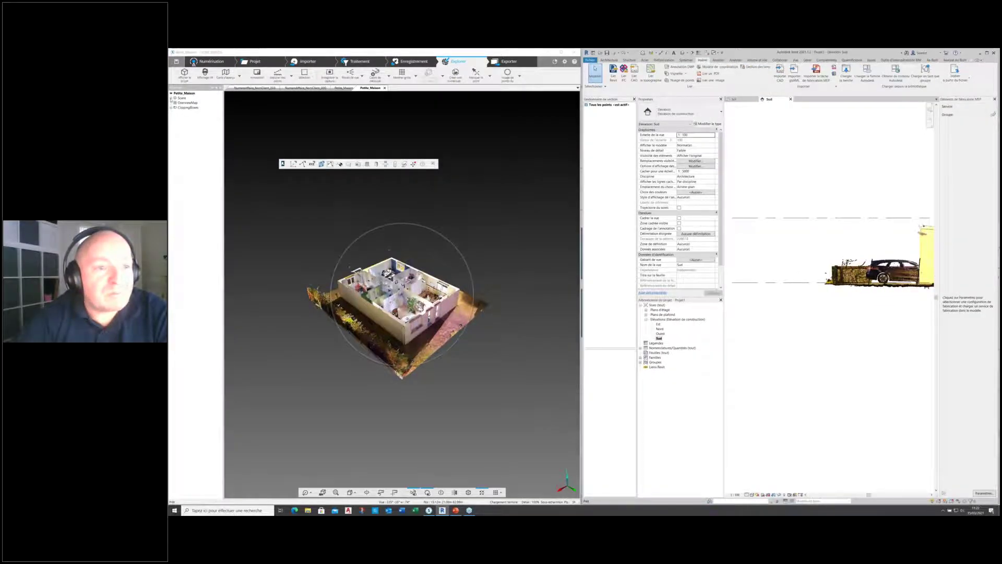
click(172, 98)
click(175, 112)
double_click(199, 121)
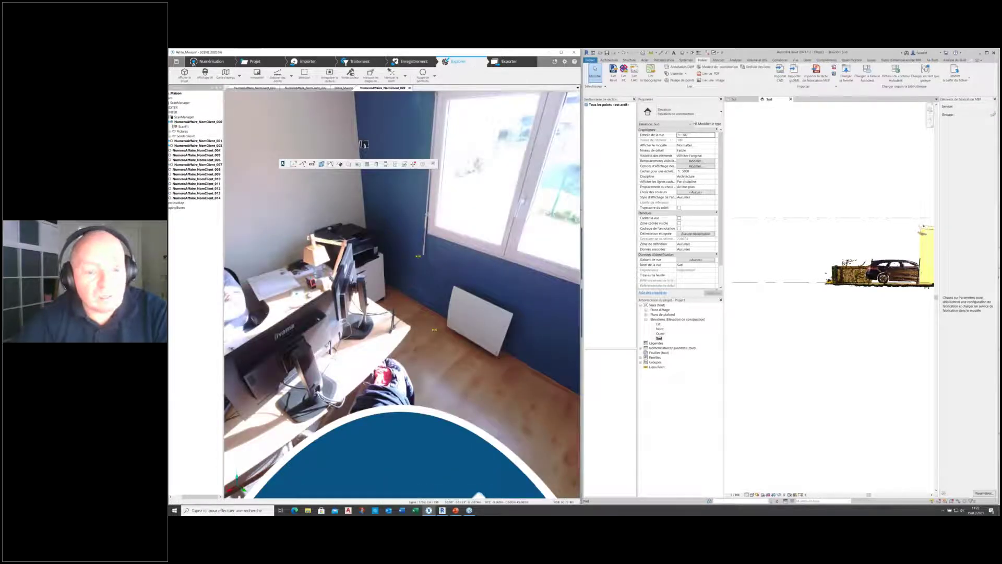
drag(453, 296, 433, 180)
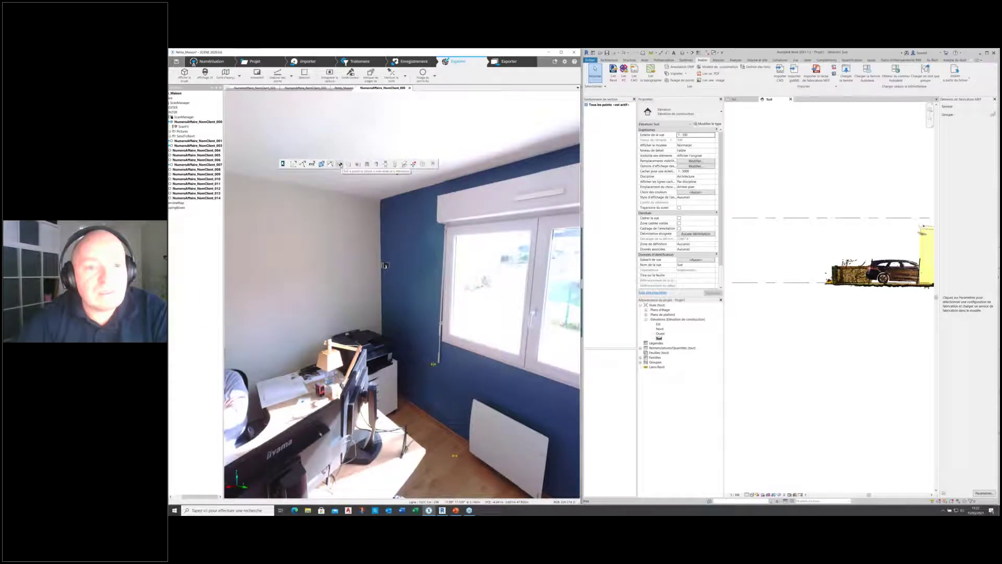
click(340, 165)
click(467, 120)
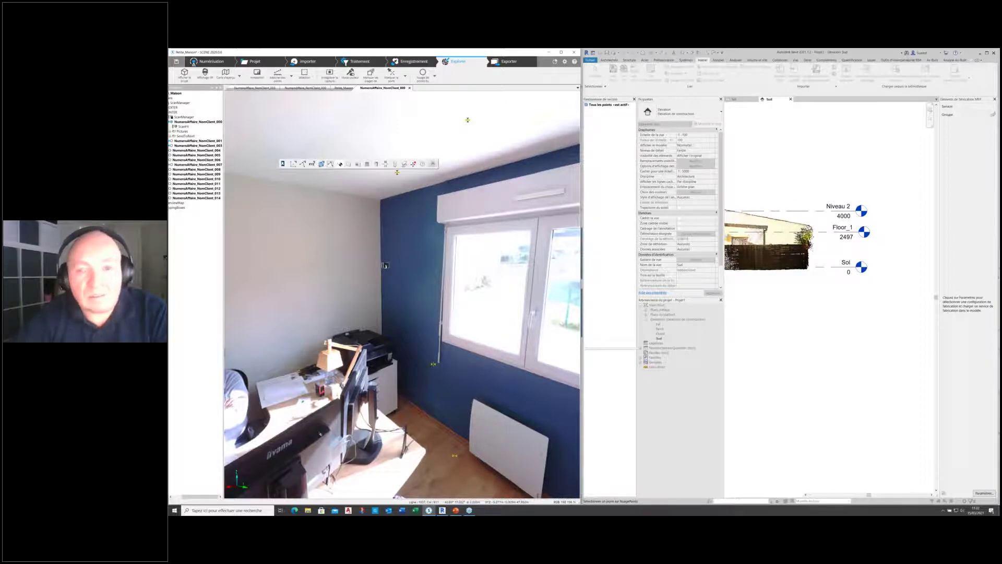
- Delete the level Niveau 2 from the elevation along with its associated plan views
click(815, 211)
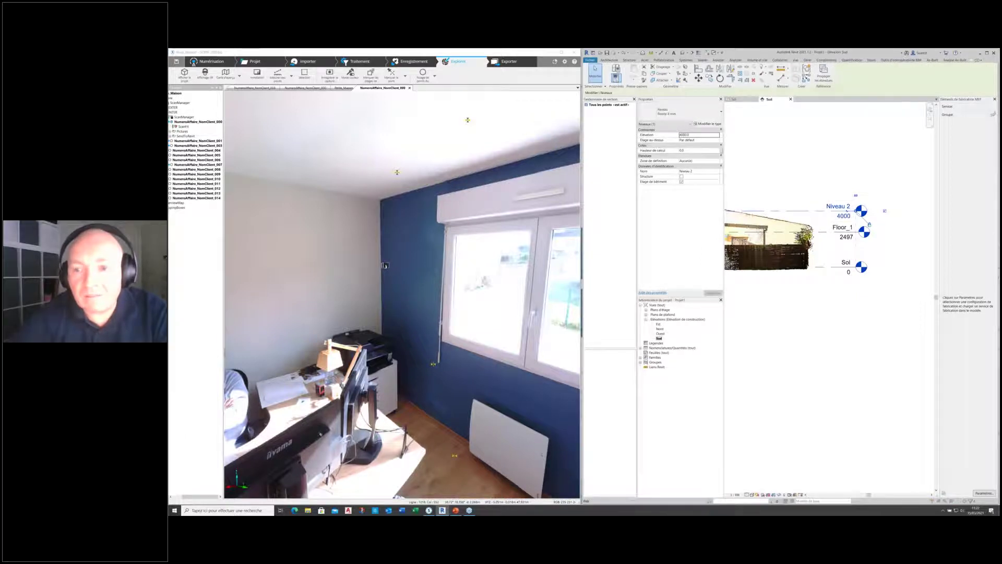
key(Delete)
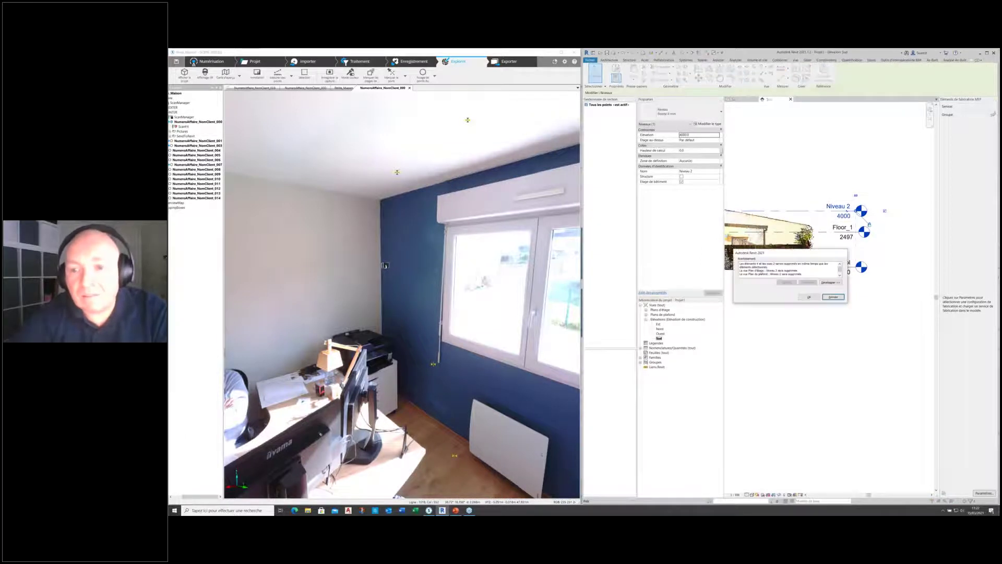
click(809, 297)
- Rename the level Floor_1 as Plafond, together with its corresponding views
click(844, 228)
click(842, 227)
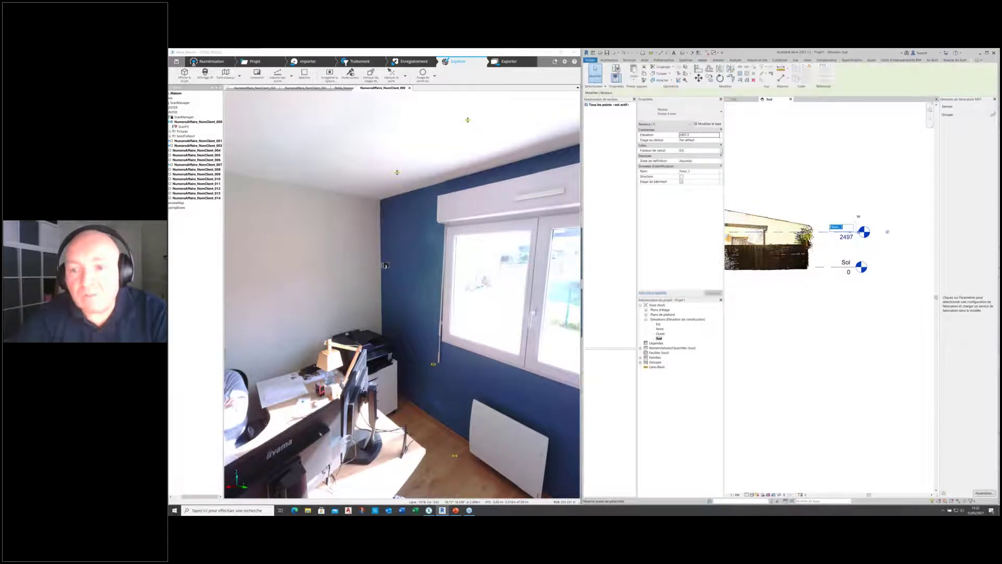
text(Plafond)
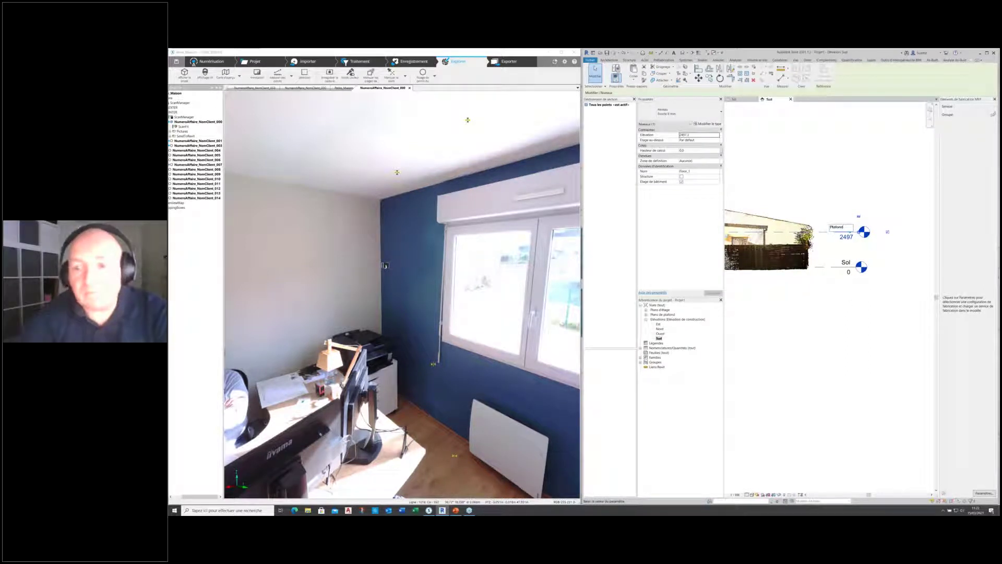
key(Return)
key(Return)
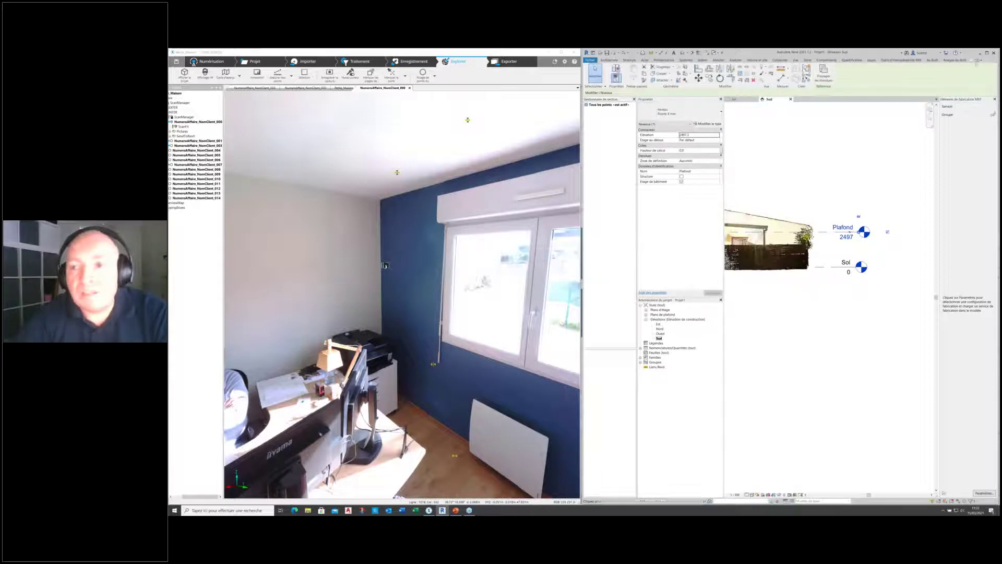
- Maximize Revit, open the Sol floor plan and frame the whole point cloud of the house and plot
scroll(861, 267, down, 2)
scroll(863, 269, up, 1)
scroll(814, 268, down, 1)
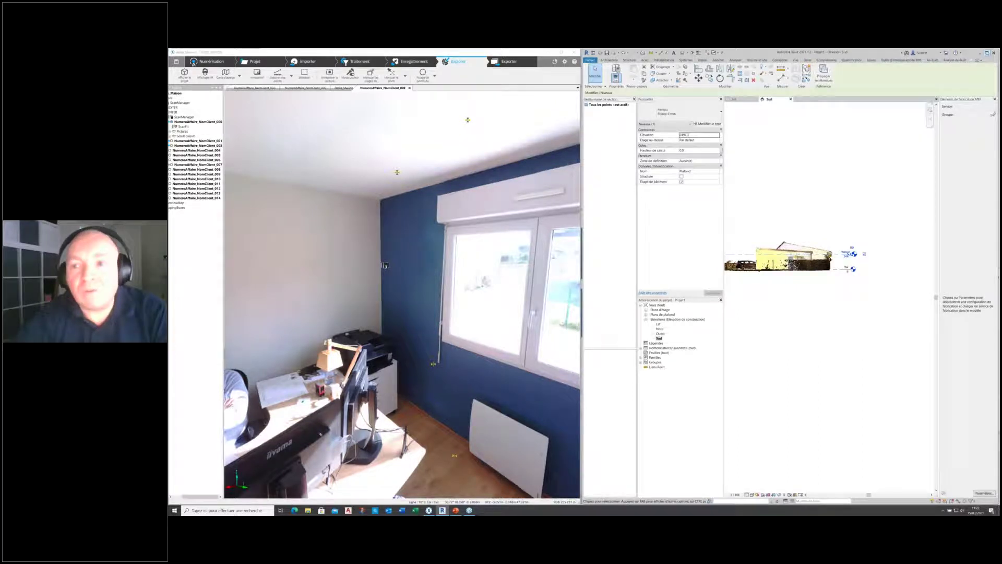
click(987, 53)
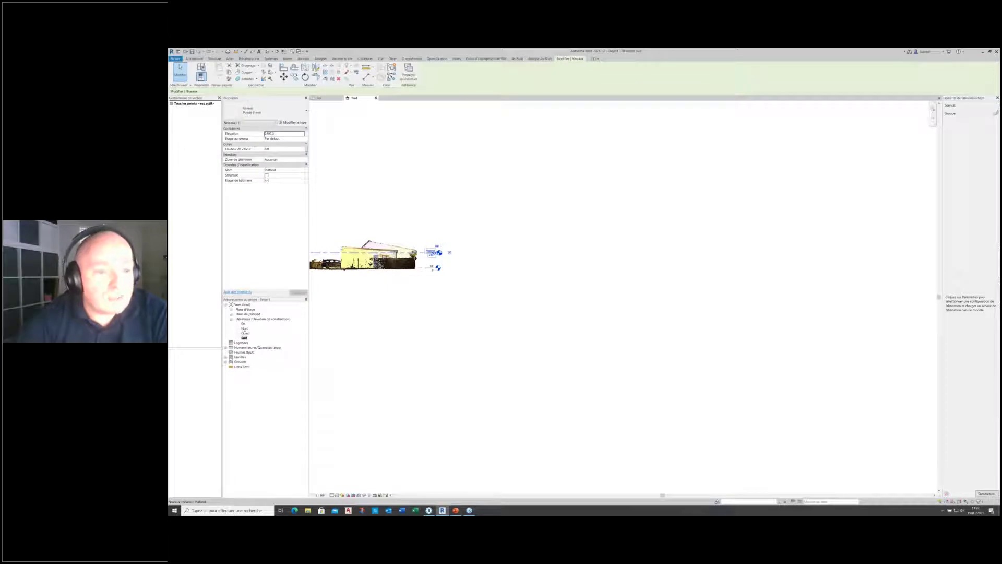
click(231, 310)
click(243, 324)
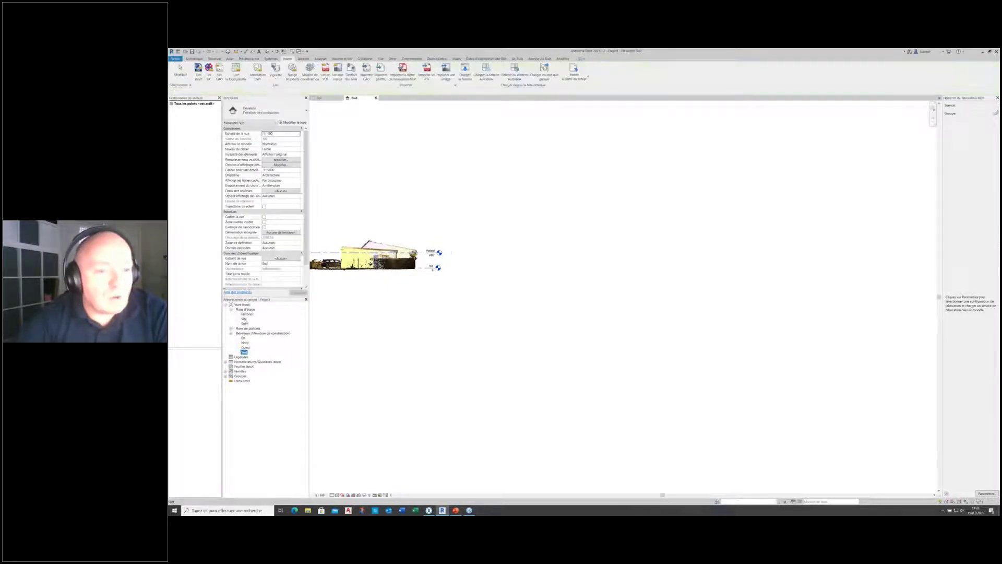
double_click(244, 324)
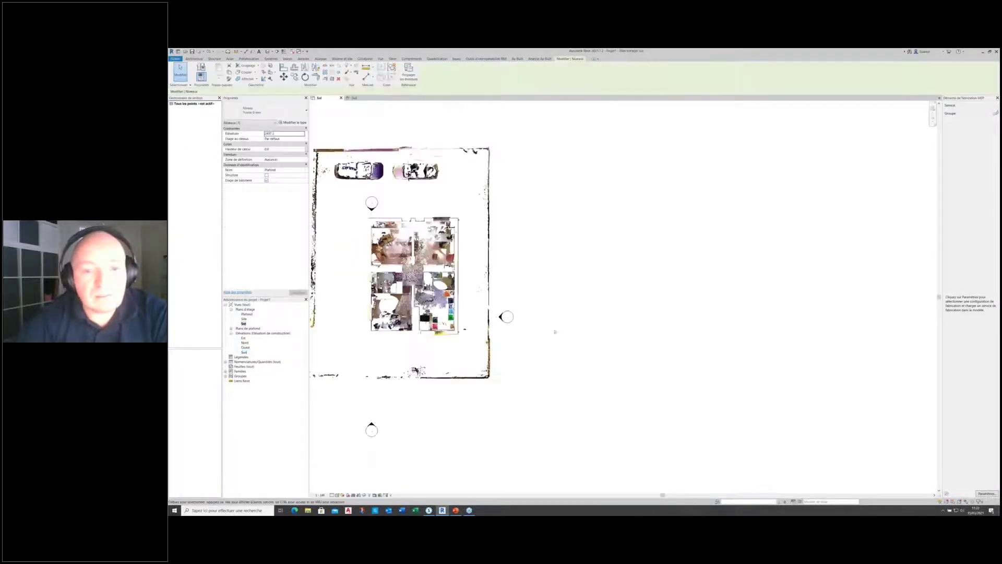
scroll(669, 314, down, 3)
scroll(451, 279, up, 4)
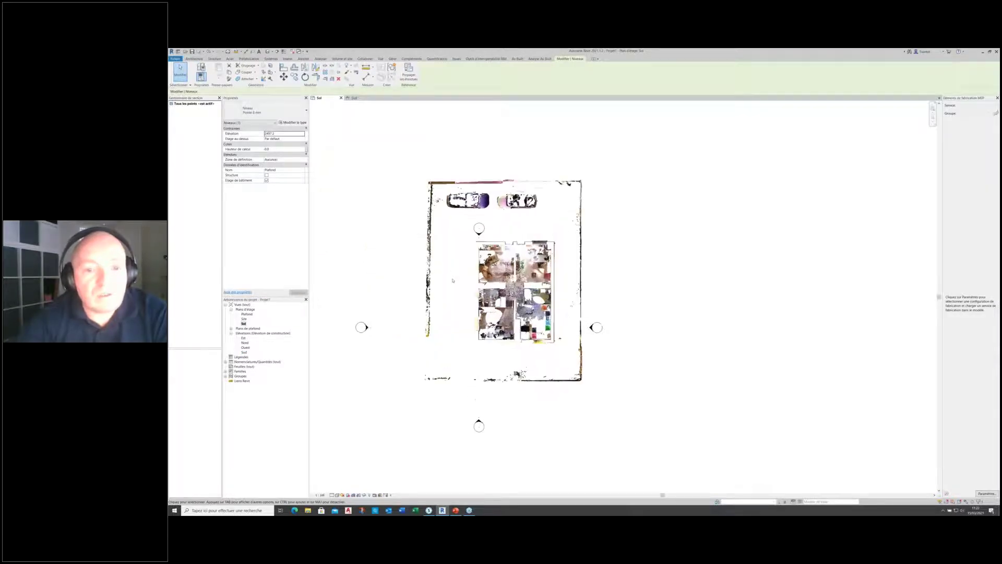
- Create a rectangular point cloud section around the house in the Sol plan and name it Maison
click(519, 59)
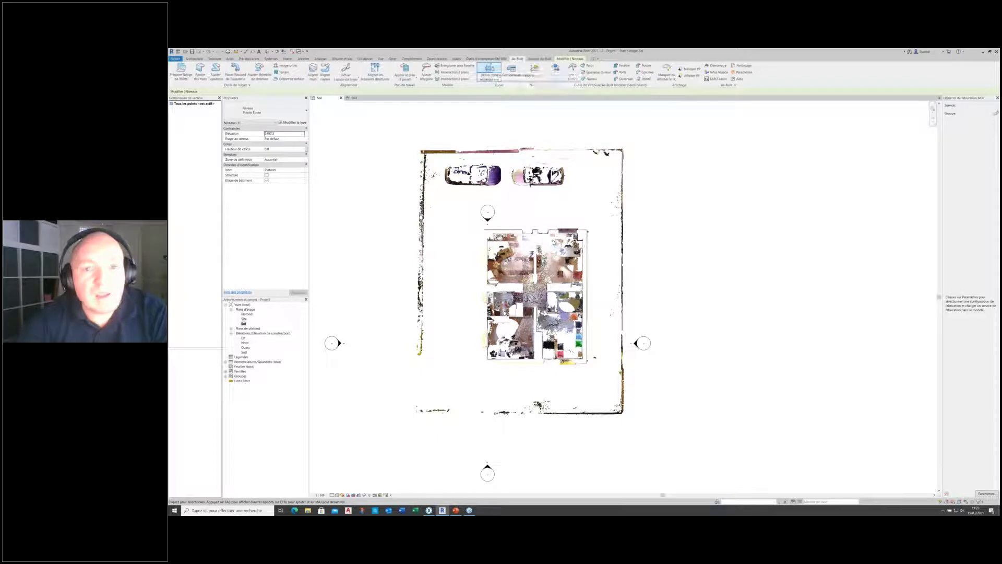
click(489, 71)
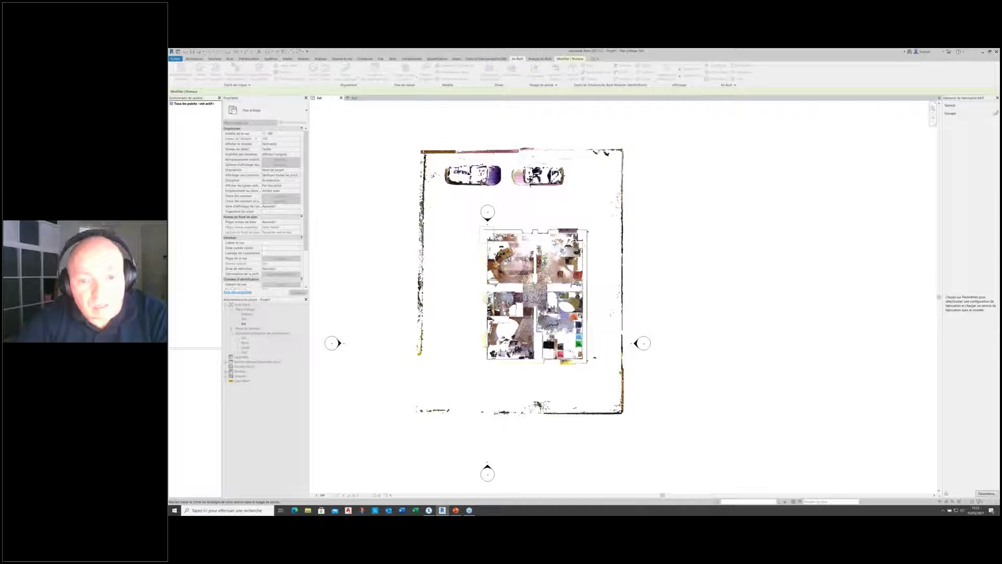
click(590, 368)
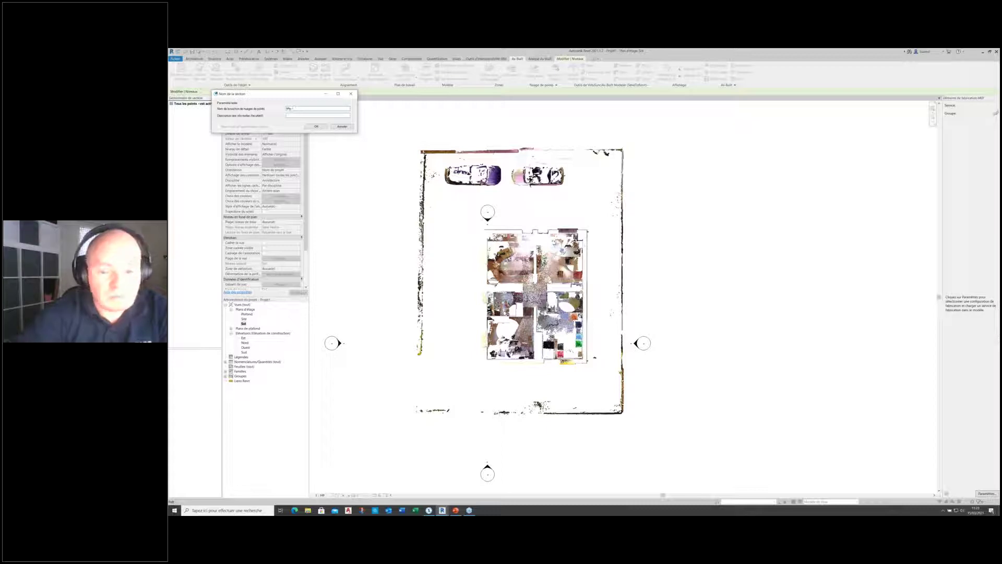
click(317, 126)
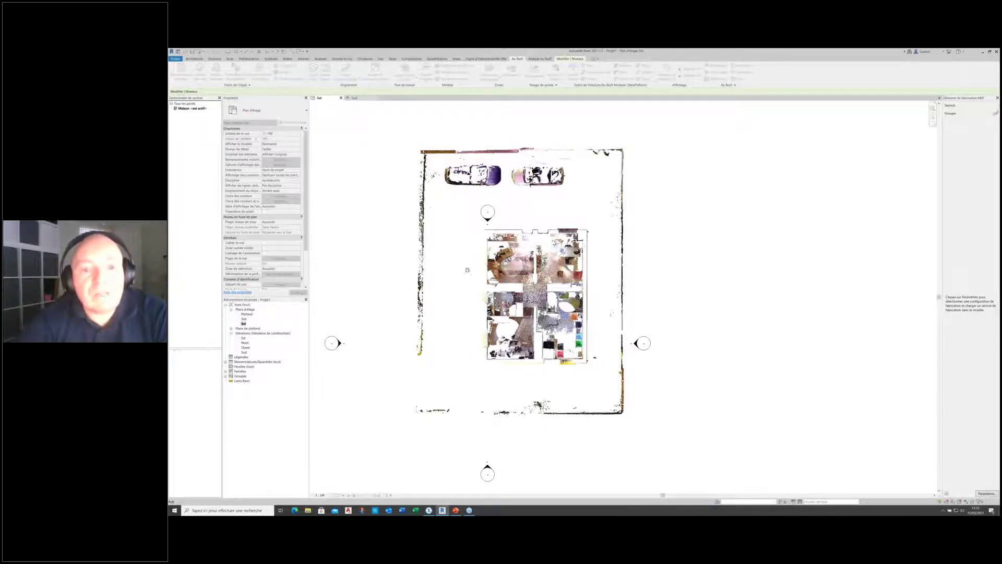
scroll(541, 368, up, 3)
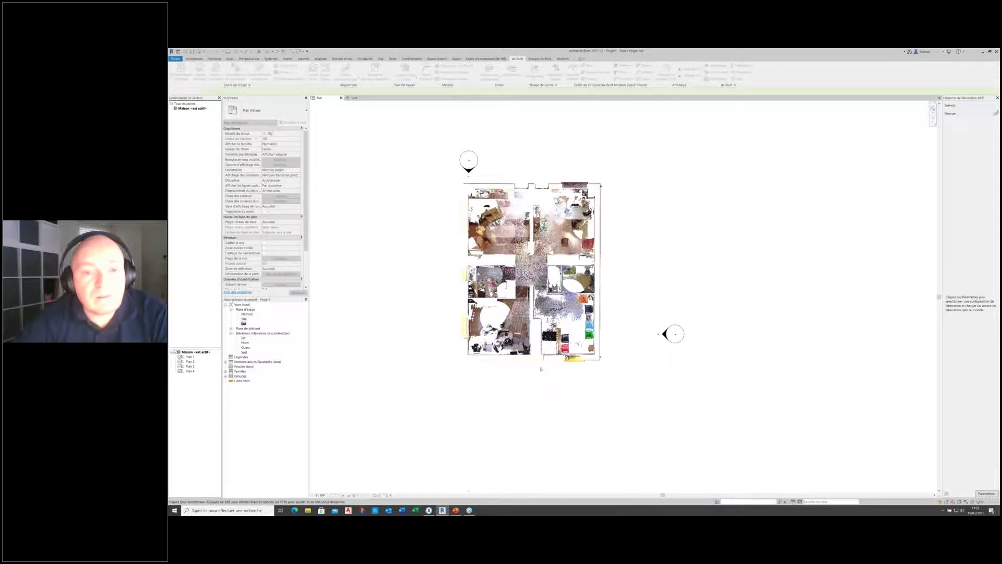
scroll(541, 369, down, 1)
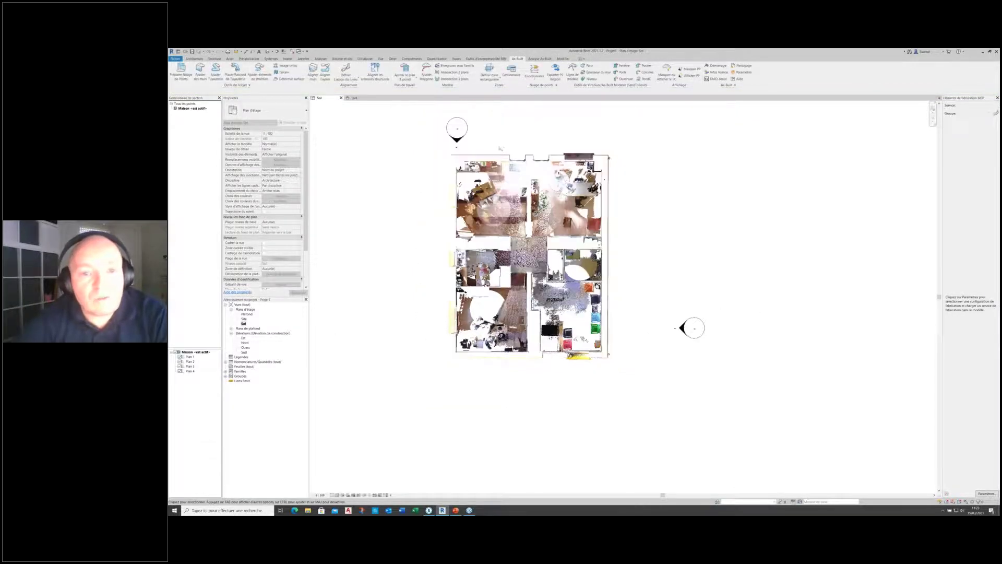
scroll(500, 149, up, 1)
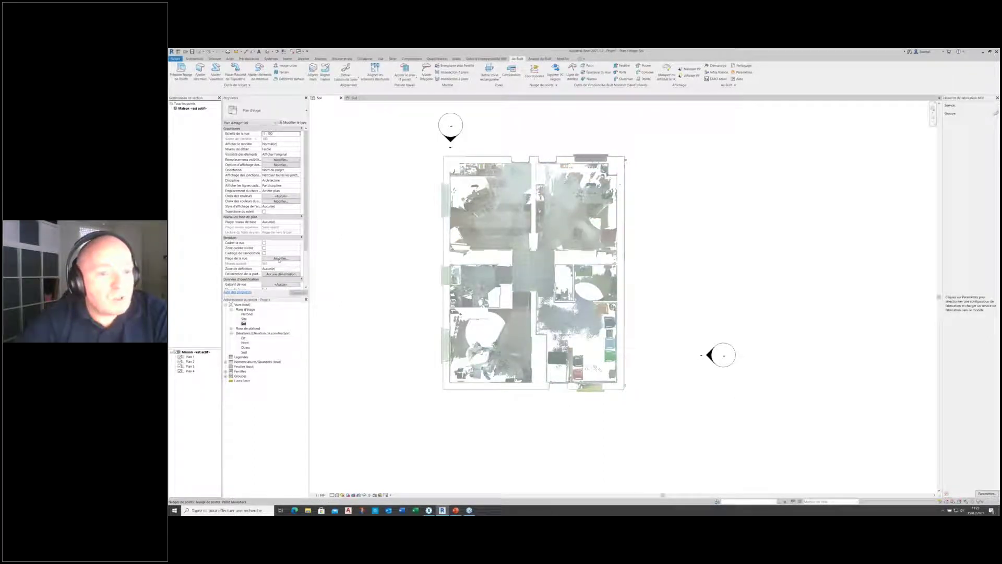
- Raise the cut plane in the Sol plan's view range and set its bottom offset to 2100
click(282, 258)
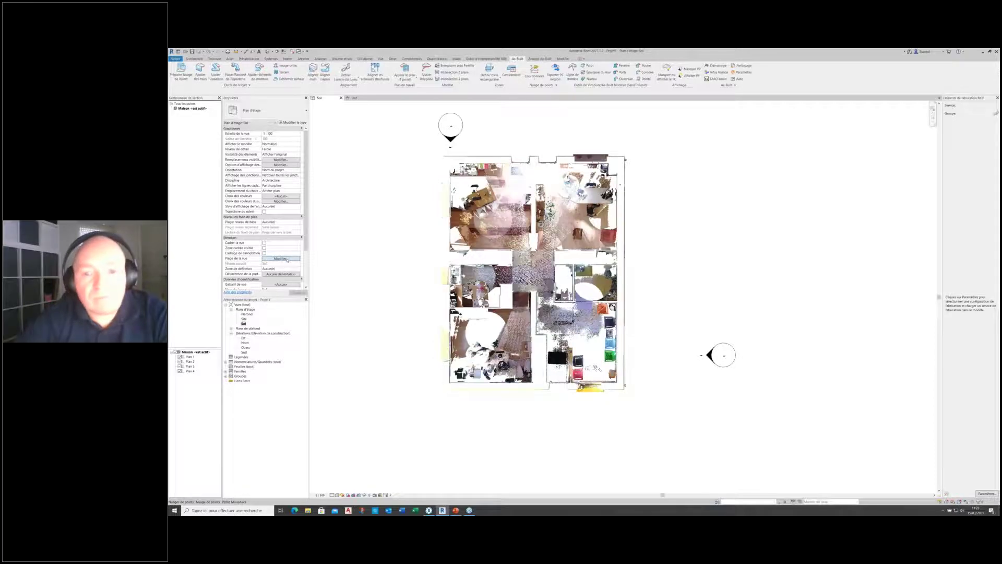
drag(698, 265, 685, 264)
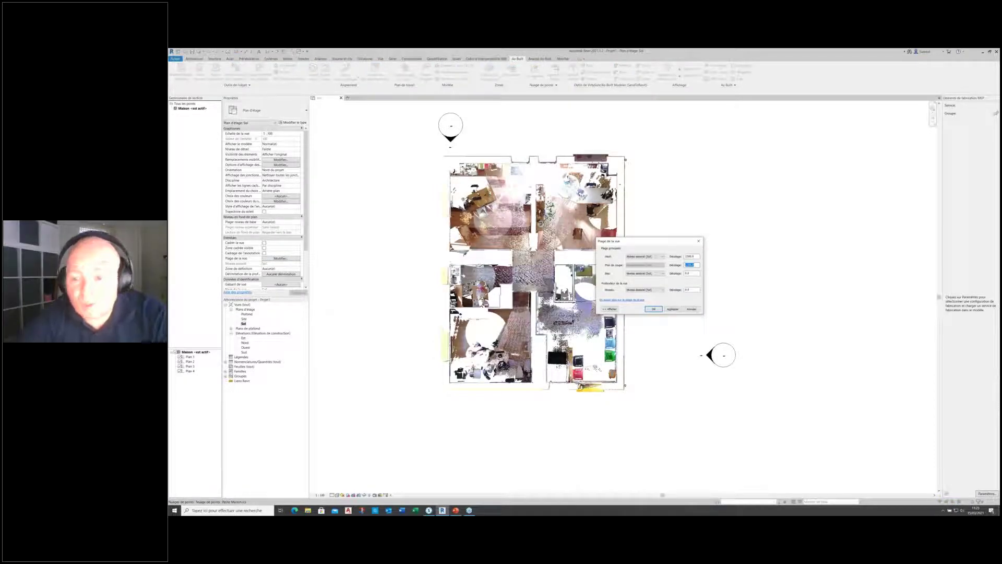
text(2)
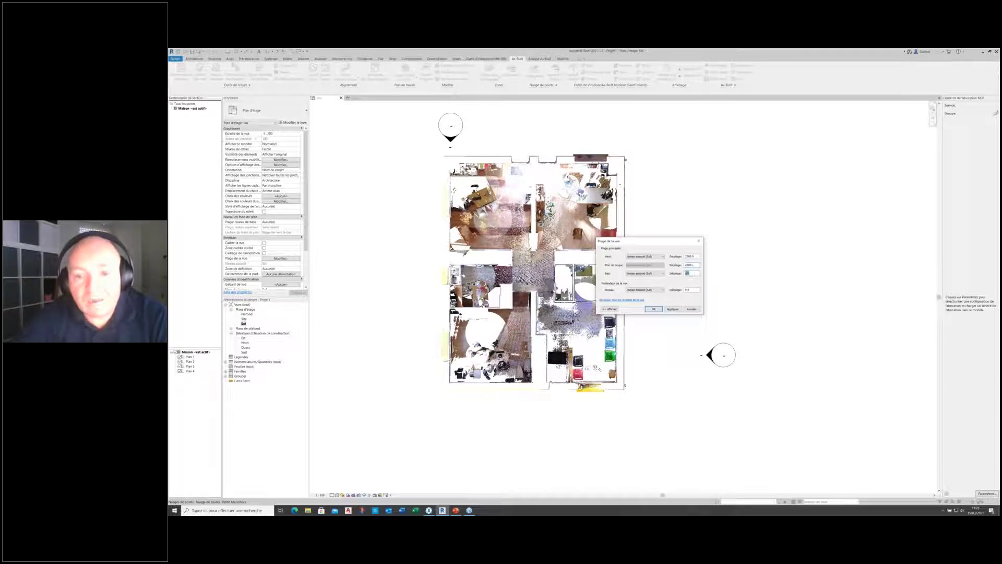
text(2100)
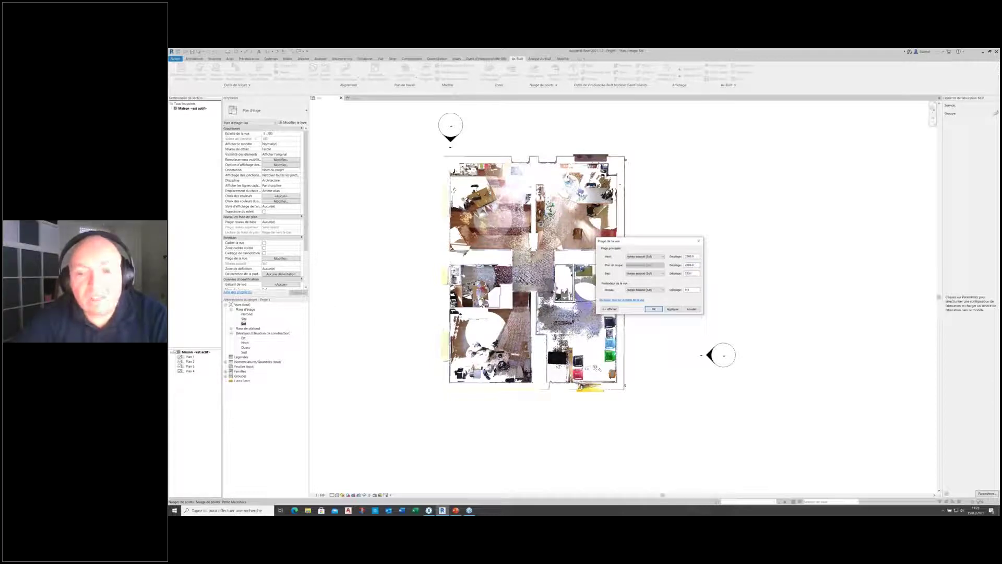
click(655, 309)
scroll(503, 204, up, 1)
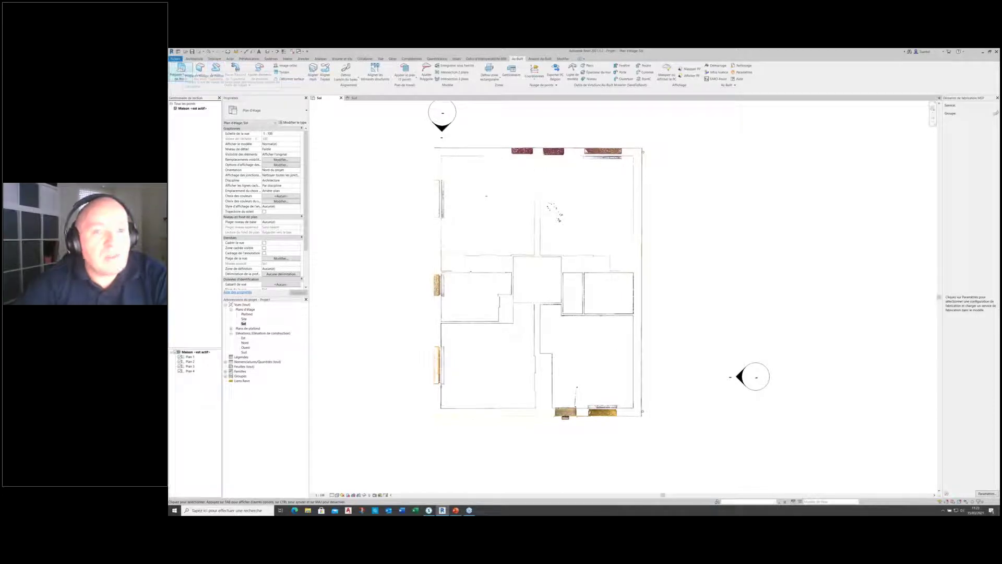
- Prepare the point cloud as a precision image inserted in a new copied view, and open the resulting Sol préparé plan
click(181, 68)
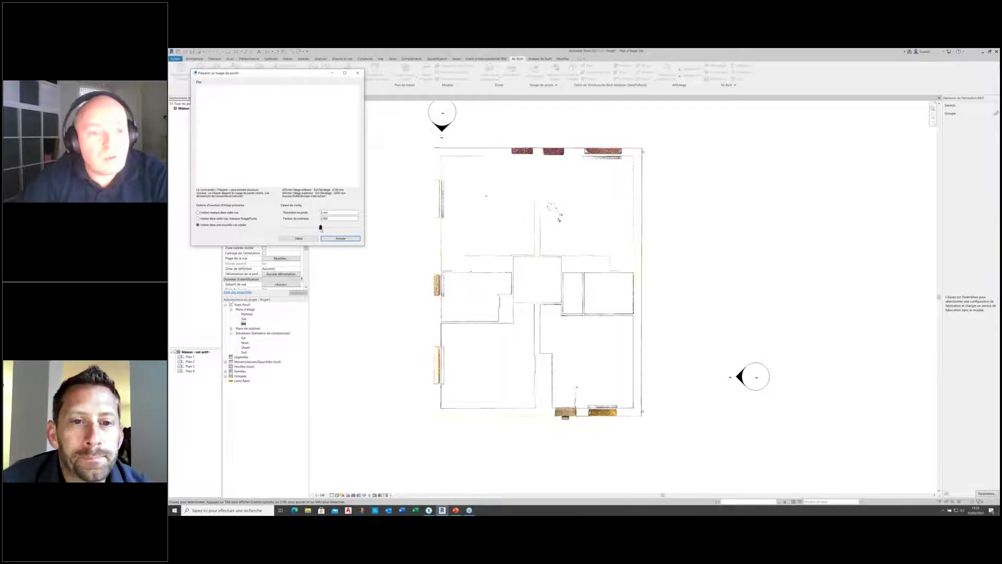
click(300, 238)
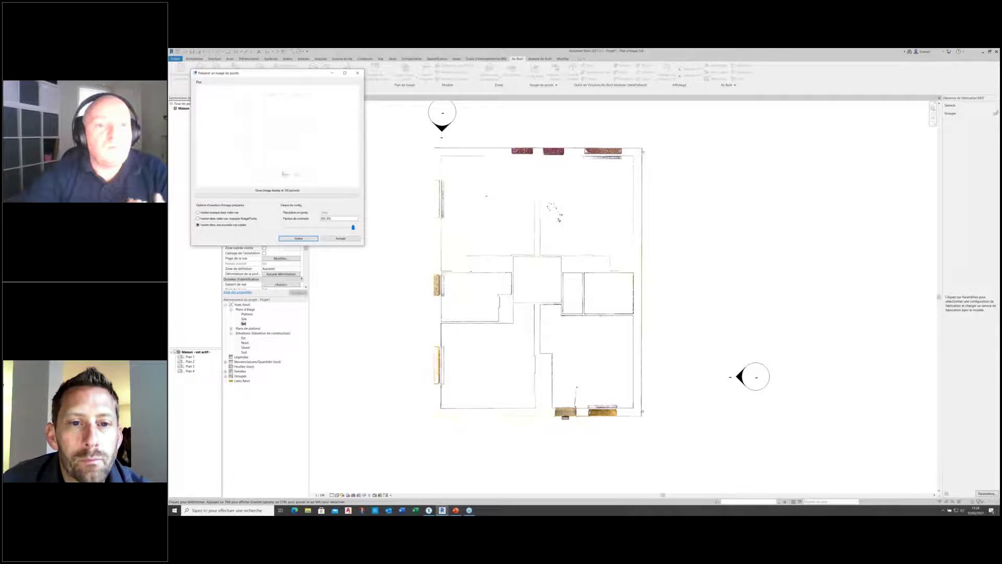
click(298, 238)
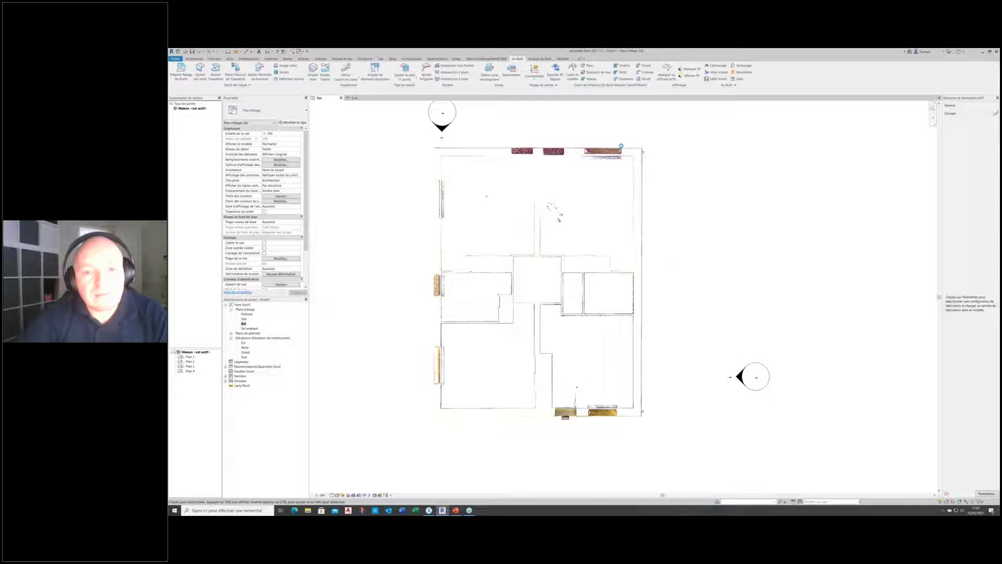
double_click(250, 328)
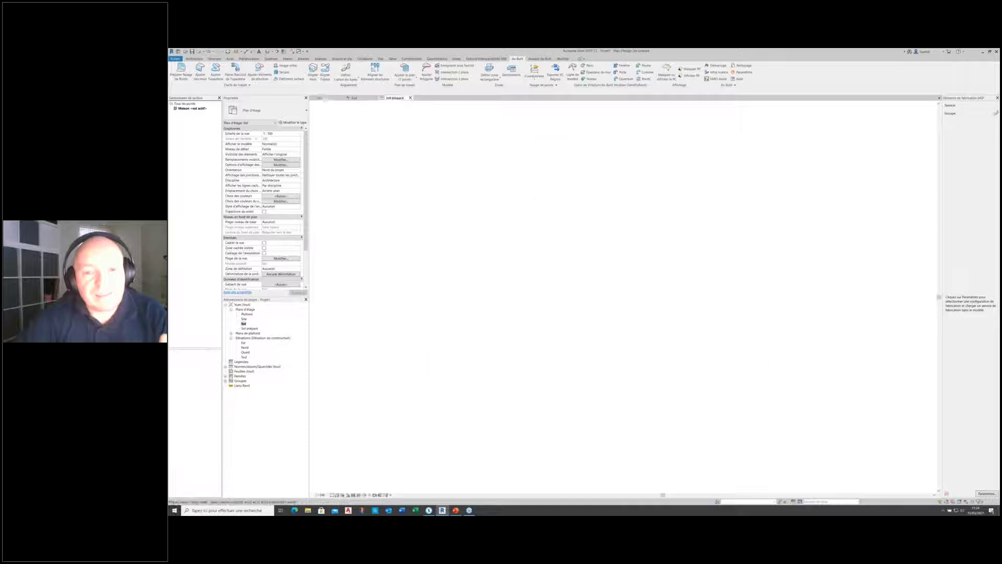
scroll(501, 261, up, 2)
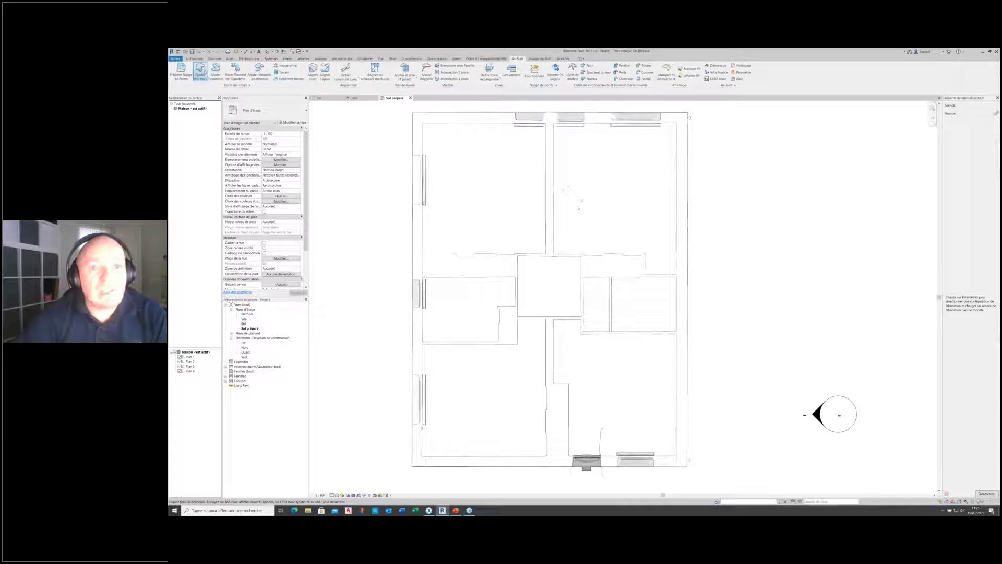
- Try to fit a wall up to Plafond along the plan's upper exterior wall, using the best-fitting type
click(201, 76)
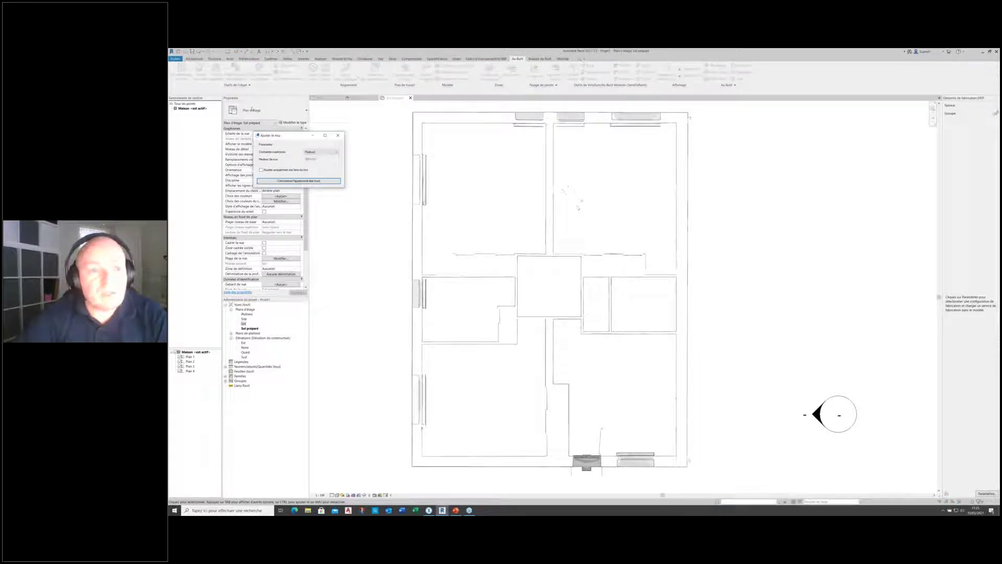
click(282, 181)
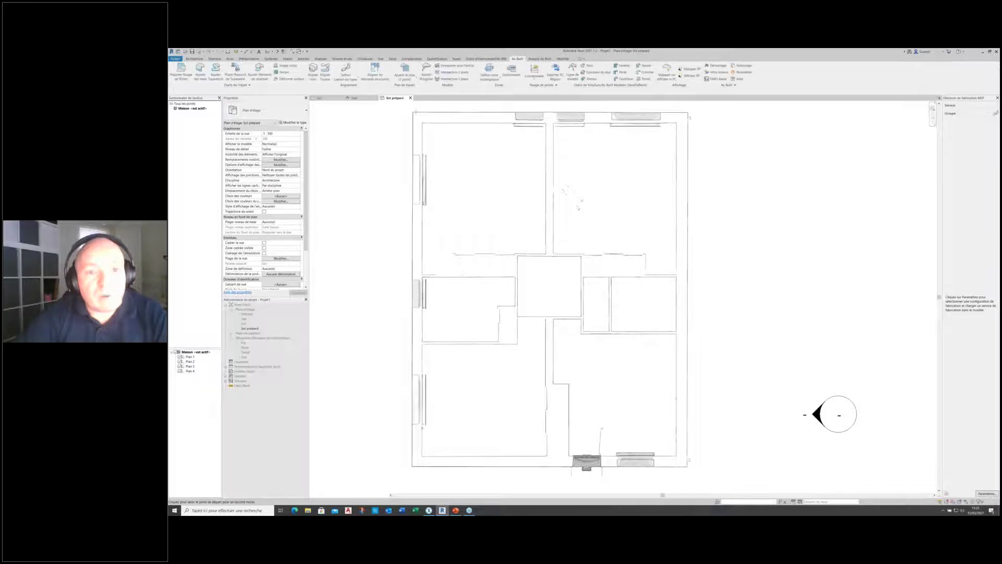
click(578, 207)
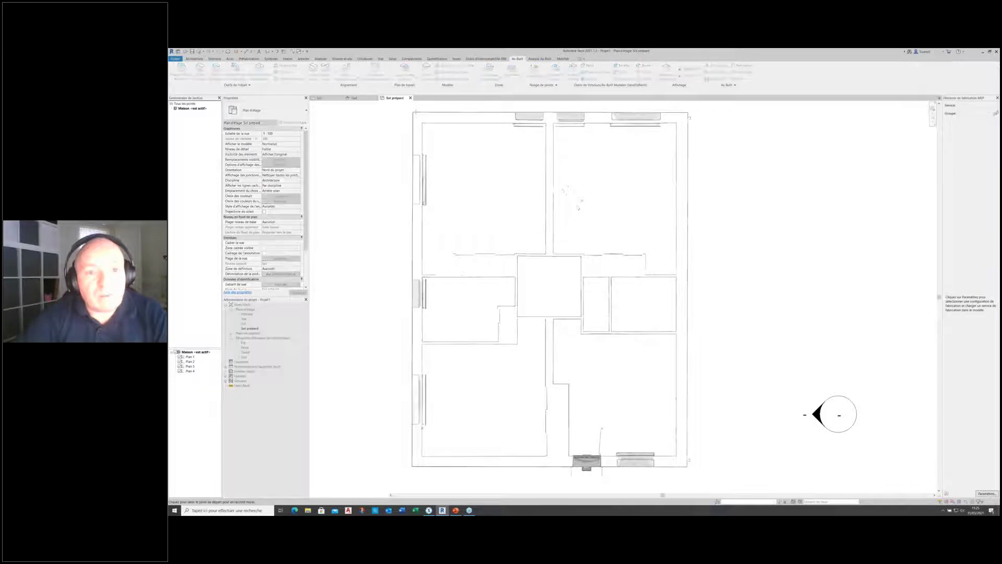
click(682, 113)
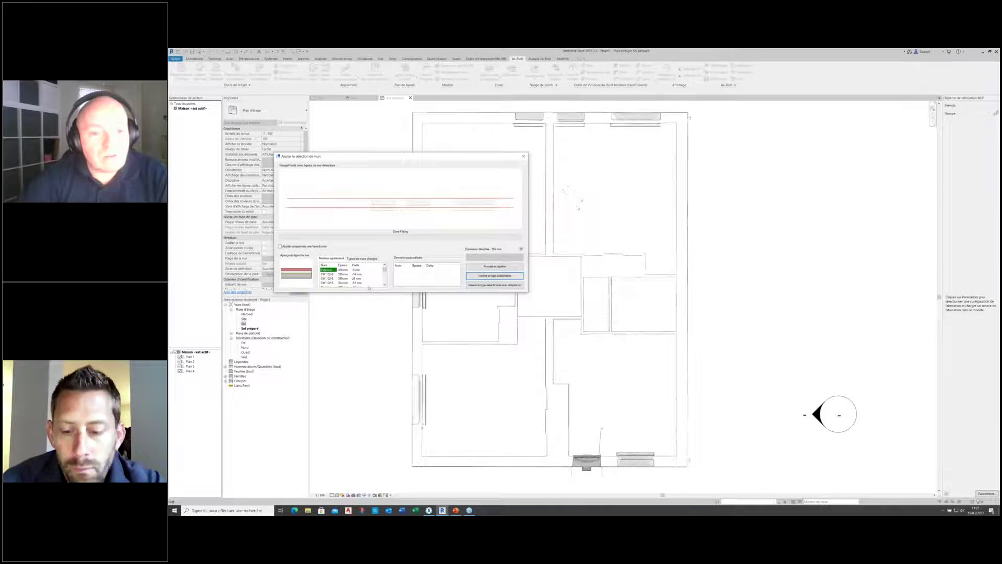
click(482, 285)
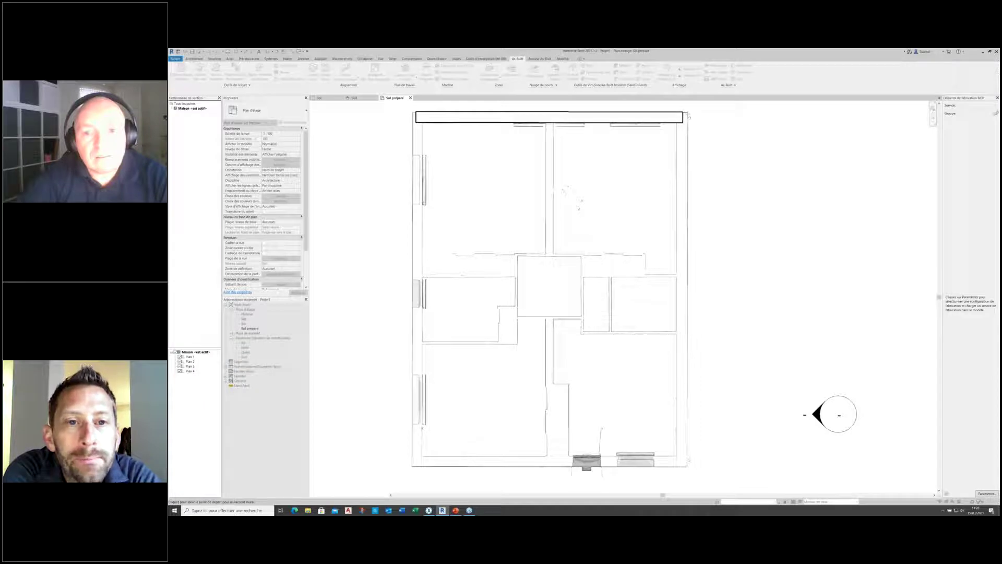
- Try to fit a wall between the two right-hand corners of the house, testing the single-face fitting option
click(688, 115)
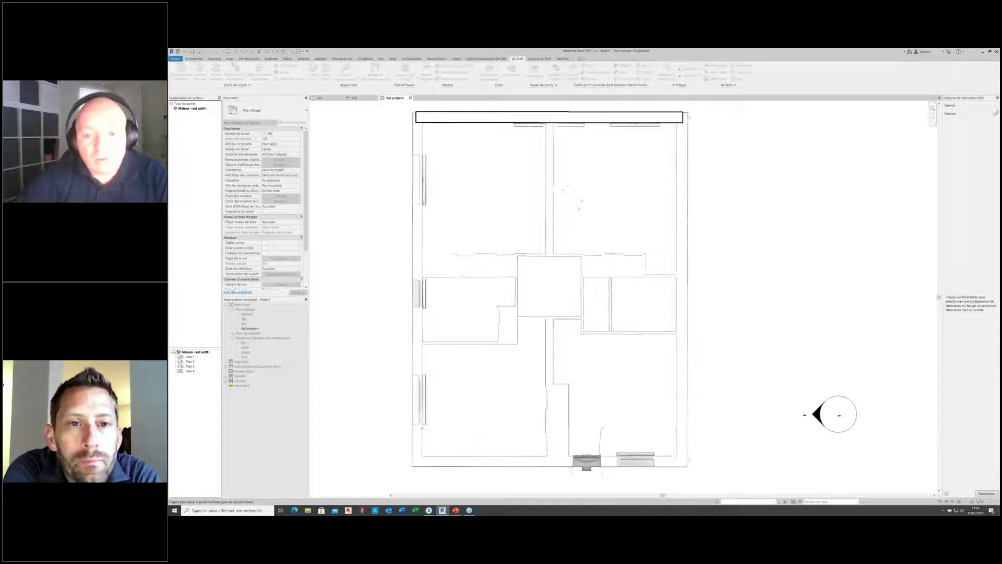
click(688, 463)
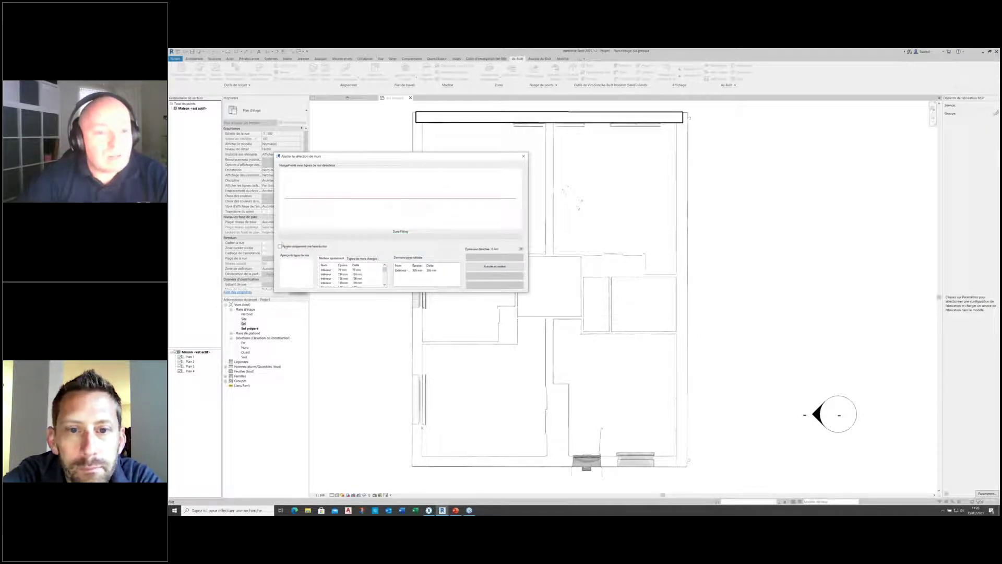
click(280, 246)
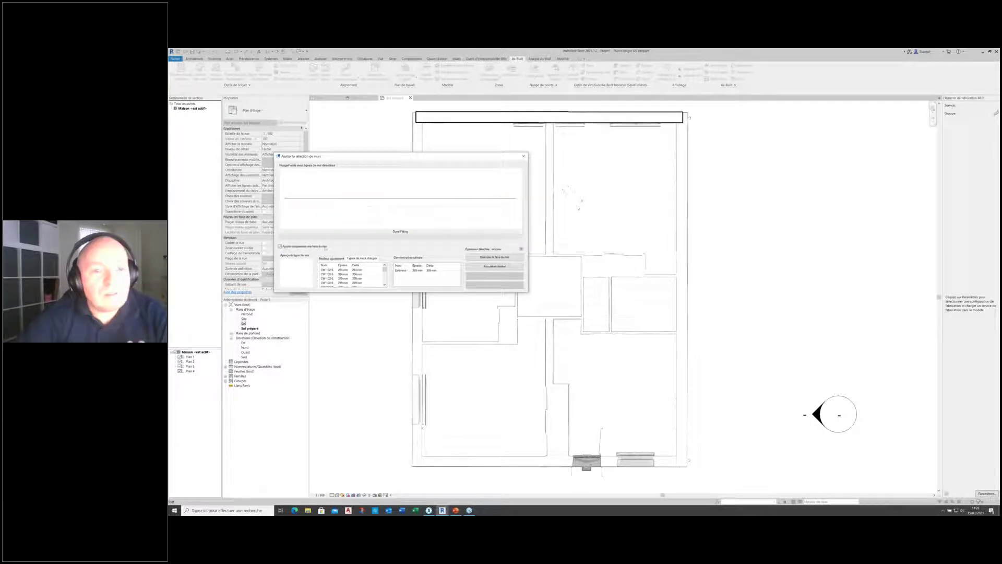
click(280, 246)
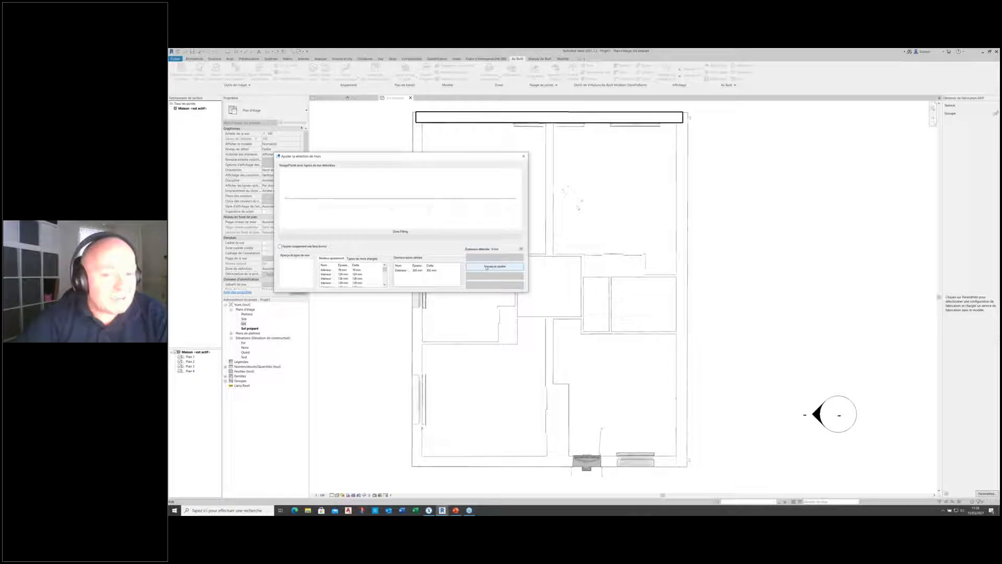
click(487, 267)
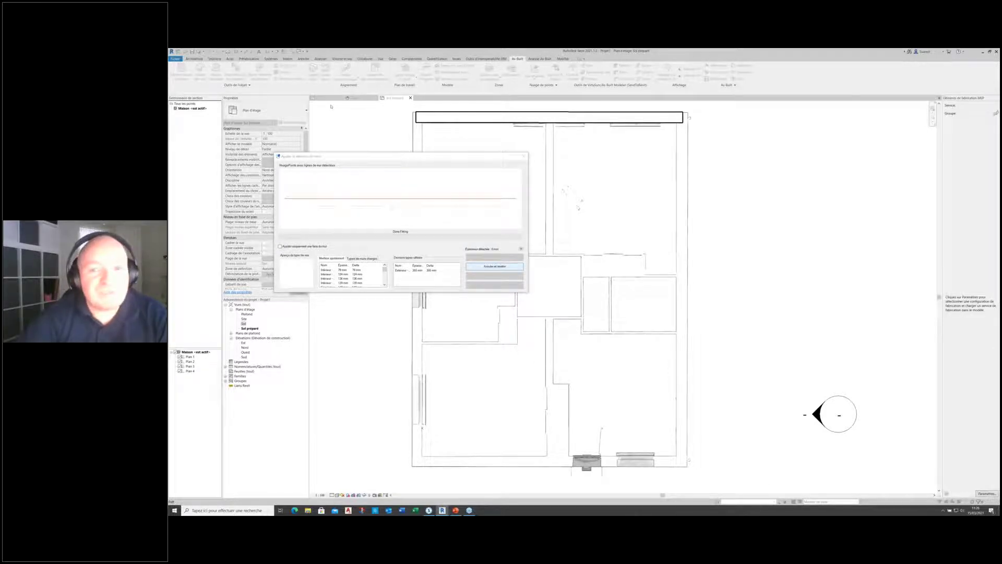
click(303, 207)
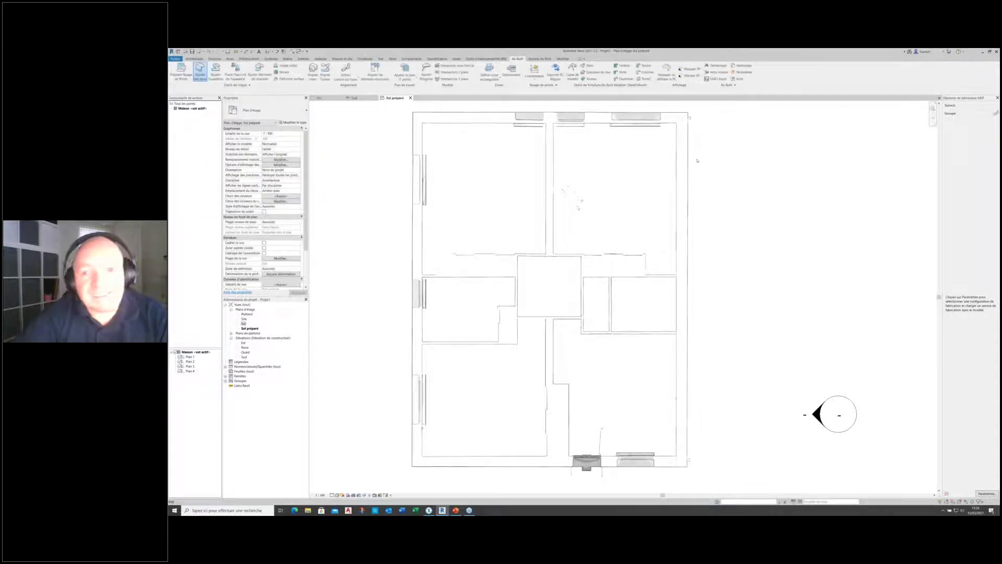
- Fit a wall up to Plafond along the plan's upper exterior wall and insert the selected best-fitting wall type
click(201, 73)
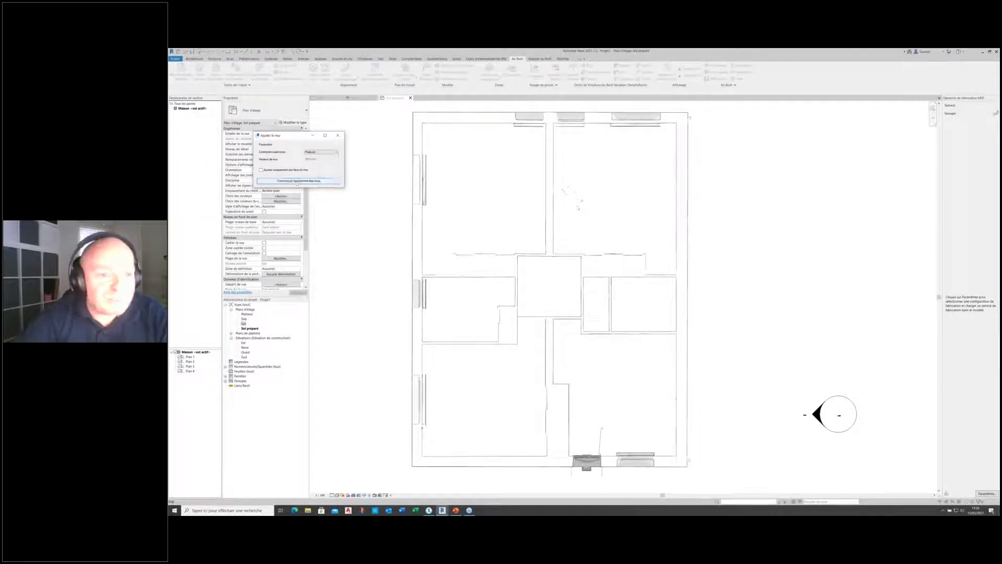
click(299, 182)
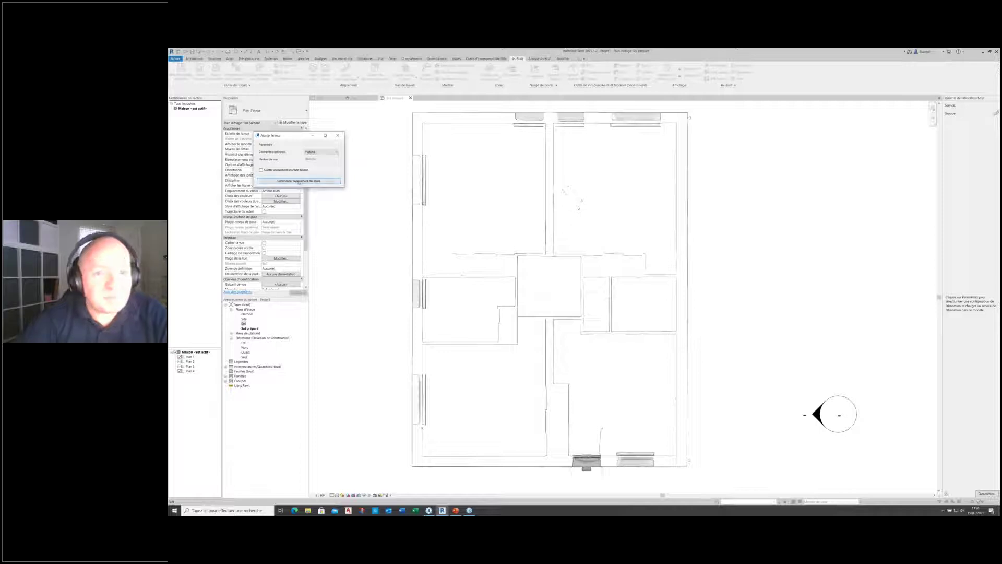
click(683, 112)
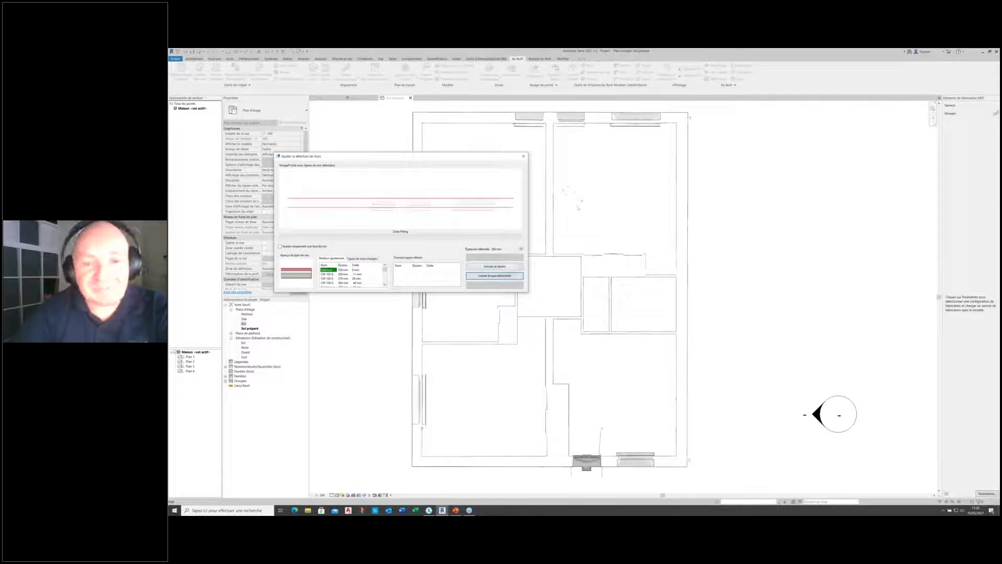
click(504, 276)
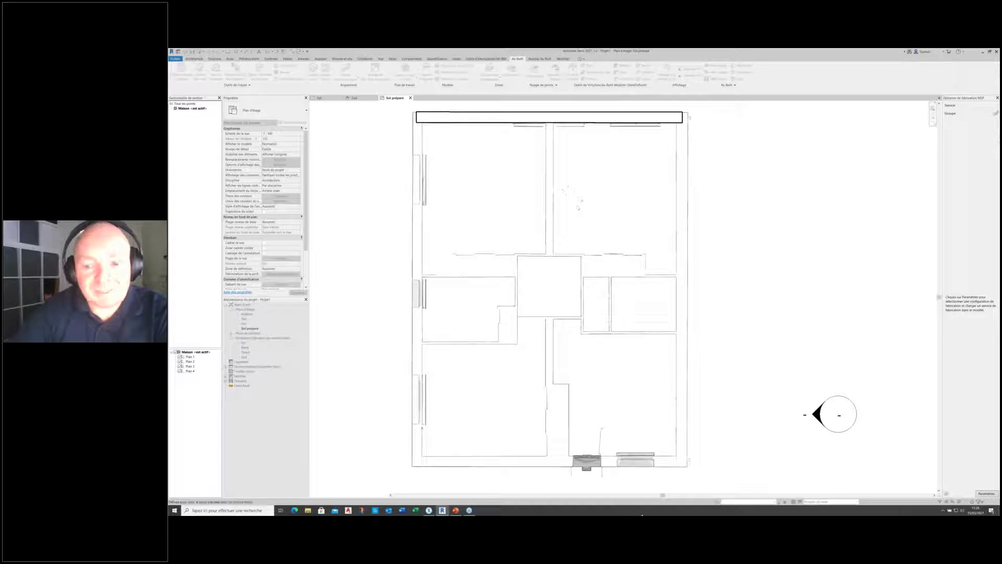
- Fit the house's right-hand exterior wall with the recently used exterior wall type, inserting it with adaptation
click(578, 207)
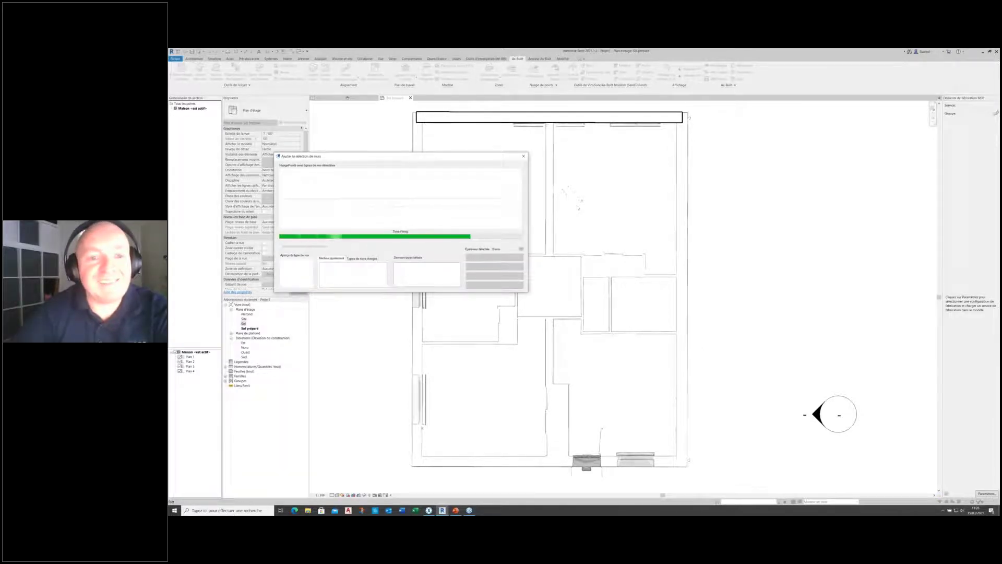
click(406, 271)
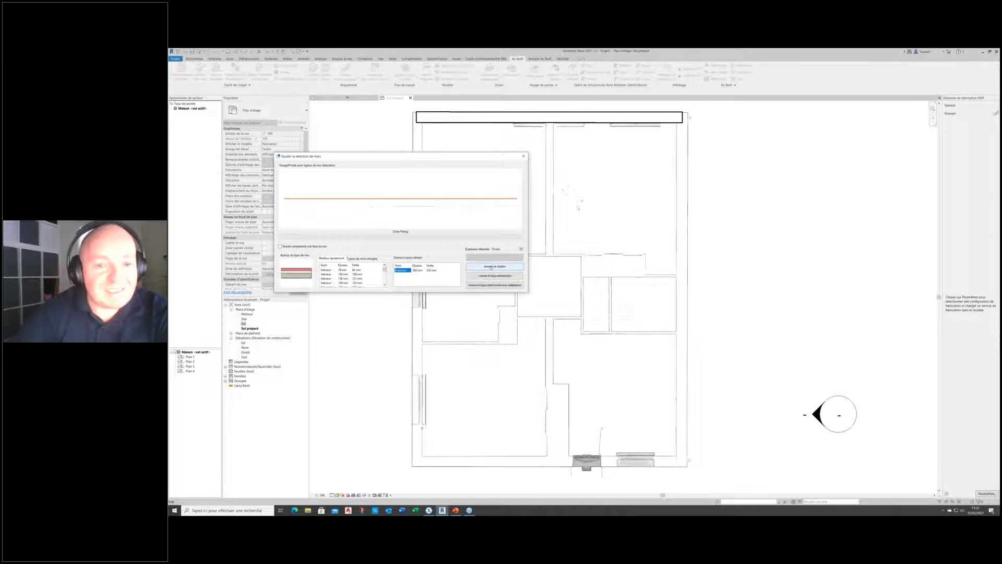
click(486, 286)
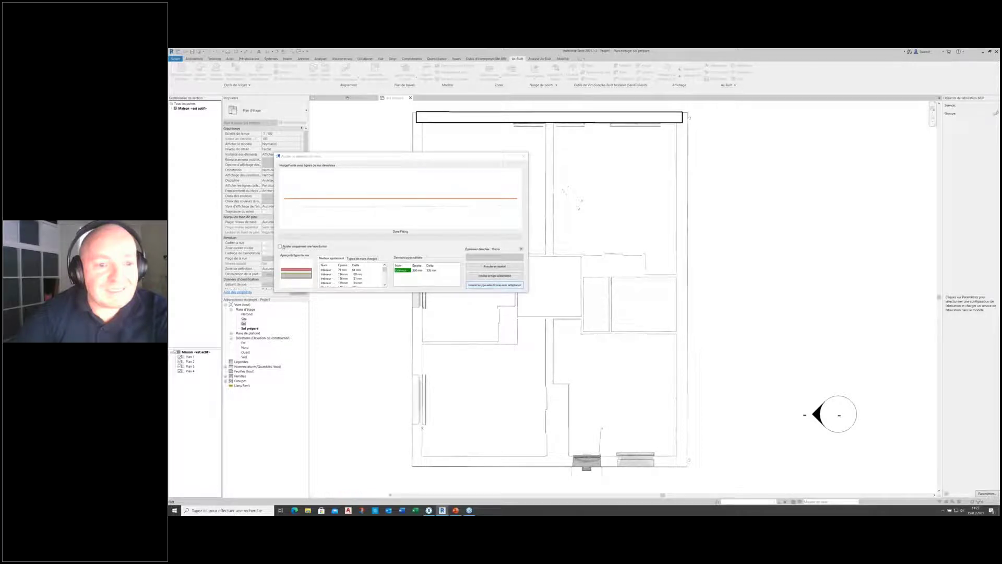
- Delete the newly inserted right-hand exterior wall and return to the prepared floor plan
click(621, 281)
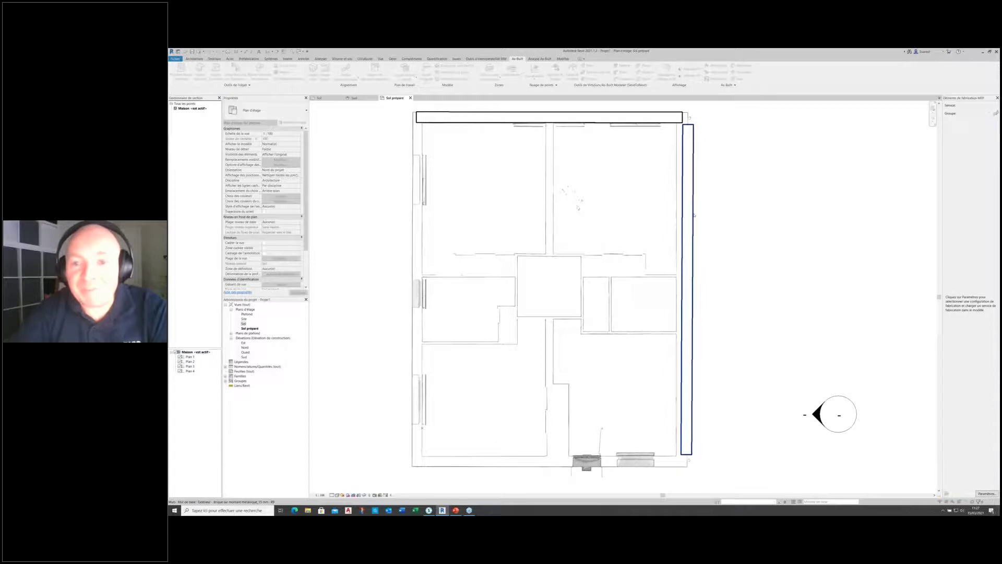
click(693, 213)
key(Delete)
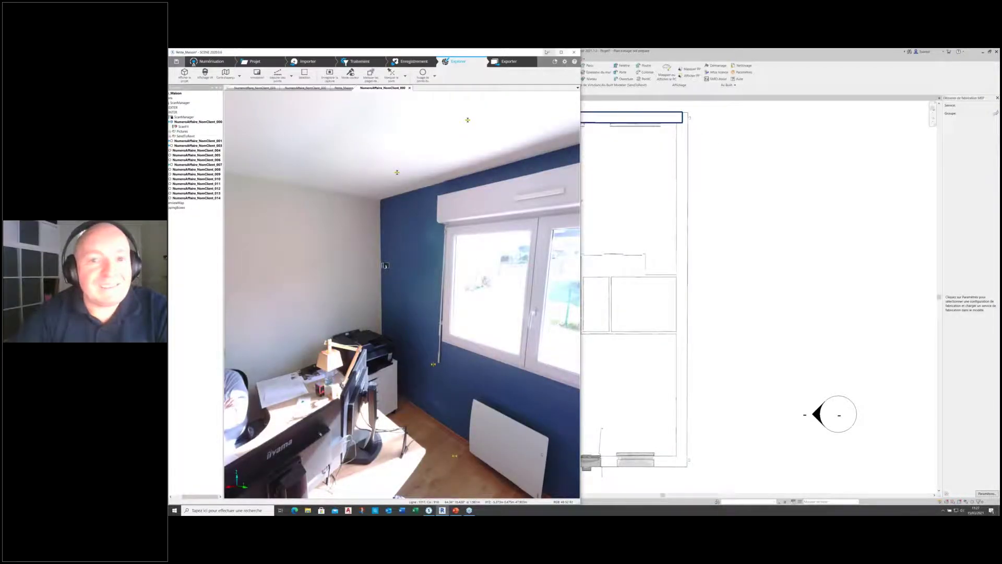
click(549, 52)
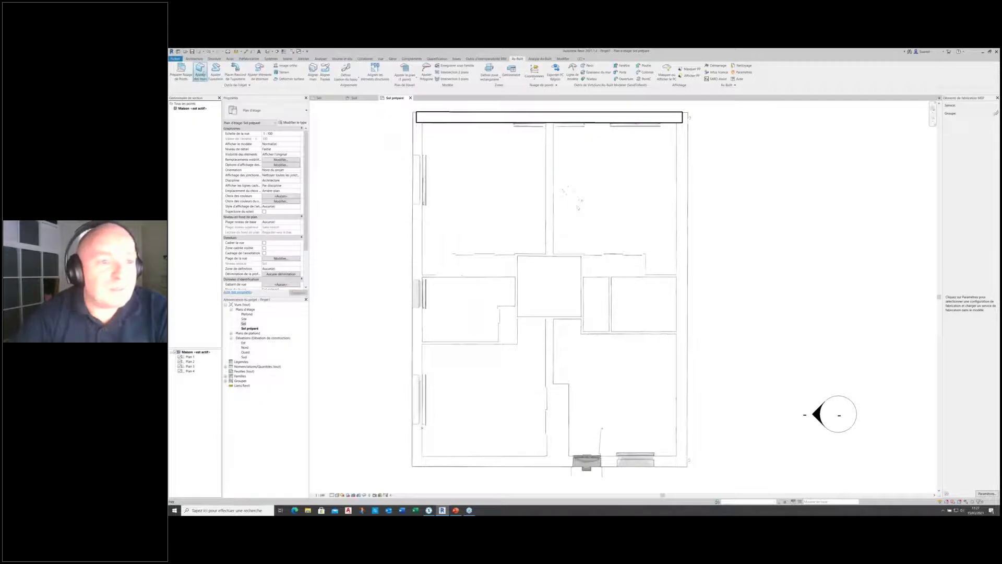
- Try to fit the house's left-hand exterior wall with single-face fitting off and the recently used exterior type, then delete the inserted wall
click(200, 72)
click(284, 180)
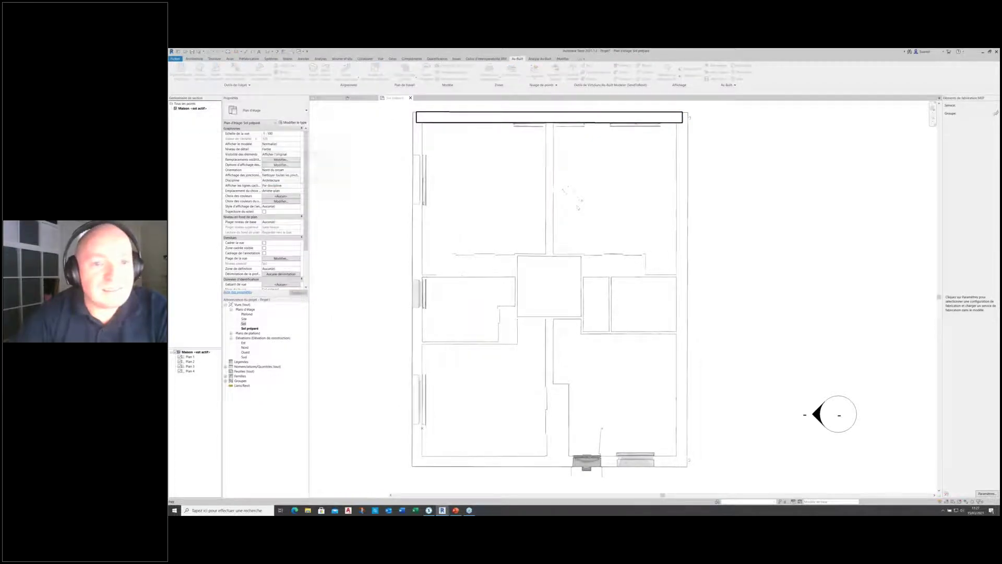
click(441, 484)
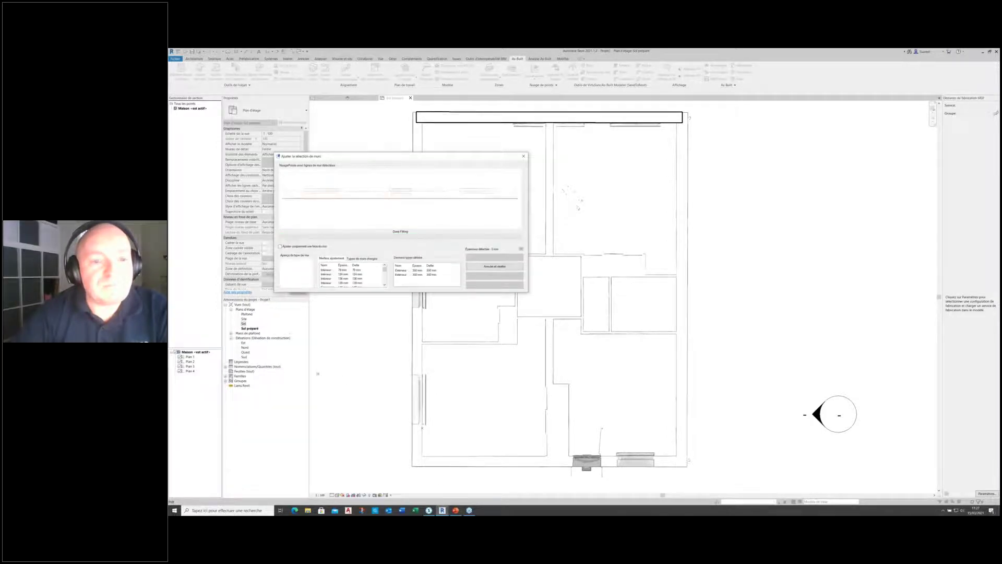
click(292, 248)
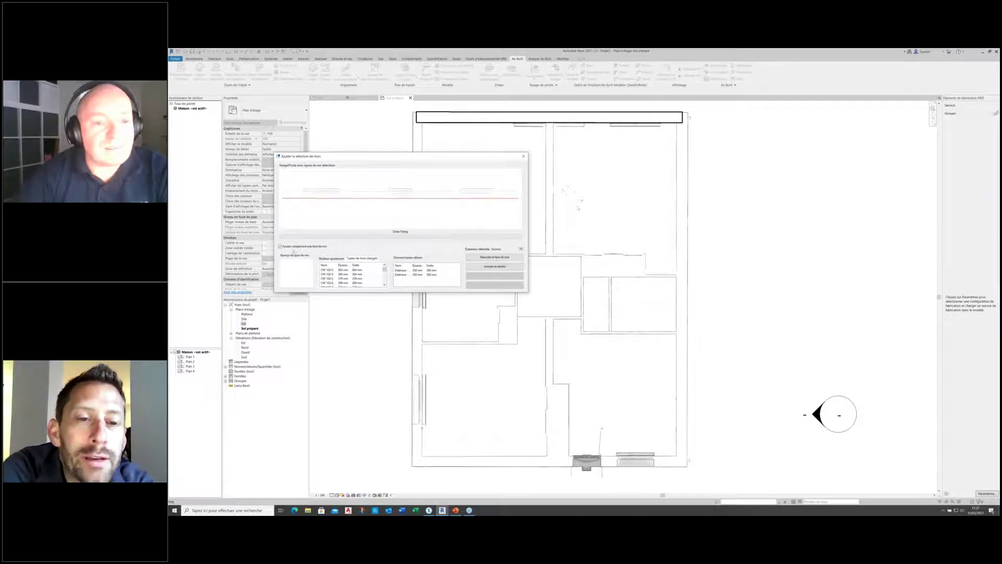
click(291, 247)
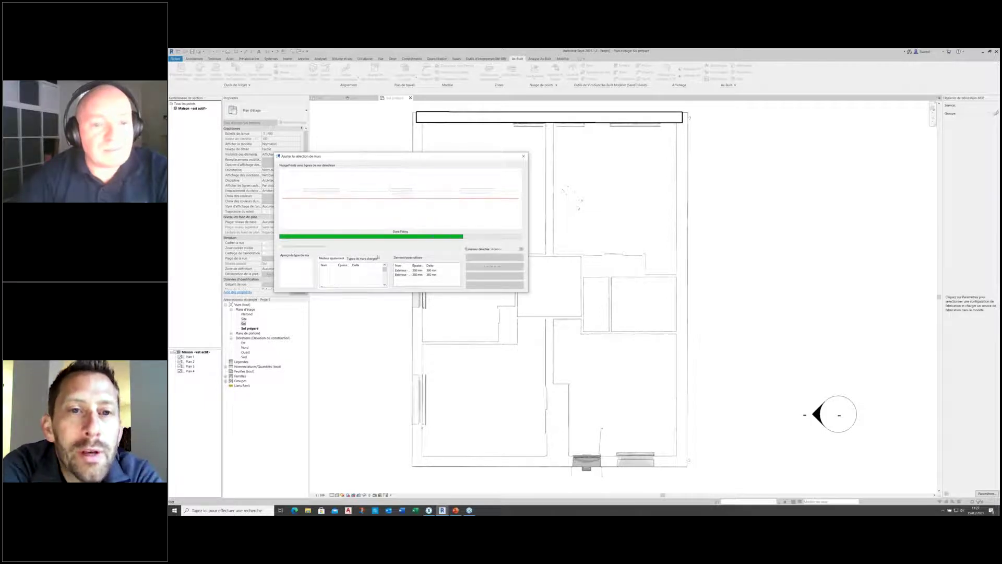
click(407, 270)
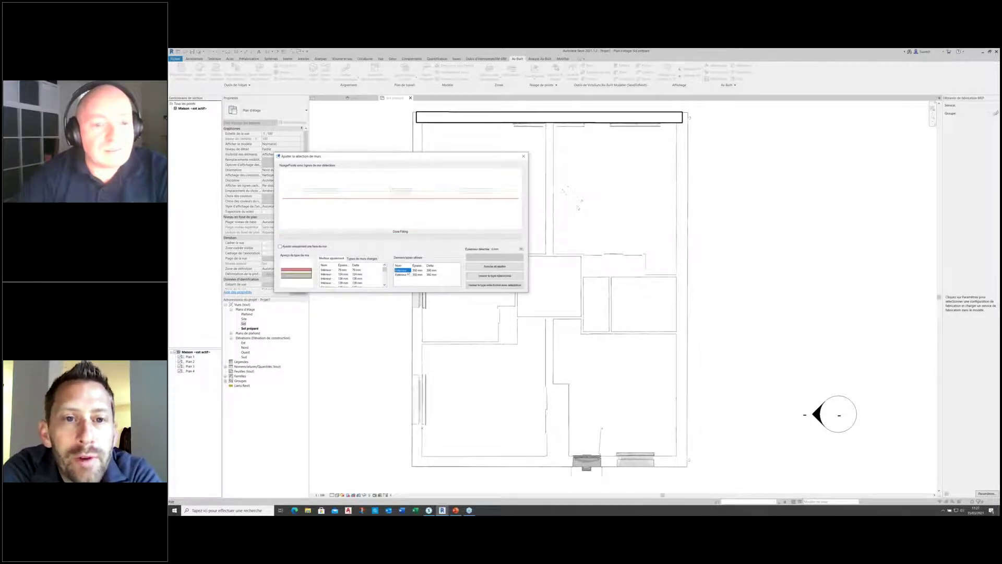
click(487, 277)
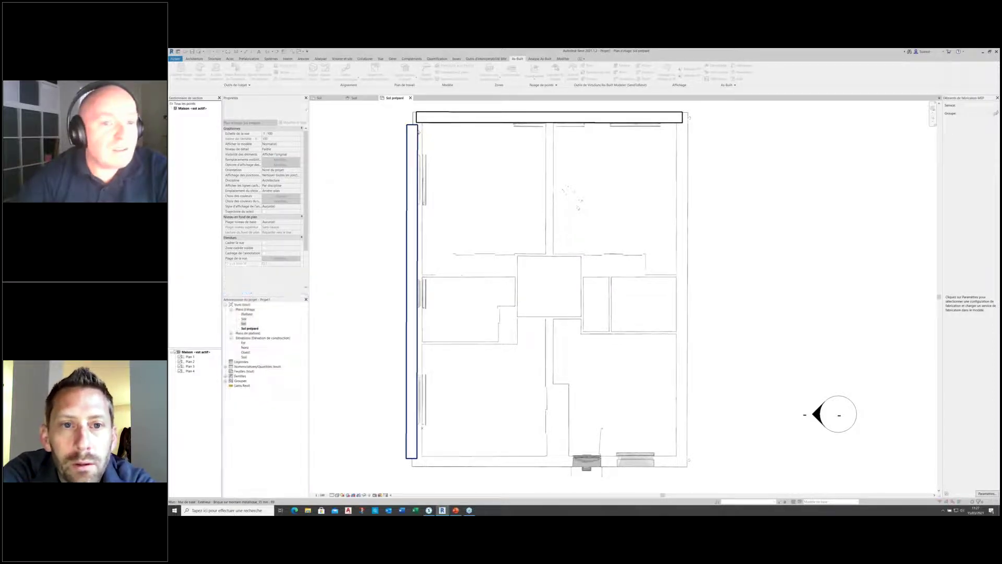
click(415, 133)
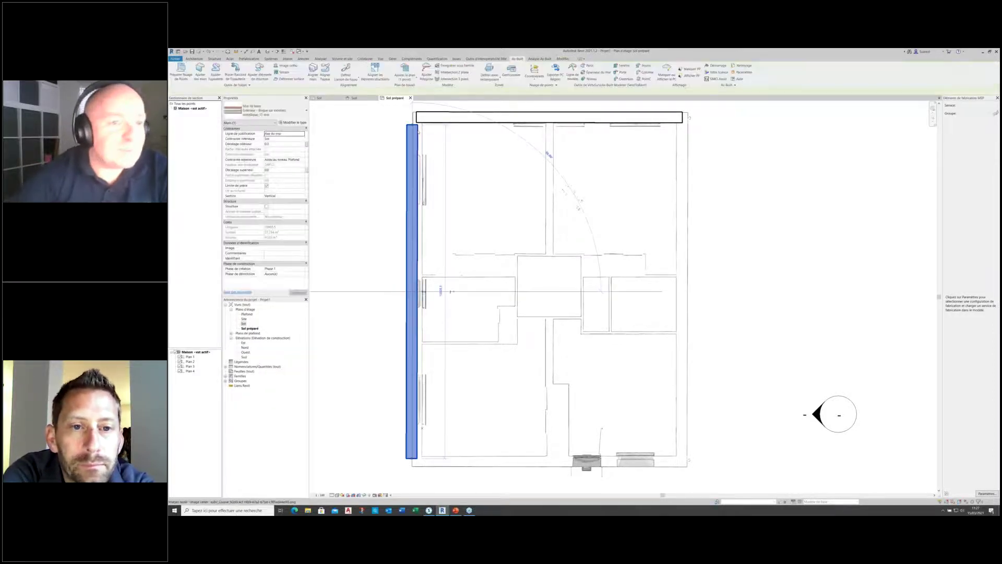
key(Delete)
- Fit the left-hand exterior wall up to Plafond on a single face, flip the wall face and insert the recently used exterior type
click(200, 72)
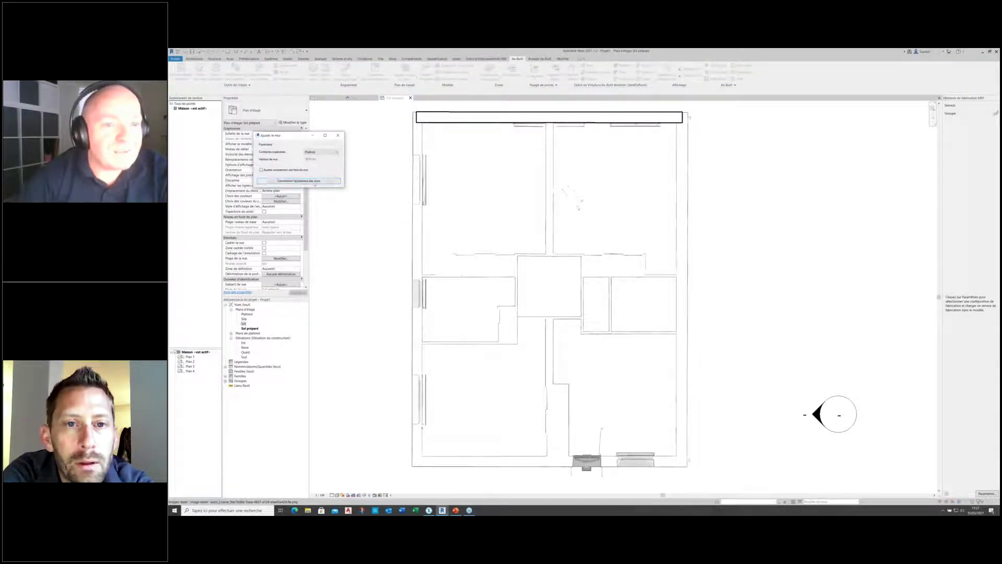
click(299, 180)
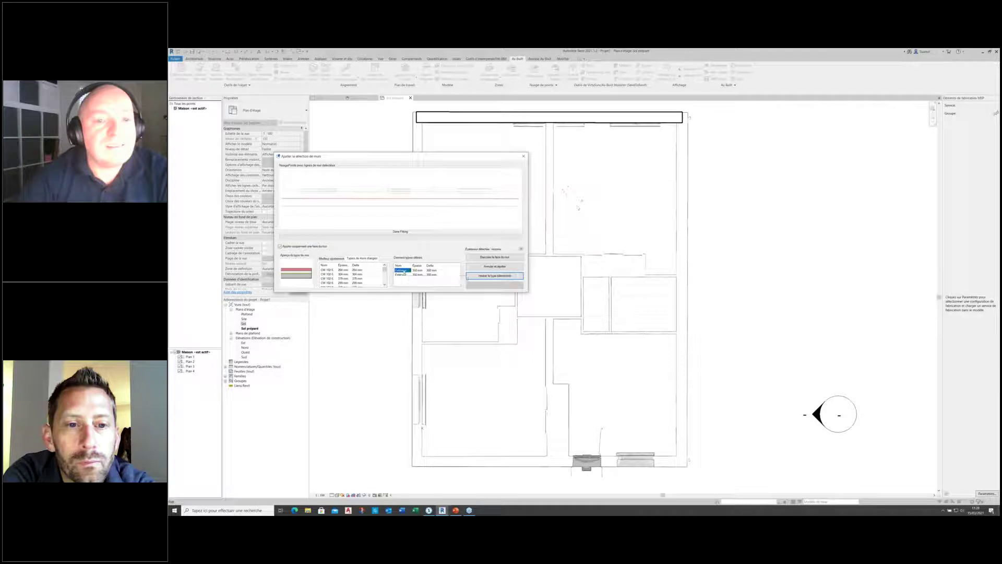
click(495, 276)
click(483, 258)
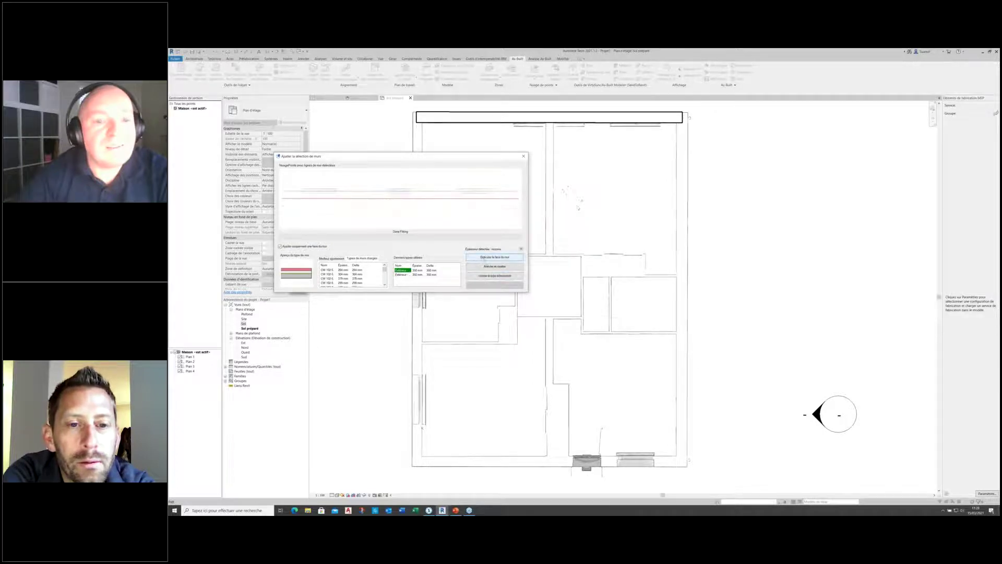
click(493, 276)
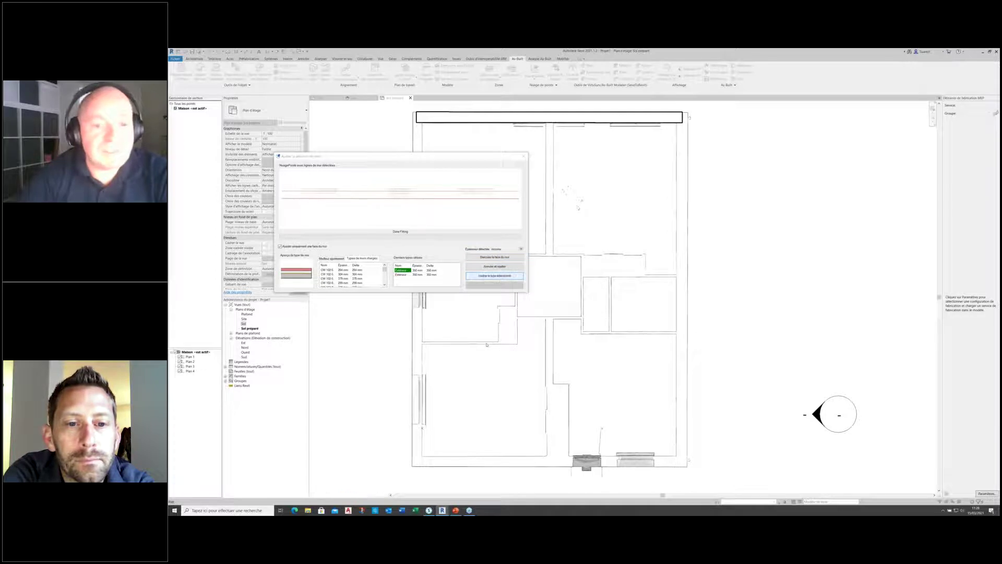
- Fit the plan's lower exterior wall between its two corners and insert the selected exterior wall type
click(418, 466)
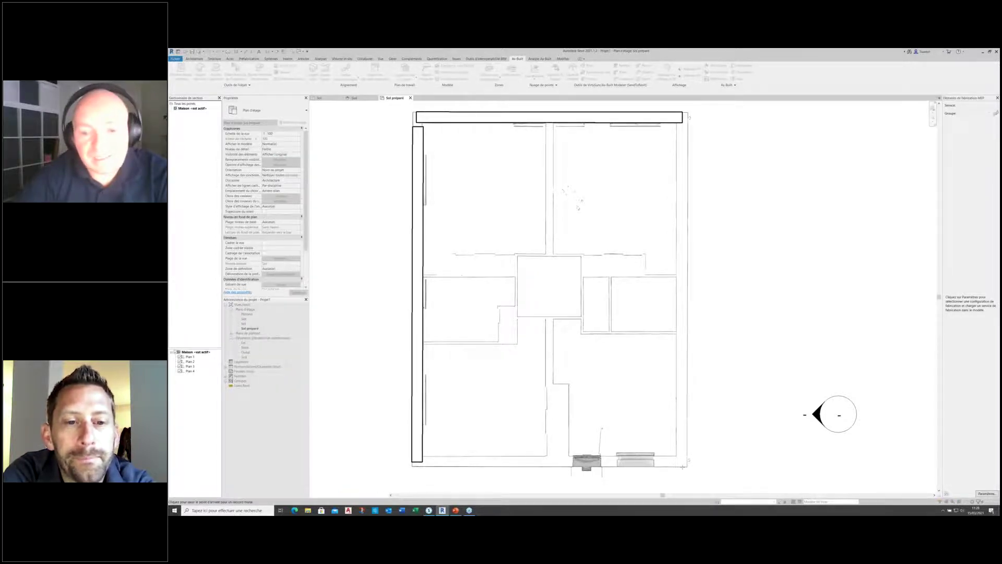
click(683, 466)
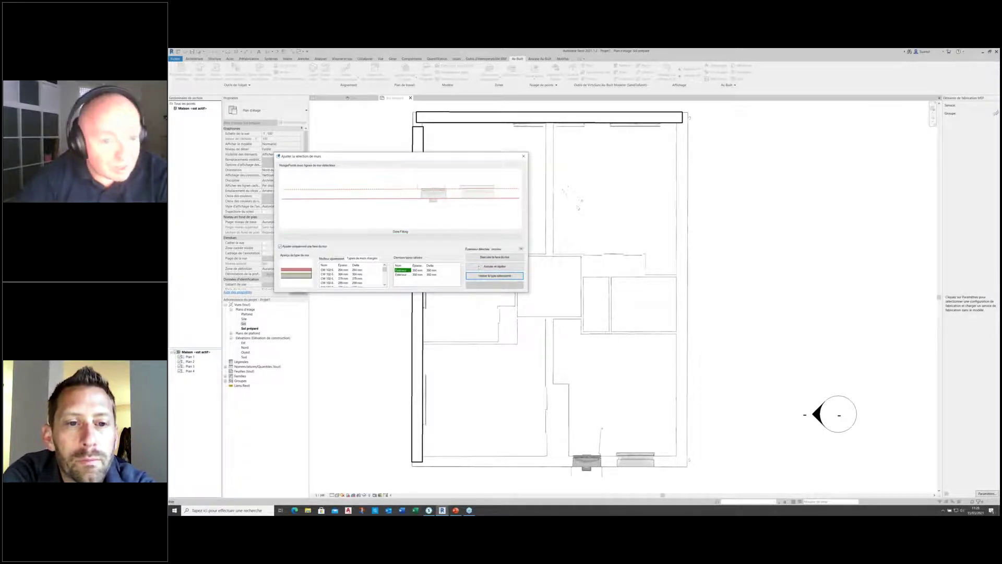
click(495, 276)
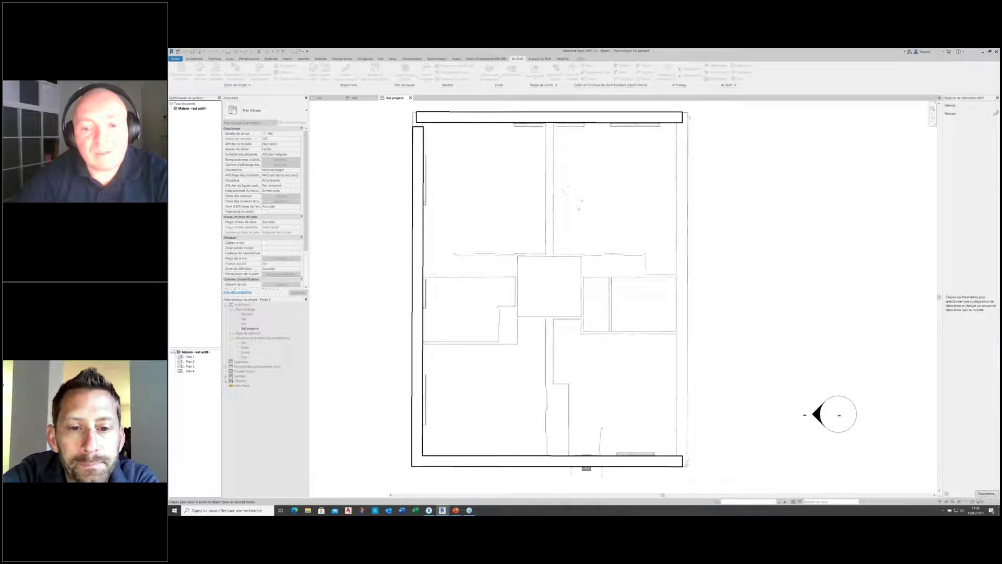
- Fit the house's right-hand exterior wall on a single face, insert the same exterior wall type and end the fitting command
key(Escape)
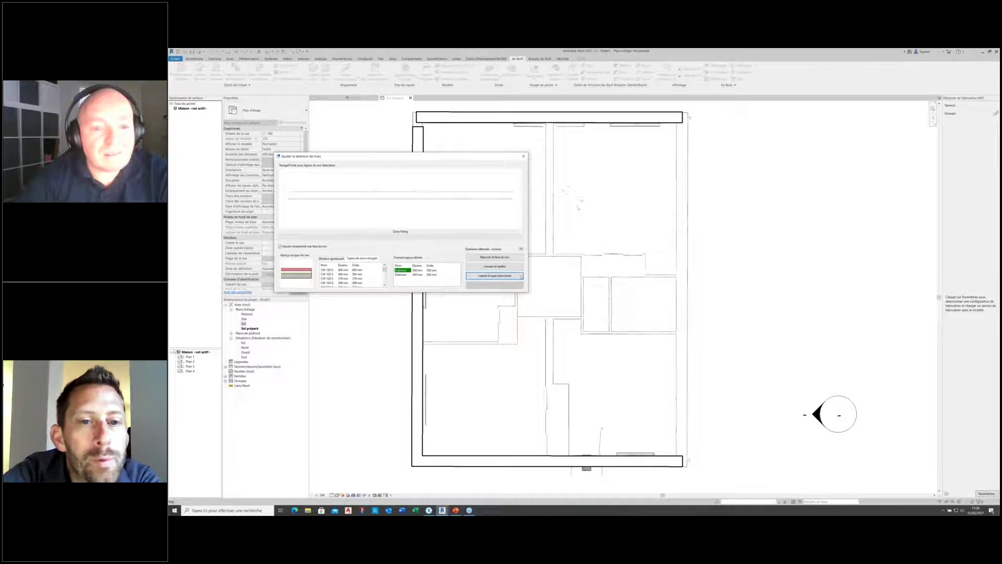
click(509, 276)
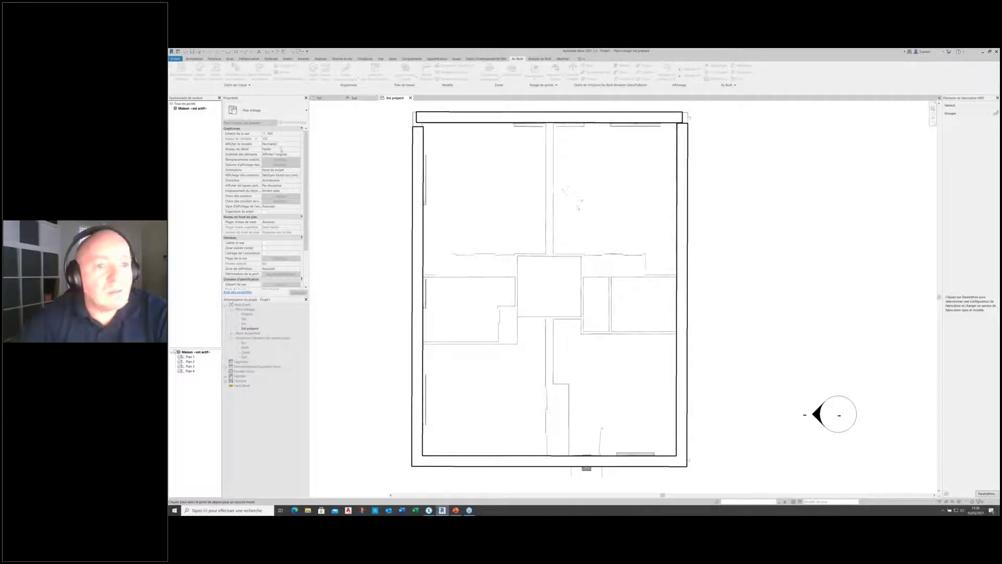
key(Escape)
- Try to fit the partition between the two upper rooms, reviewing the loaded wall types and turning off single-face fitting
click(200, 72)
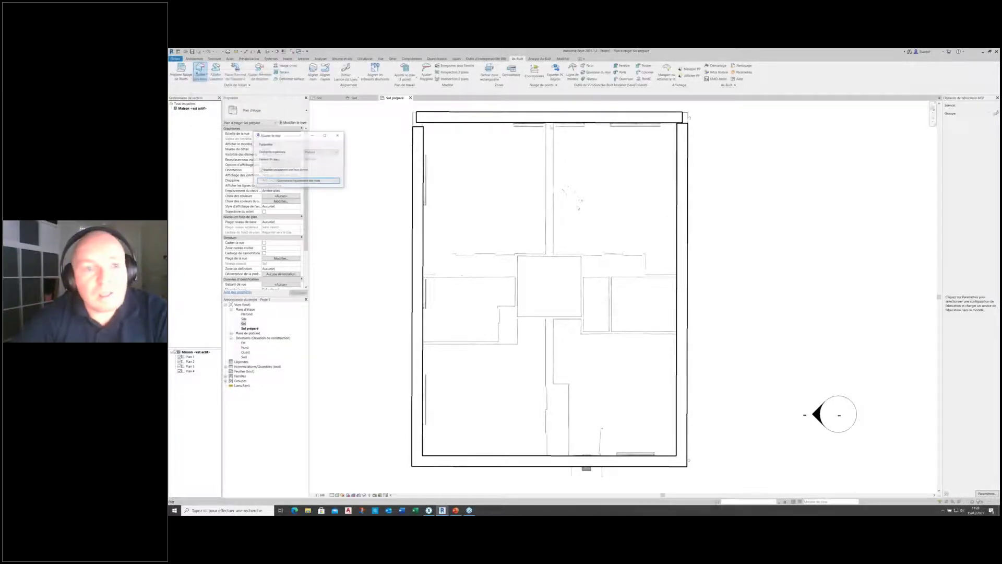
click(279, 181)
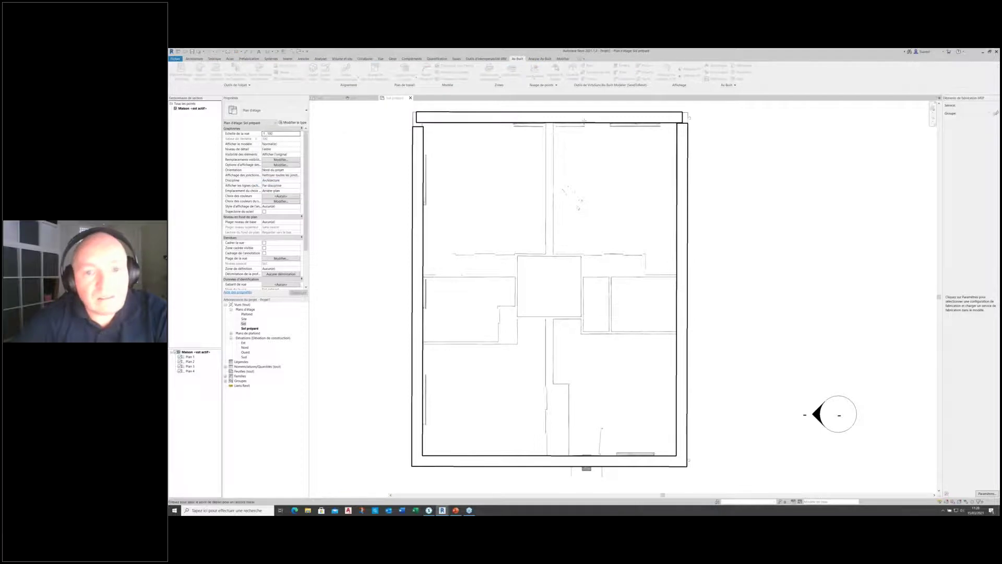
click(547, 249)
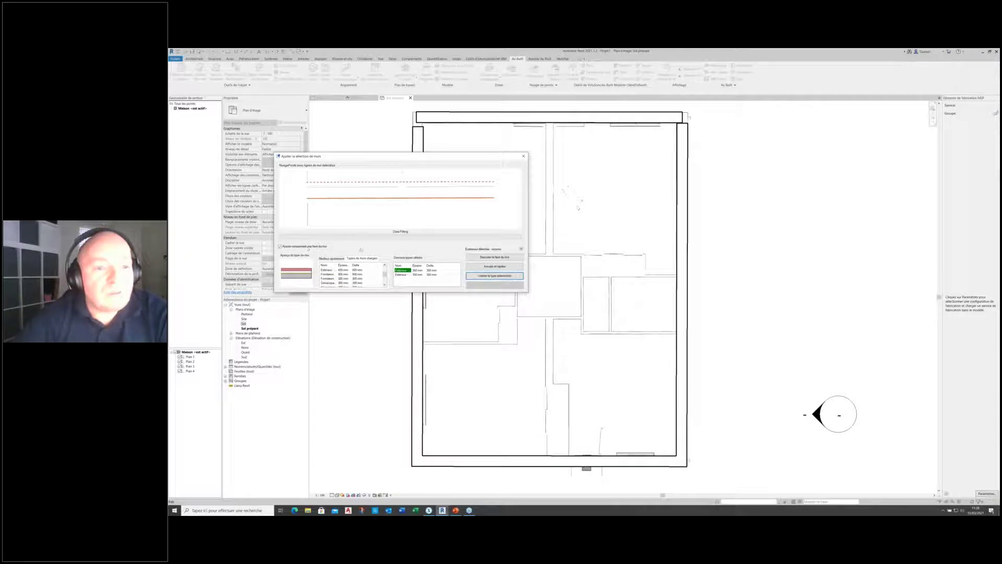
scroll(346, 284, down, 2)
scroll(347, 283, up, 5)
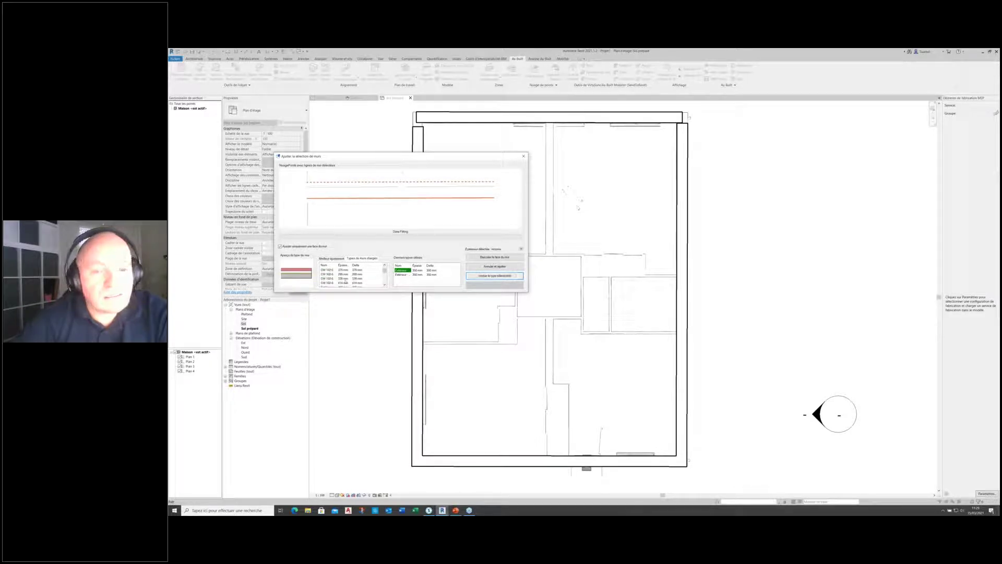
click(289, 248)
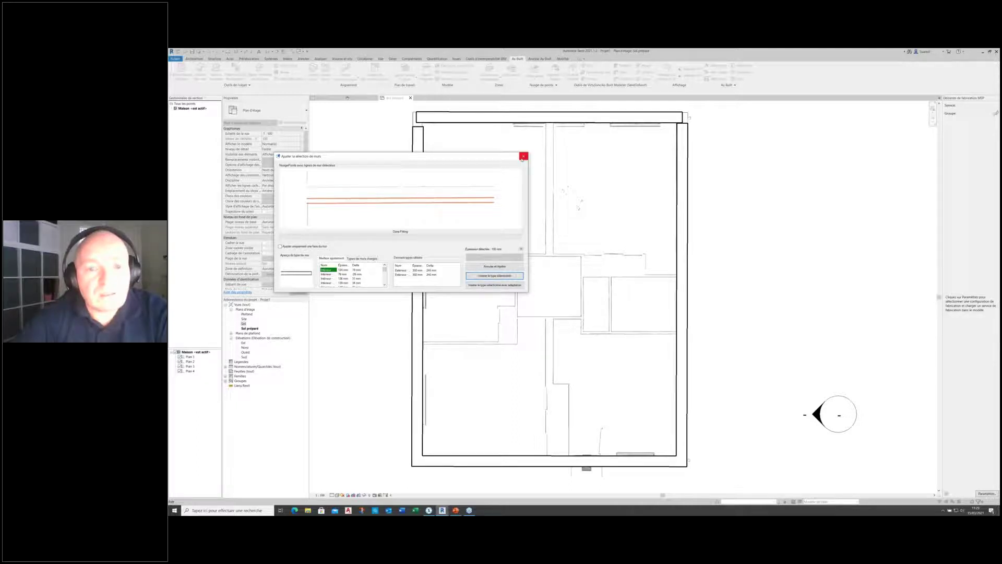
drag(479, 156, 893, 126)
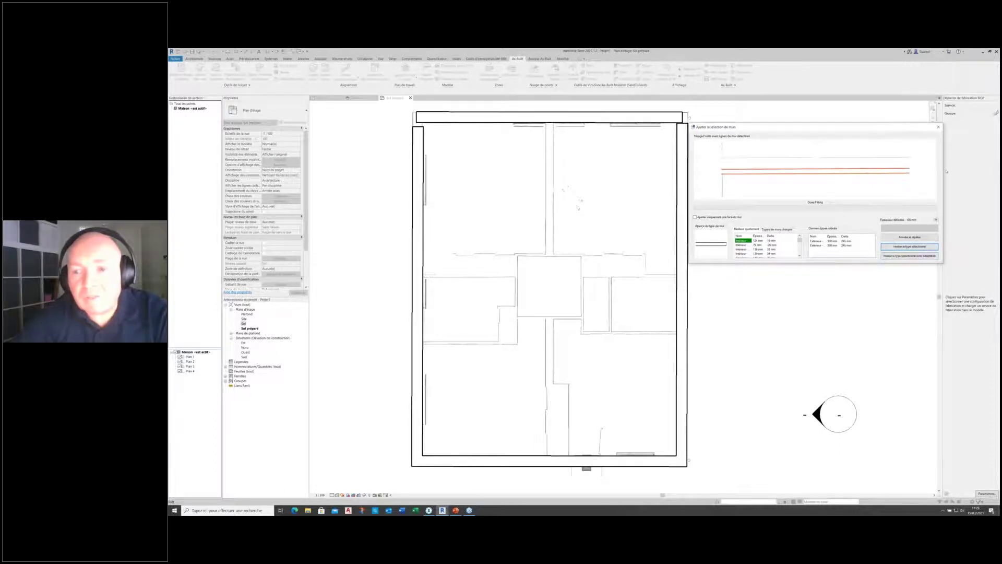
click(940, 127)
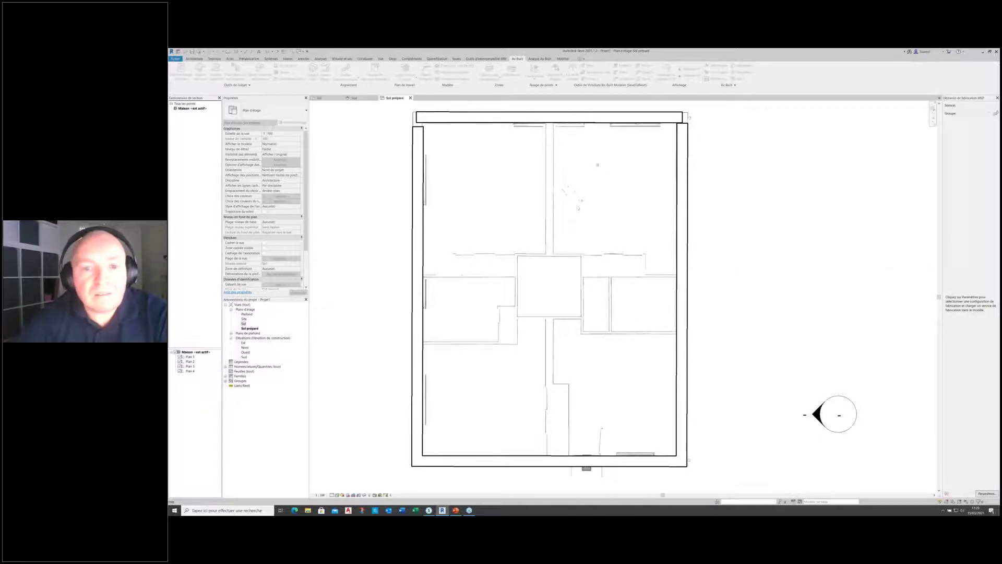
- Fit the partition between the two upper rooms up to Plafond with single-face fitting off, inserting the best-fitting wall type with adaptation
scroll(586, 162, up, 3)
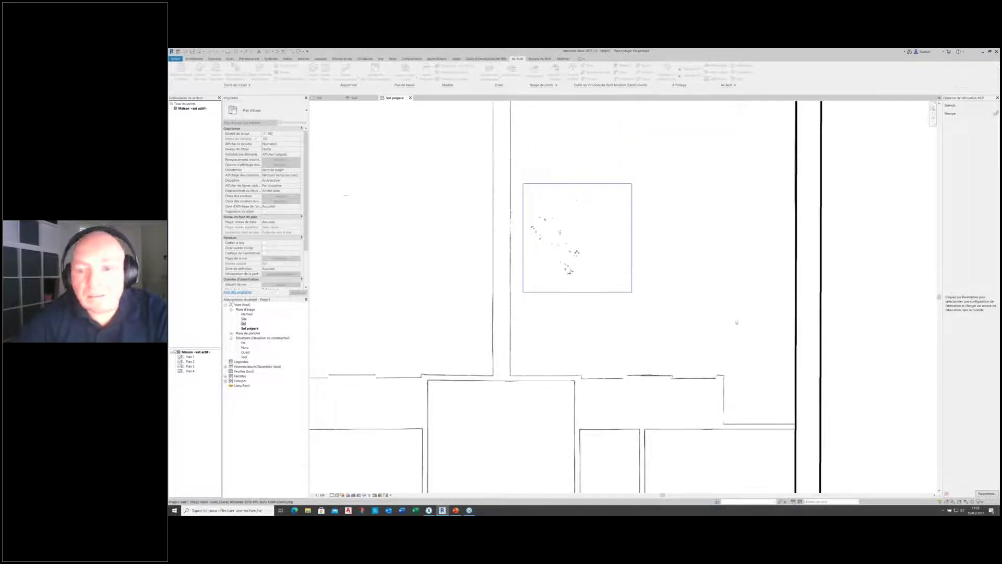
middle_drag(902, 264, 901, 329)
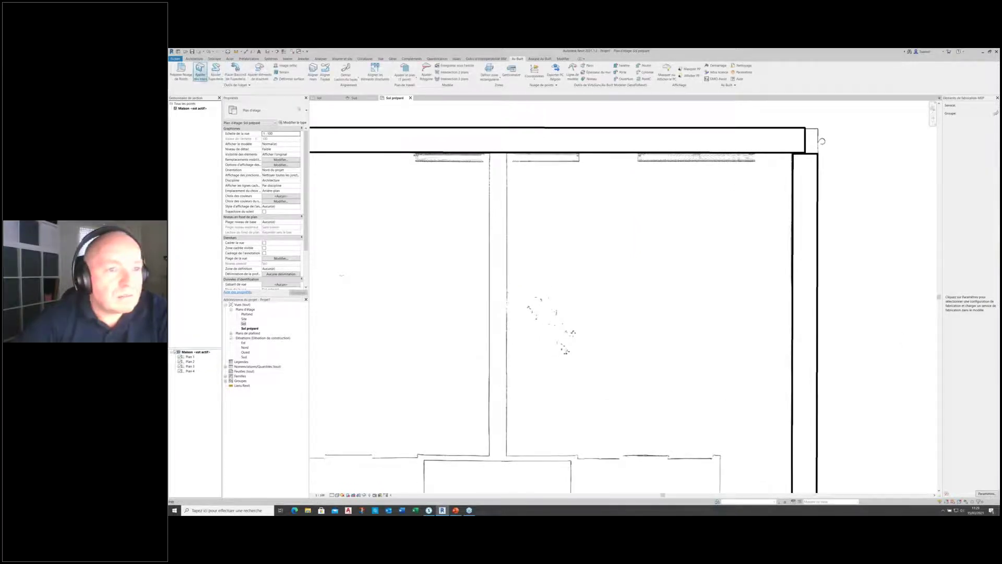
click(200, 73)
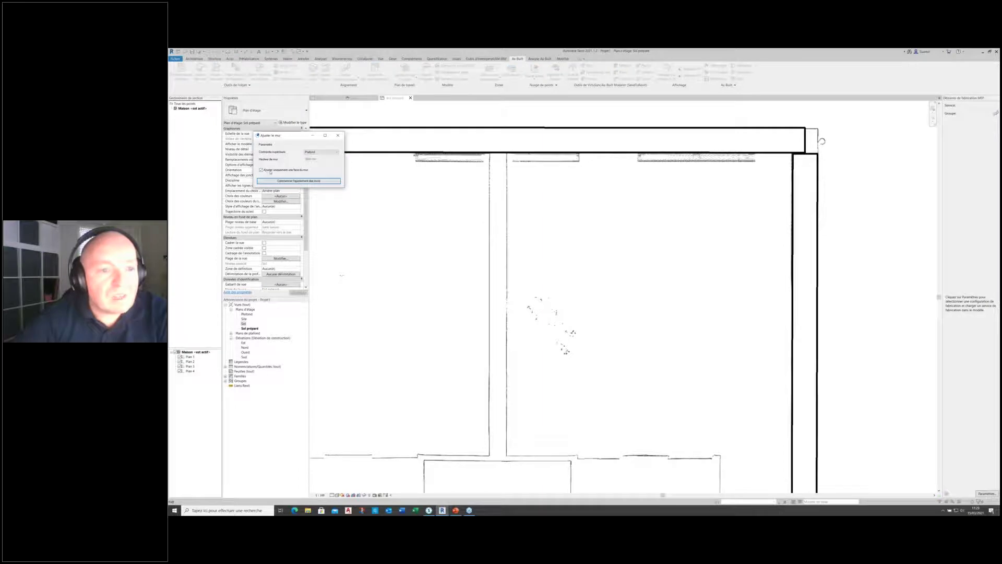
click(271, 170)
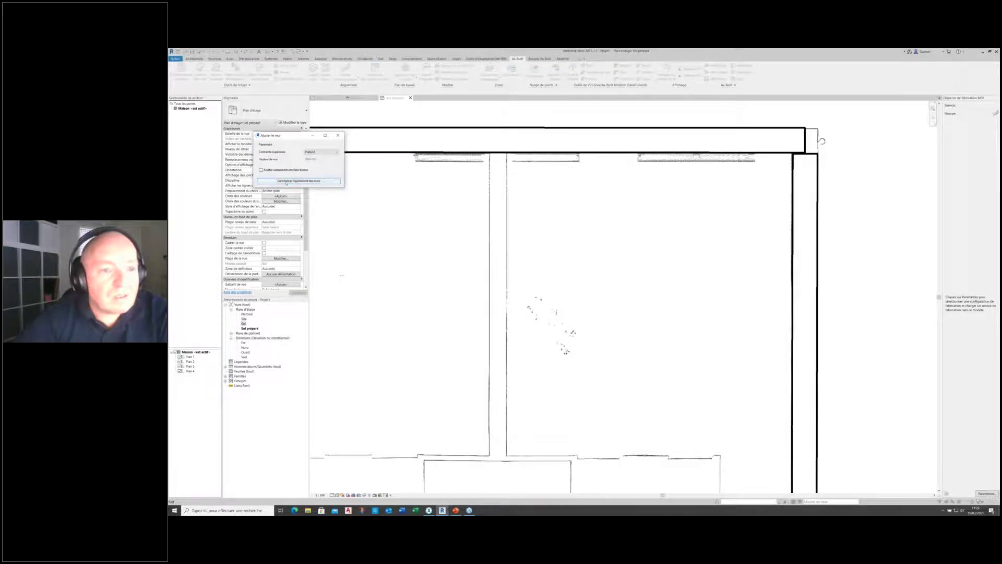
click(329, 180)
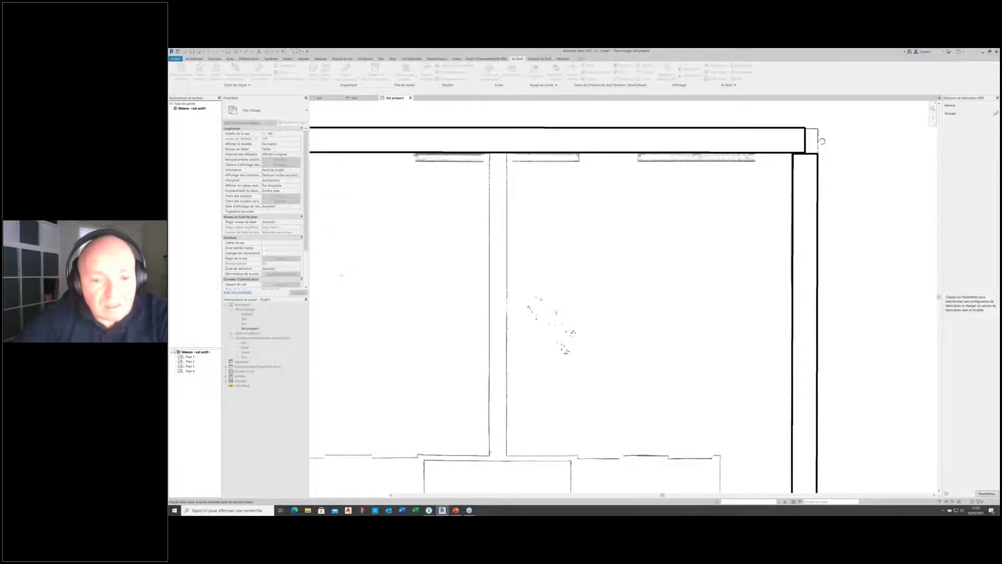
click(822, 141)
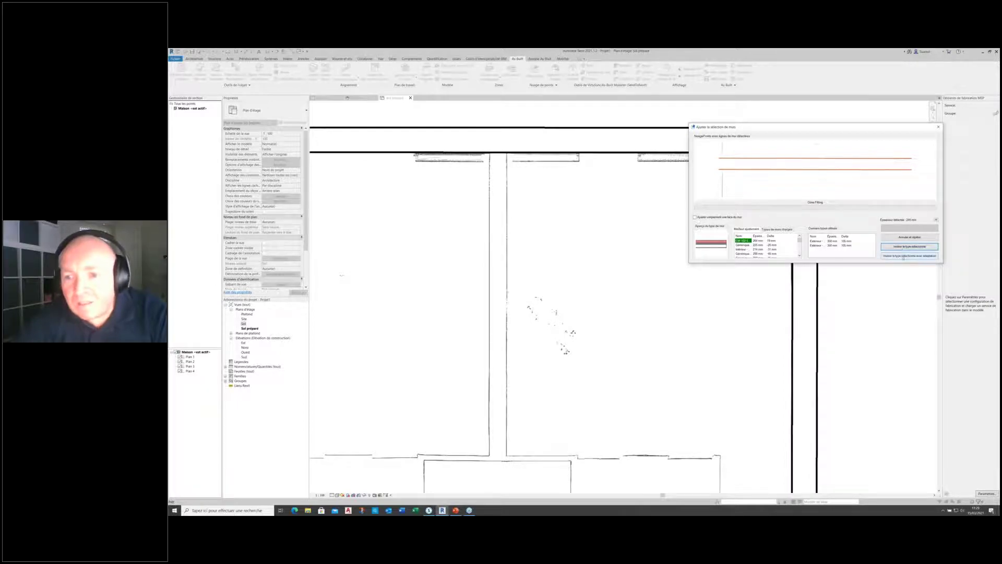
click(901, 256)
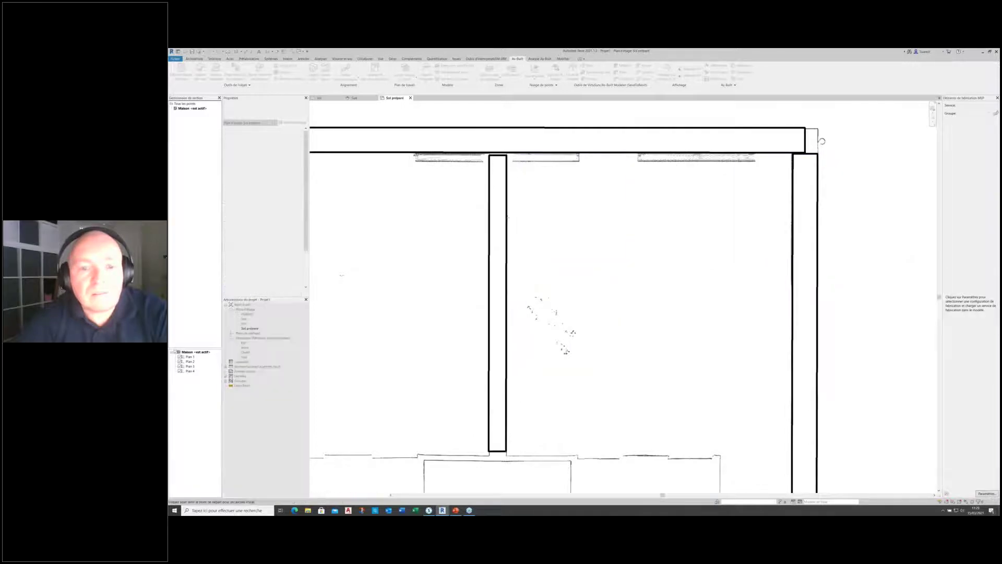
scroll(537, 197, down, 4)
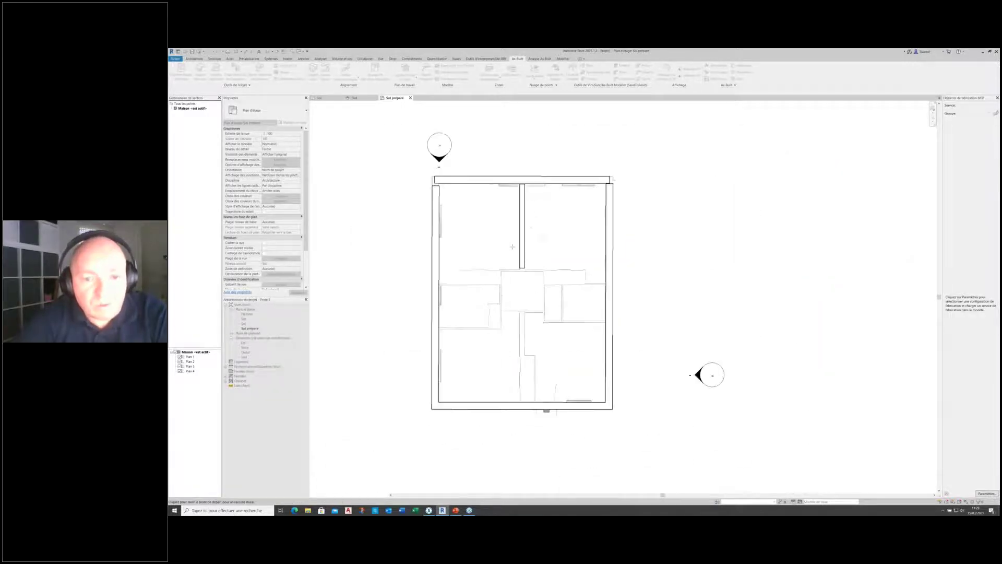
scroll(527, 260, up, 8)
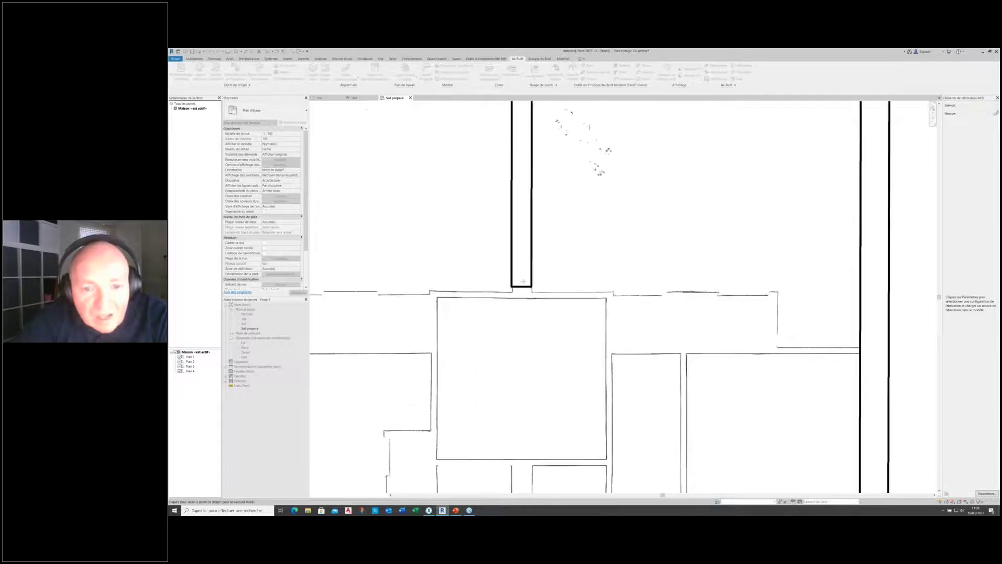
- Fit the partition between the two lower rooms along its scanned faces and insert the selected best-fitting wall type
scroll(533, 236, down, 4)
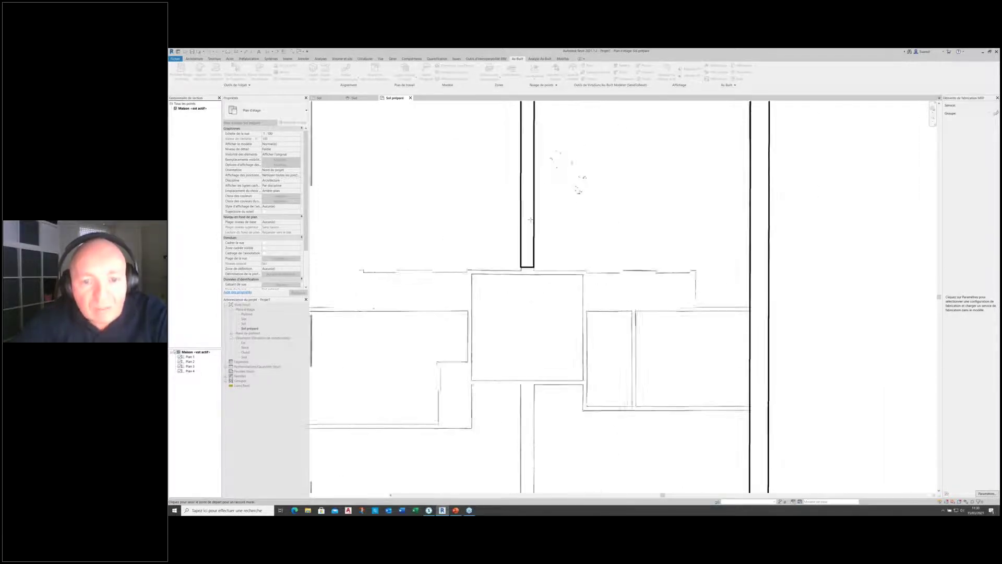
scroll(532, 235, down, 2)
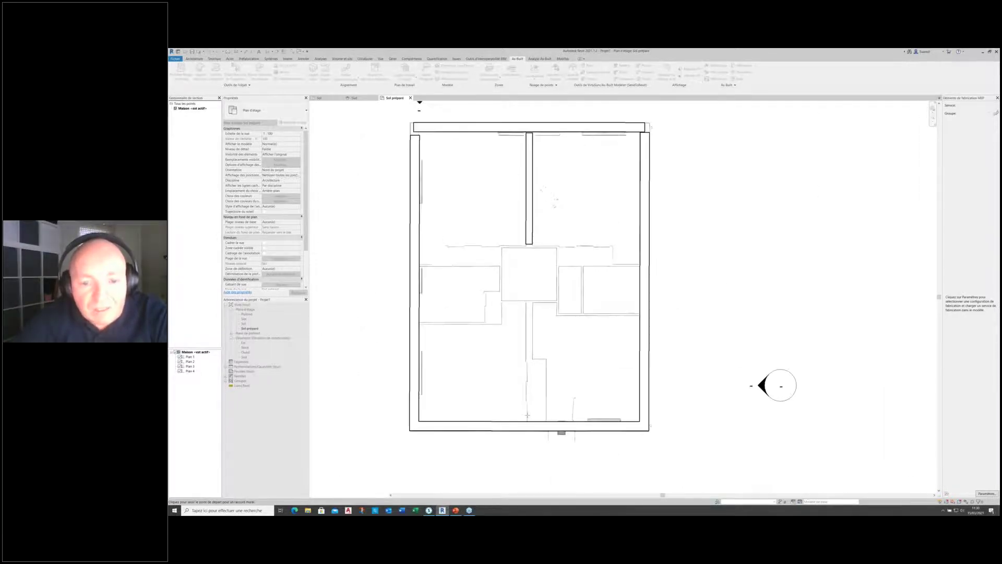
scroll(527, 415, up, 2)
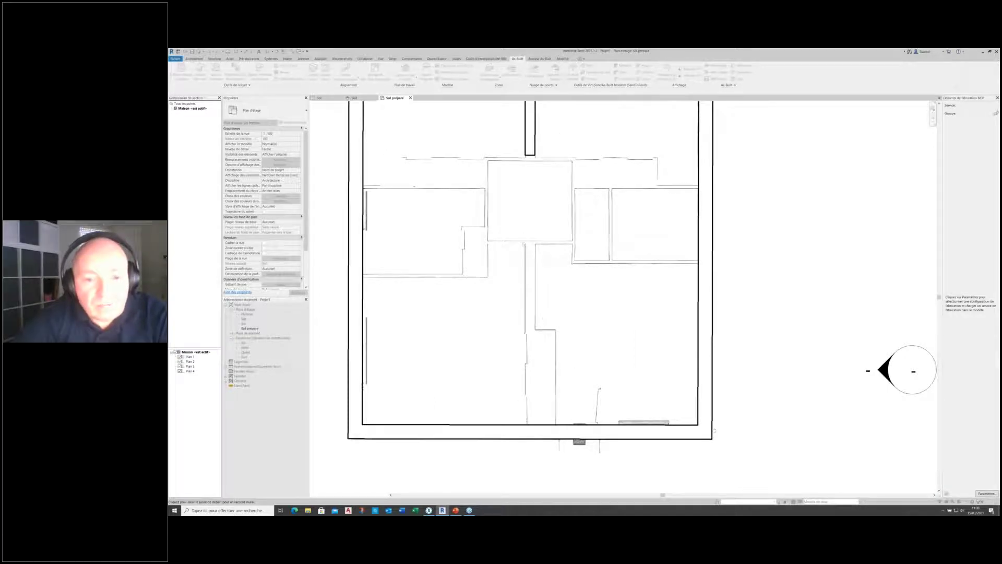
click(528, 417)
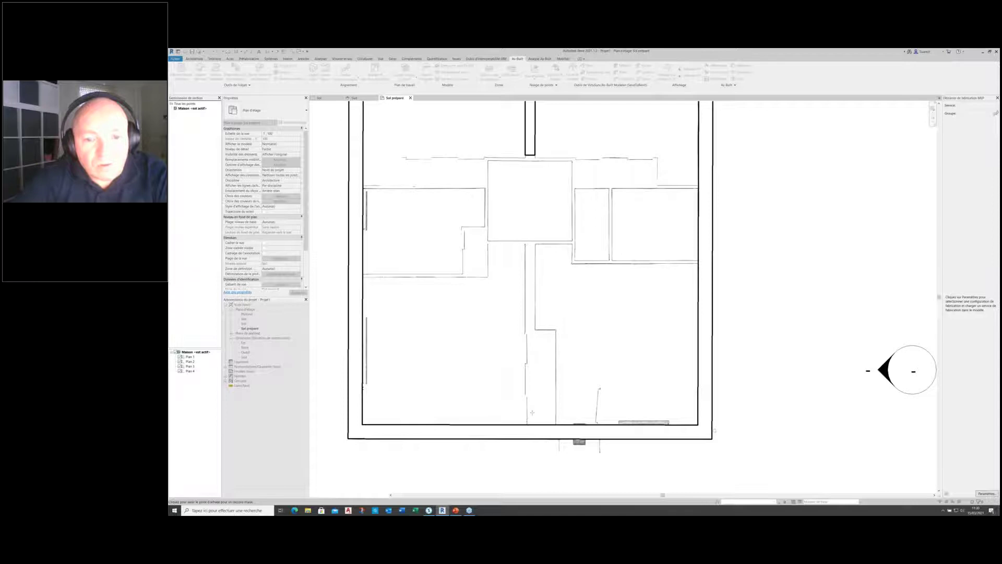
click(526, 249)
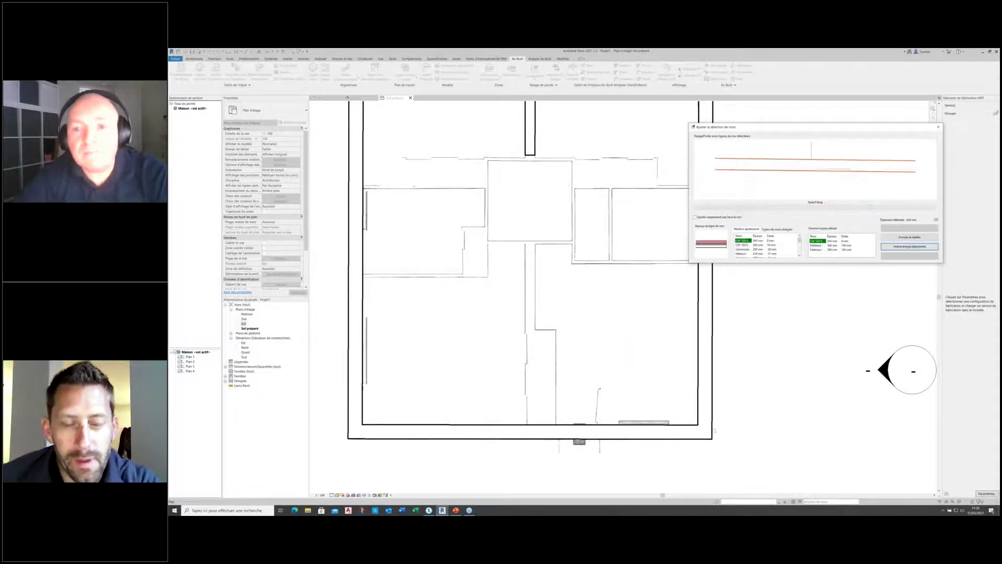
click(915, 247)
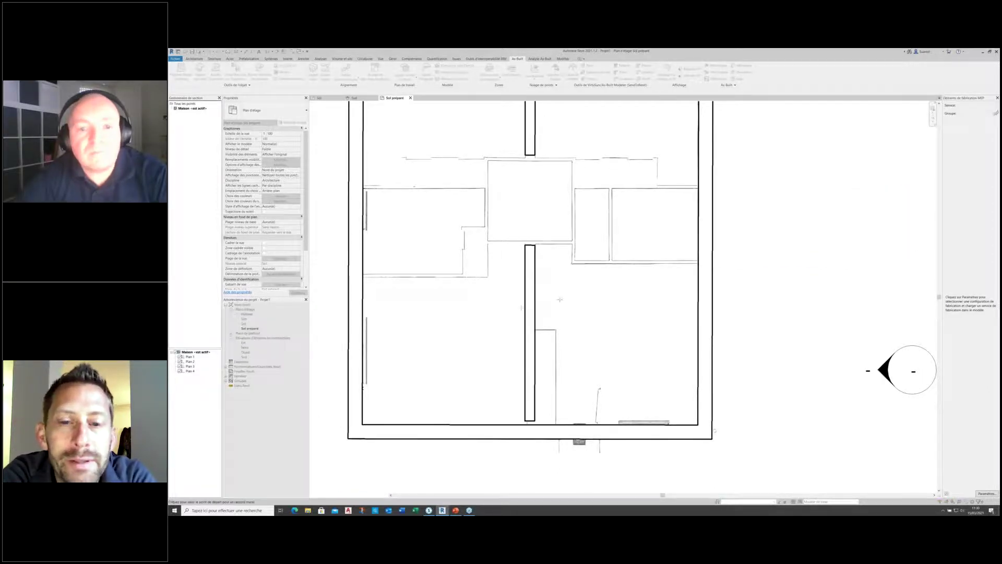
- Select all the fitted exterior and partition walls and align them with the default wall alignment settings
scroll(524, 344, down, 3)
scroll(605, 203, up, 4)
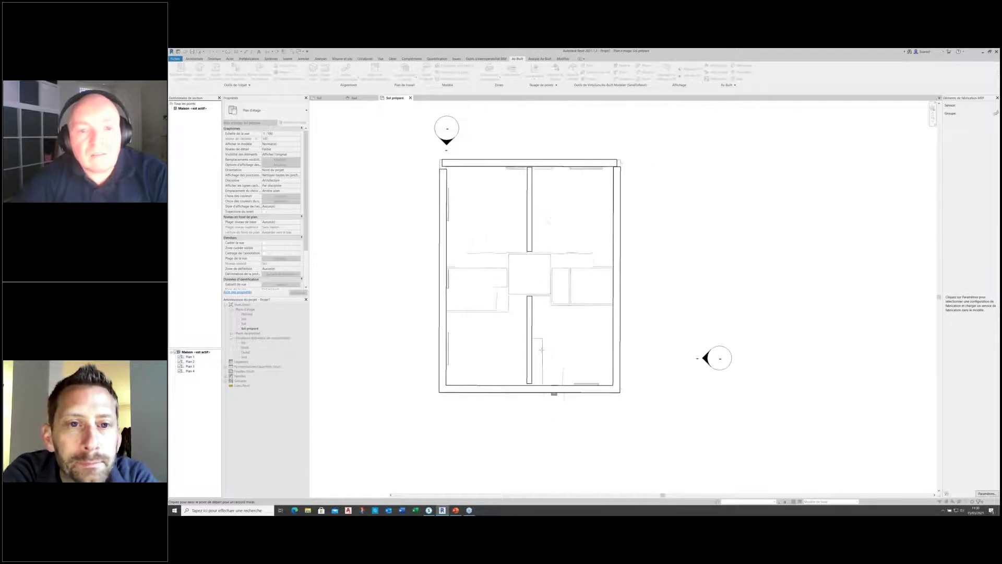
scroll(605, 228, down, 1)
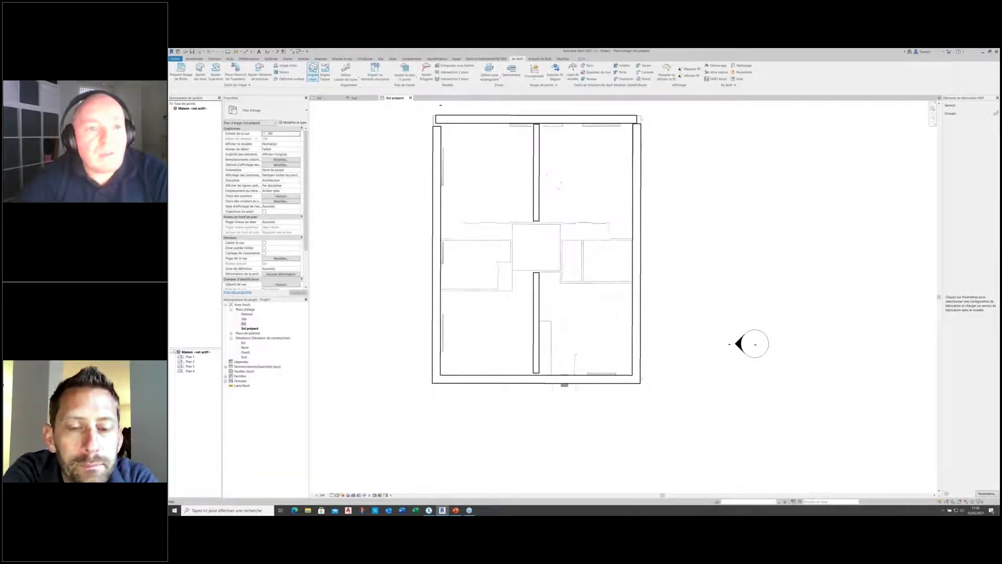
drag(409, 106, 693, 412)
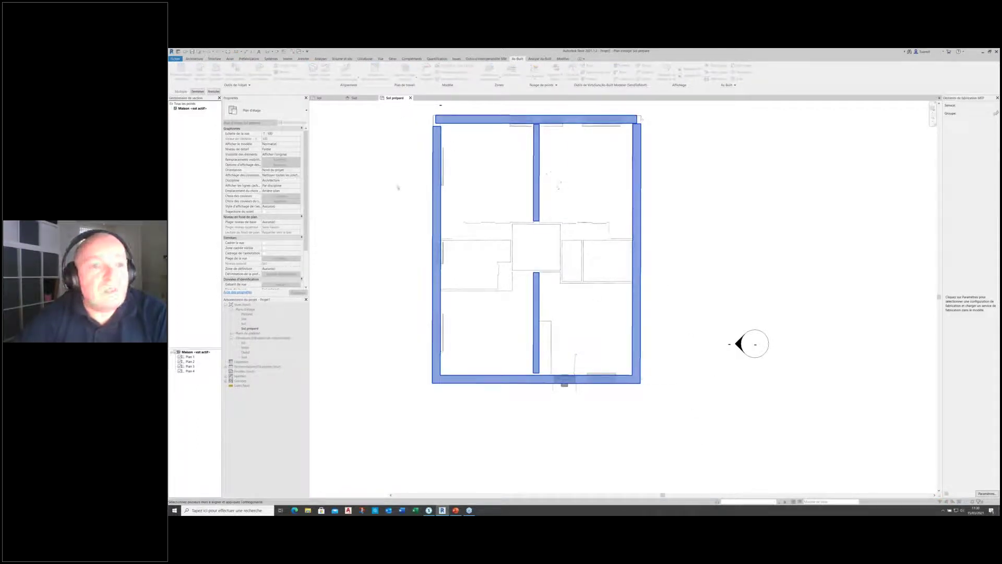
click(198, 91)
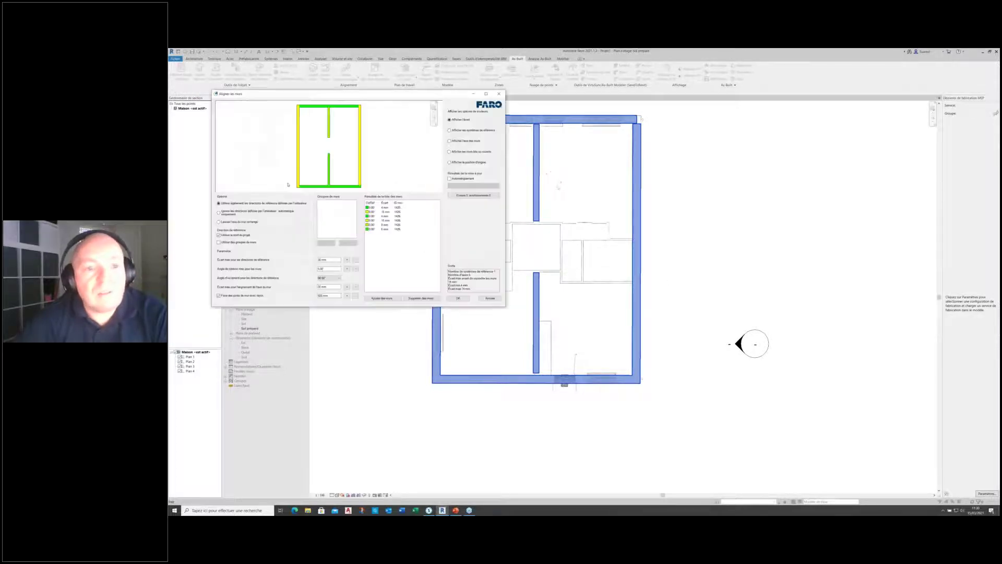
click(458, 298)
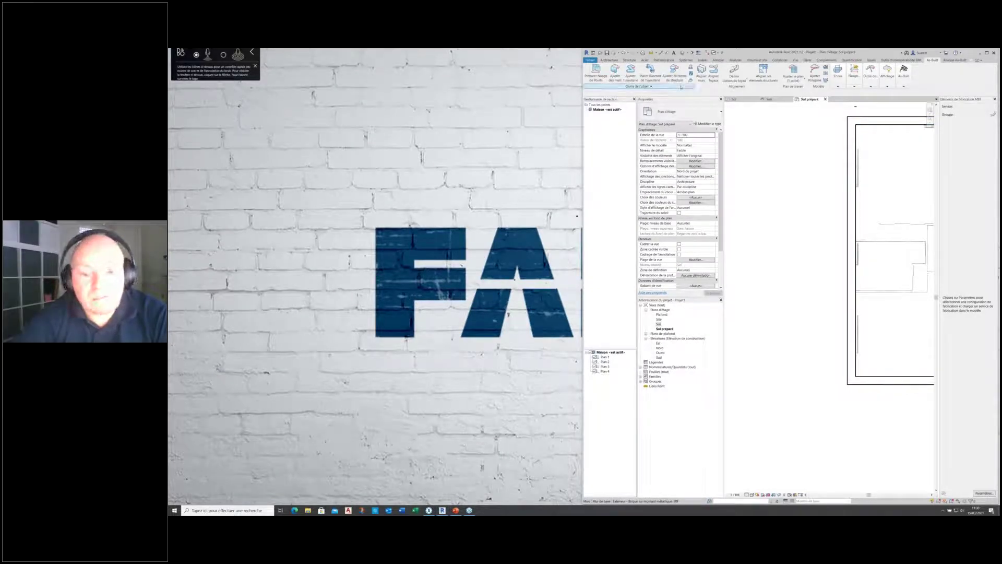
- Bring the SCENE project up beside Revit and bring the whole house plan into the narrowed Revit view
click(428, 510)
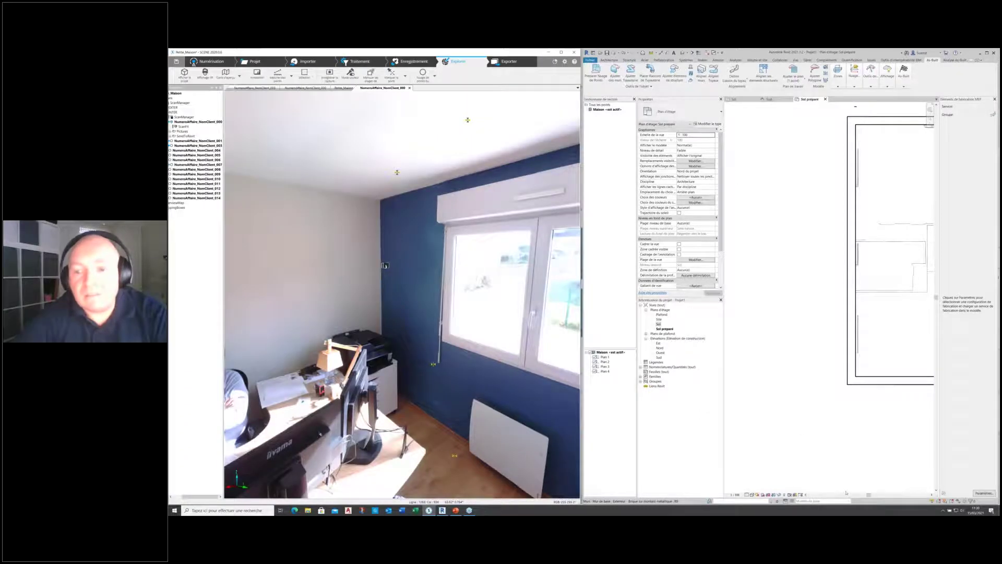
mouse_move(868, 496)
mouse_down()
mouse_move(855, 495)
mouse_move(875, 495)
mouse_up()
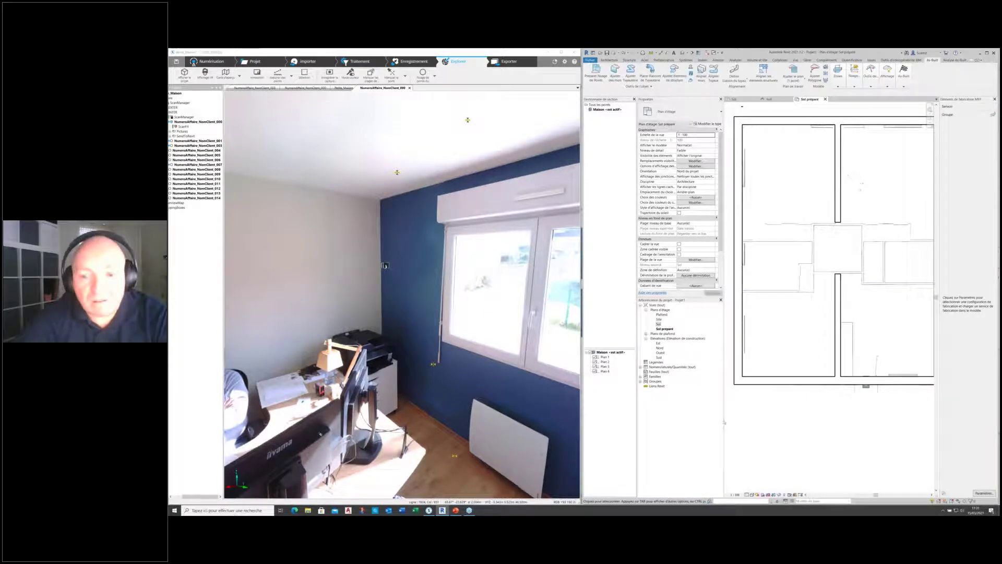
drag(725, 423, 699, 423)
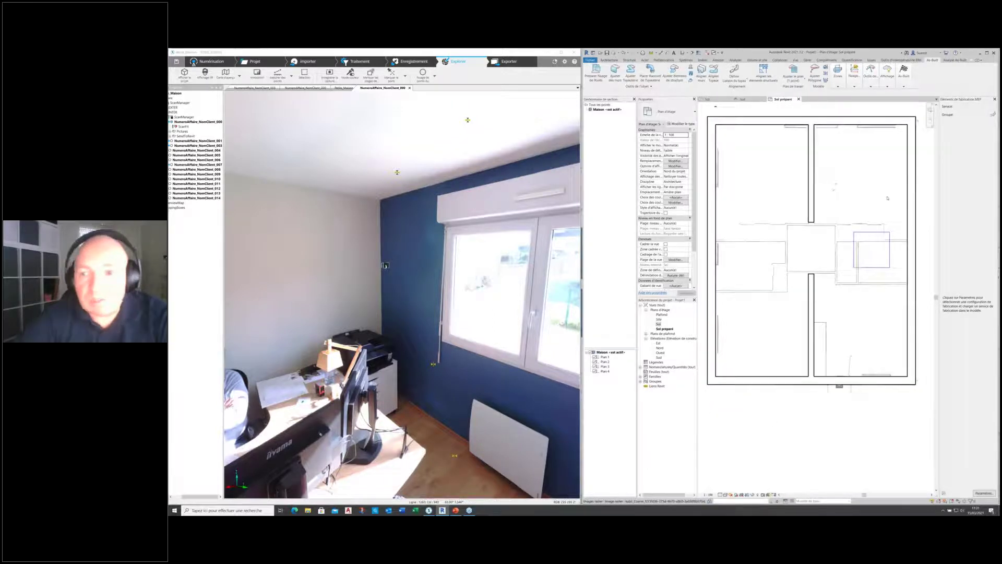
- Open the As-Built toolbar from the SCENE applications and place it along the upper edge of the scan view
click(555, 61)
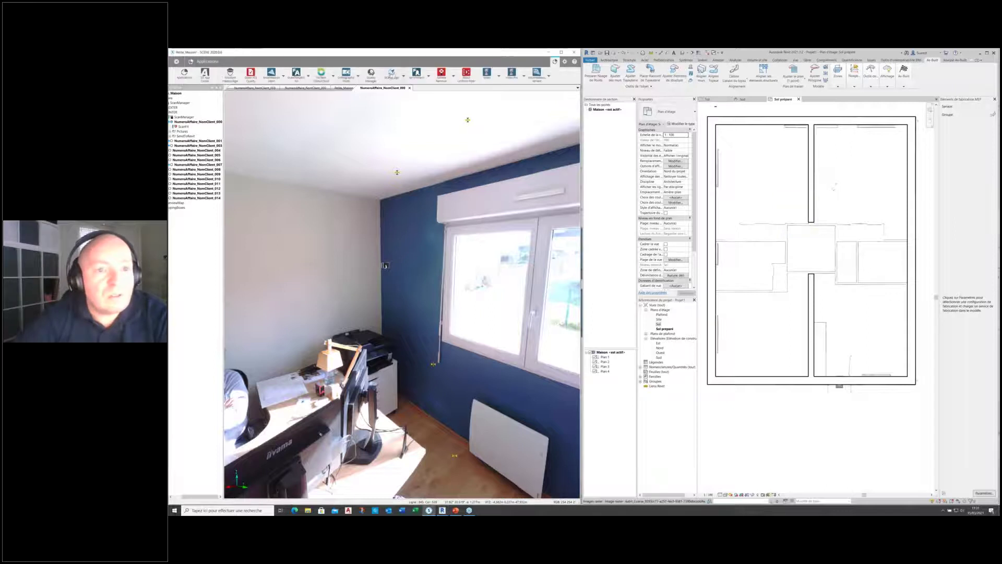
click(421, 79)
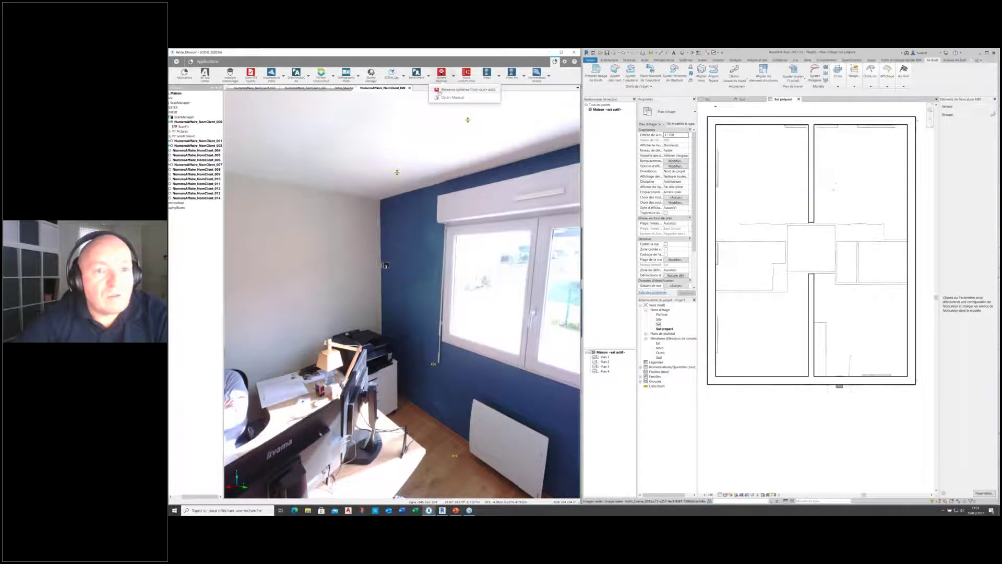
click(417, 77)
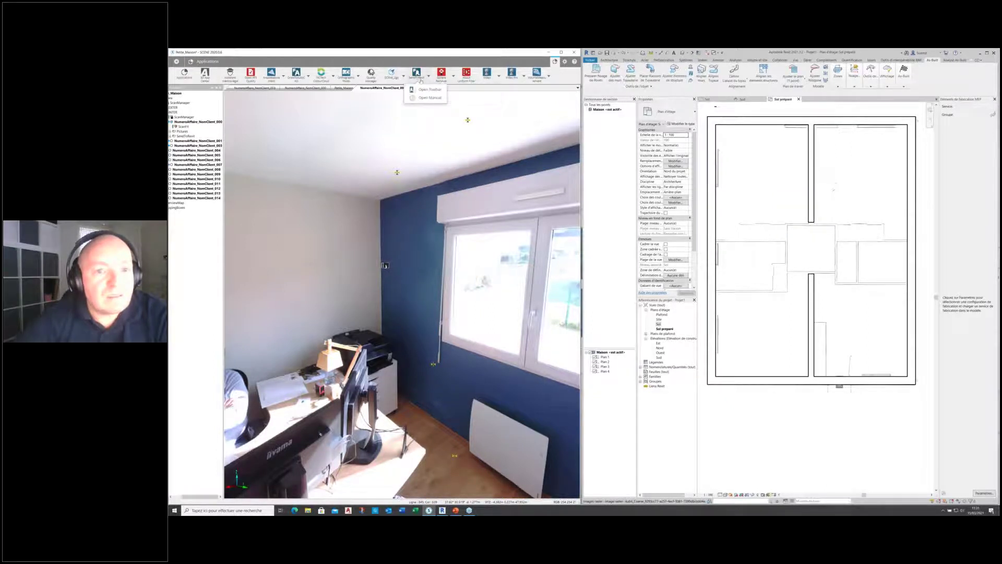
click(424, 90)
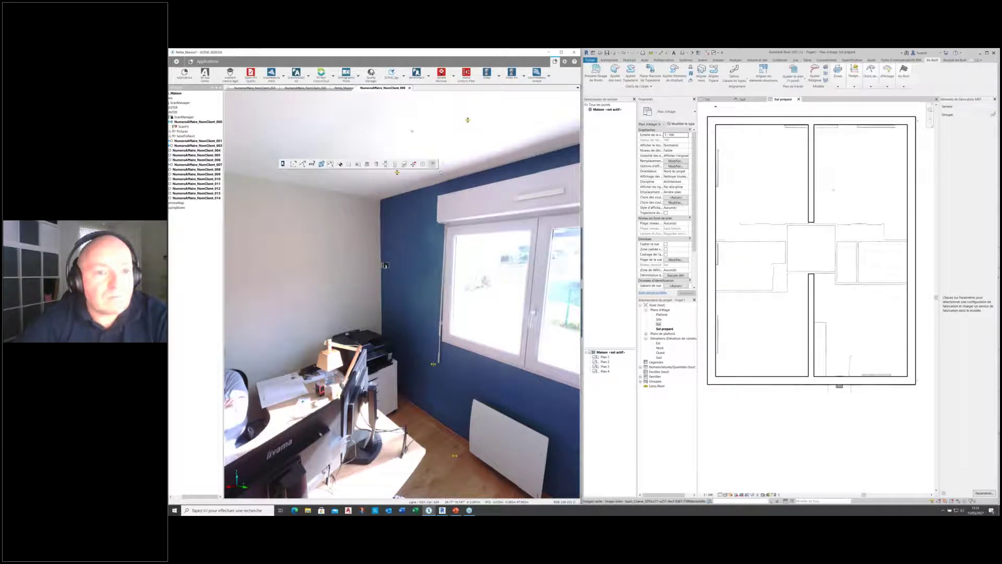
drag(440, 172, 404, 112)
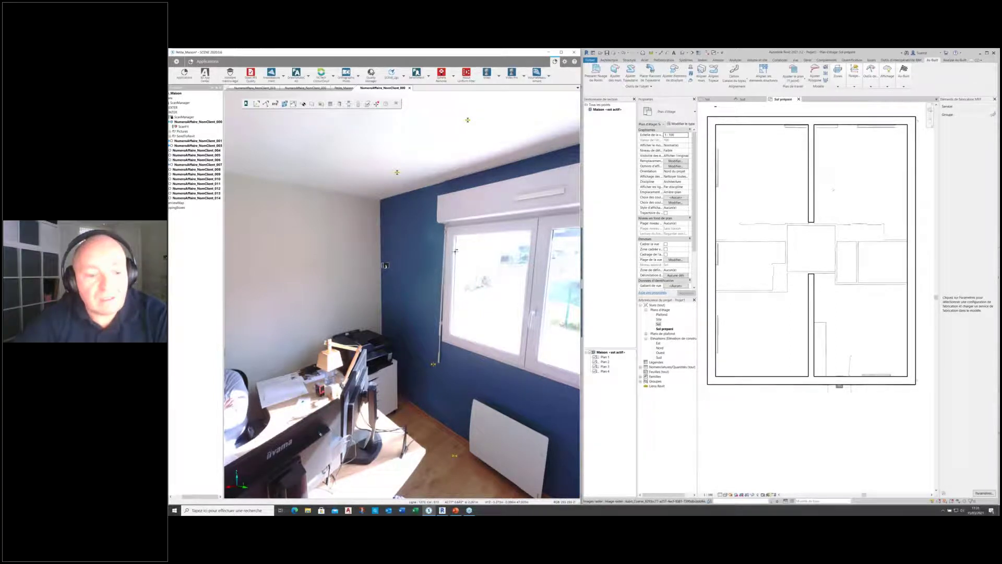
- Create a straight wall with an interior concrete-block masonry type by picking two points on the white wall behind the cabinet in the scan
drag(543, 245, 396, 216)
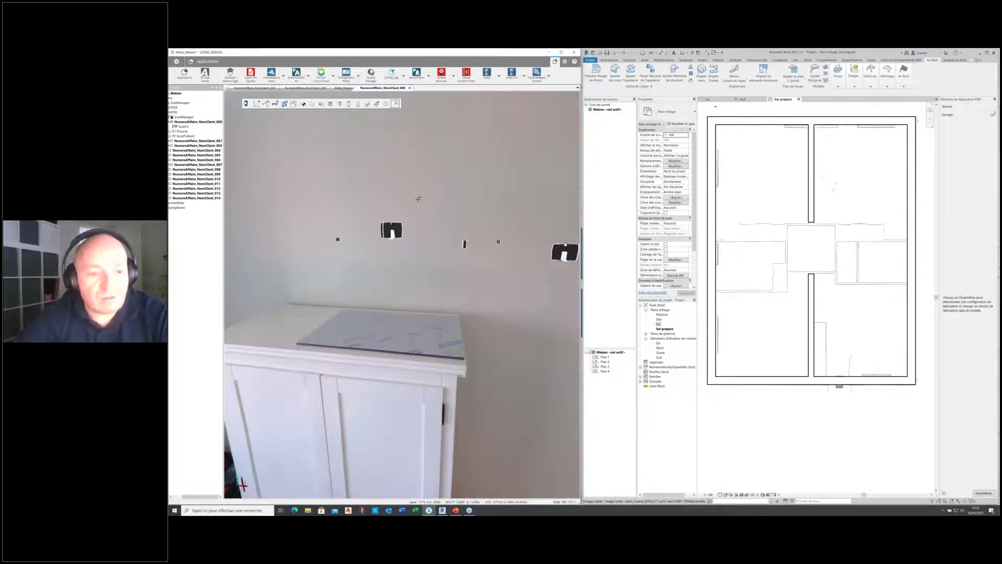
drag(472, 208, 503, 271)
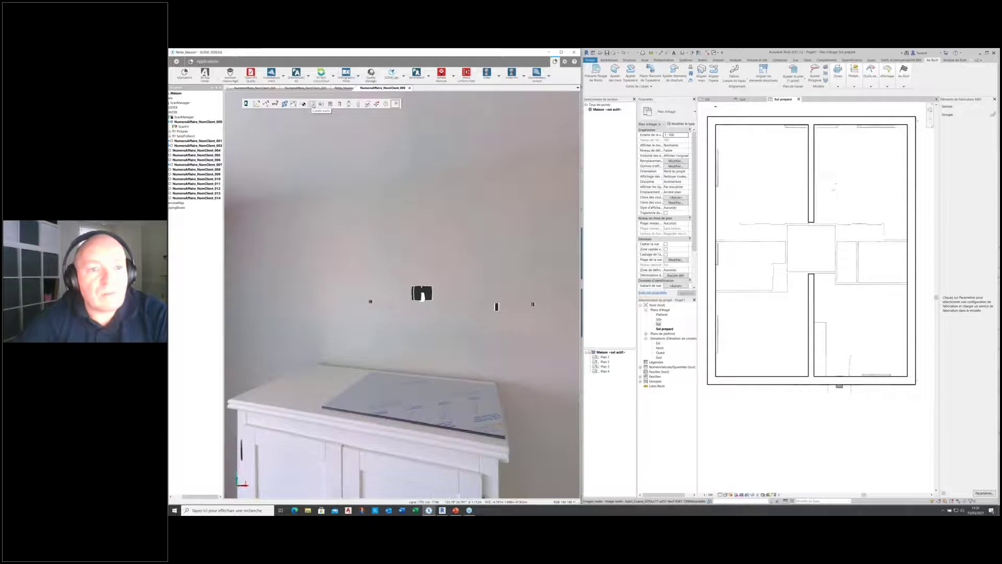
click(313, 106)
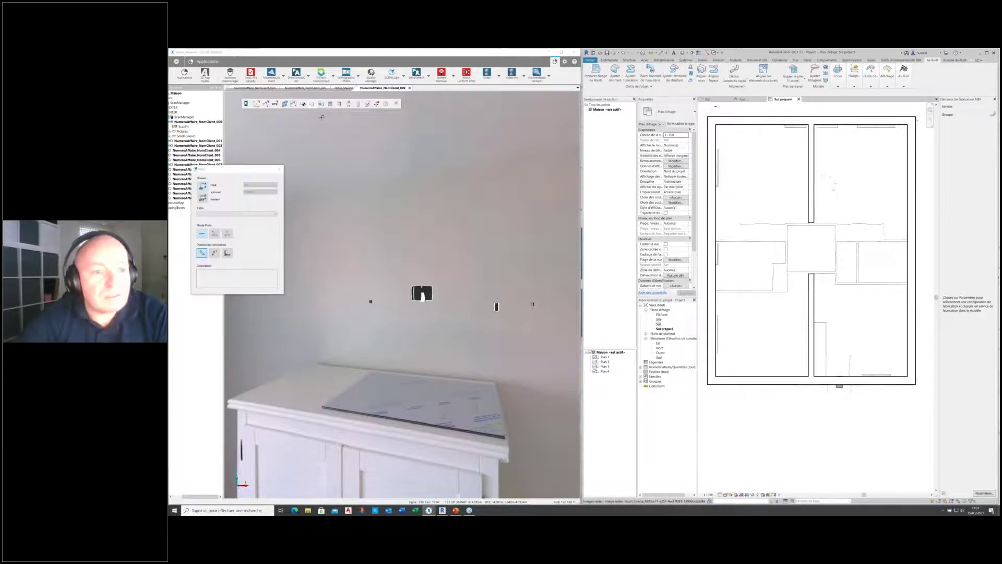
click(221, 214)
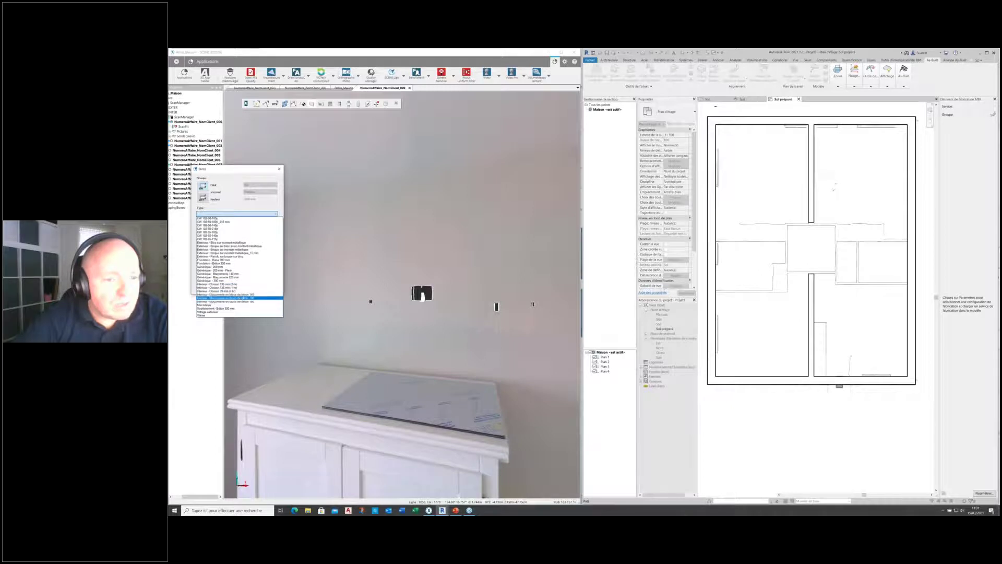
click(224, 294)
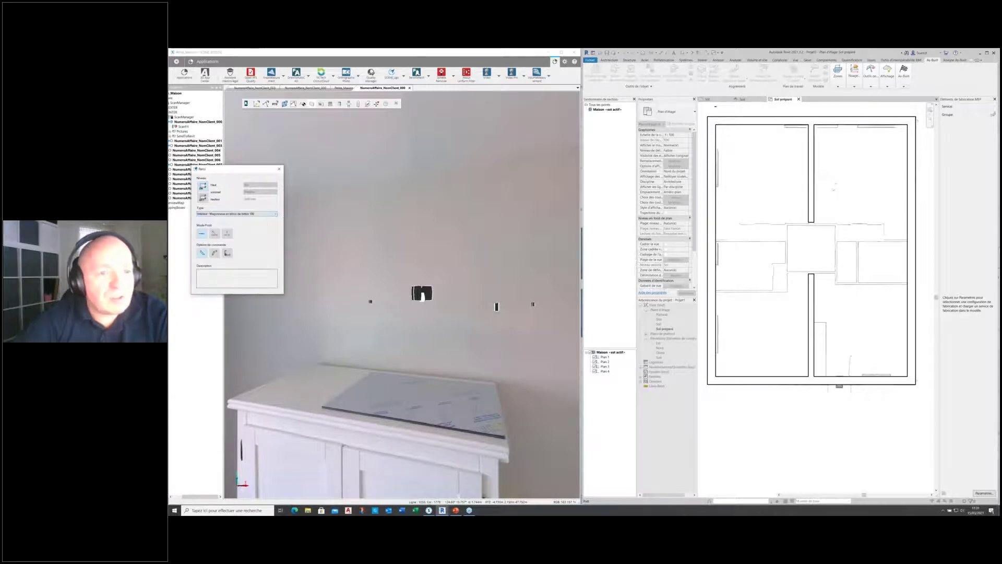
click(229, 254)
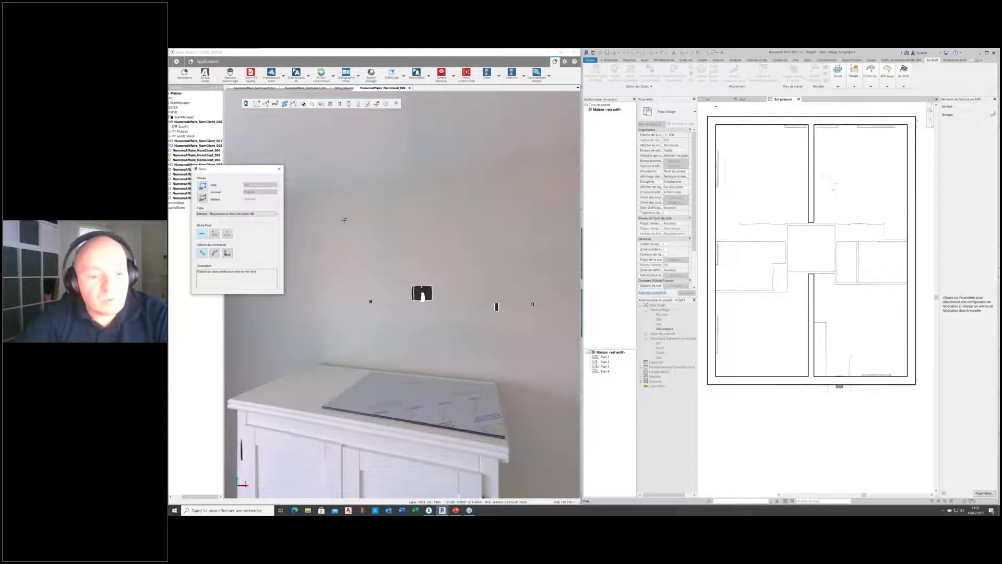
mouse_move(340, 212)
mouse_down()
mouse_move(378, 213)
mouse_move(348, 221)
mouse_up()
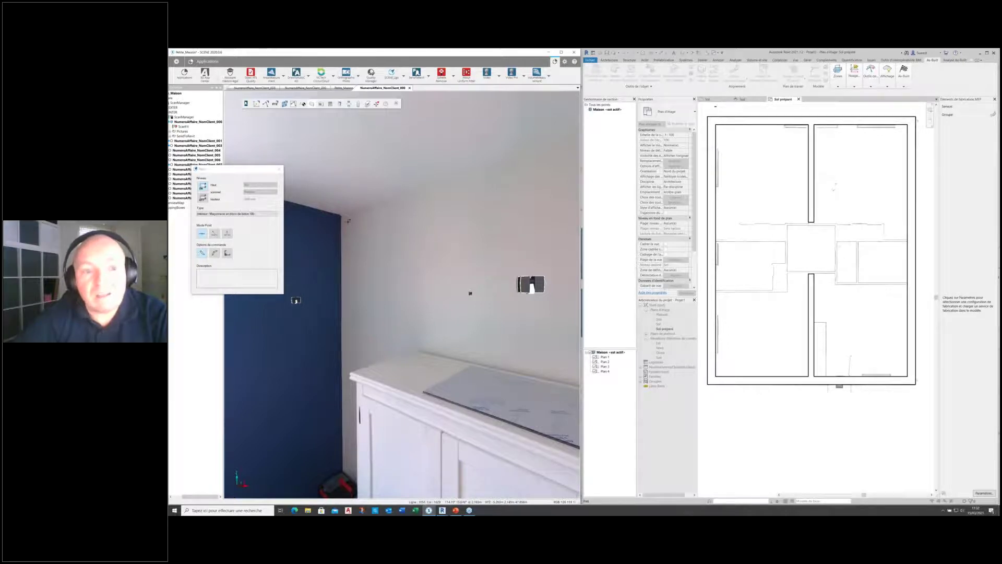
click(349, 221)
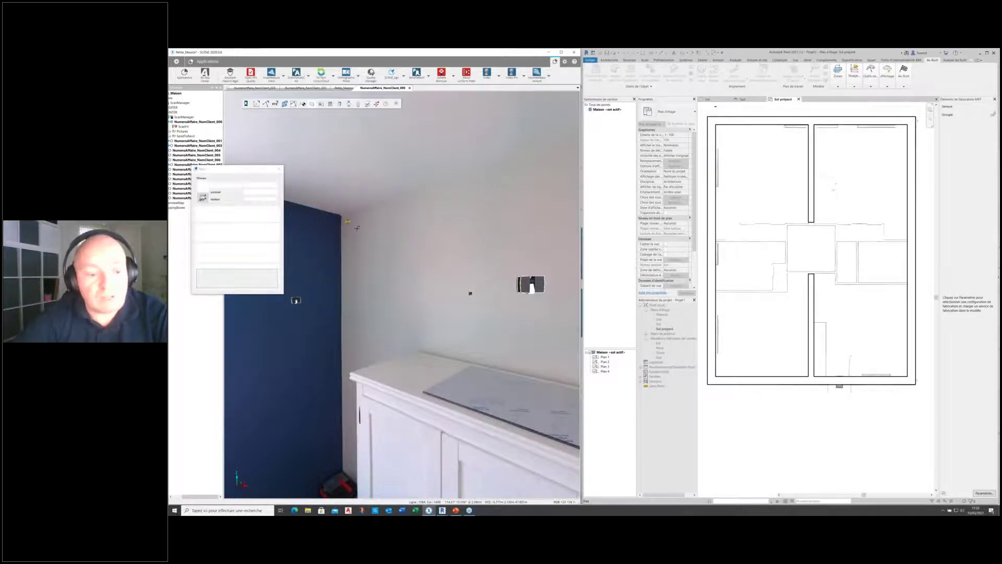
drag(363, 237, 367, 233)
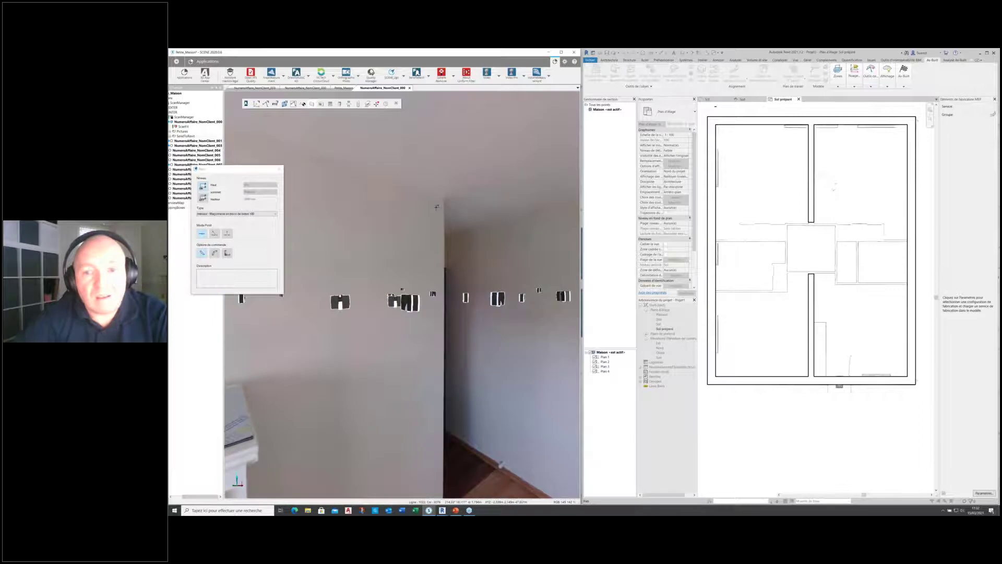
click(436, 207)
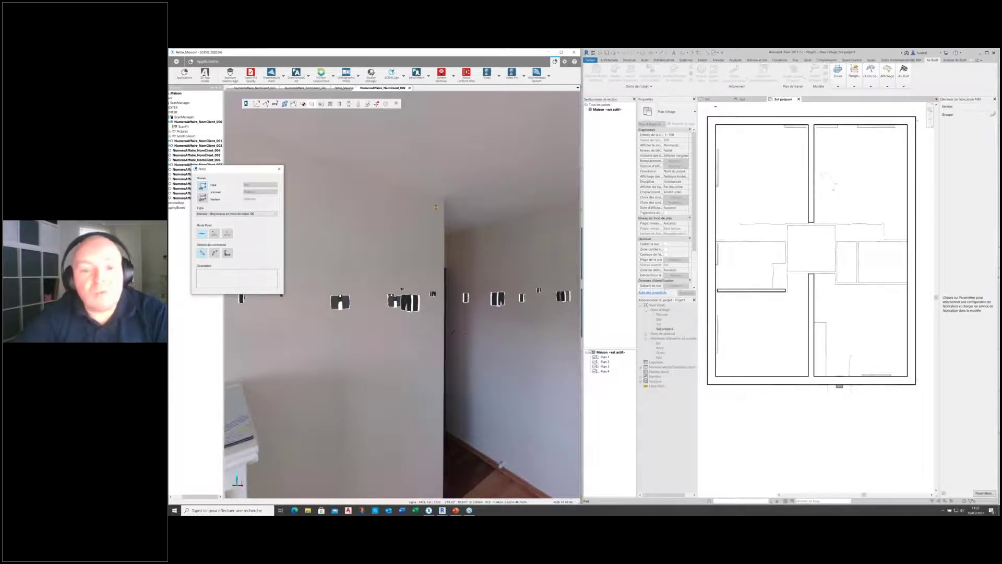
- Try to create another wall of the same type from two points on the wall between the passage and the white door
mouse_move(451, 332)
mouse_down()
mouse_move(402, 313)
mouse_move(448, 320)
mouse_up()
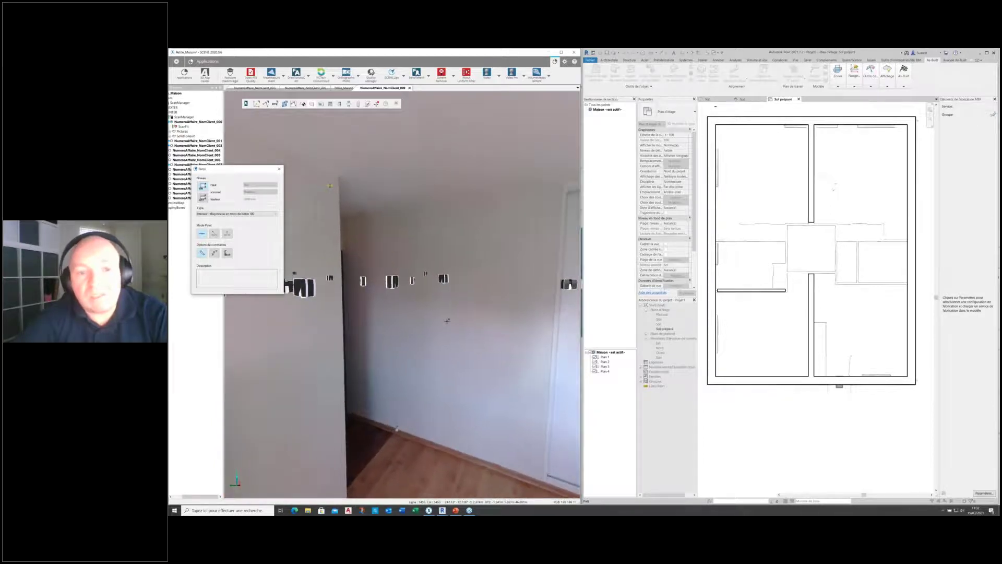
click(351, 221)
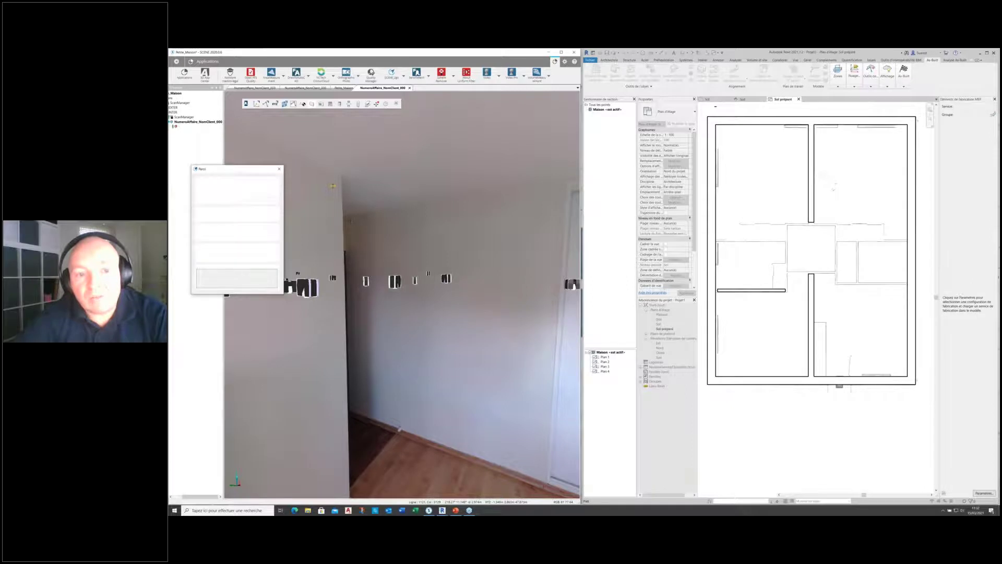
click(560, 194)
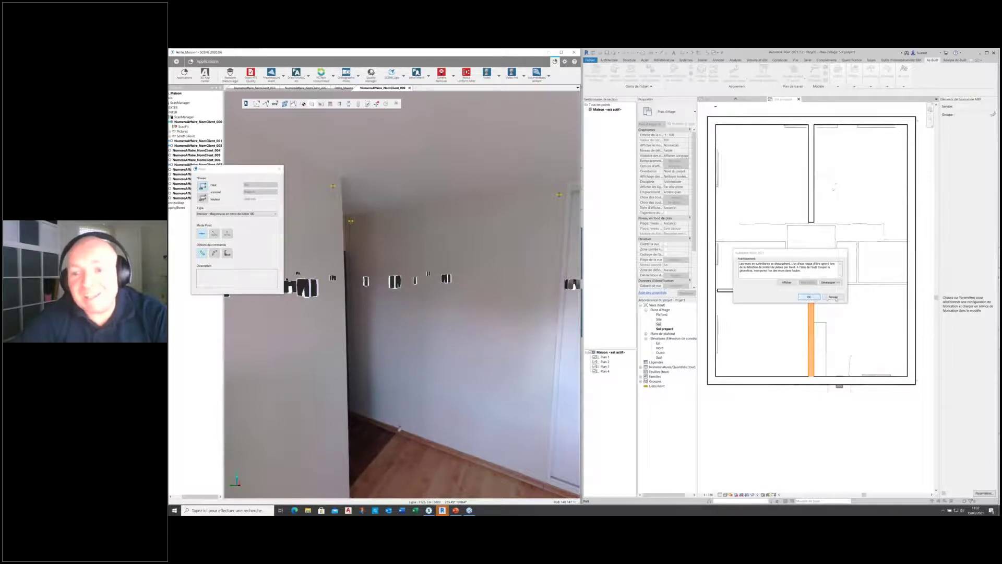
click(834, 298)
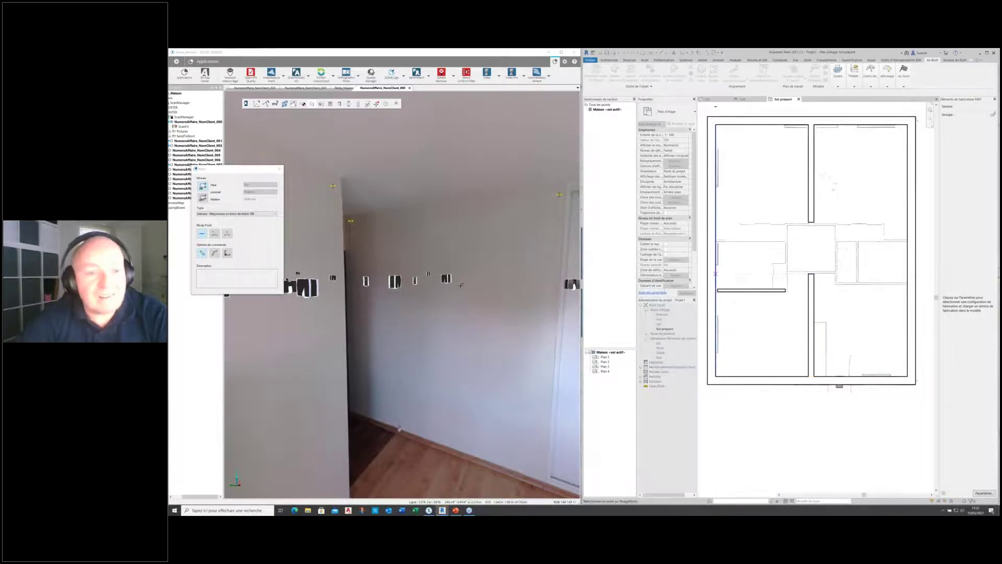
- Leave the wall command and move through the scans to the central hallway scan, facing the blue door beside the hanging pictures
click(279, 170)
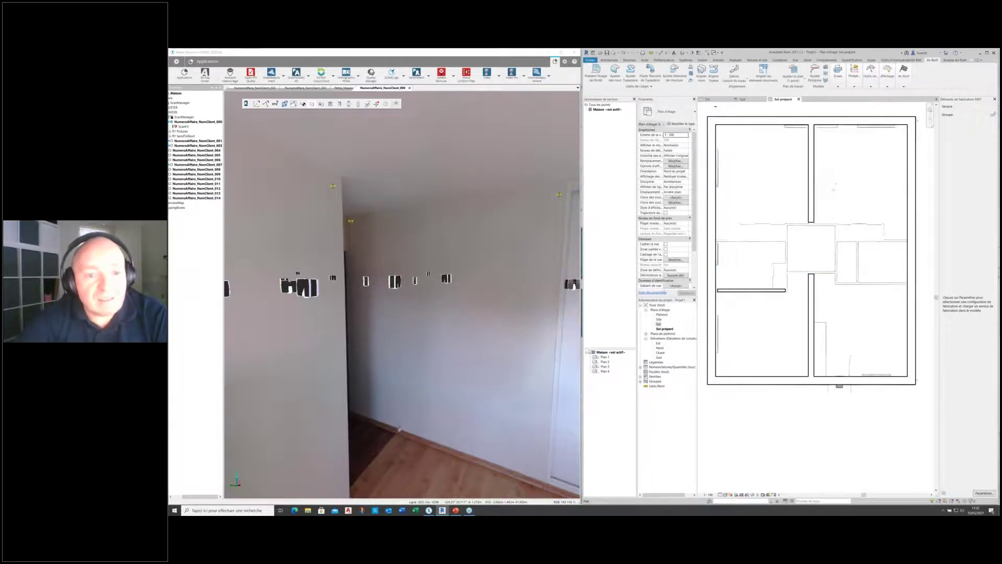
click(396, 282)
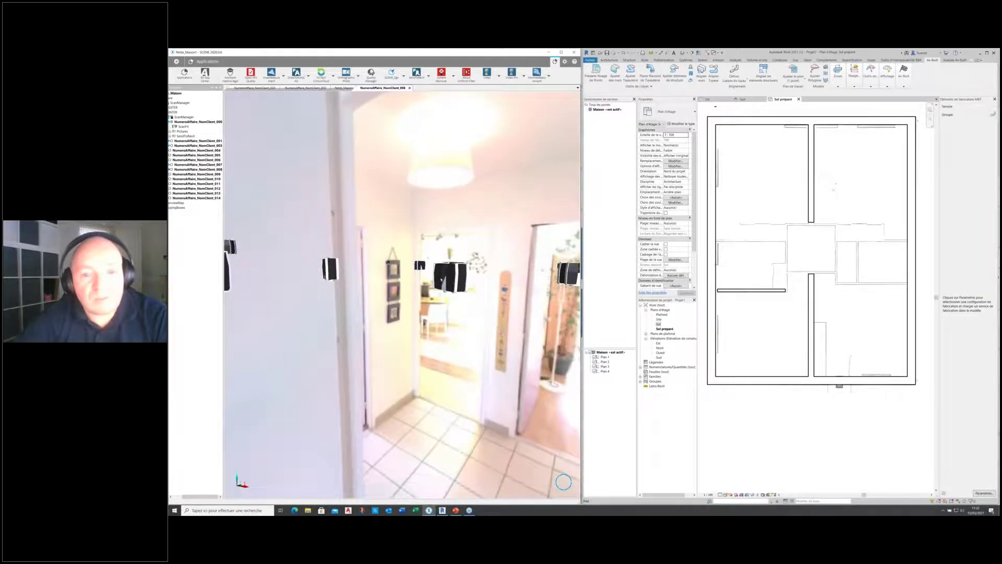
click(452, 275)
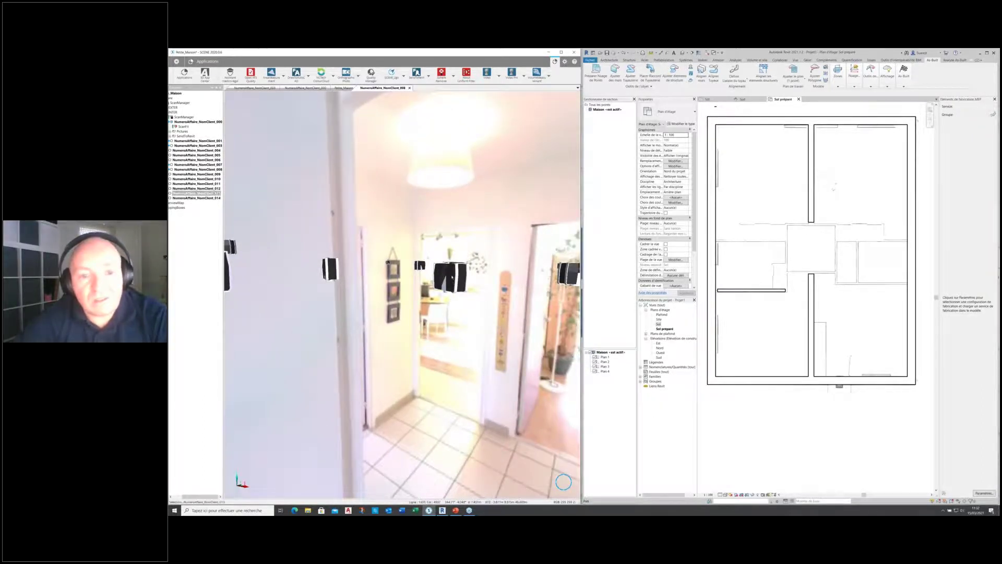
drag(261, 193, 524, 244)
drag(277, 235, 452, 246)
drag(282, 204, 574, 246)
drag(340, 224, 437, 206)
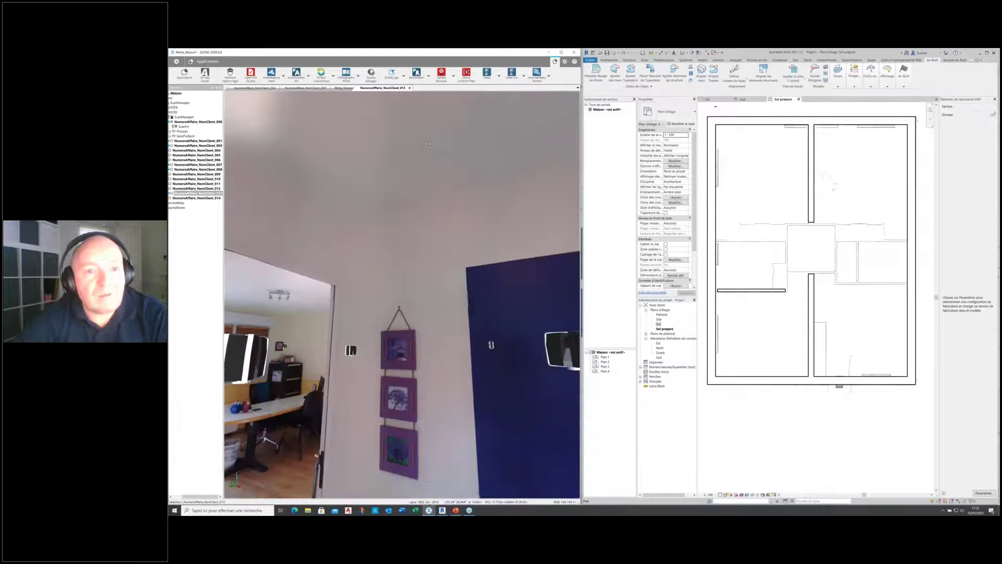
- Bring up the As-Built toolbar again and create a straight wall from two picked points on the hallway side with the blue door
click(431, 78)
click(426, 91)
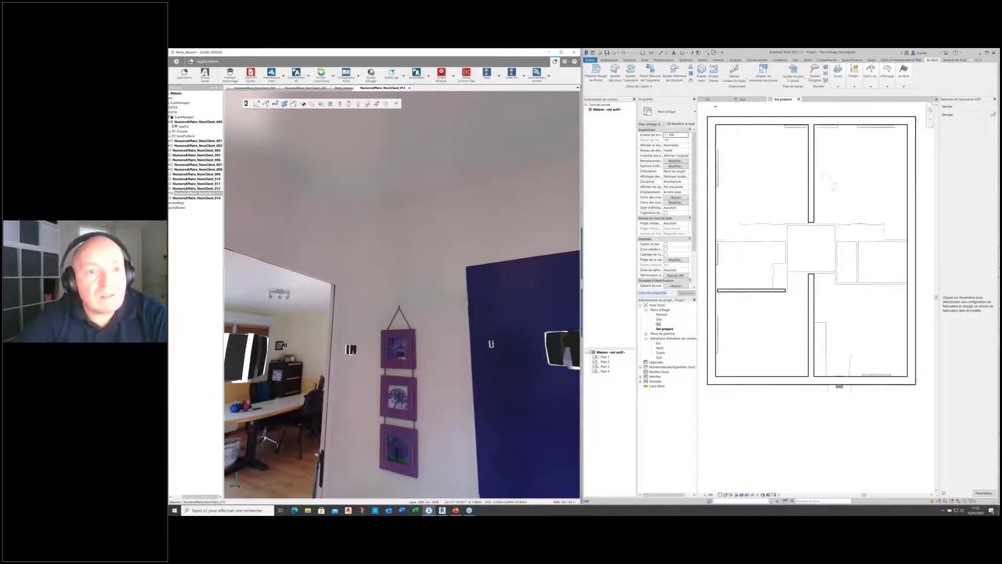
click(312, 104)
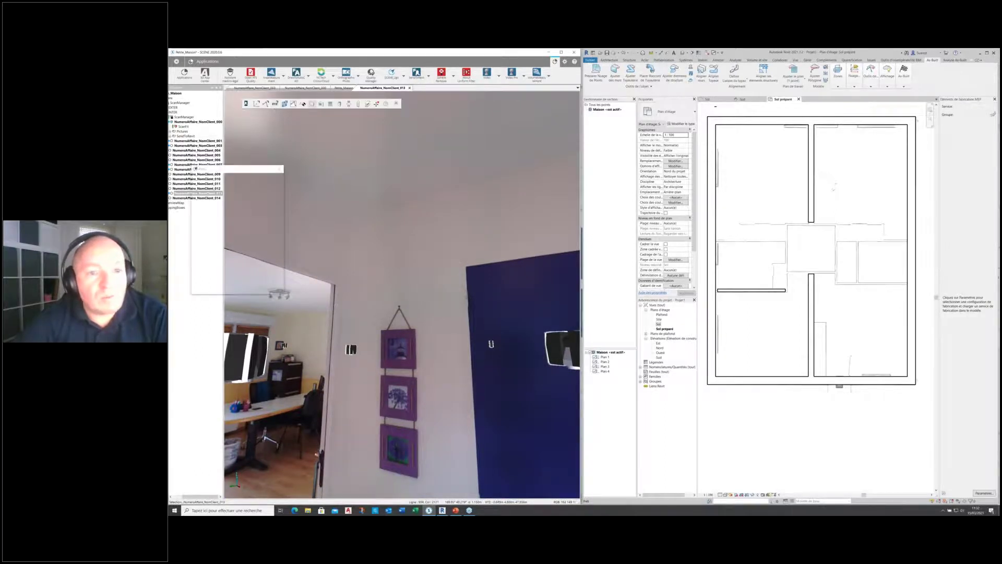
drag(360, 228, 454, 234)
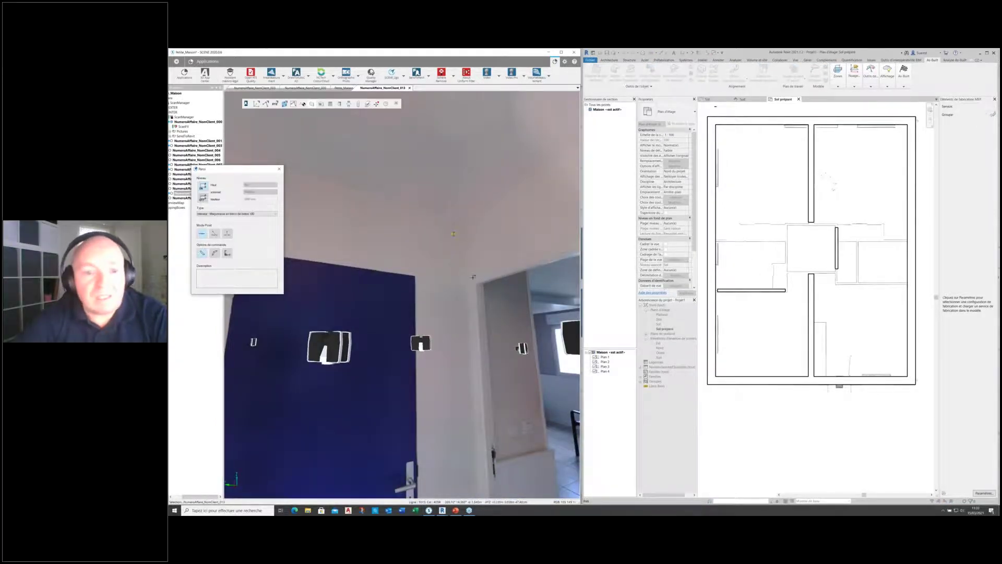
- Create two more straight walls of the same type from point pairs picked above the doorways on the next two hallway sides
drag(509, 263, 384, 257)
click(378, 227)
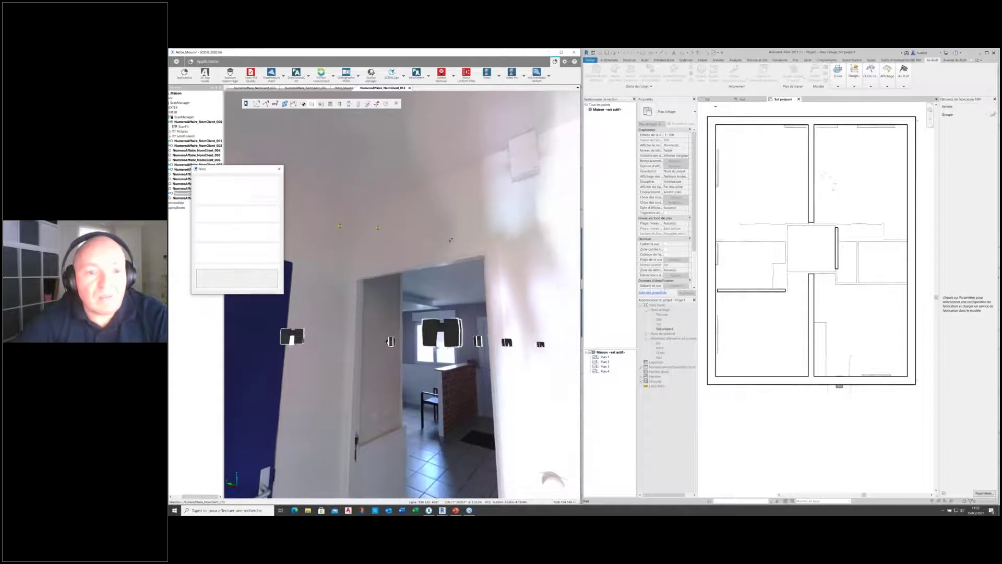
drag(450, 241, 404, 237)
click(488, 200)
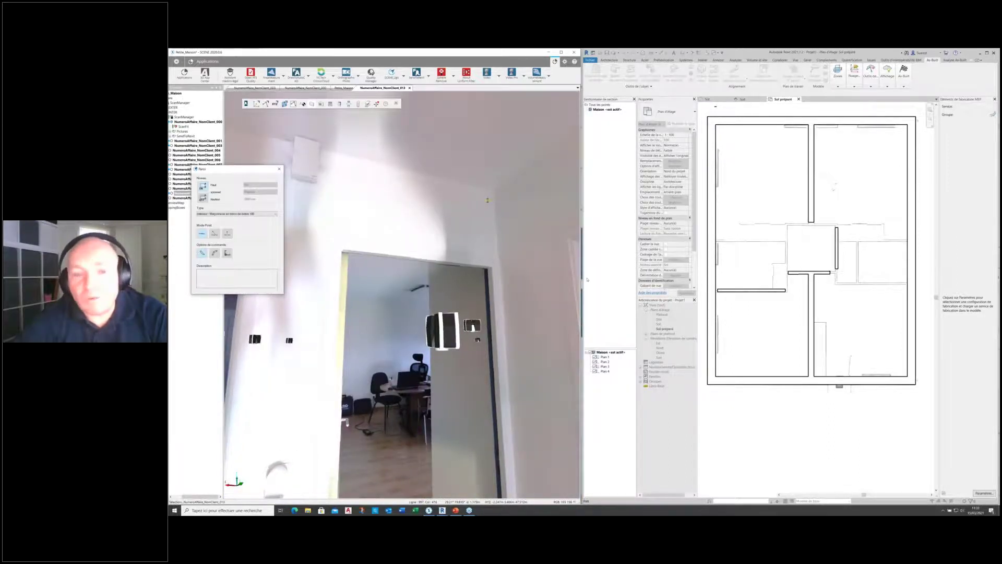
drag(488, 200, 324, 198)
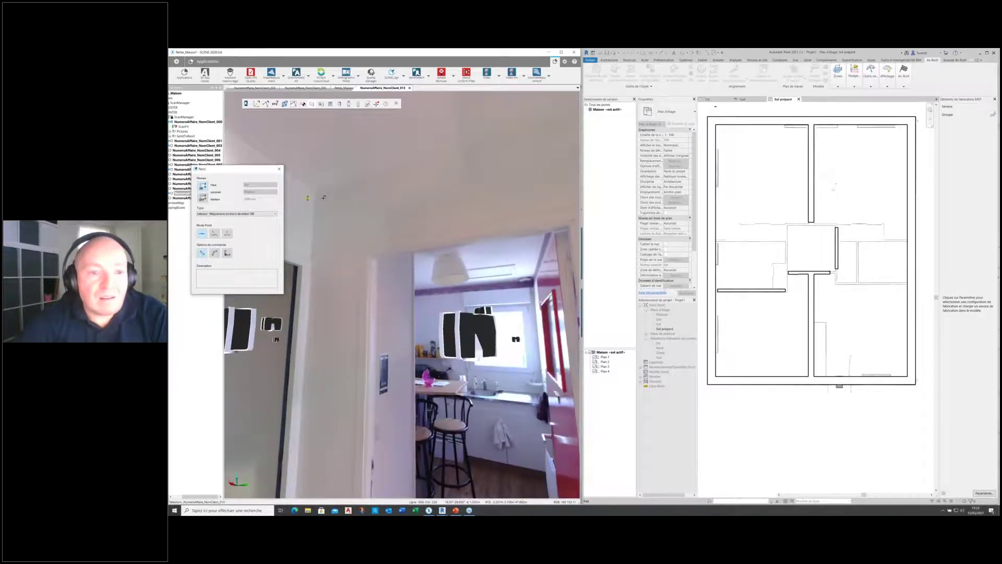
click(320, 197)
- Create the wall on the fourth side of the central hallway from picked scan points and end the wall command
drag(514, 211, 339, 222)
click(383, 203)
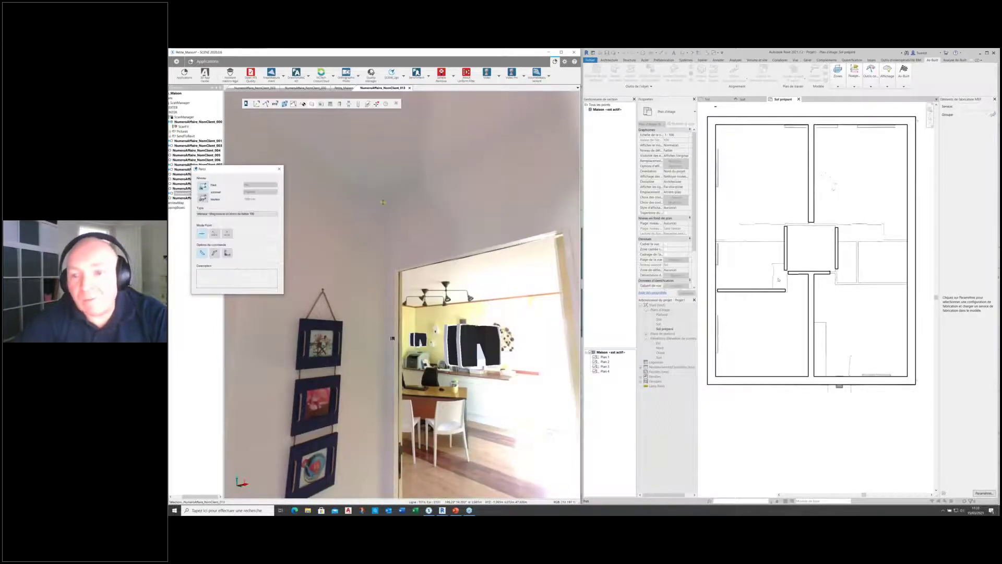
click(395, 208)
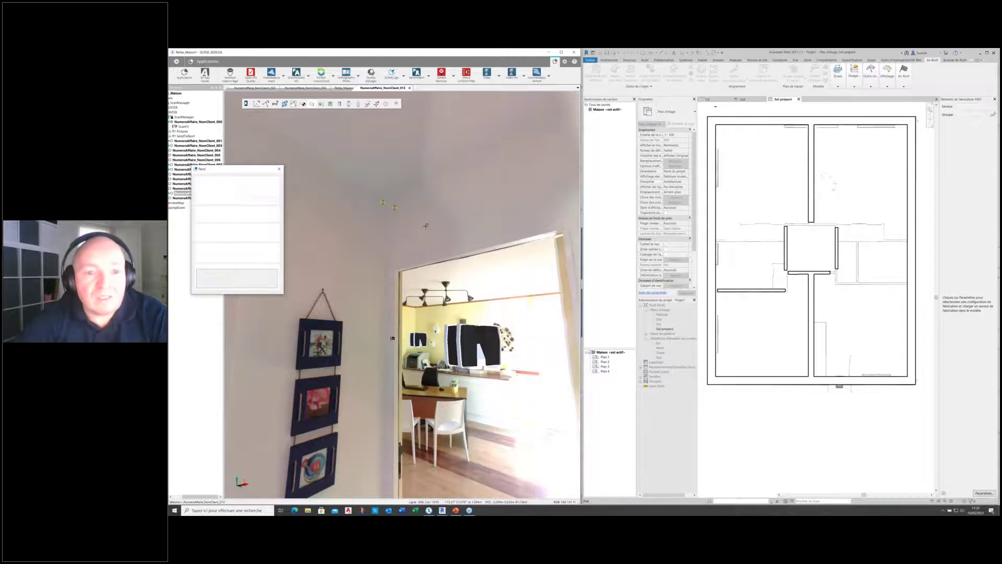
drag(527, 222, 290, 235)
click(434, 225)
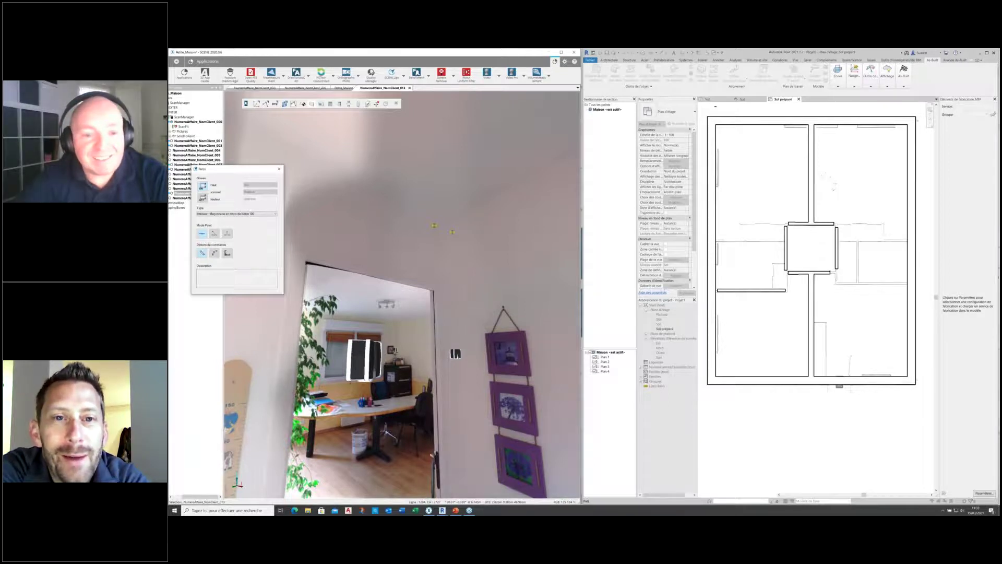
key(Escape)
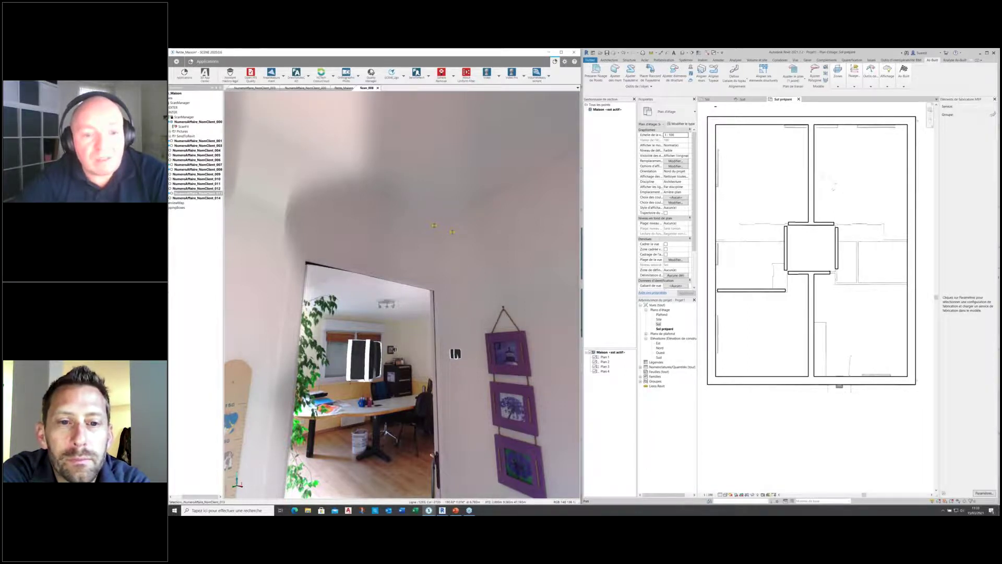
drag(389, 336, 288, 308)
click(348, 250)
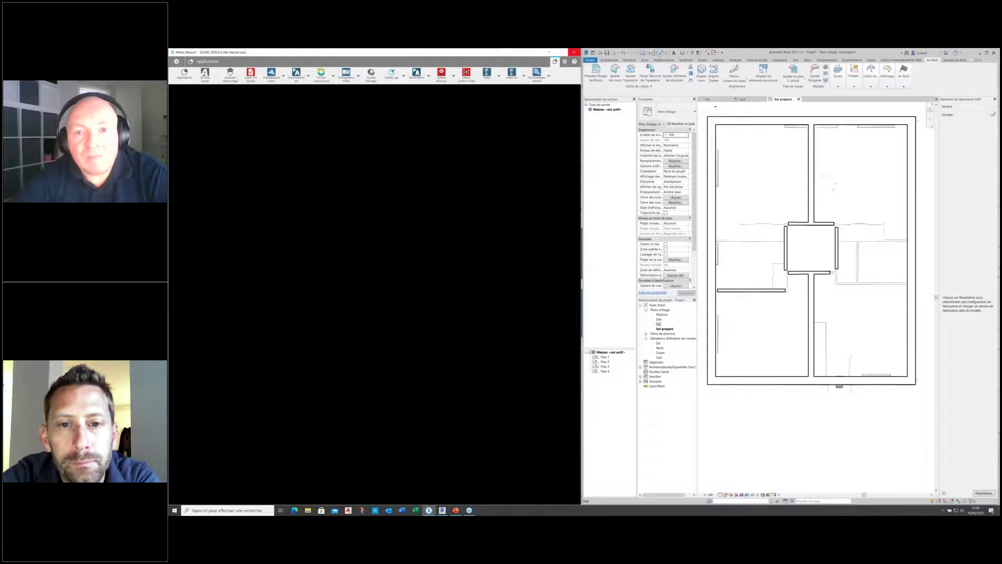
- Switch to Revit, open the 3D view of the house and hide the point cloud
click(683, 53)
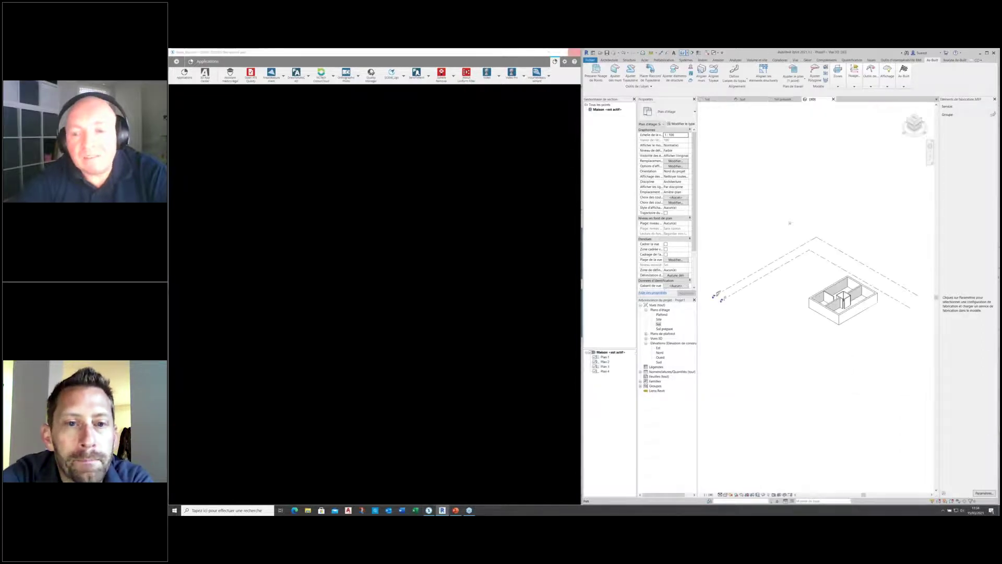
scroll(858, 310, up, 2)
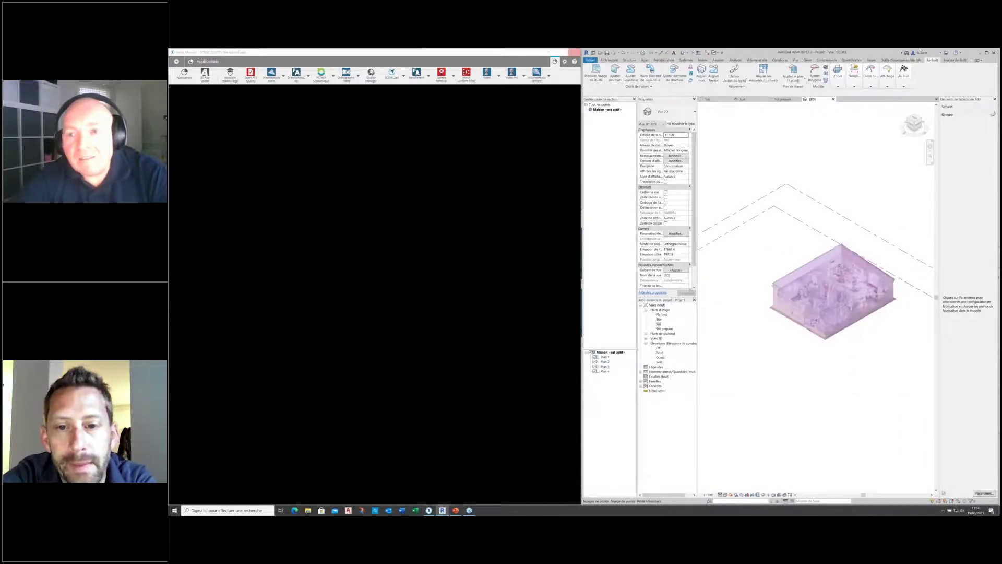
scroll(880, 296, up, 2)
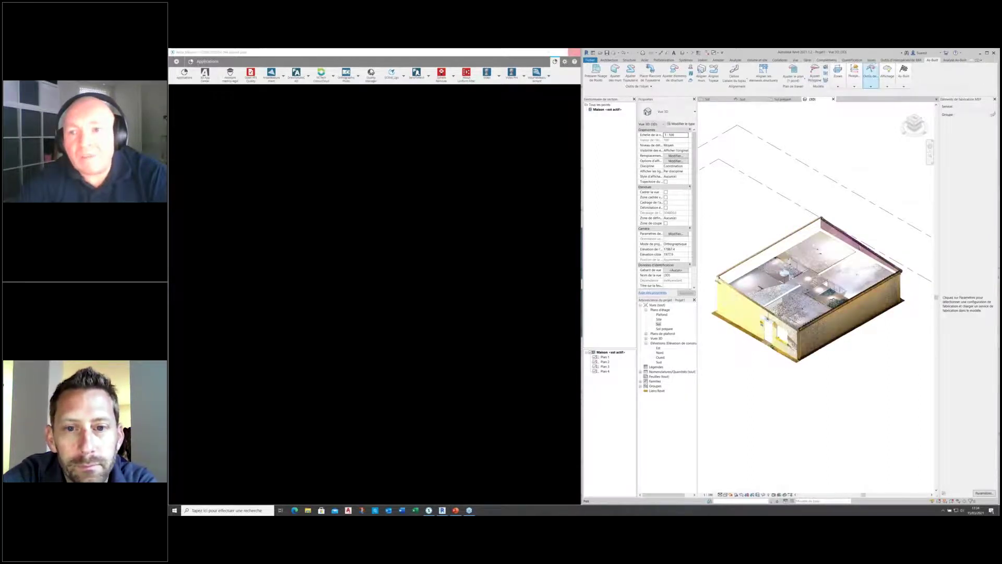
click(888, 87)
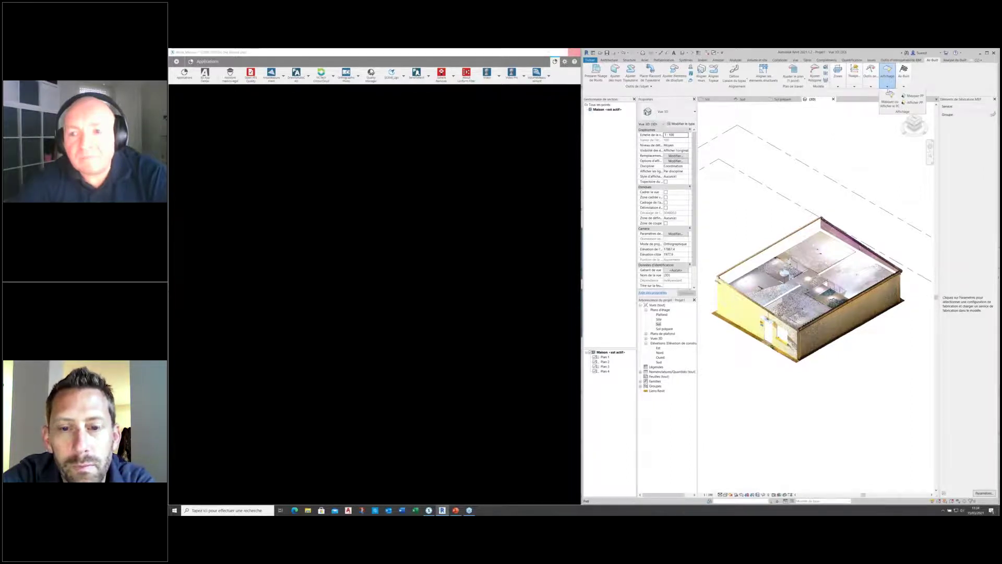
click(887, 103)
scroll(884, 269, up, 2)
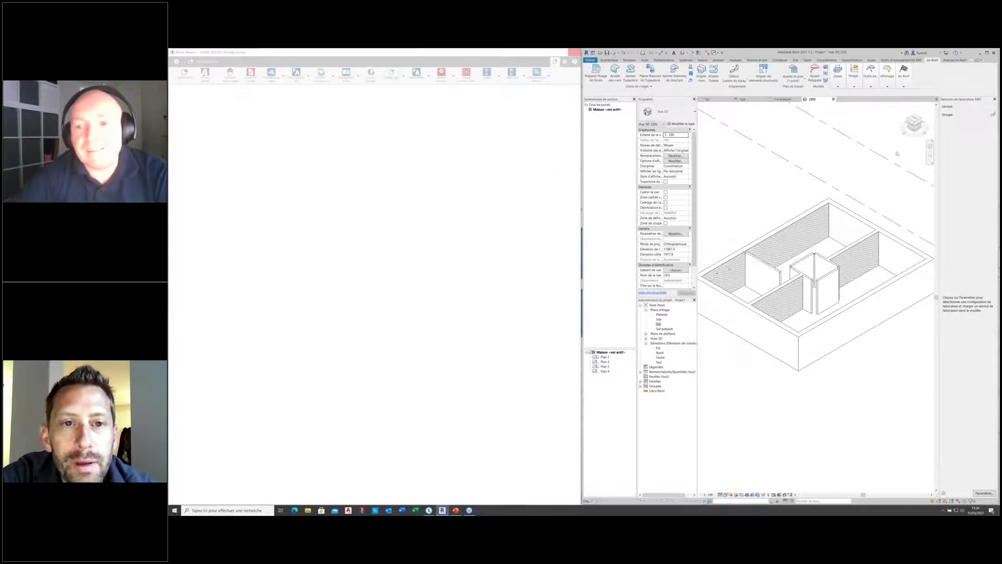
- Turn the 3D view to look from the top and maximize Revit to examine the hallway walls
click(914, 120)
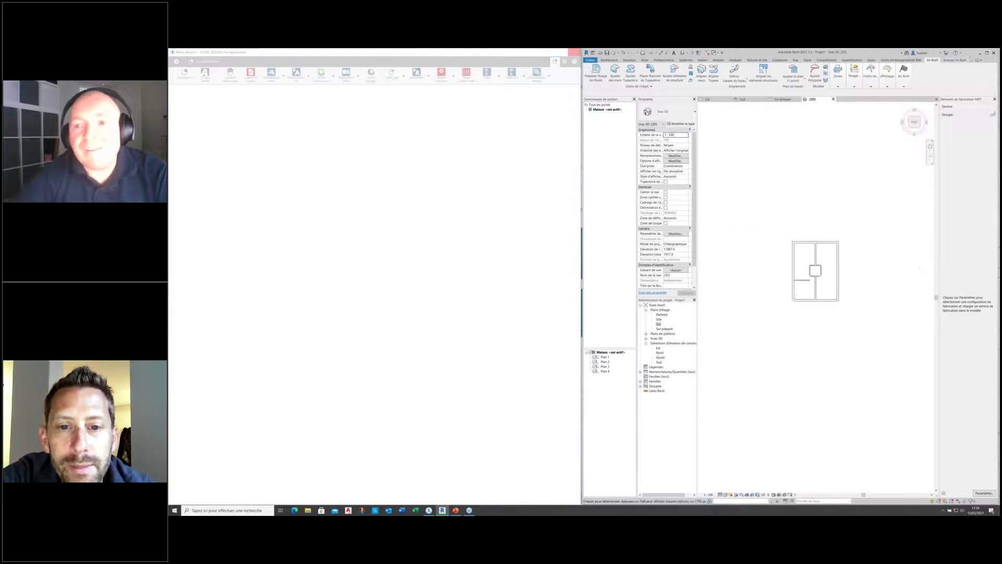
click(986, 53)
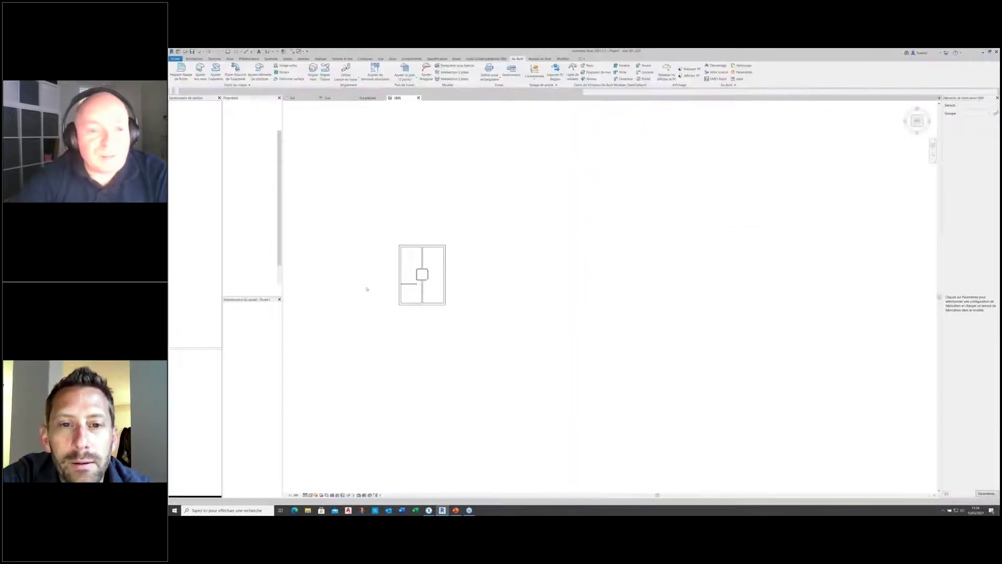
scroll(410, 273, up, 3)
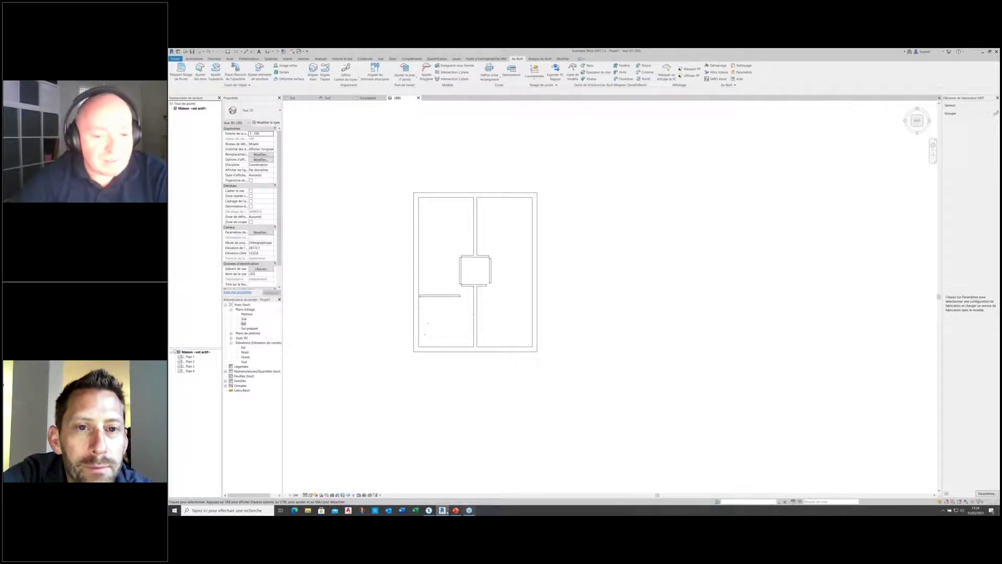
click(429, 510)
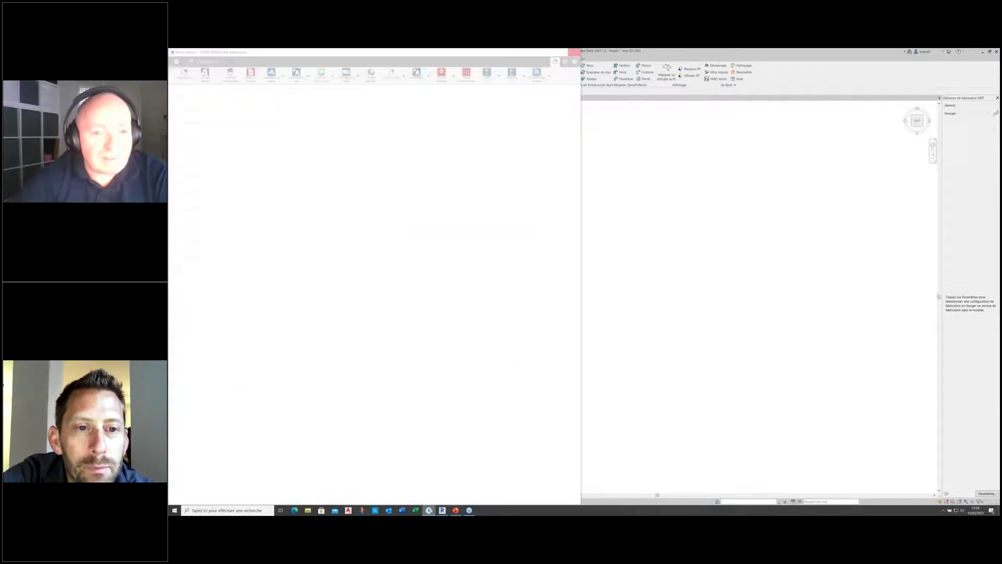
click(734, 270)
scroll(469, 257, up, 4)
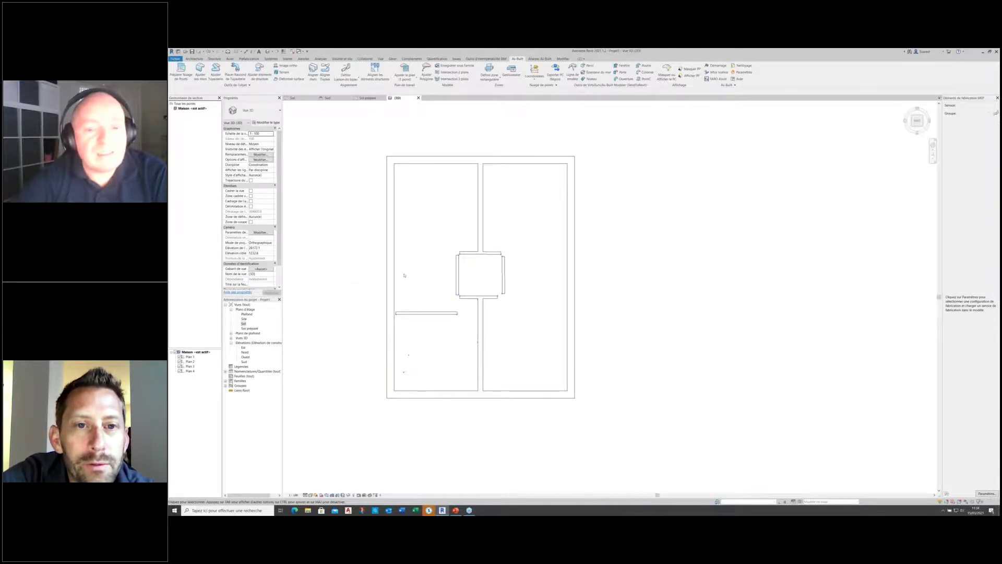
scroll(447, 254, up, 1)
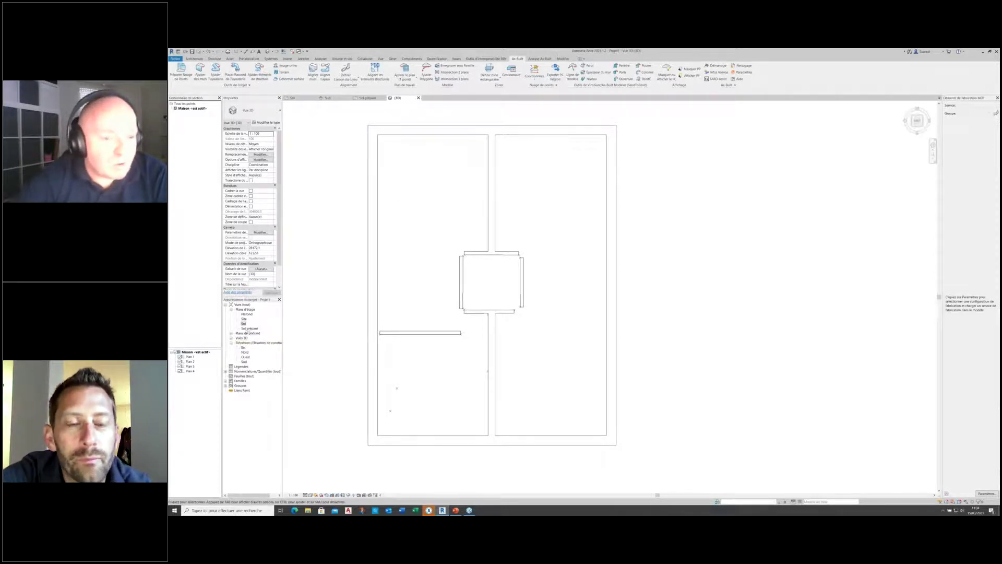
- In the Sol préparé plan, fit an interior wall of the suggested type between the west exterior wall and the hallway's west wall
double_click(249, 328)
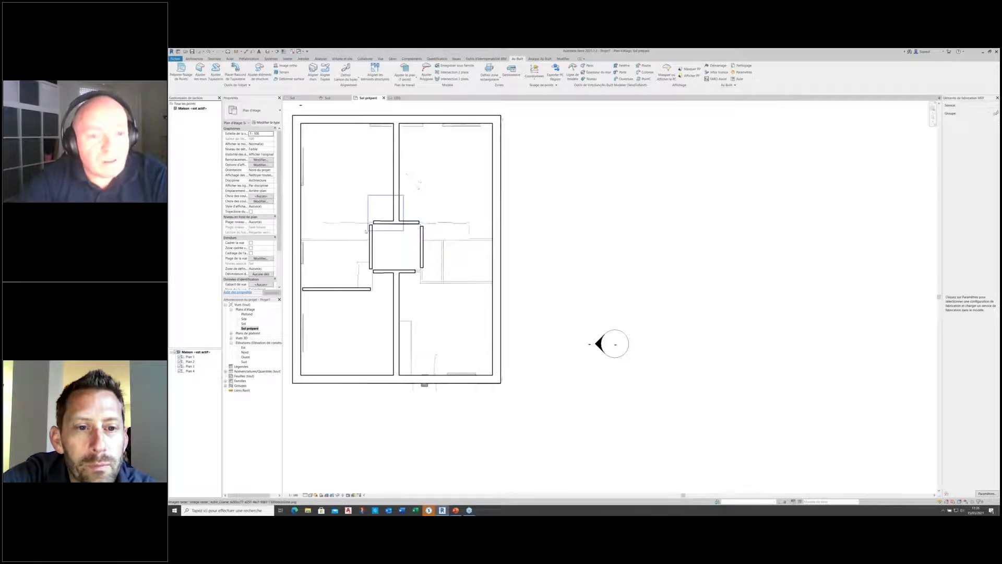
scroll(459, 254, up, 2)
scroll(597, 317, down, 6)
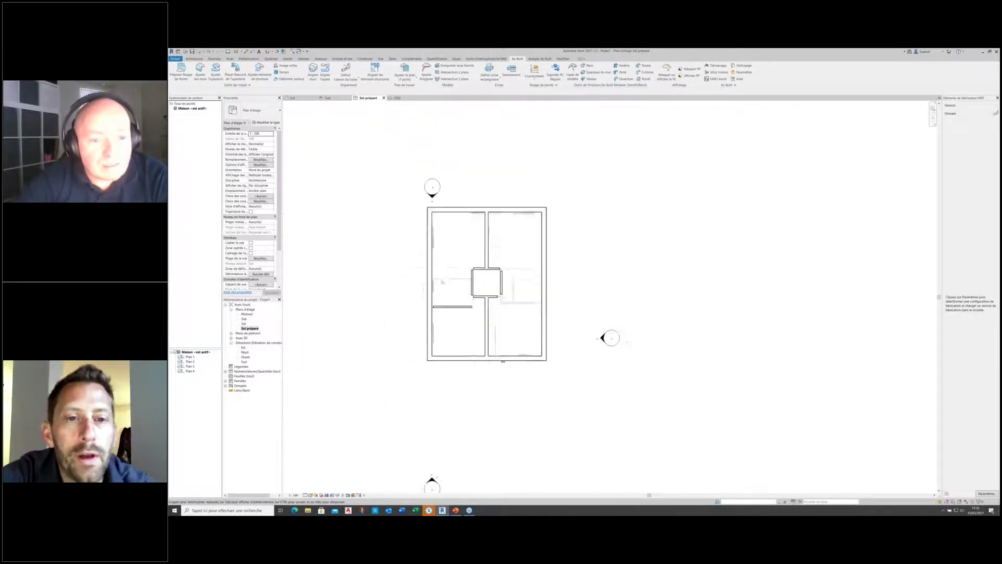
scroll(442, 282, up, 5)
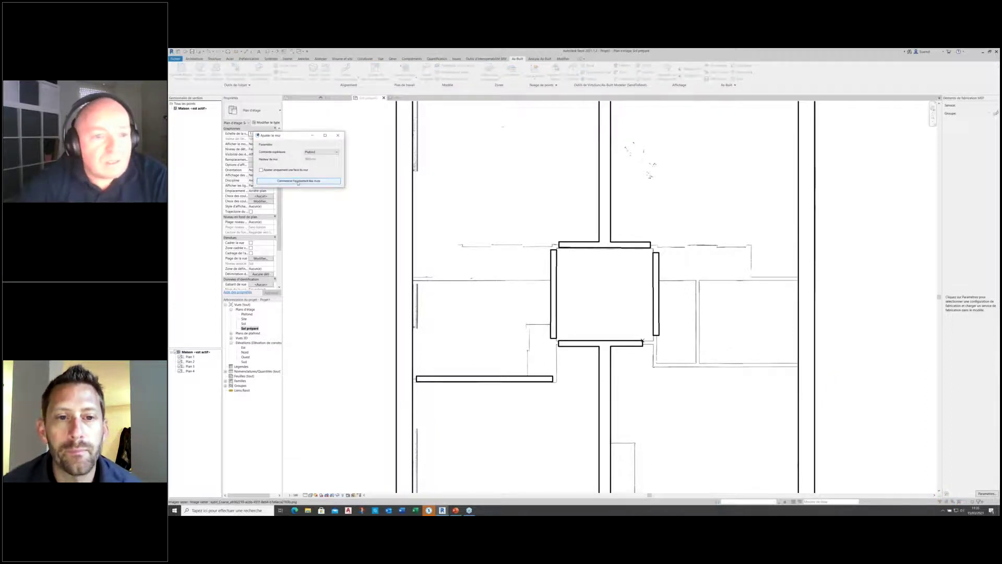
click(298, 181)
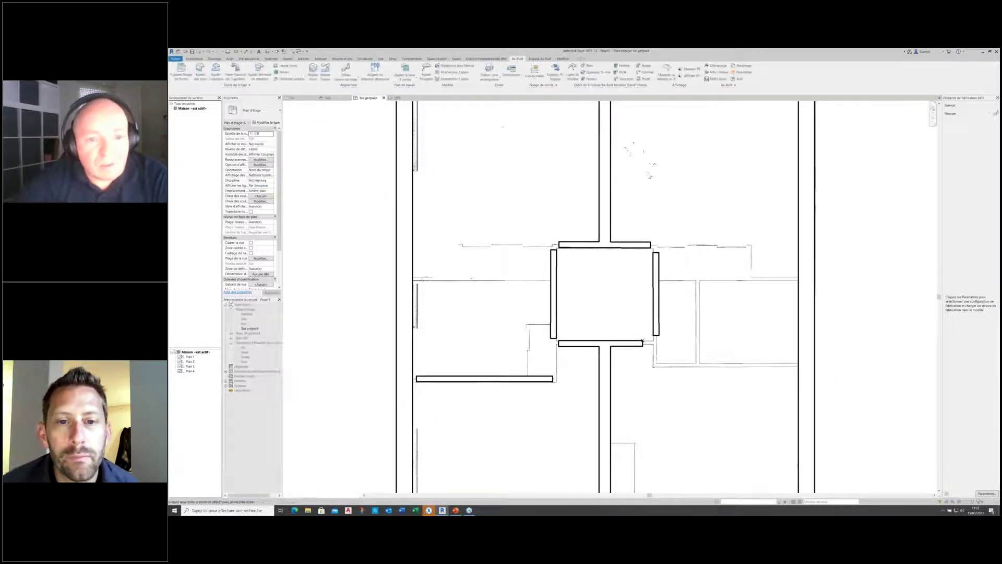
click(642, 341)
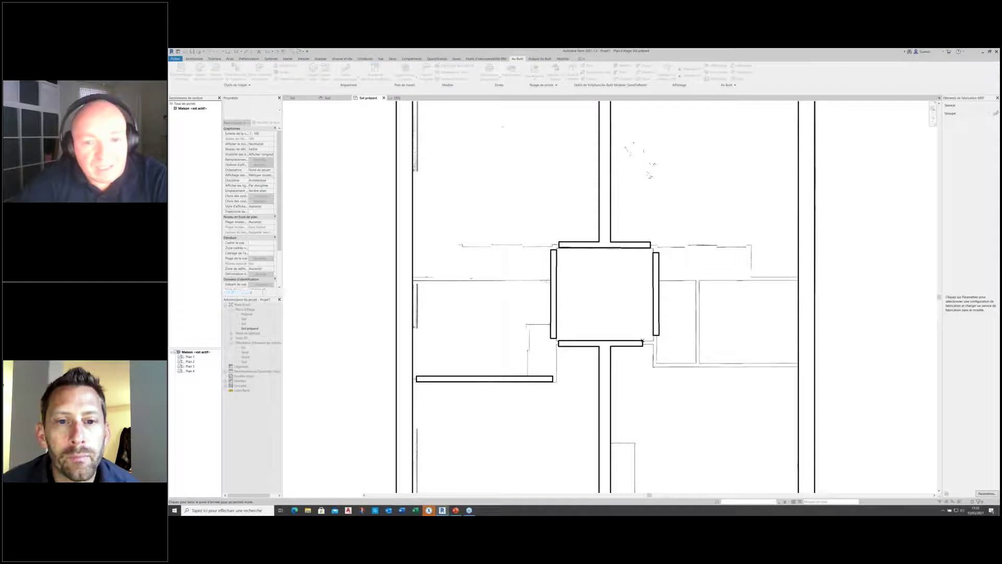
click(556, 296)
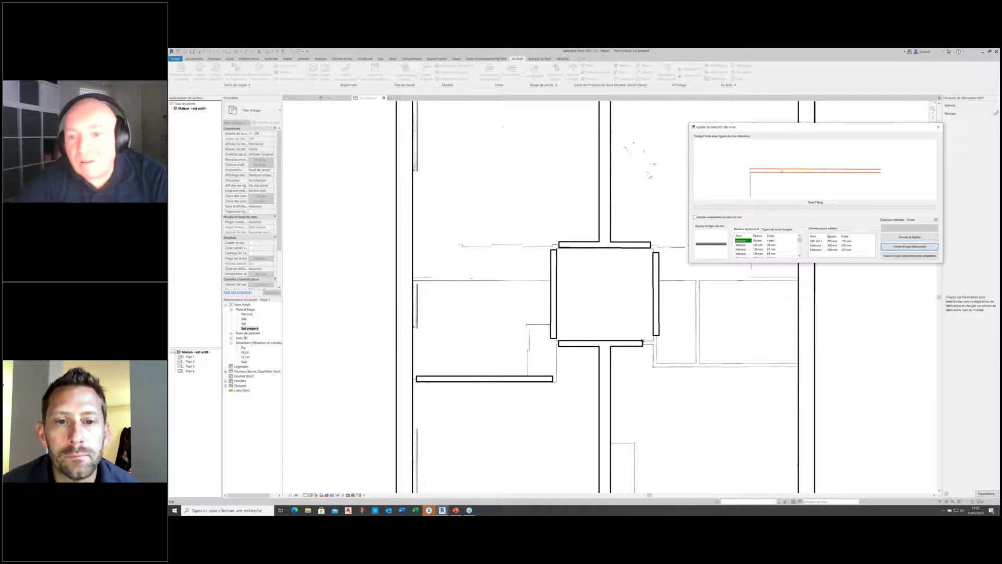
click(905, 247)
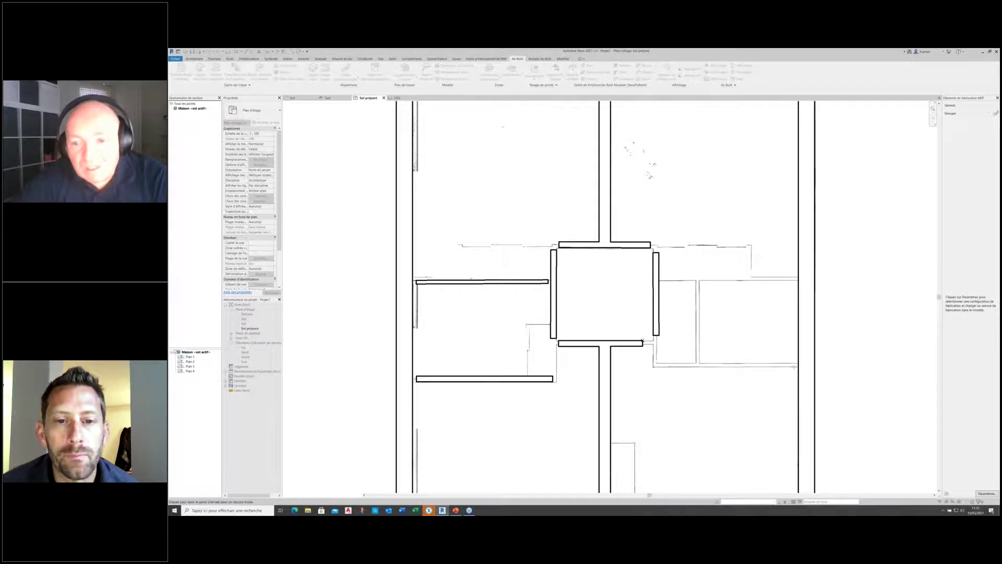
- Fit an interior wall to one face only along the scan line running southeast of the hallway to the east exterior wall
click(795, 367)
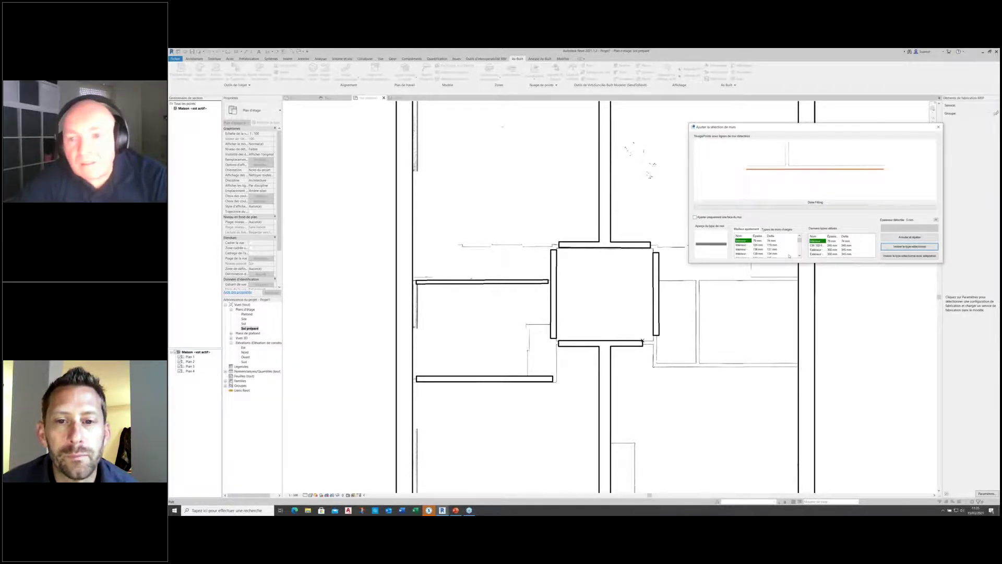
click(720, 218)
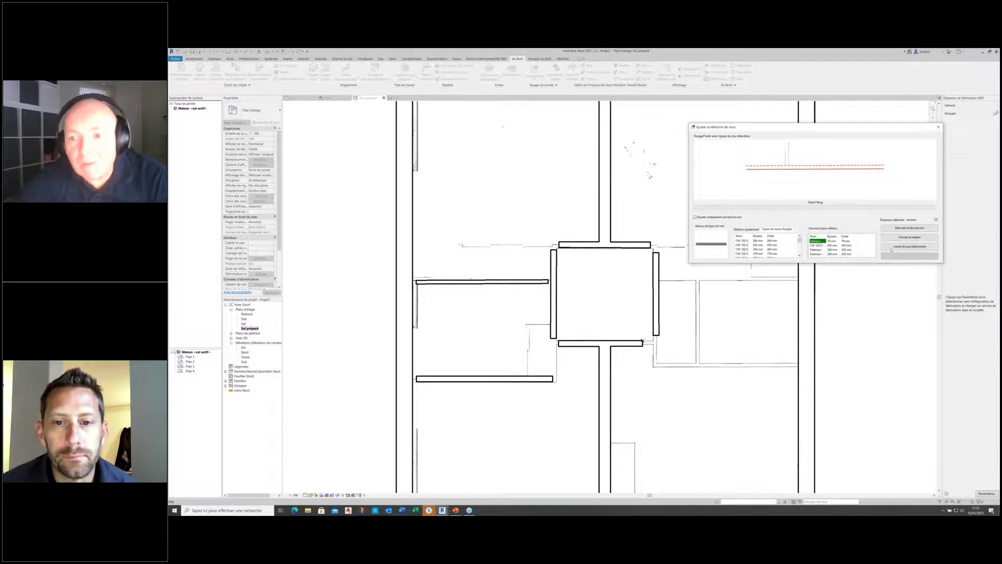
click(907, 247)
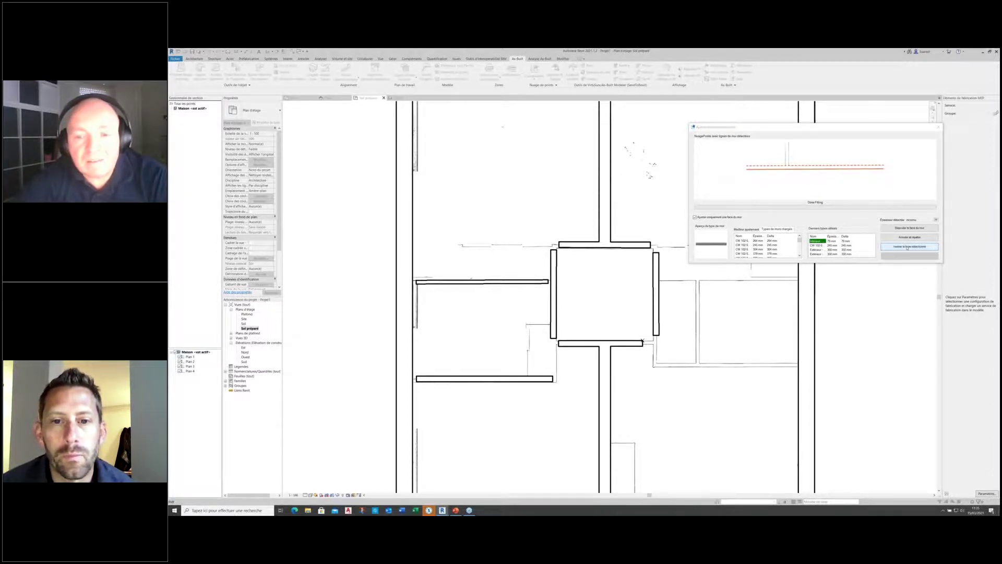
- Fit two partition walls to the scan lines right of the central room: the upper horizontal one and the short vertical one
click(794, 279)
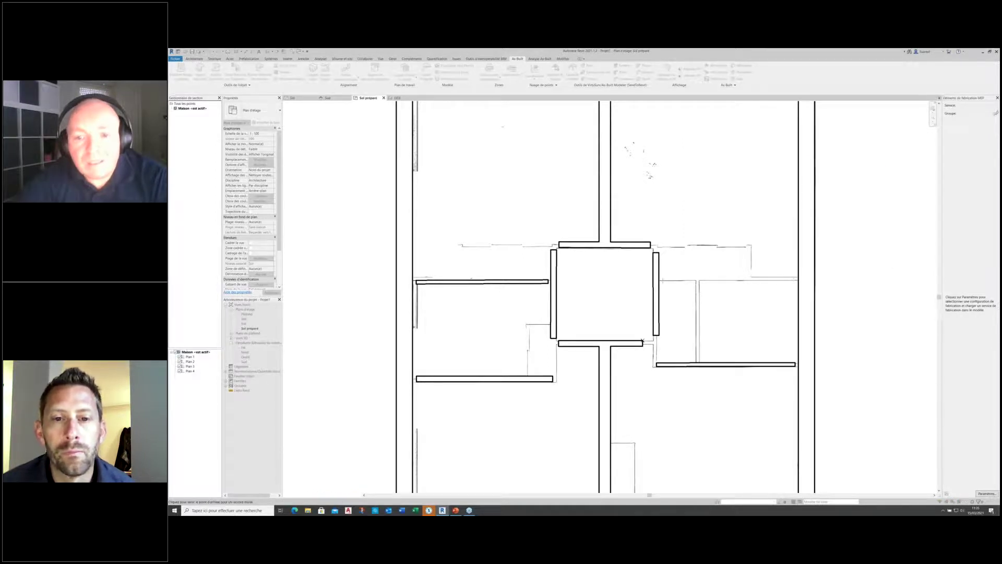
click(663, 281)
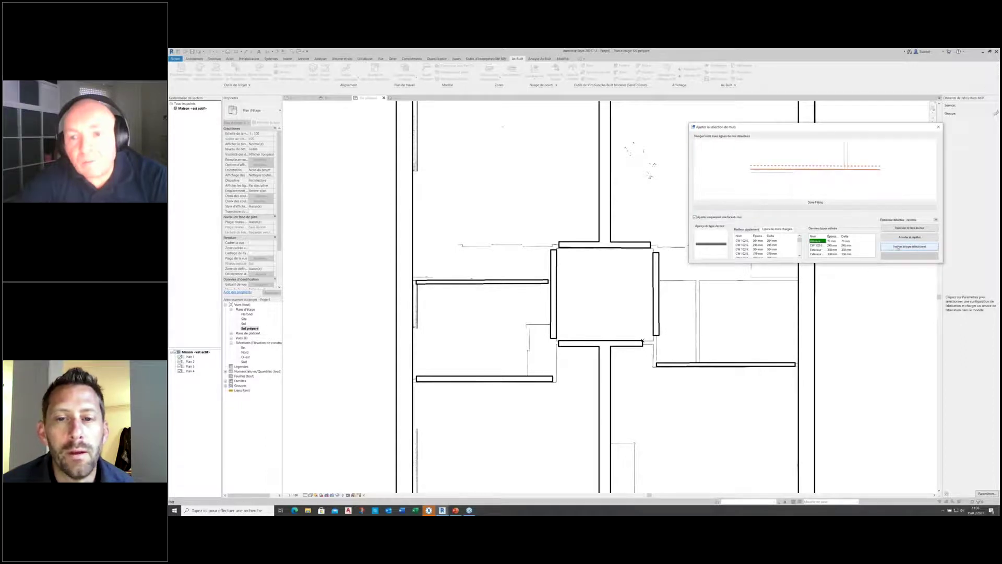
click(898, 228)
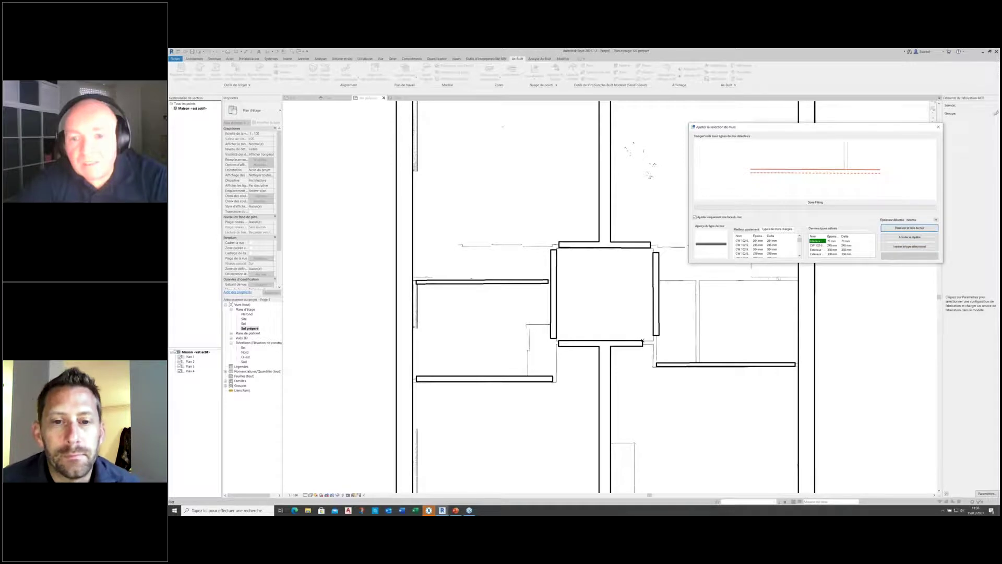
click(903, 231)
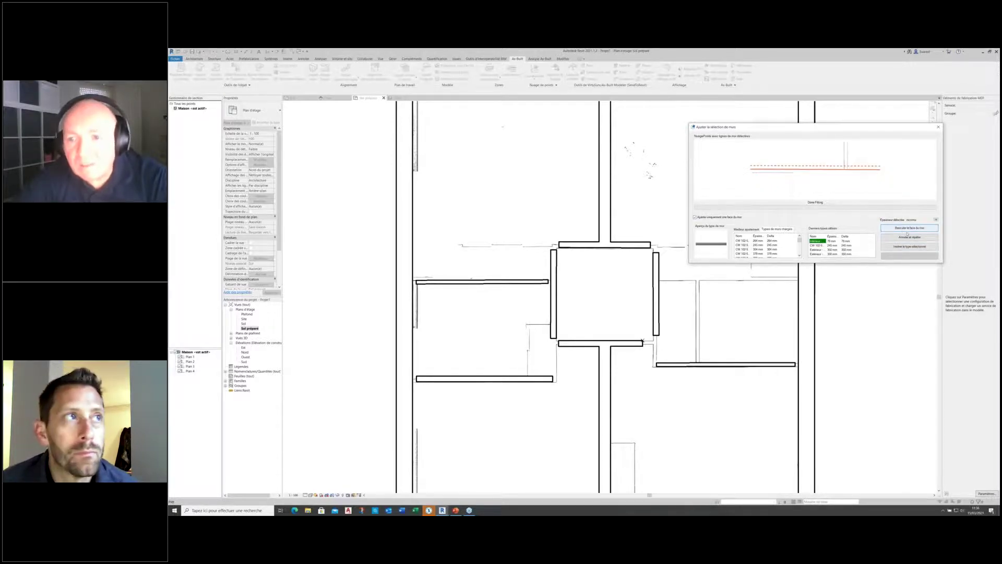
click(909, 248)
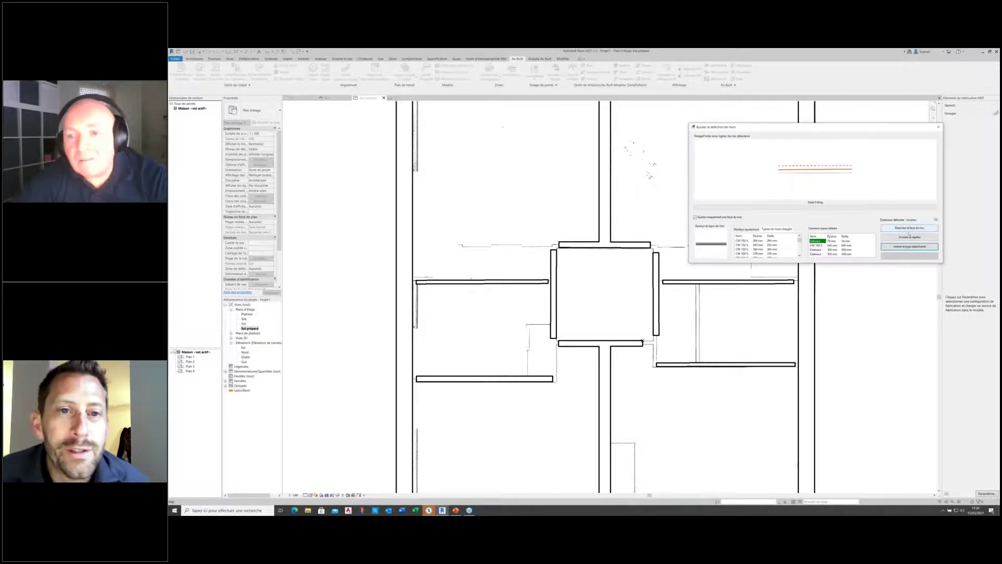
click(910, 229)
click(913, 247)
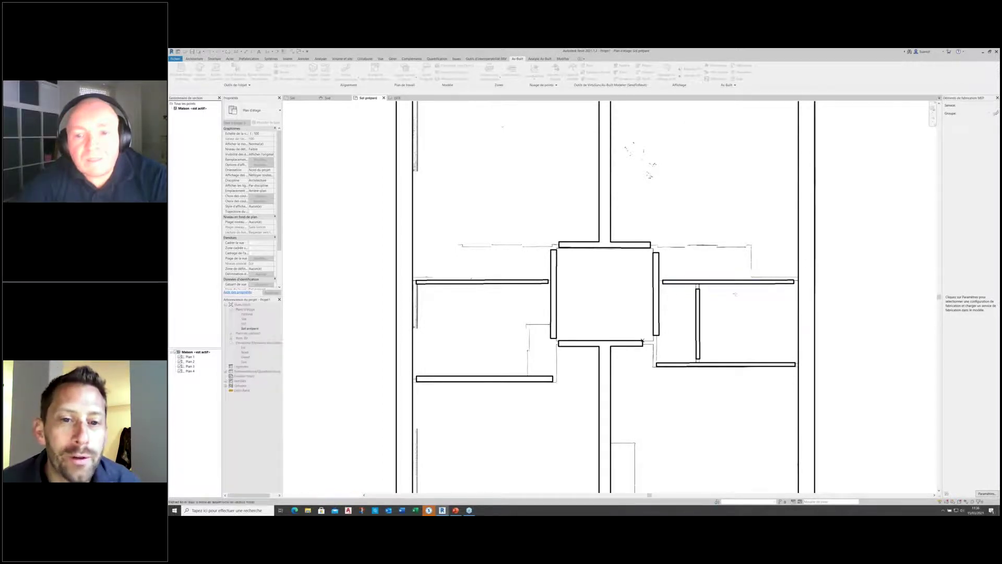
- Replace the upper horizontal partition right of the central room with one fitted on the opposite side of the scan line
click(731, 282)
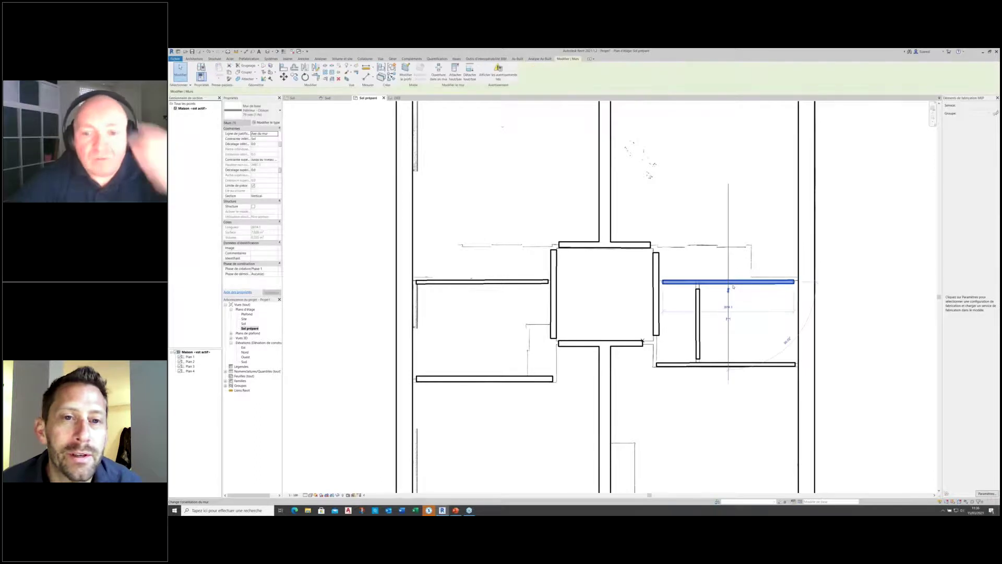
key(Delete)
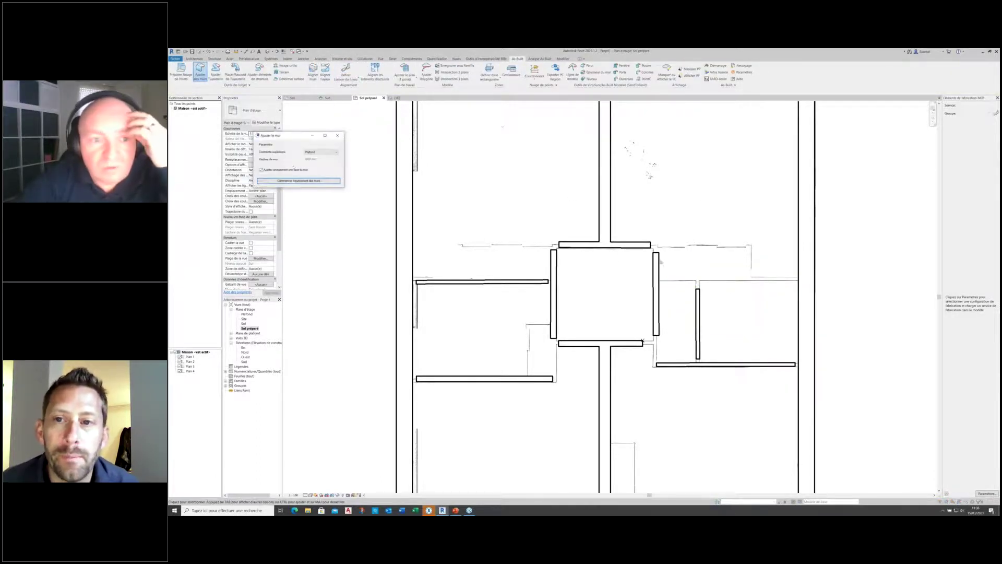
key(Return)
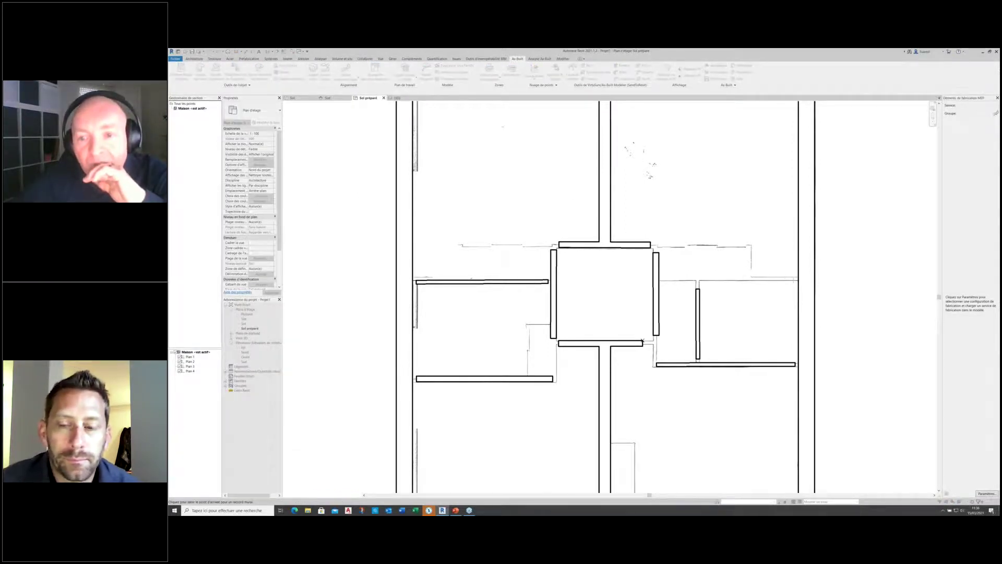
click(794, 280)
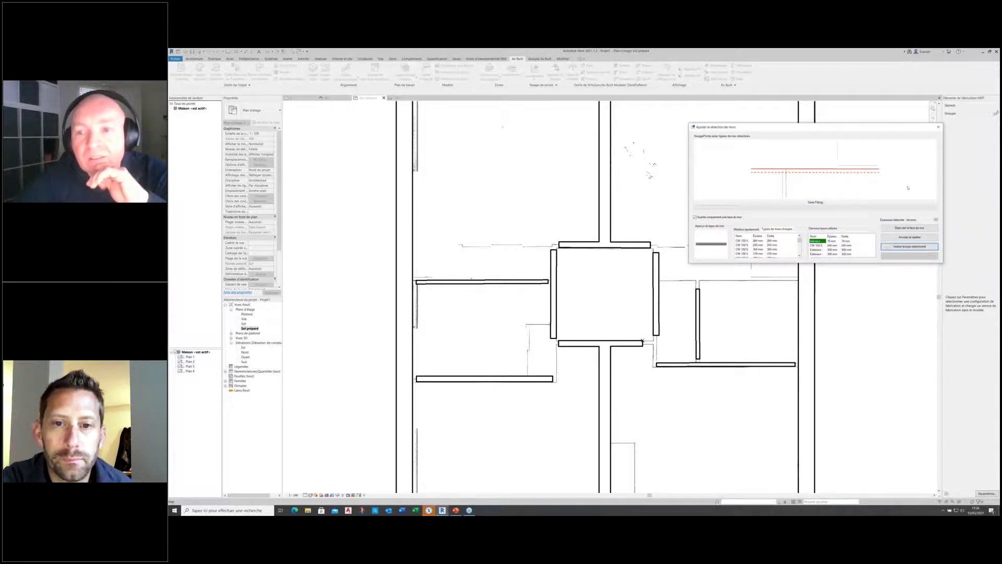
click(907, 228)
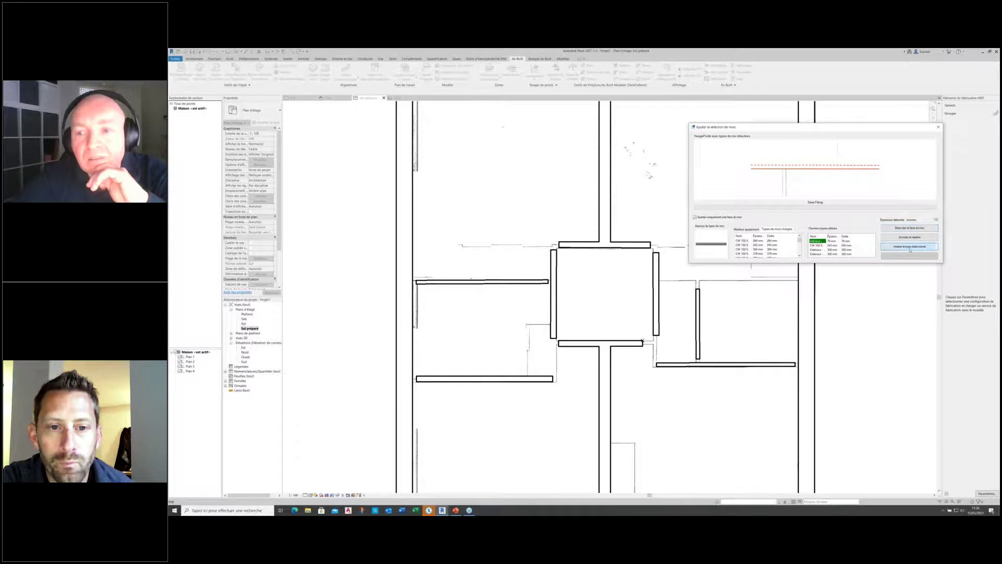
click(910, 249)
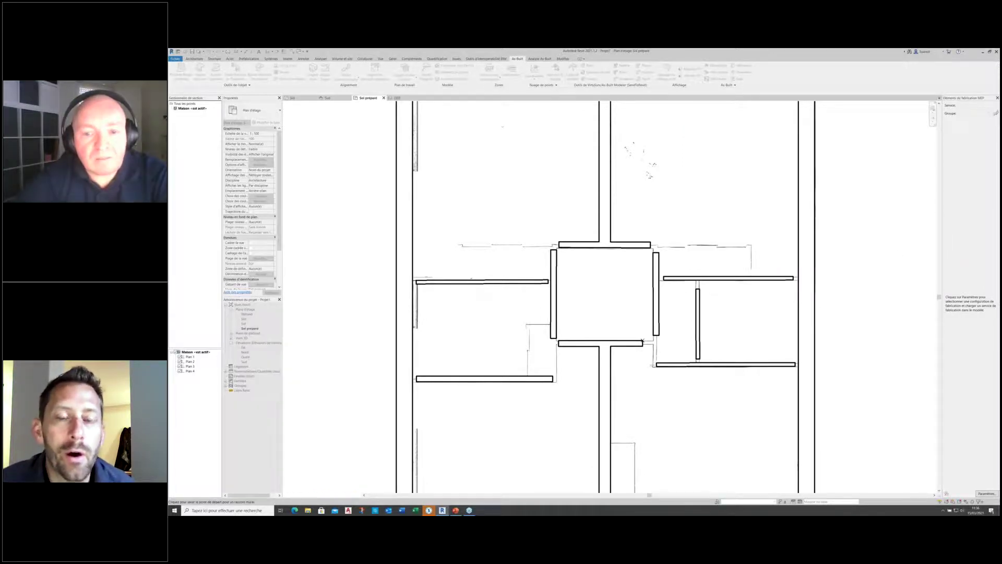
key(Escape)
- Extend the central room's right wall down to the lower horizontal partition on that side
click(655, 334)
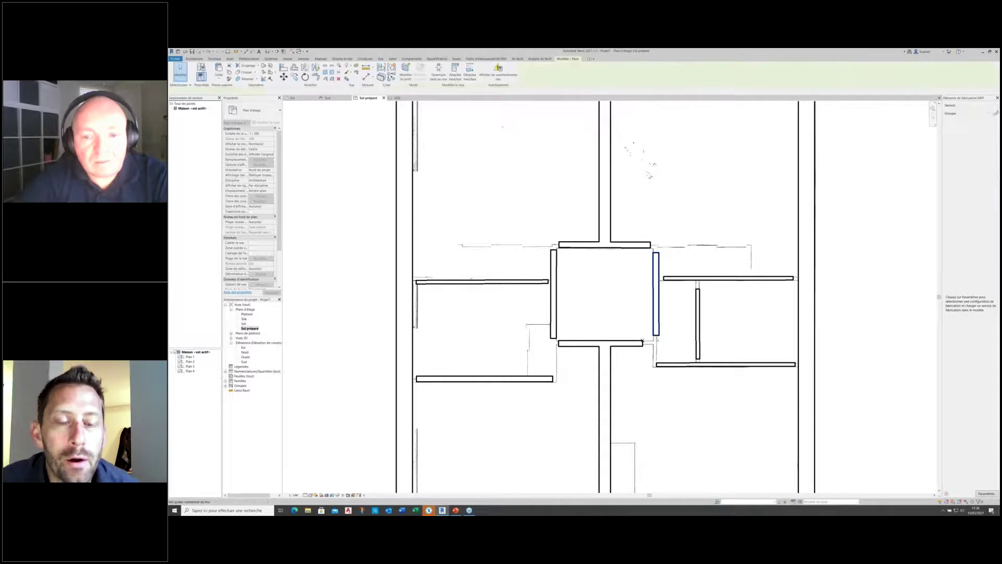
key(m)
key(v)
click(653, 253)
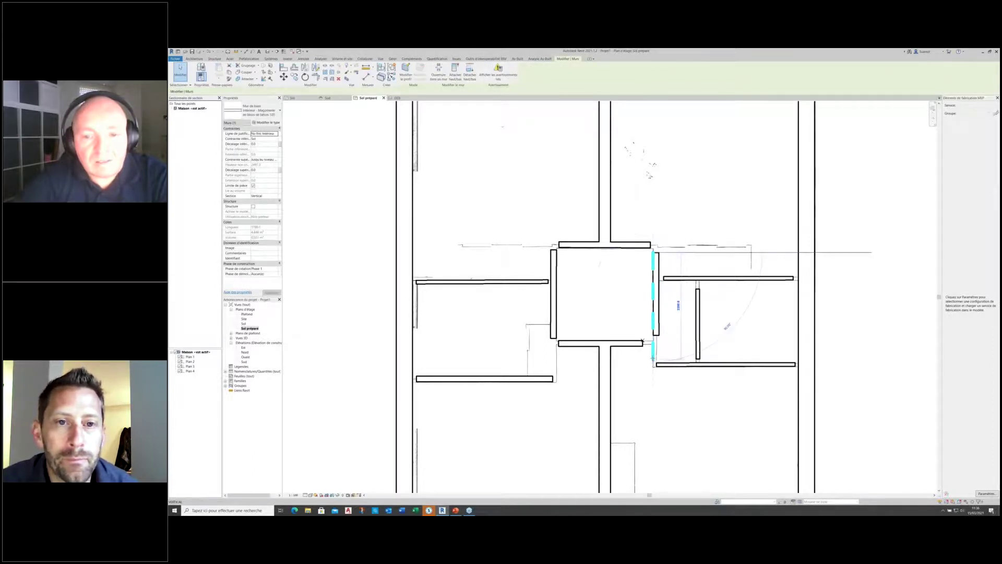
click(653, 360)
key(Escape)
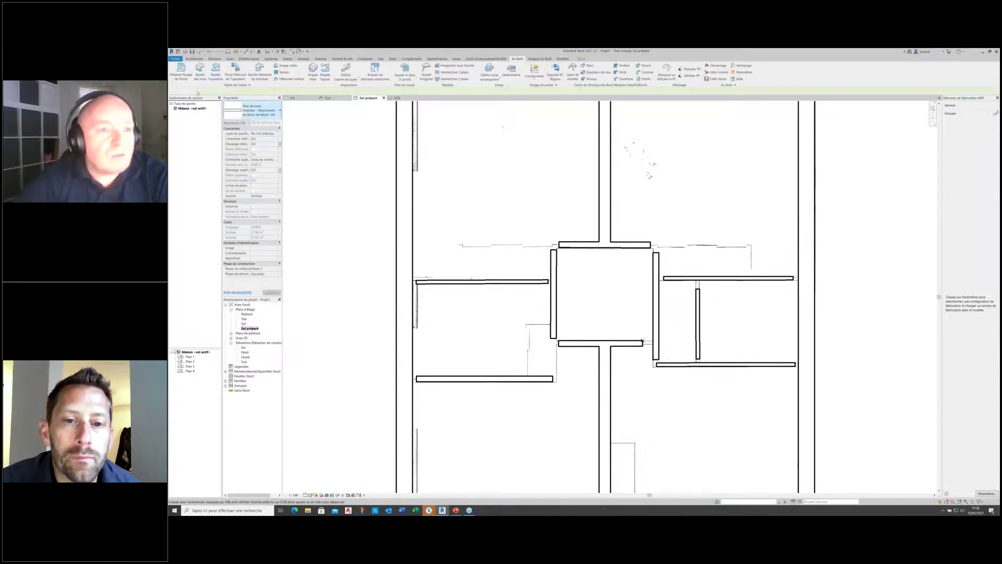
- Extend the central room's left wall down to the lower horizontal partition on that side
click(200, 72)
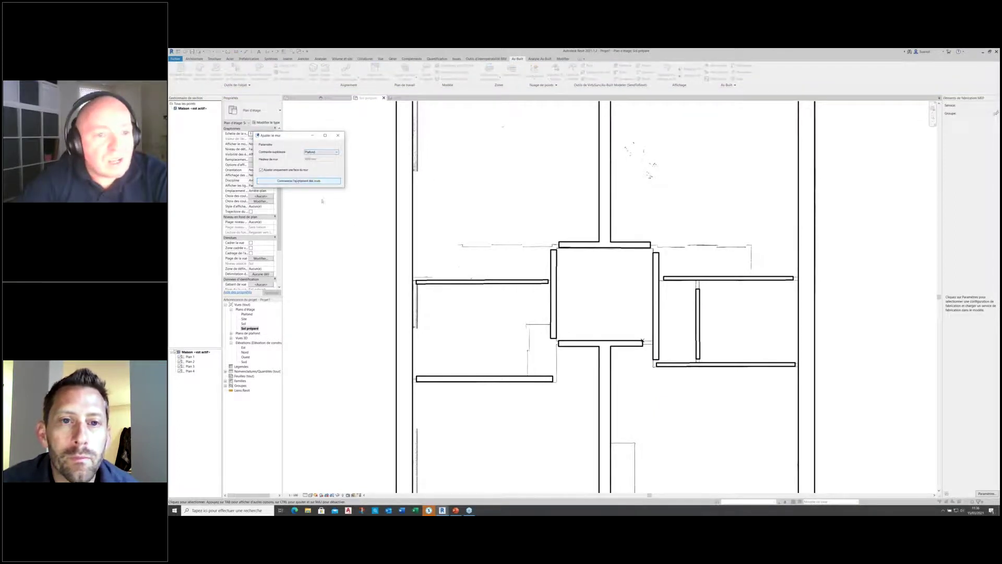
click(337, 135)
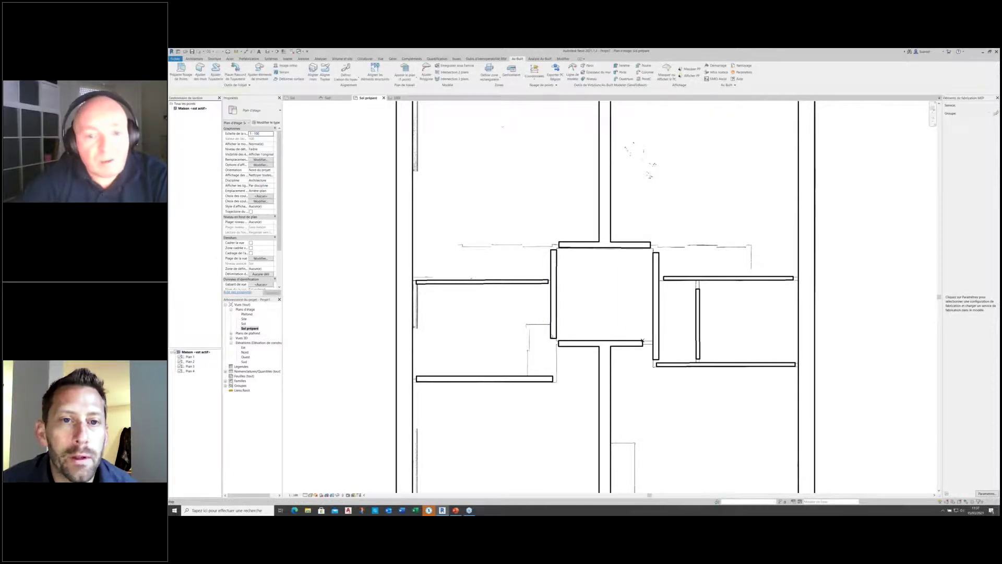
click(553, 303)
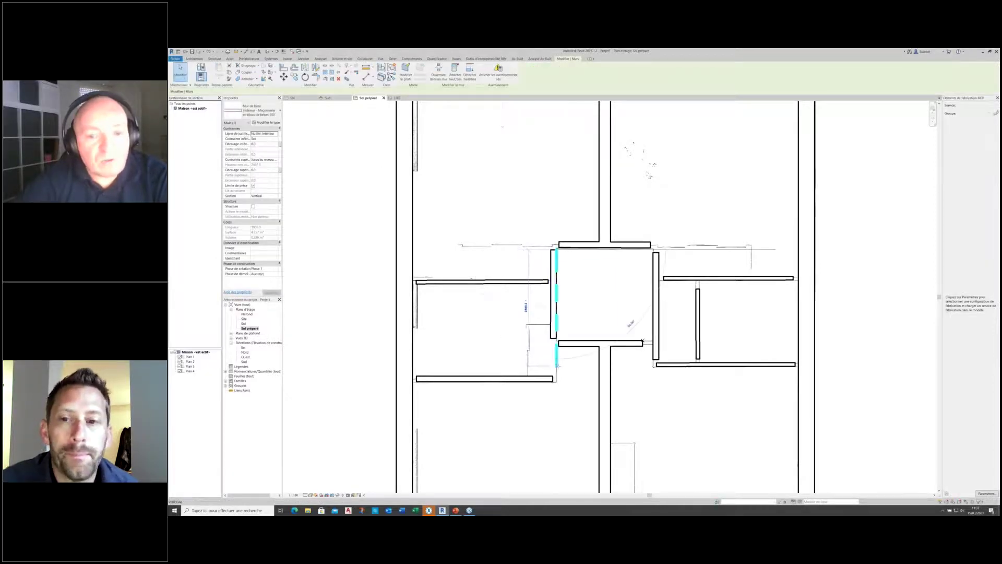
click(581, 371)
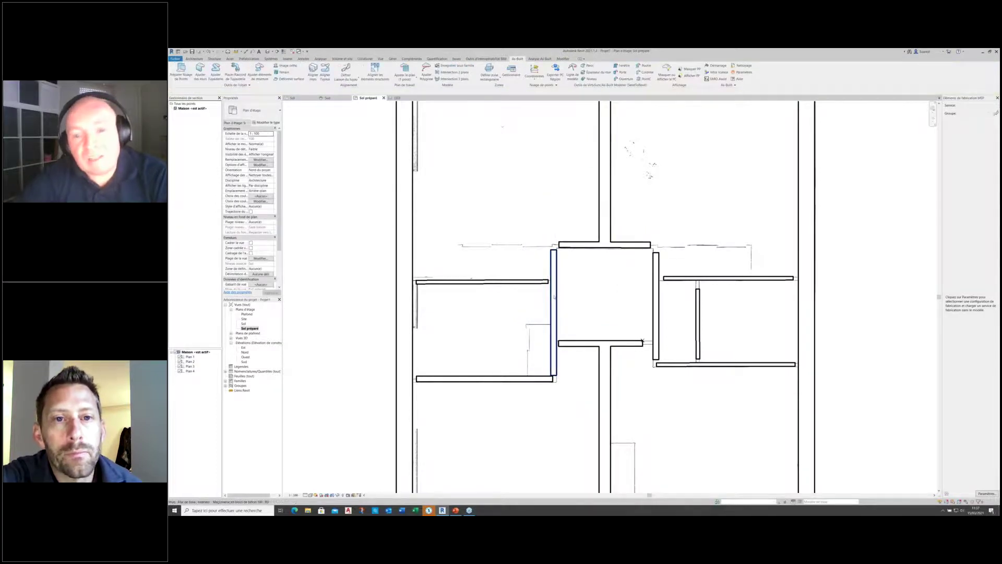
- Align and connect all exterior and interior walls of the floor plan with the wall alignment tool, accepting the proposed settings
scroll(554, 296, down, 1)
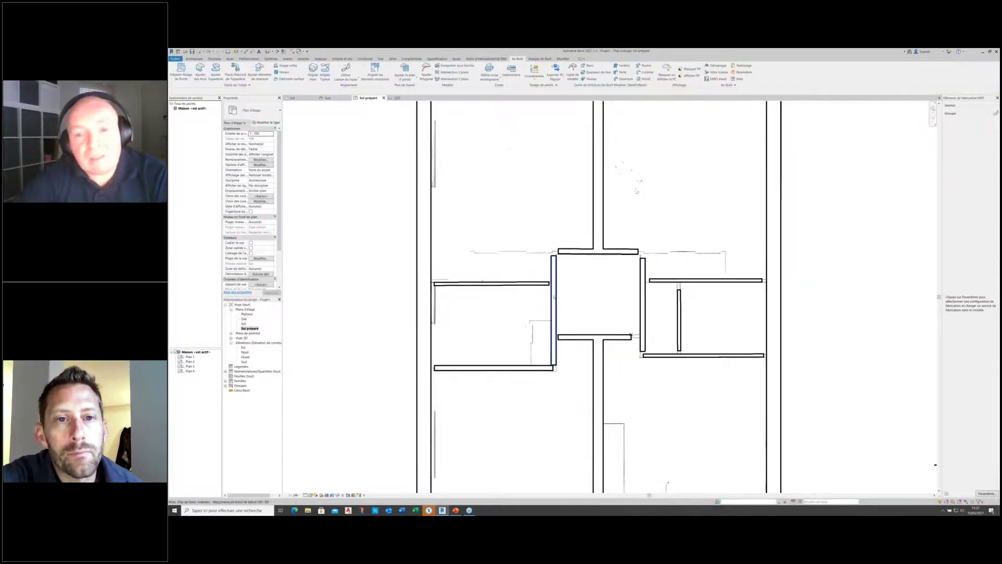
click(681, 298)
scroll(587, 271, down, 2)
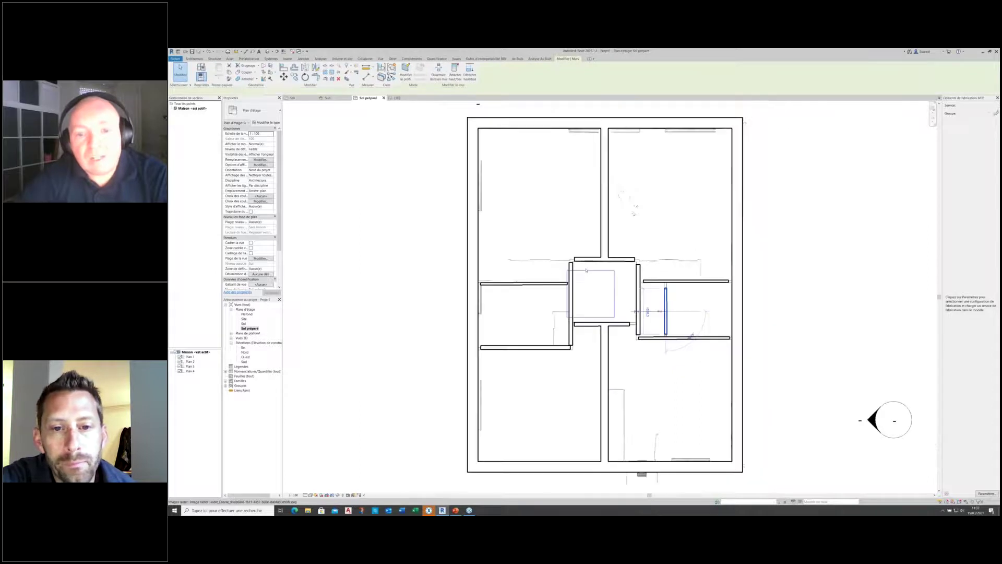
scroll(586, 270, down, 1)
scroll(586, 271, up, 1)
key(Escape)
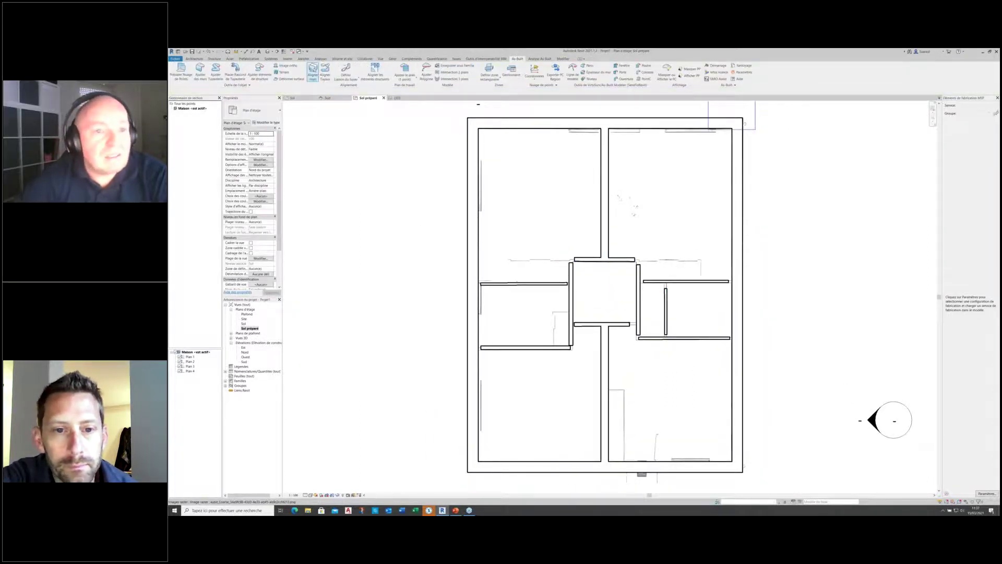
click(313, 72)
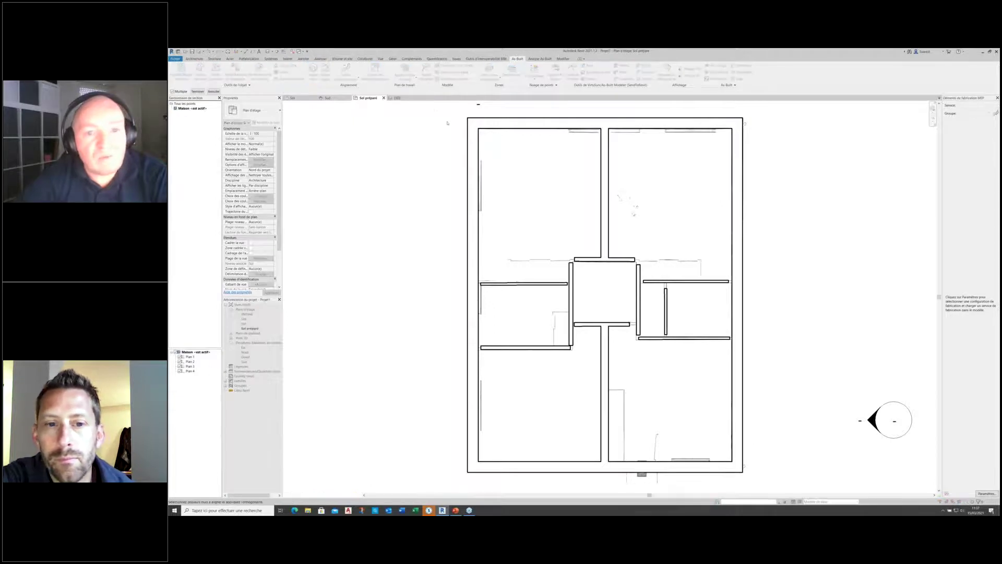
drag(432, 106, 782, 486)
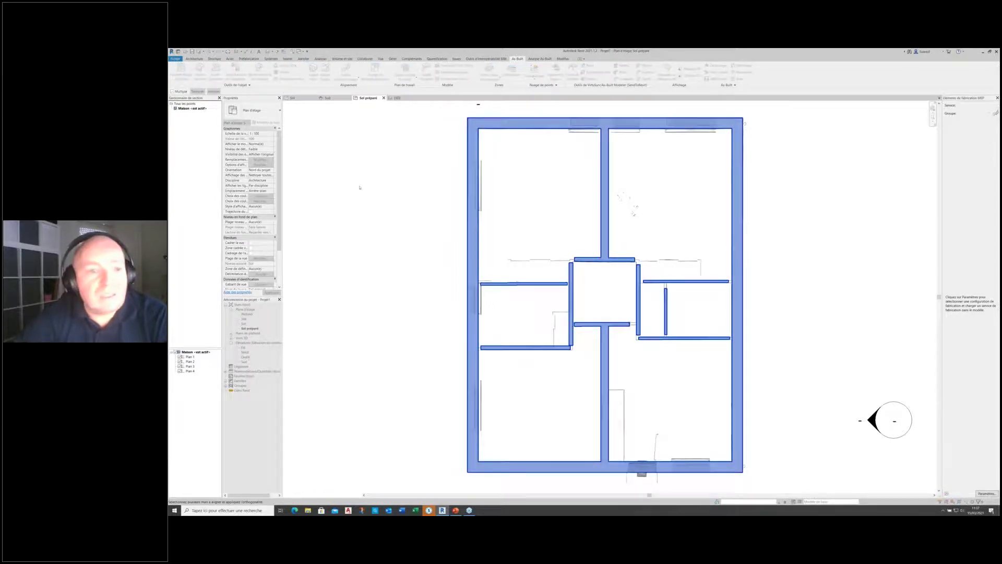
click(197, 91)
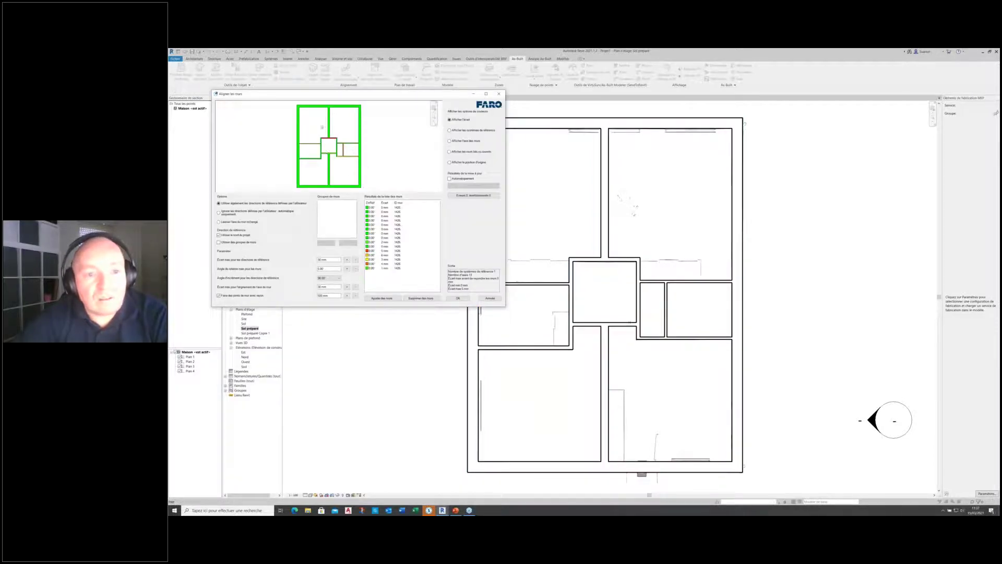
click(463, 300)
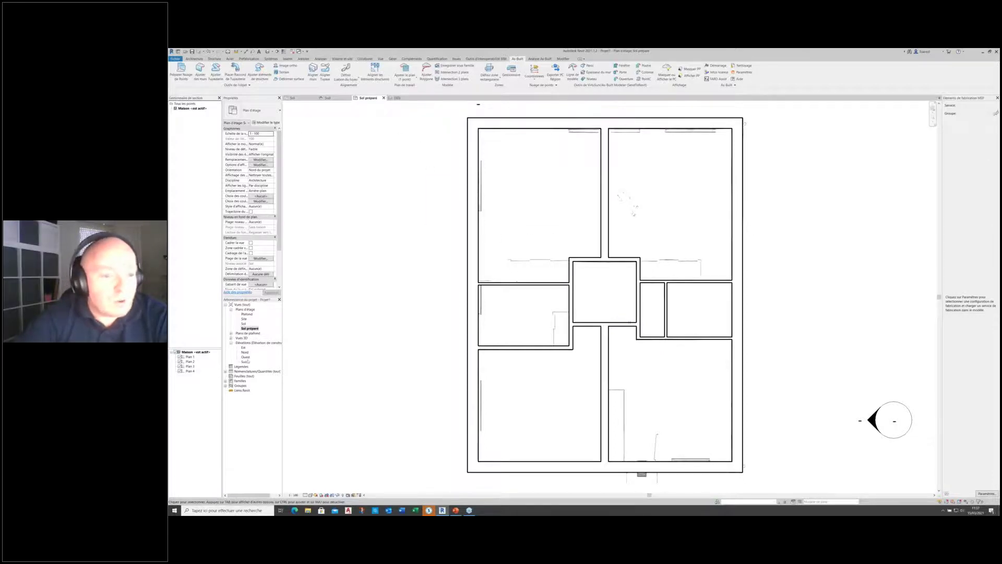
- Open the {3D} view and orbit the house to inspect the modelled walls from above at an angle
click(231, 338)
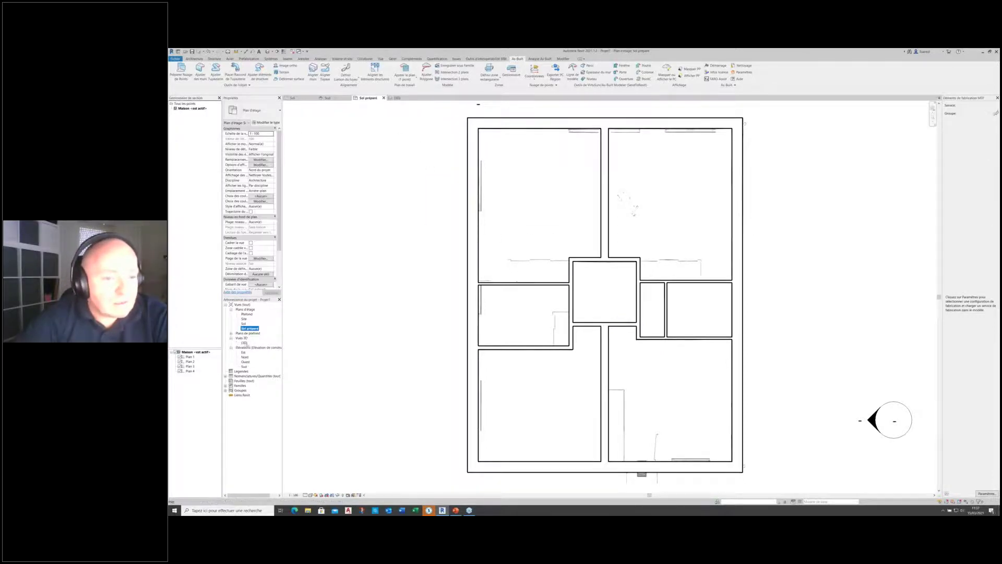
click(244, 343)
double_click(246, 343)
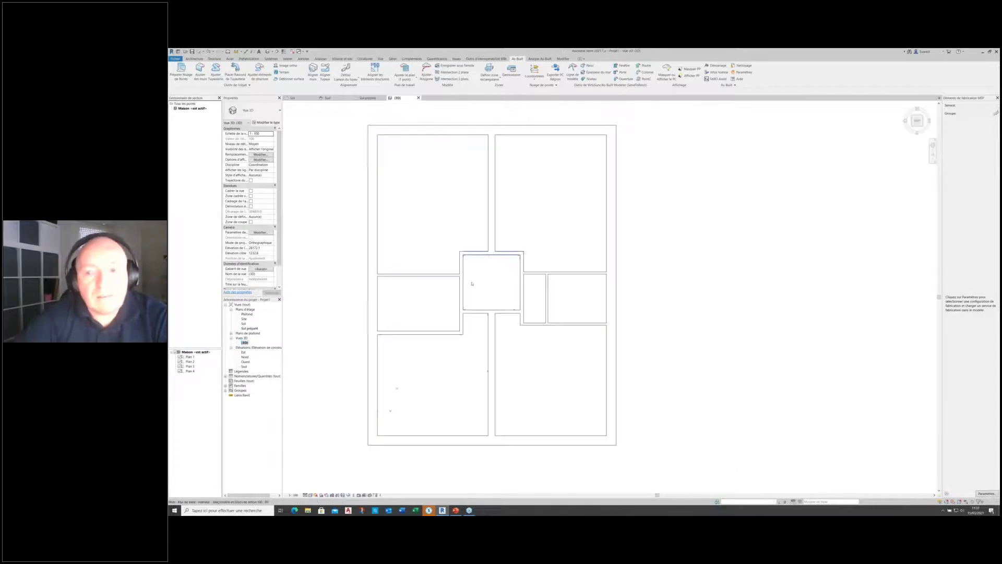
click(912, 127)
scroll(325, 405, down, 5)
middle_drag(323, 404, 532, 312)
scroll(531, 311, up, 5)
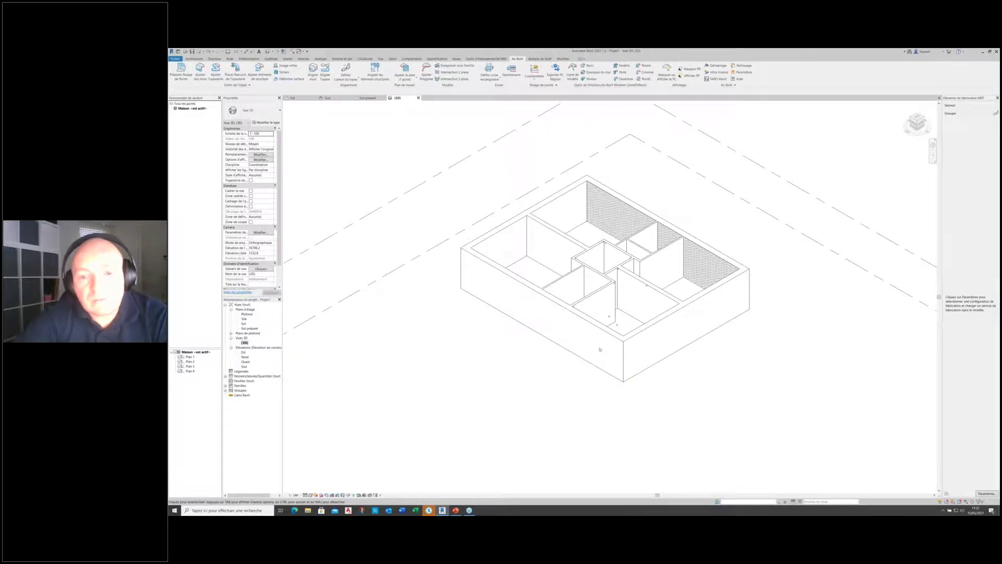
scroll(601, 350, down, 2)
drag(915, 134, 871, 196)
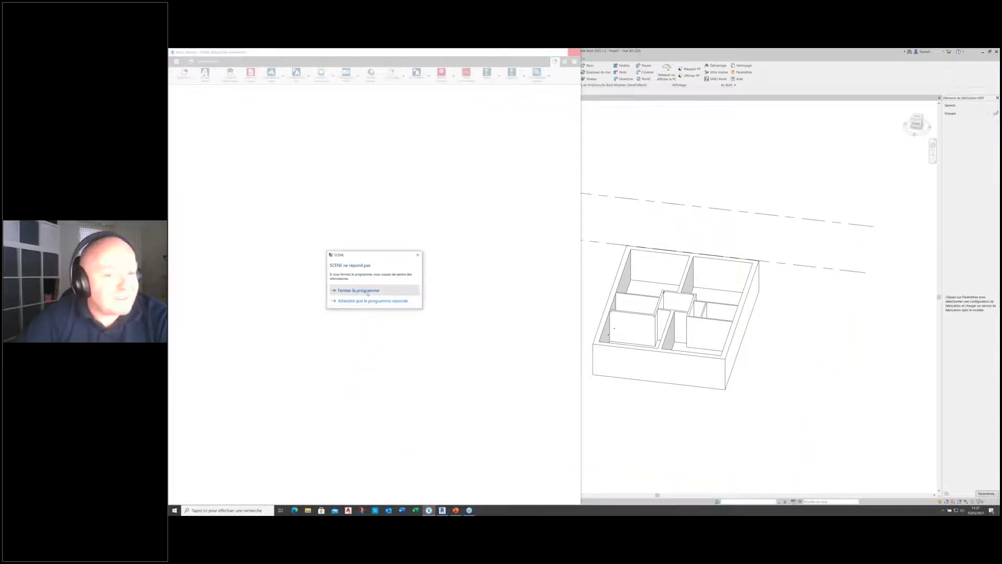
- Close the unresponsive SCENE program and bring the Revit window back to full screen
click(368, 292)
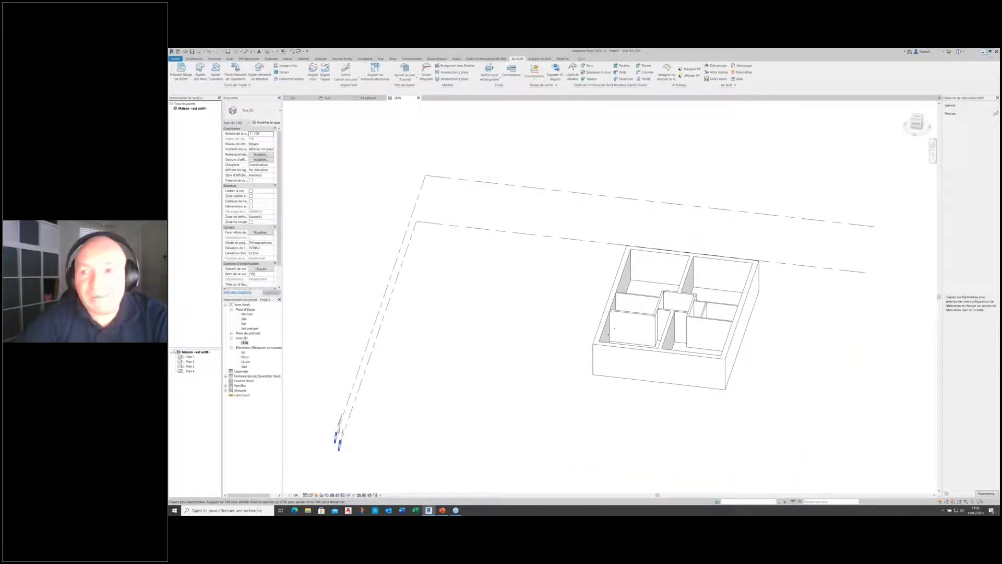
click(990, 51)
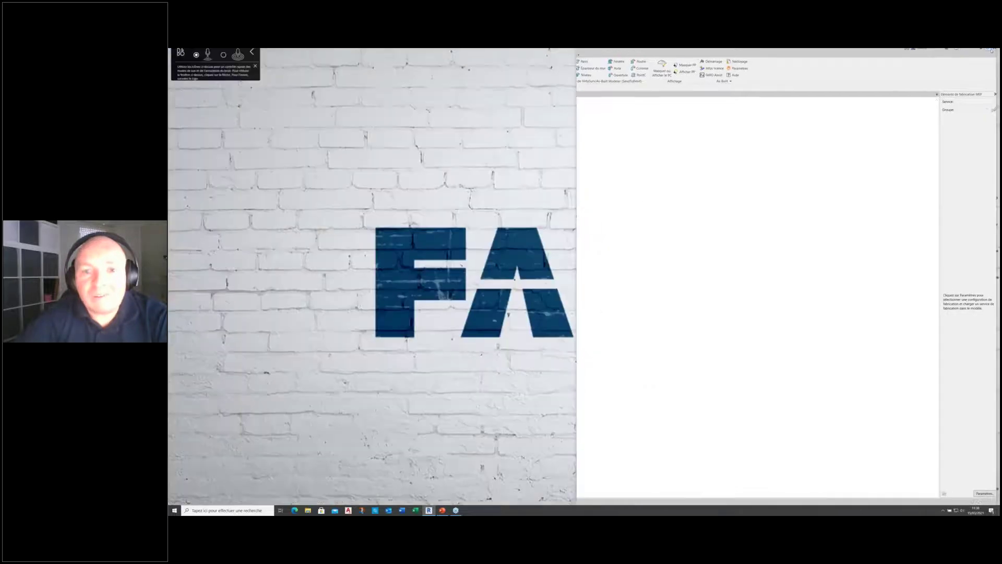
drag(859, 53, 835, 107)
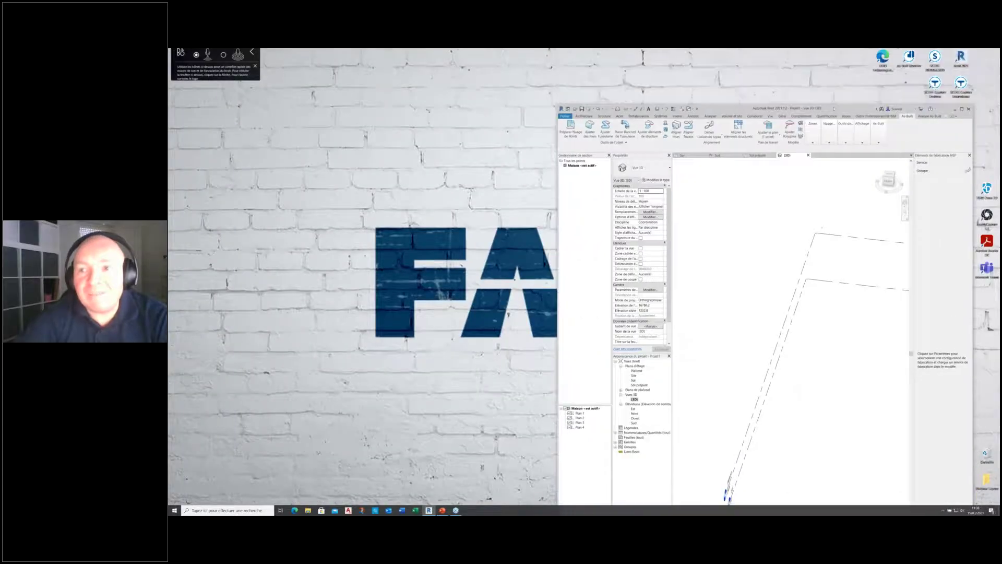
double_click(861, 108)
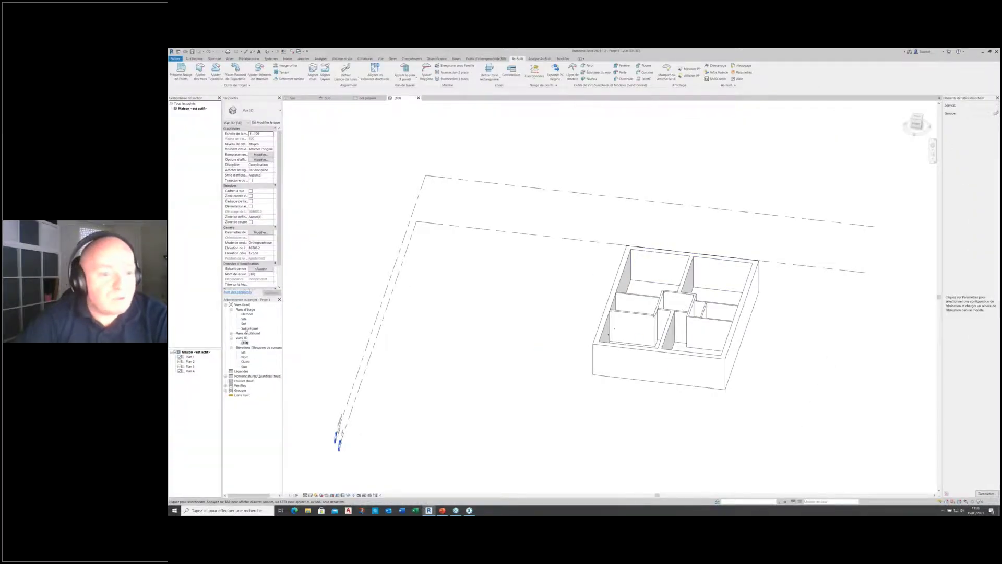
- Open the Sol floor plan and draw a vertical section line just inside the right exterior wall, spanning the full house
click(231, 333)
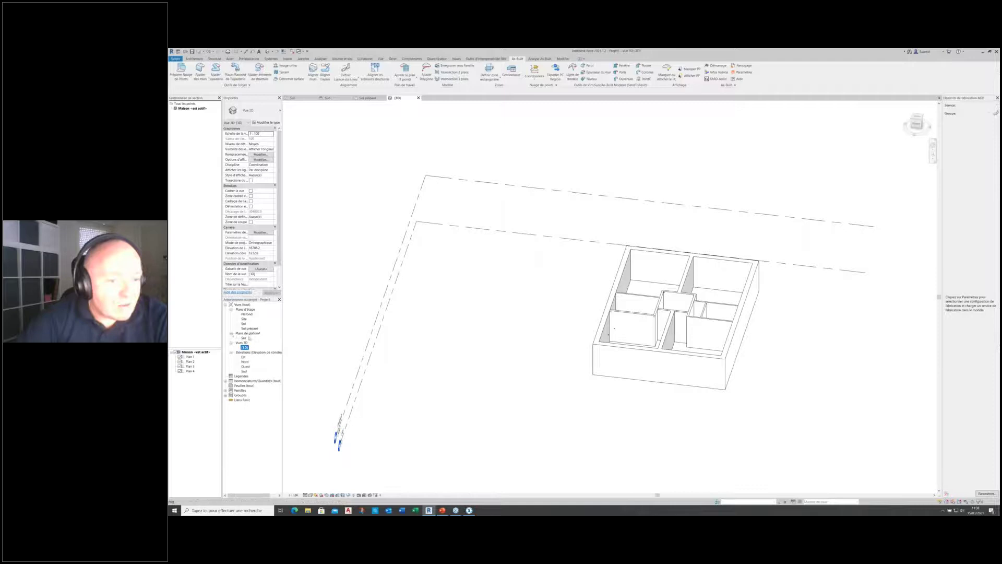
click(243, 323)
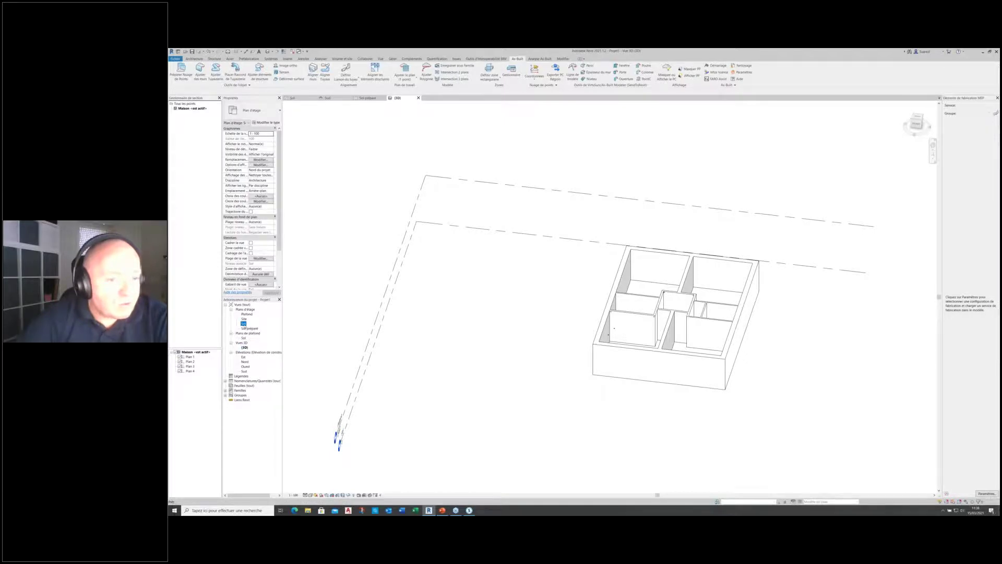
double_click(243, 325)
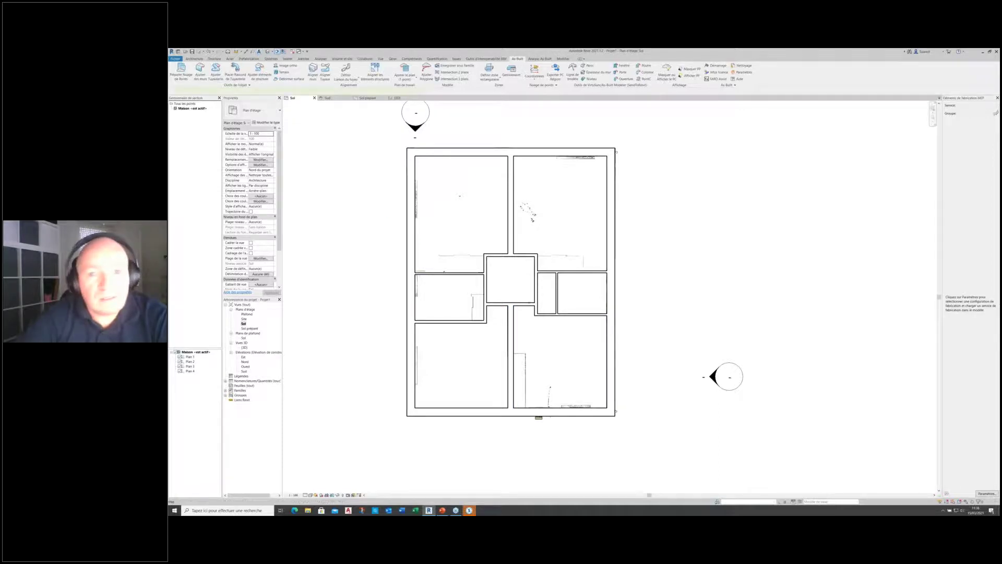
click(279, 52)
click(604, 135)
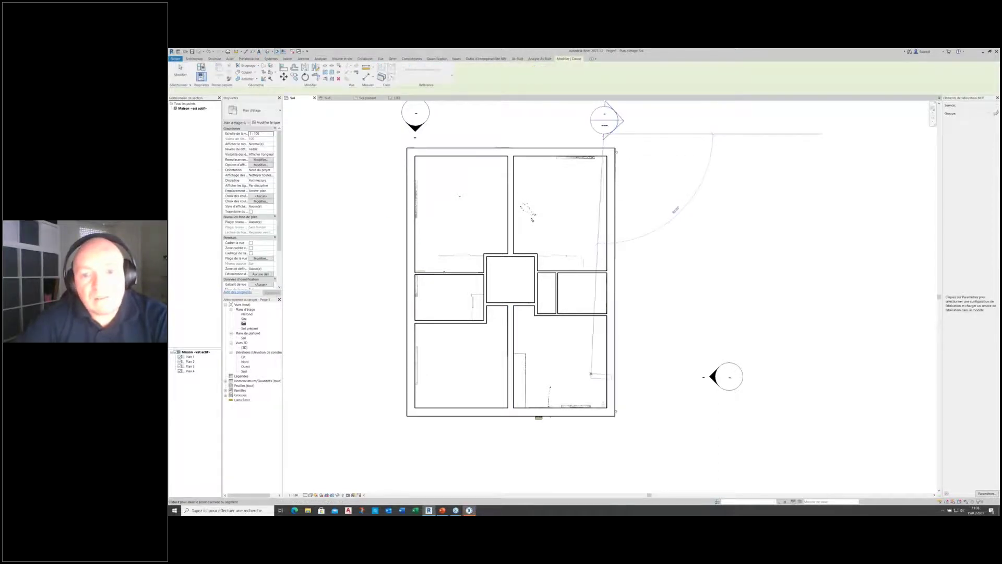
click(605, 421)
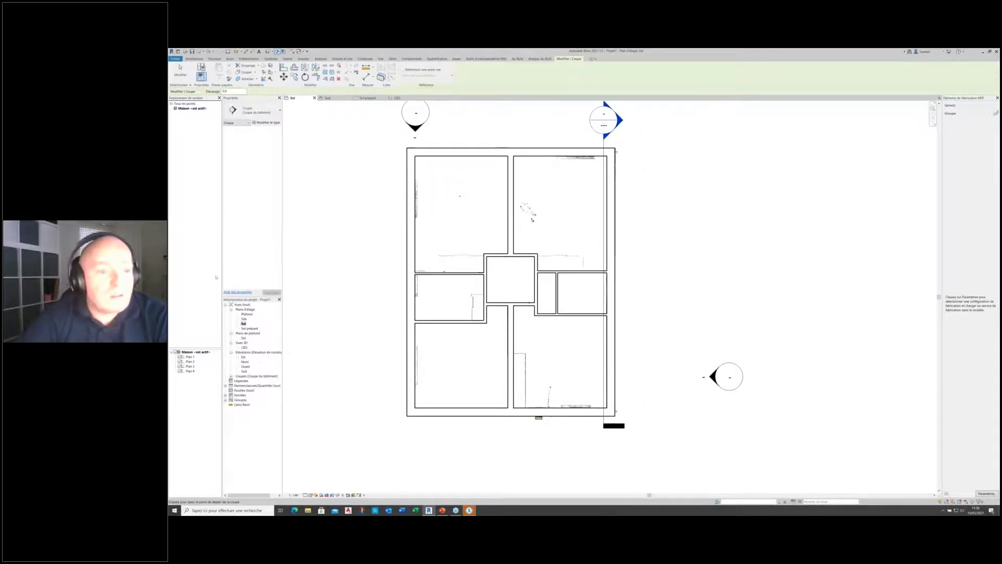
key(Escape)
- Open the section view Coupe 1 and inspect the modelled walls against the point cloud
click(231, 376)
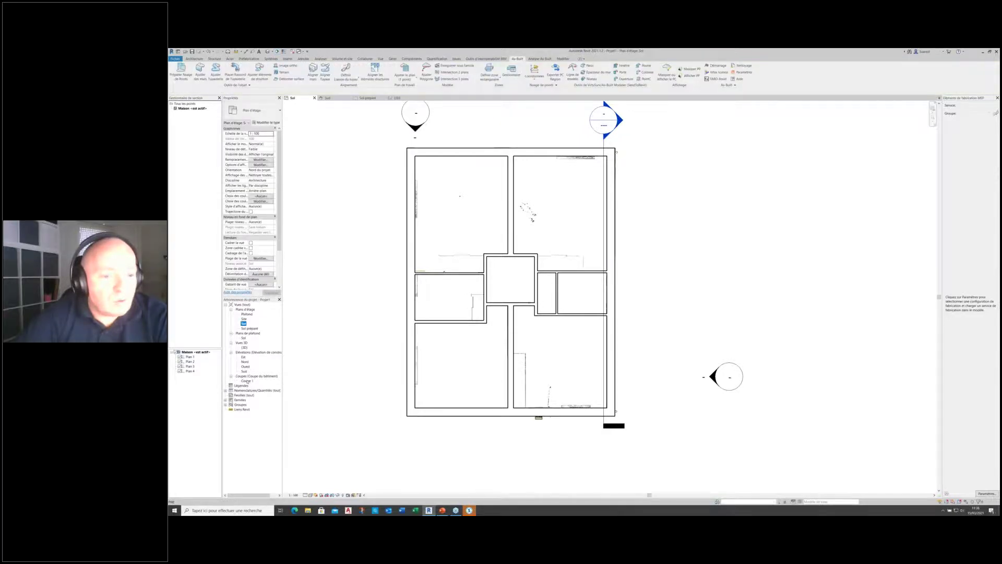
double_click(247, 381)
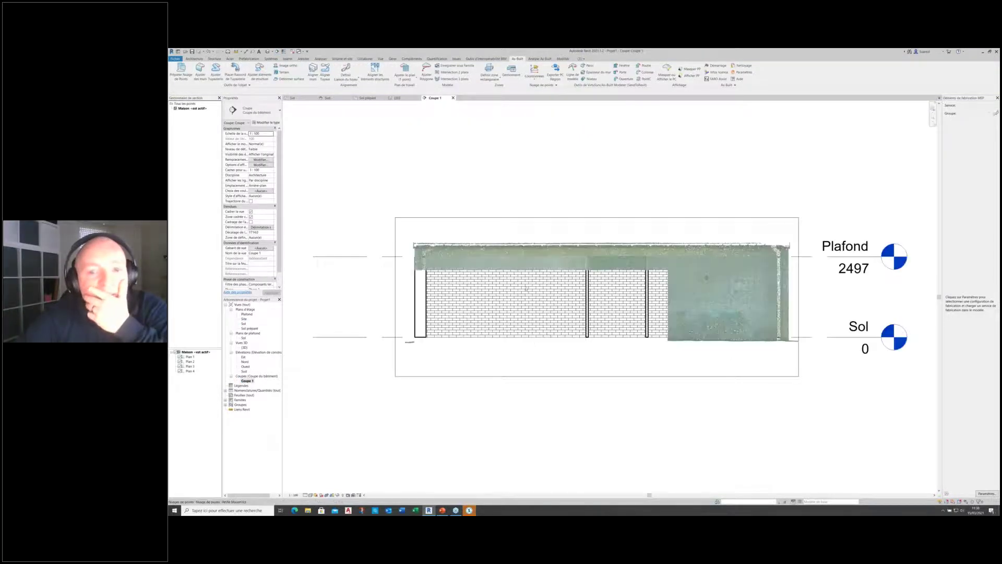
scroll(526, 288, up, 2)
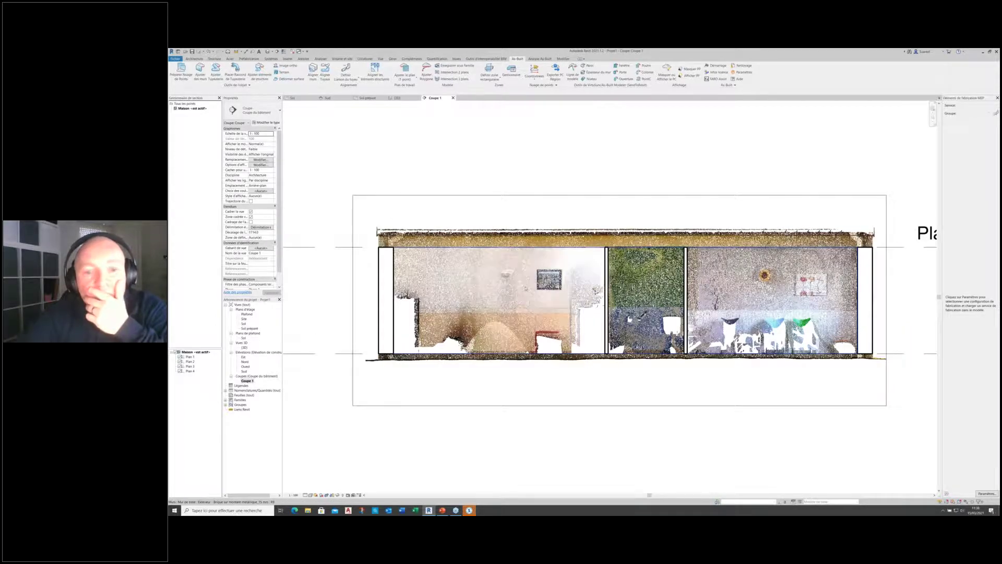
scroll(526, 287, up, 3)
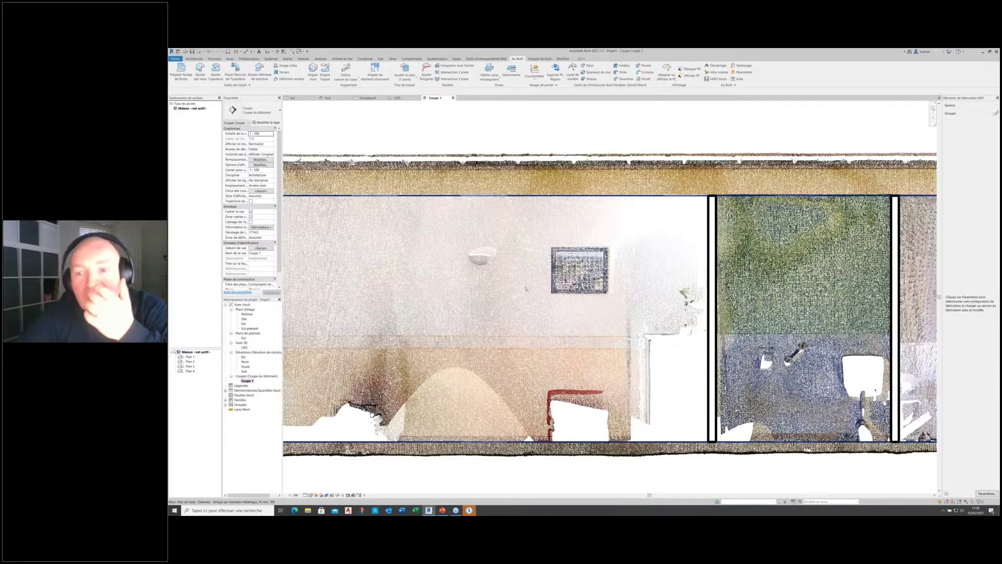
scroll(526, 288, down, 3)
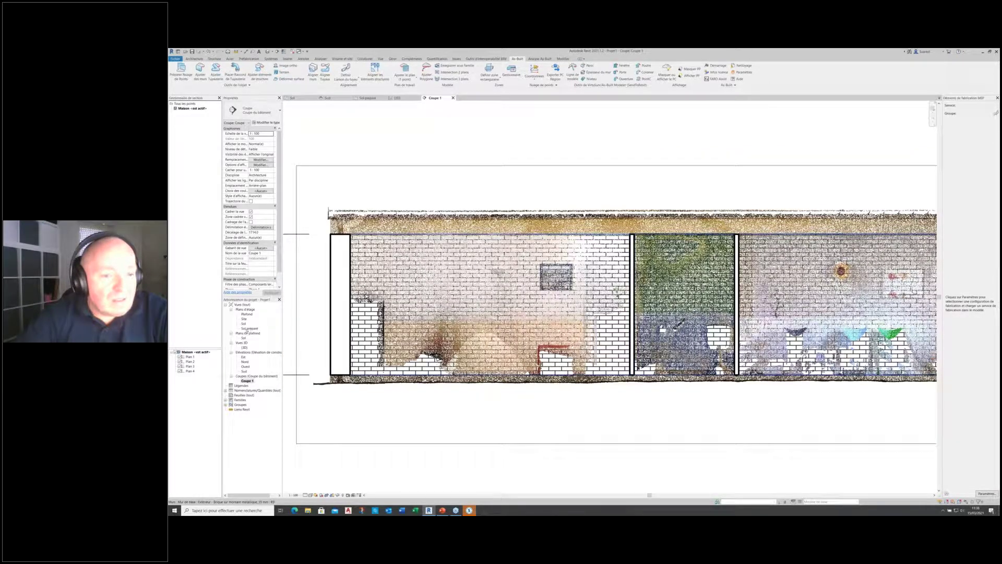
- Draw a horizontal section line across the Sol floor plan just inside the lower exterior wall and open its section view
double_click(246, 325)
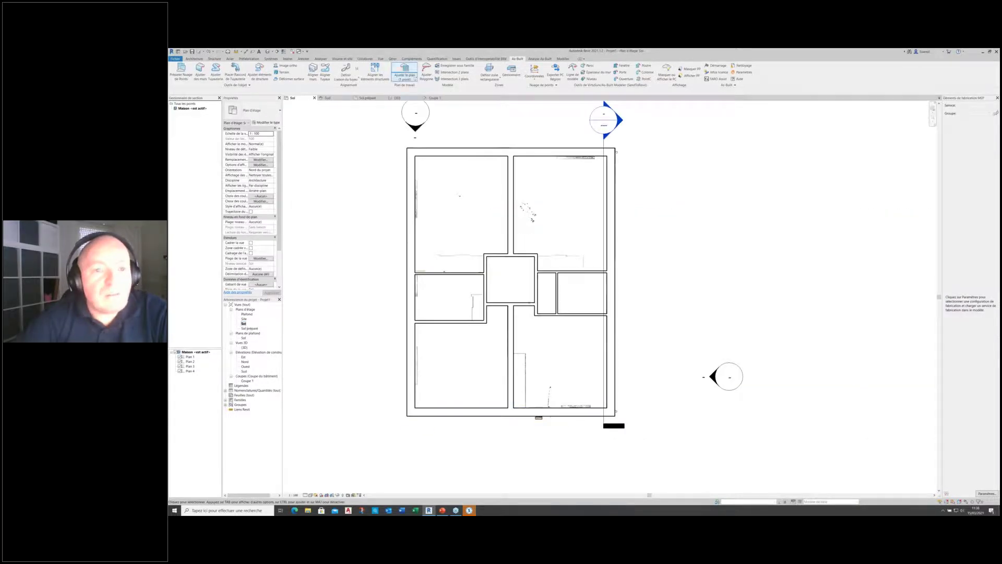
click(277, 52)
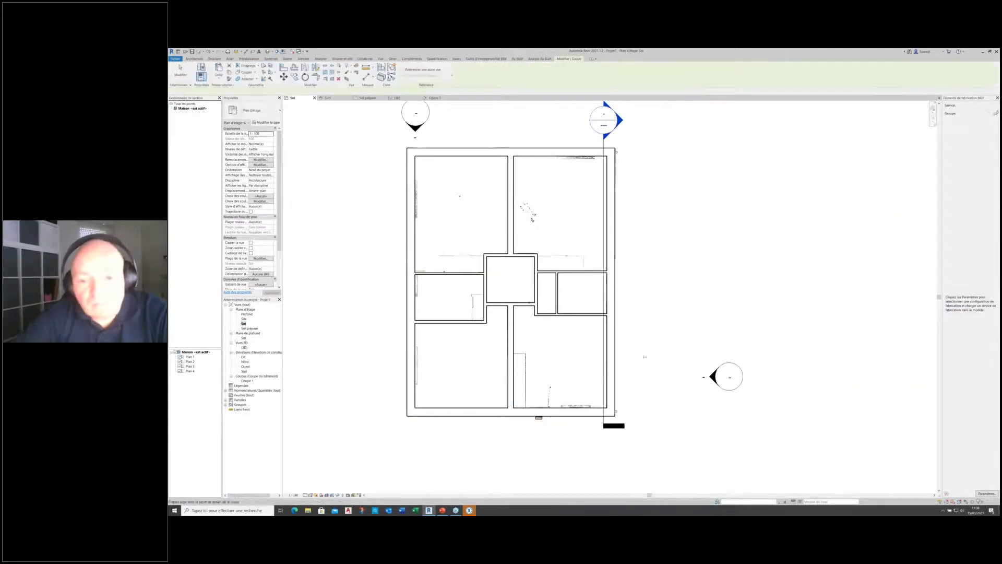
click(658, 403)
click(393, 404)
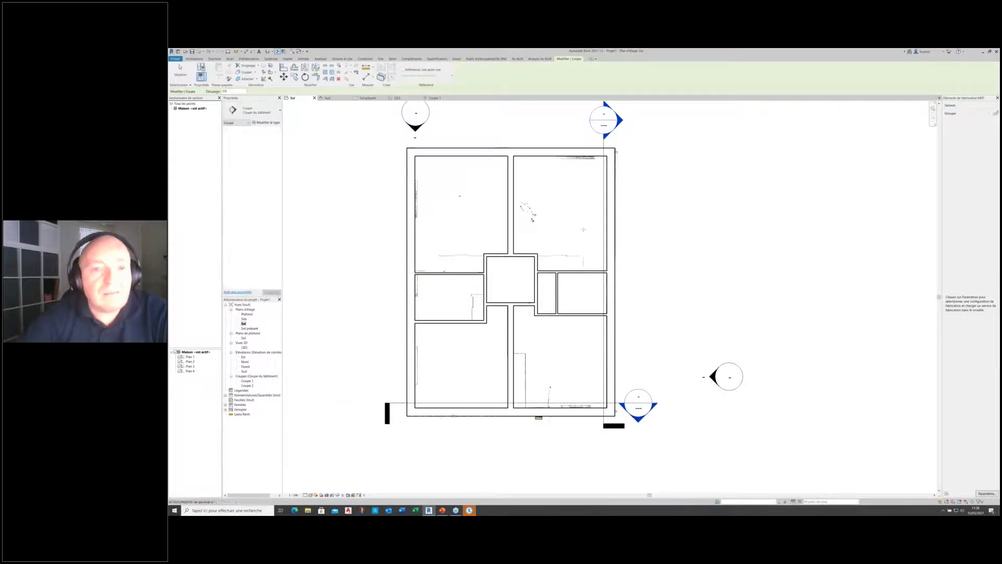
double_click(248, 386)
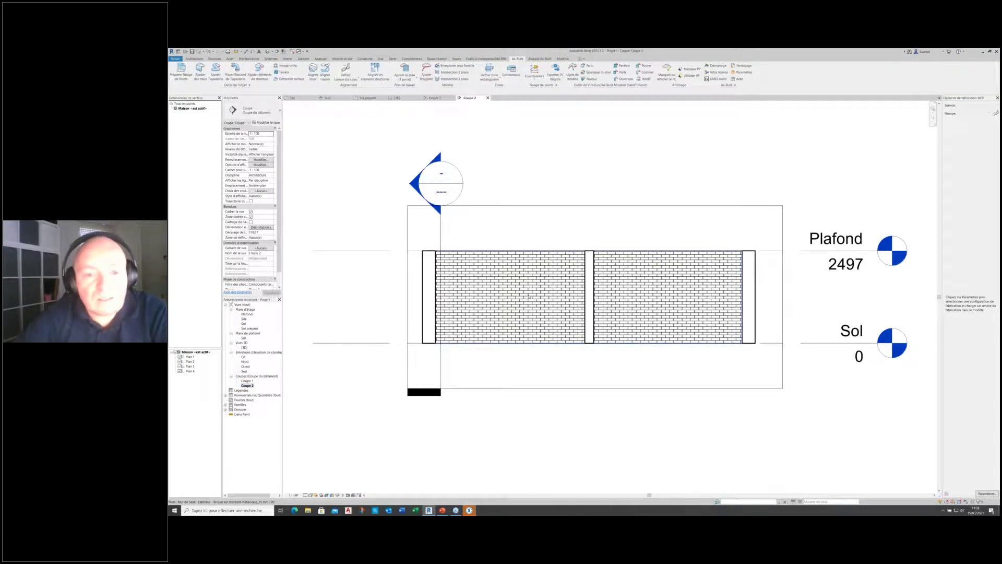
- Increase the model's surface transparency in the section's graphic display options so the point cloud shows through the walls
scroll(530, 297, up, 2)
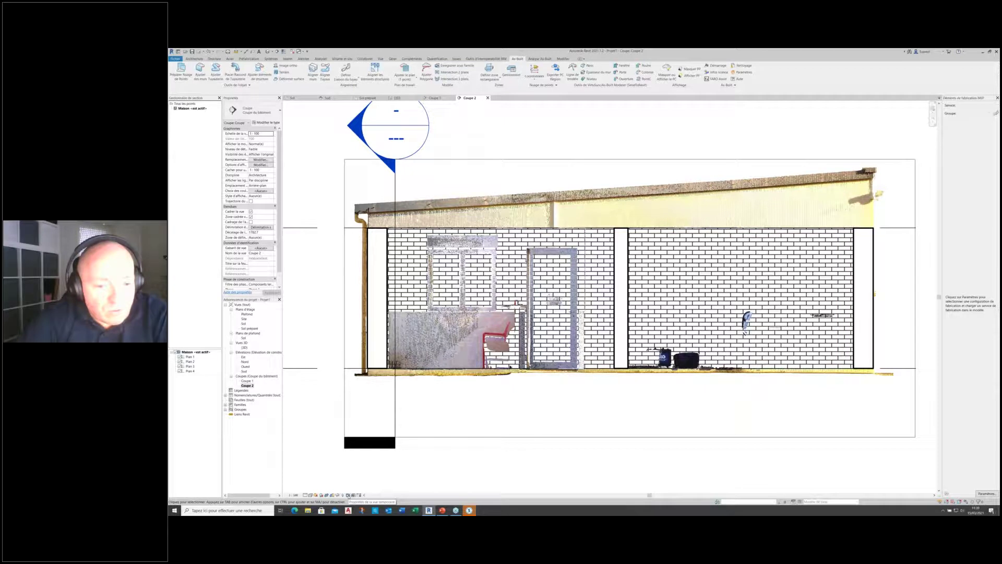
click(343, 495)
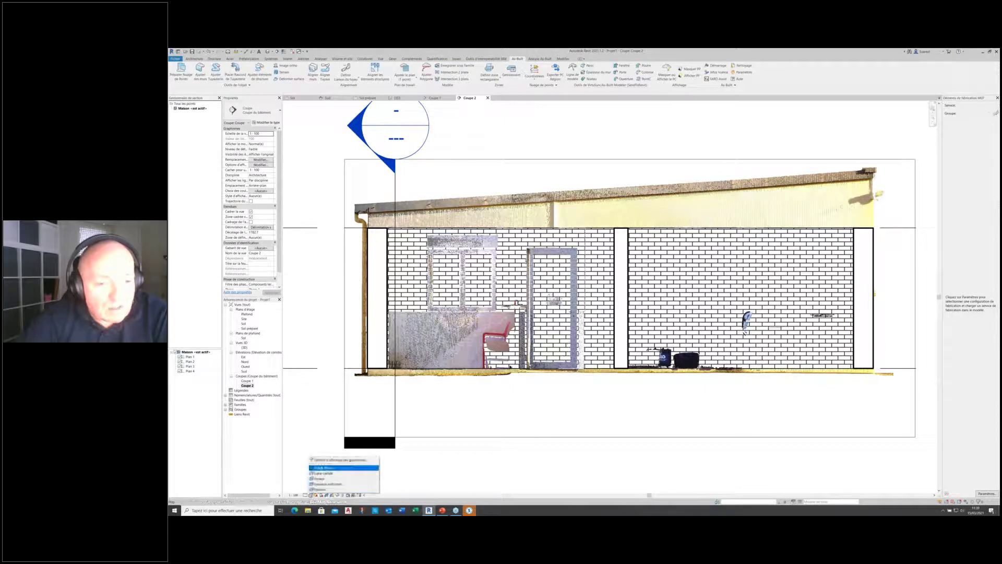
click(326, 460)
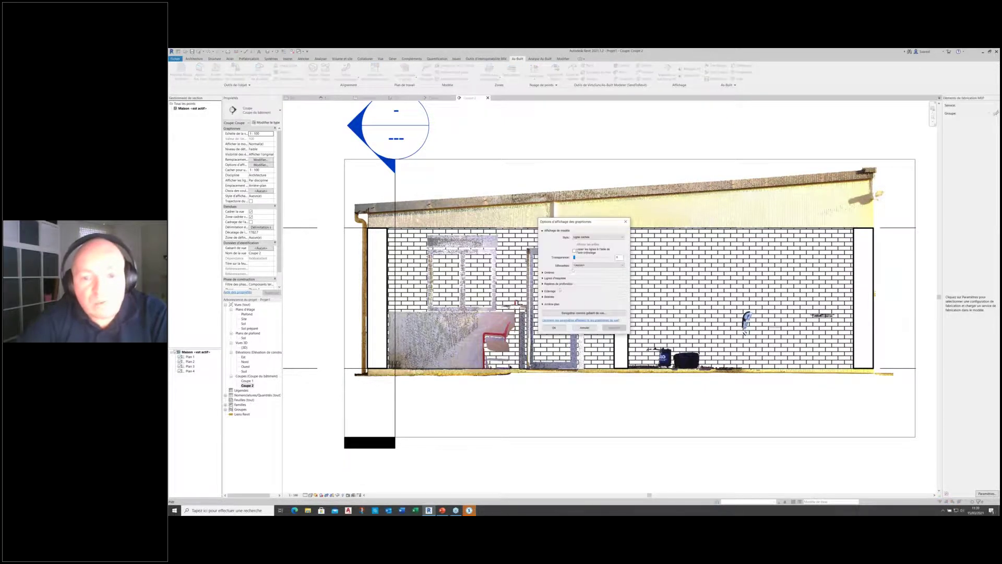
drag(575, 258, 609, 264)
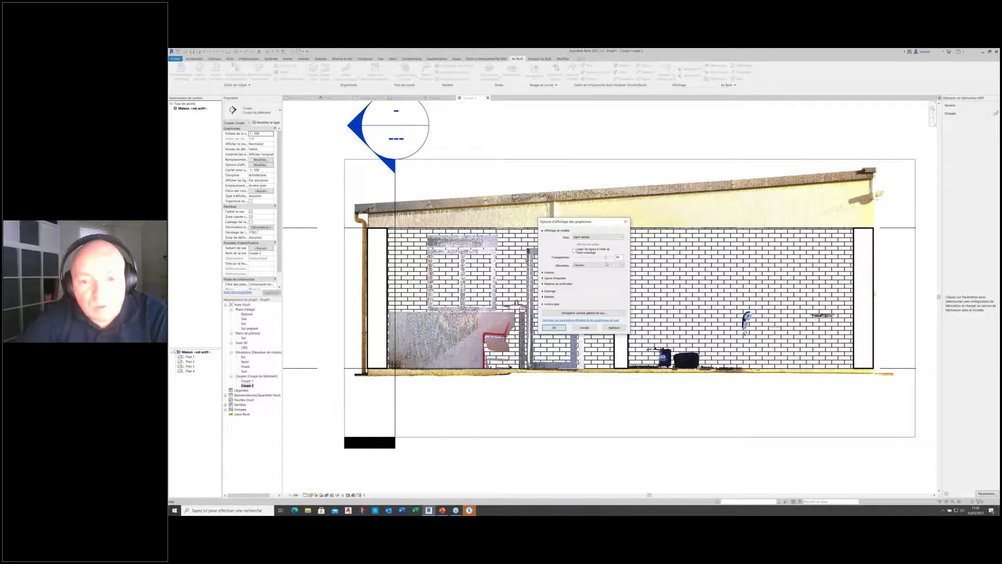
click(554, 327)
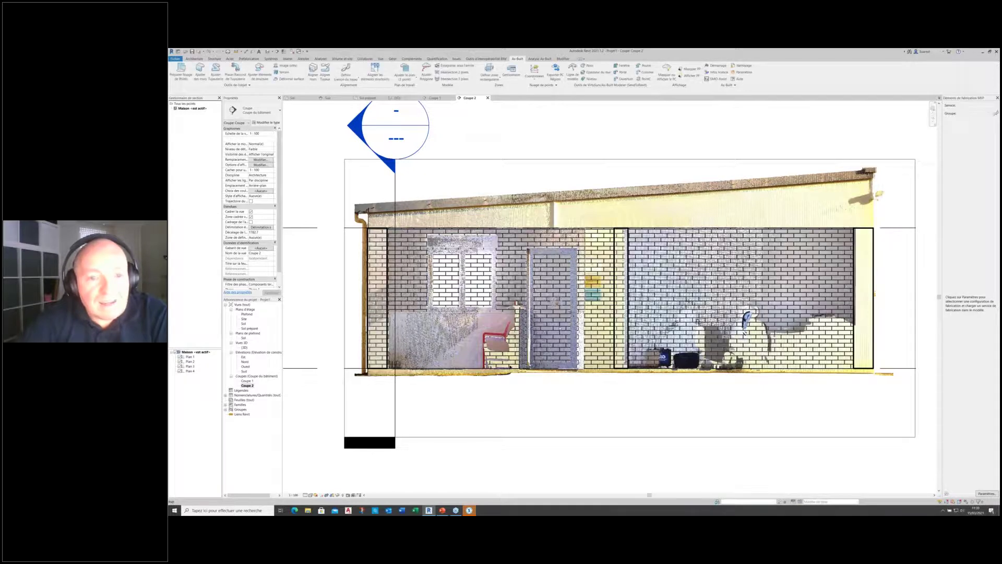
- Load the double-leaf window family "2 Vantaux" from the Autodesk family library into the project
scroll(466, 298, up, 2)
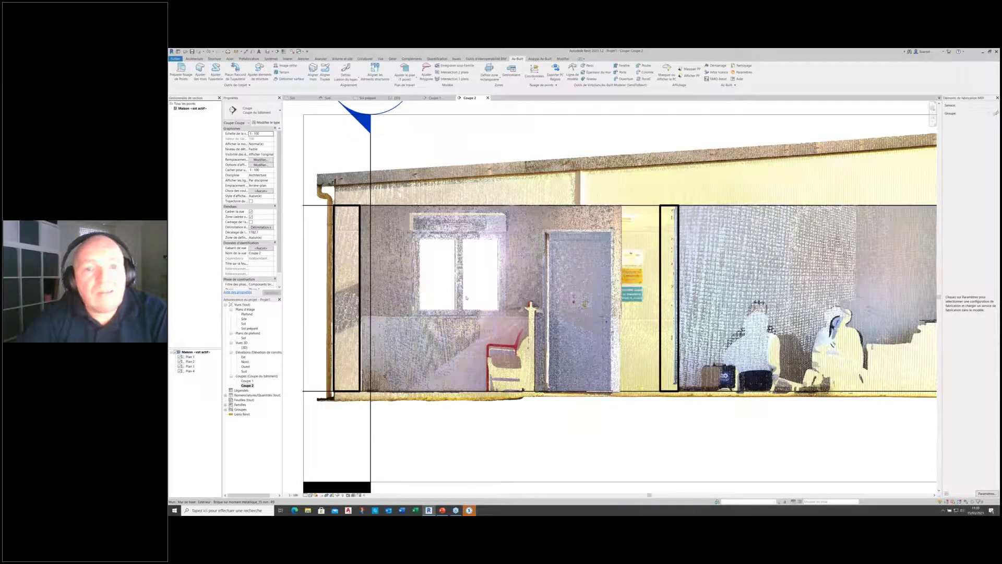
scroll(466, 299, up, 2)
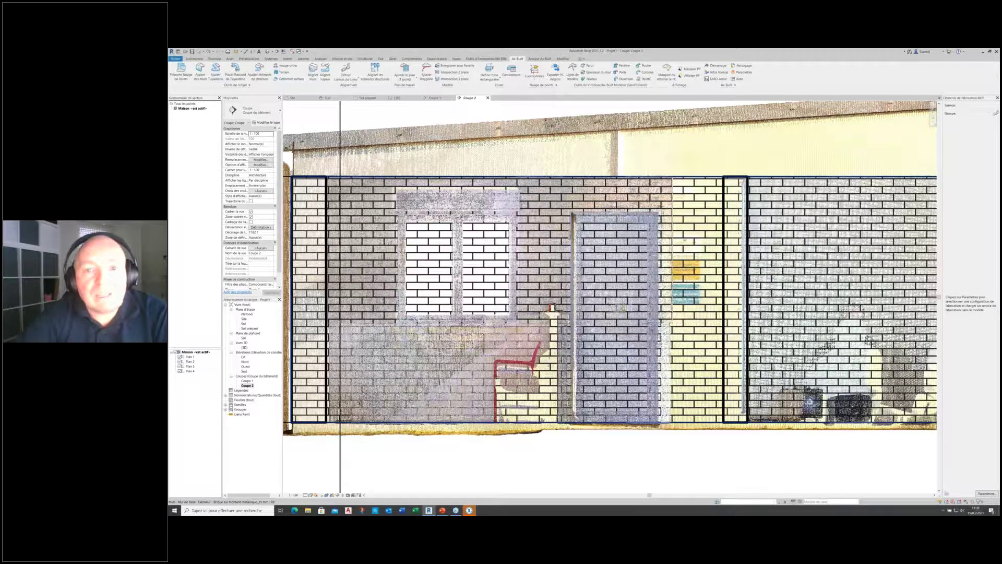
click(624, 66)
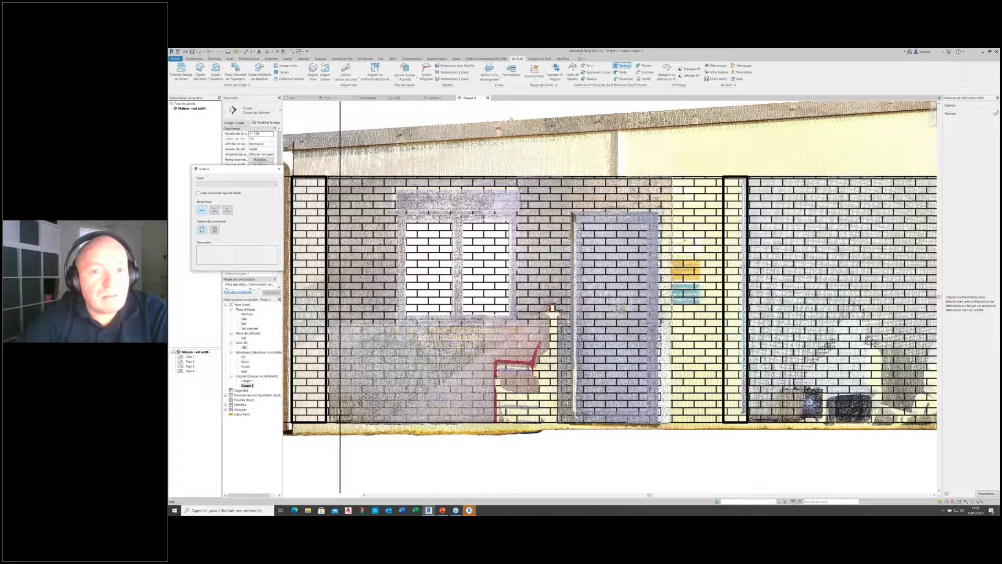
click(233, 183)
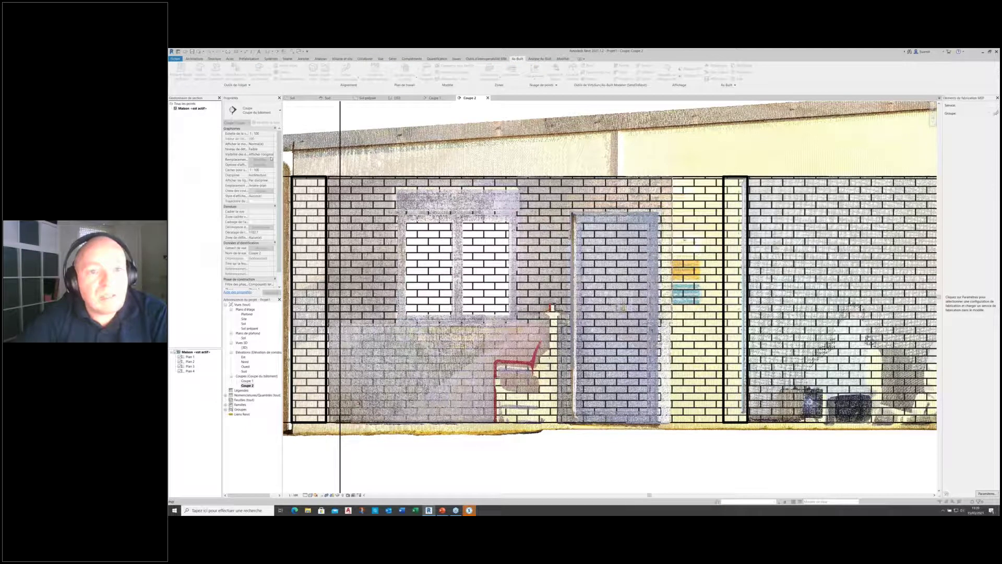
click(486, 72)
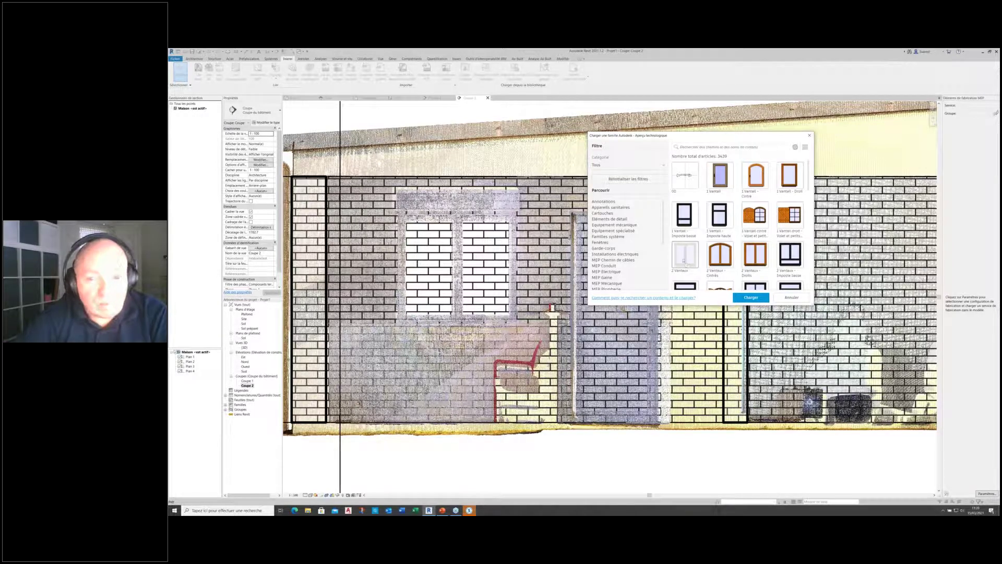
click(686, 261)
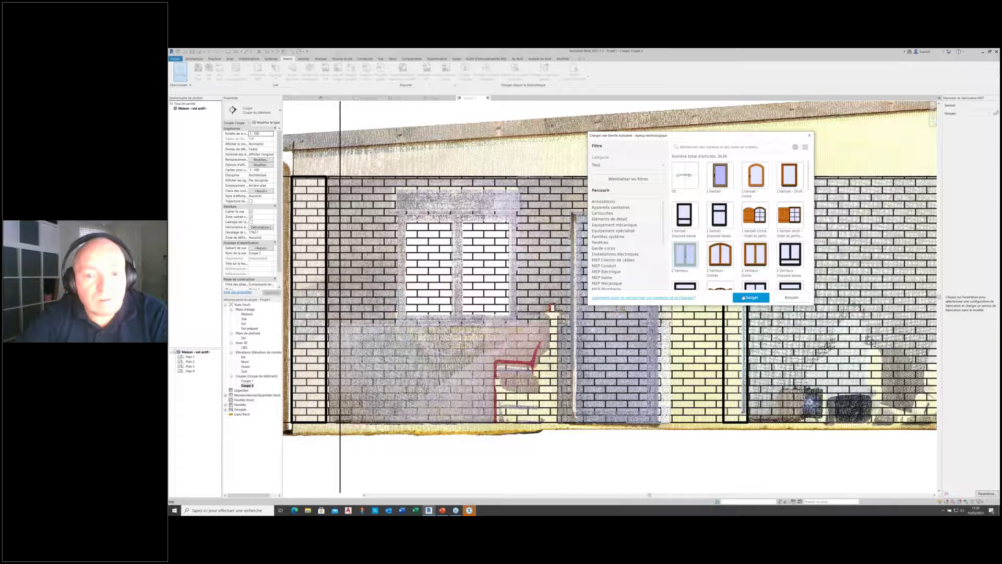
click(744, 298)
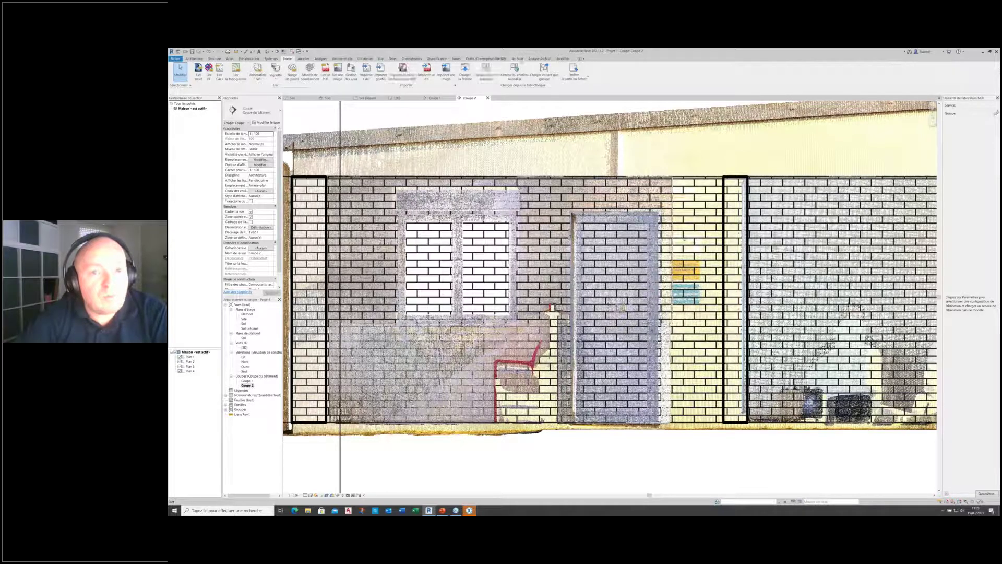
- Place a 2 Vantaux window over the scanned window opening using two diagonal corner points, creating a new family type
click(518, 59)
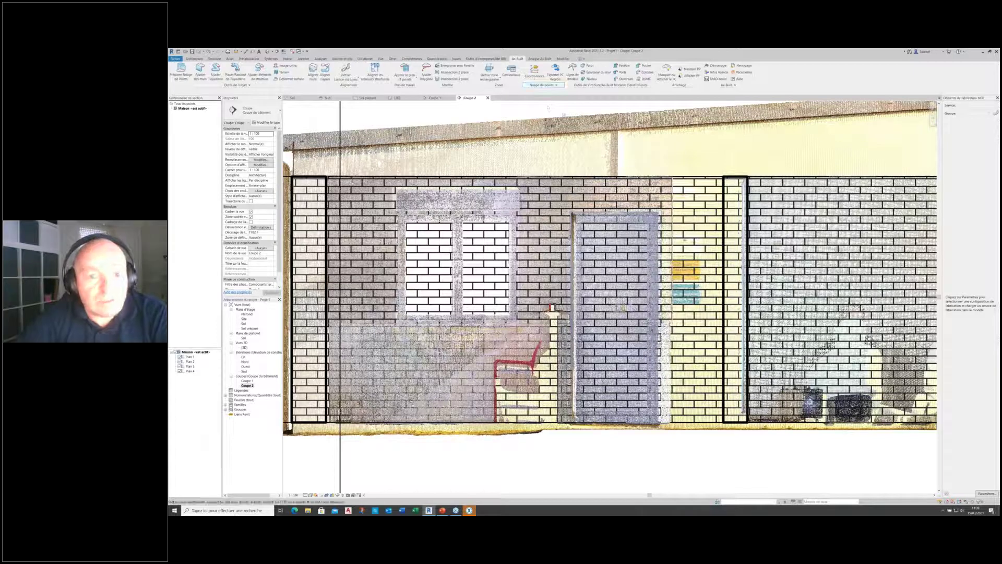
click(622, 66)
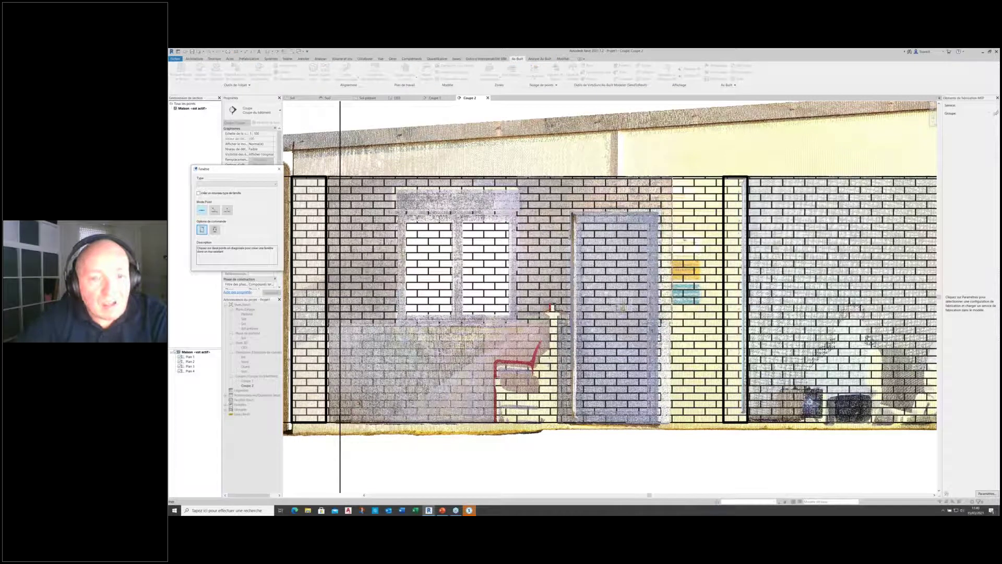
scroll(405, 316, up, 5)
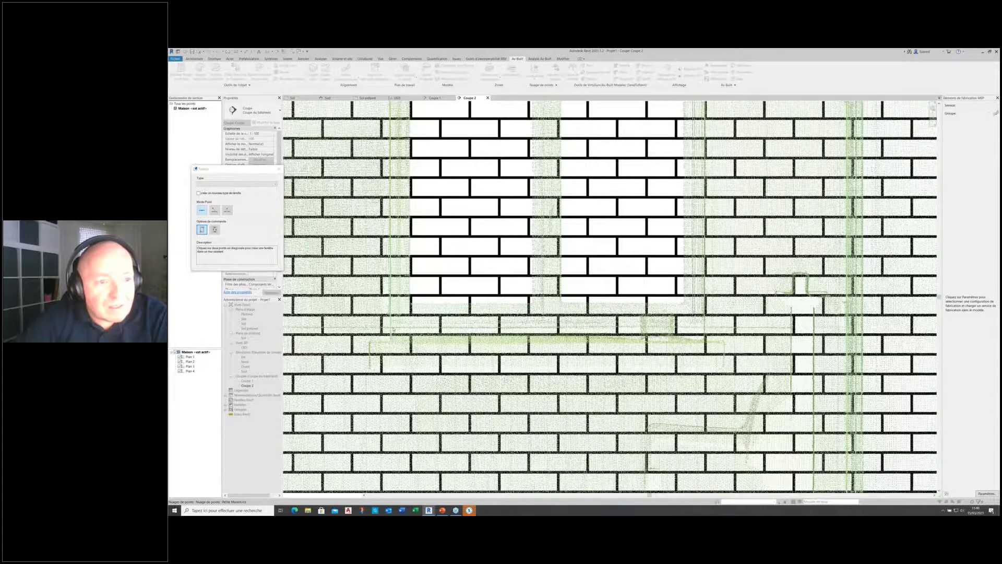
scroll(393, 330, down, 3)
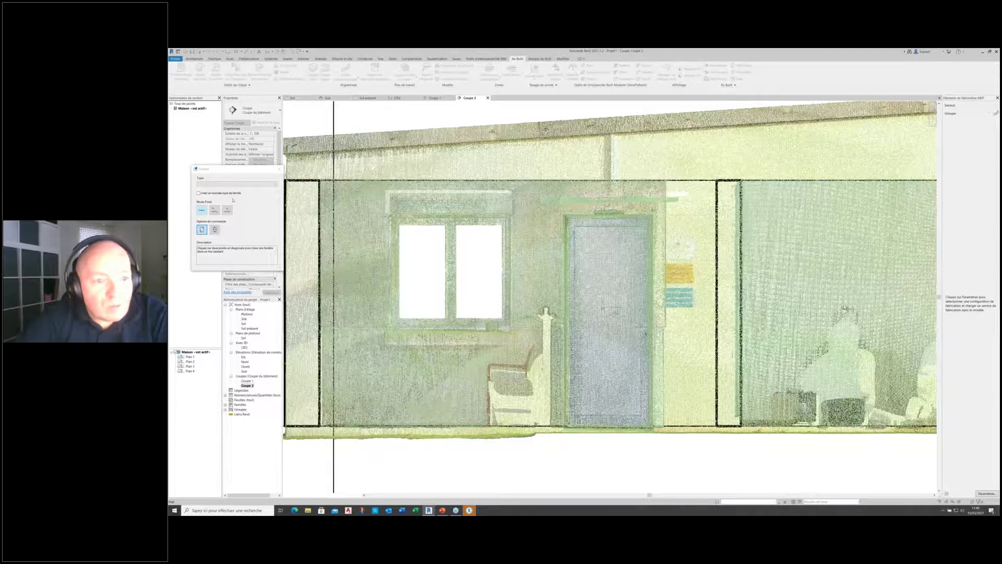
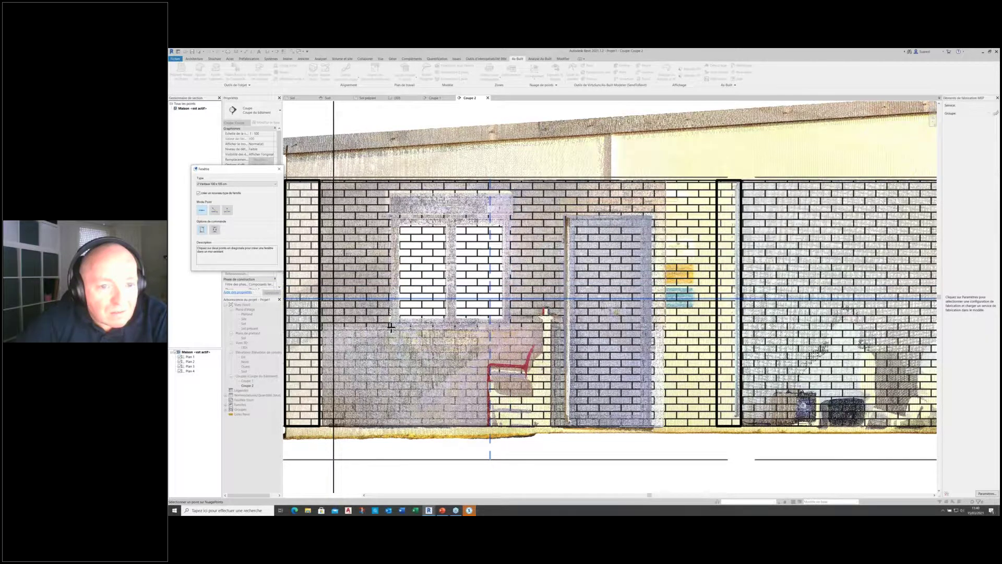
scroll(637, 203, up, 3)
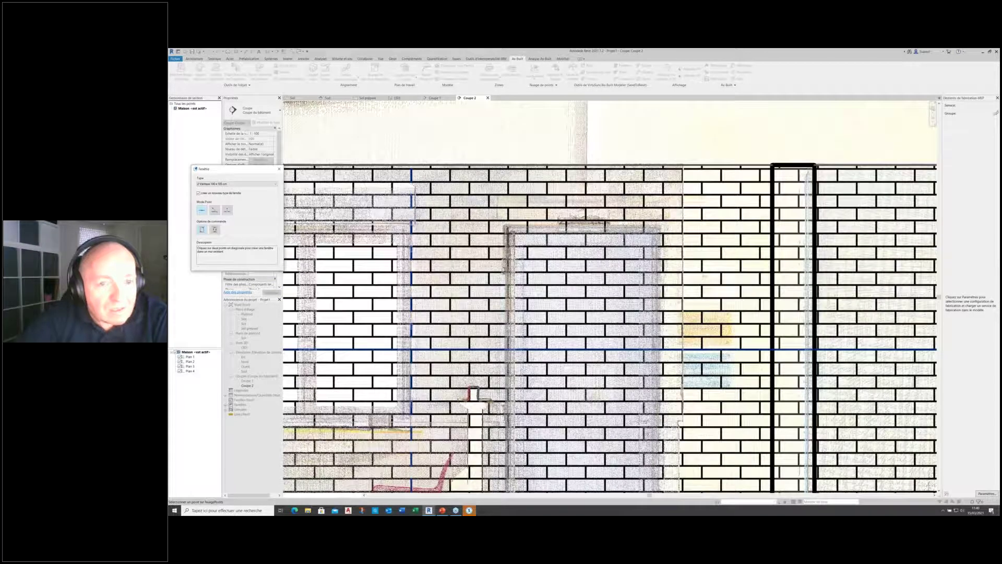
scroll(415, 222, up, 2)
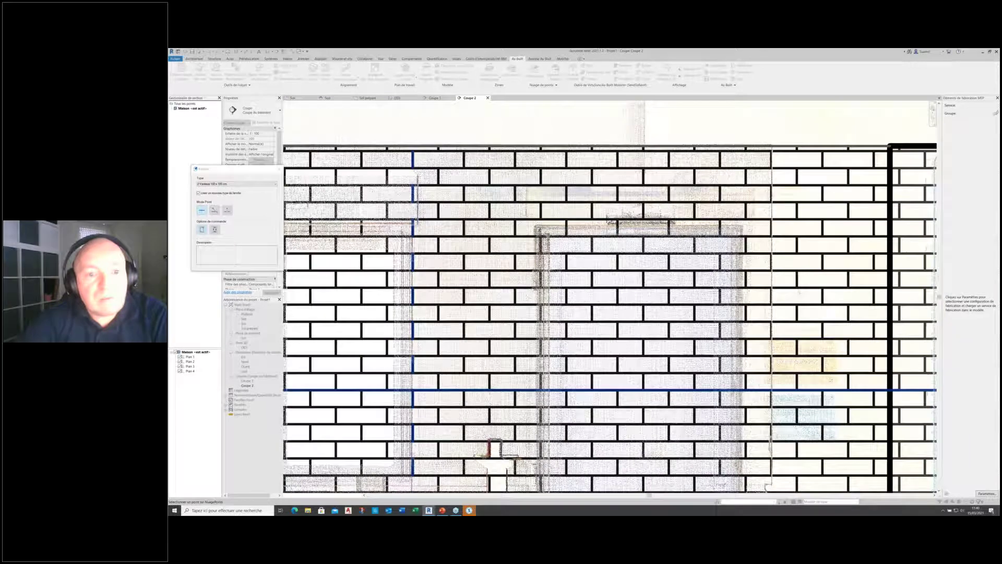
click(414, 223)
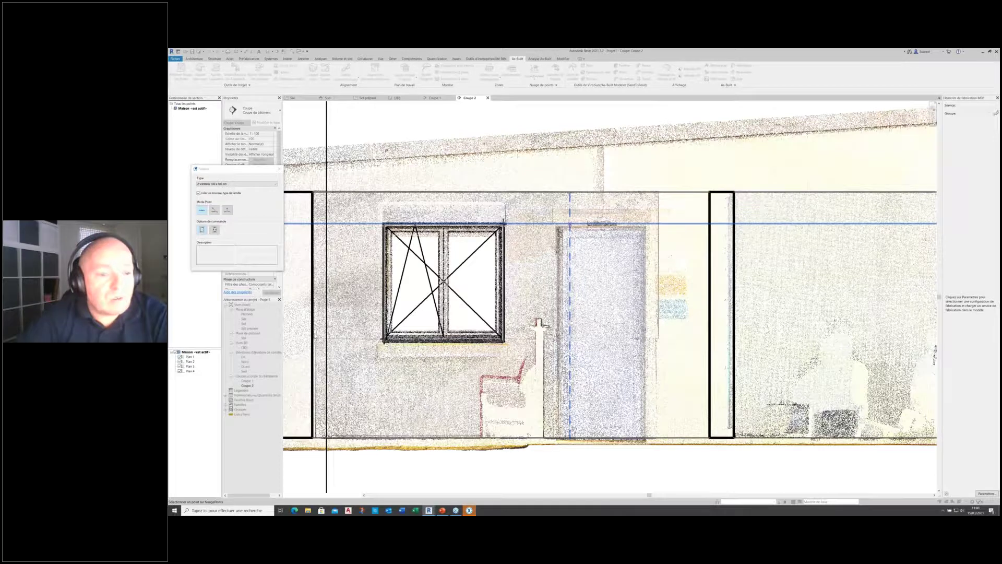
key(Escape)
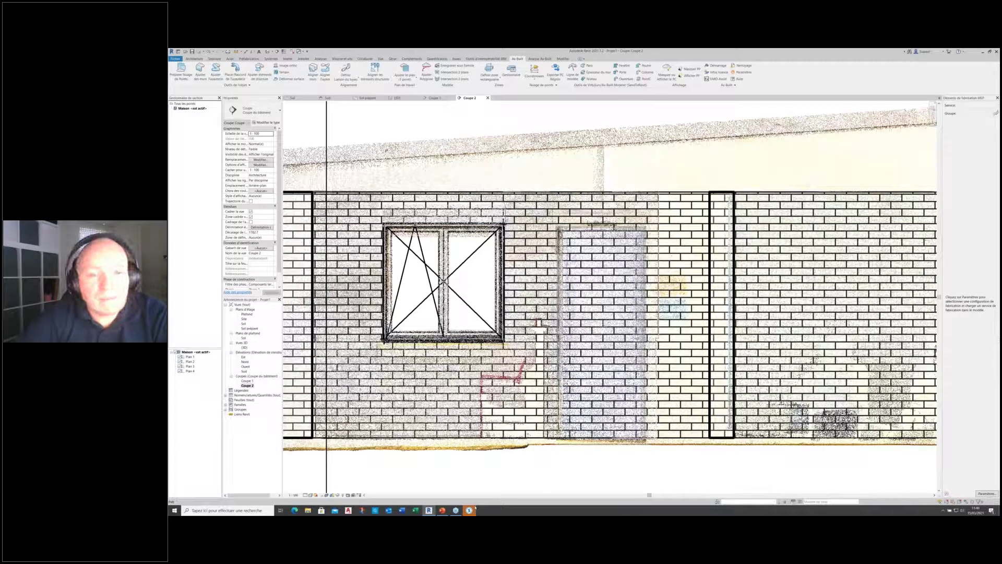
- Open the 3D view of the house and display the point cloud over the model around the new window
click(244, 347)
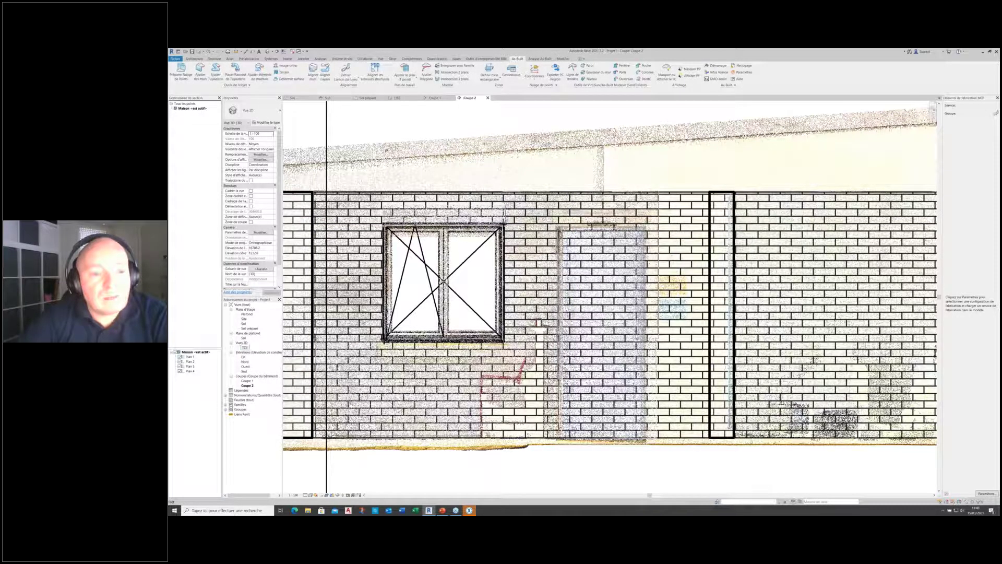
click(242, 345)
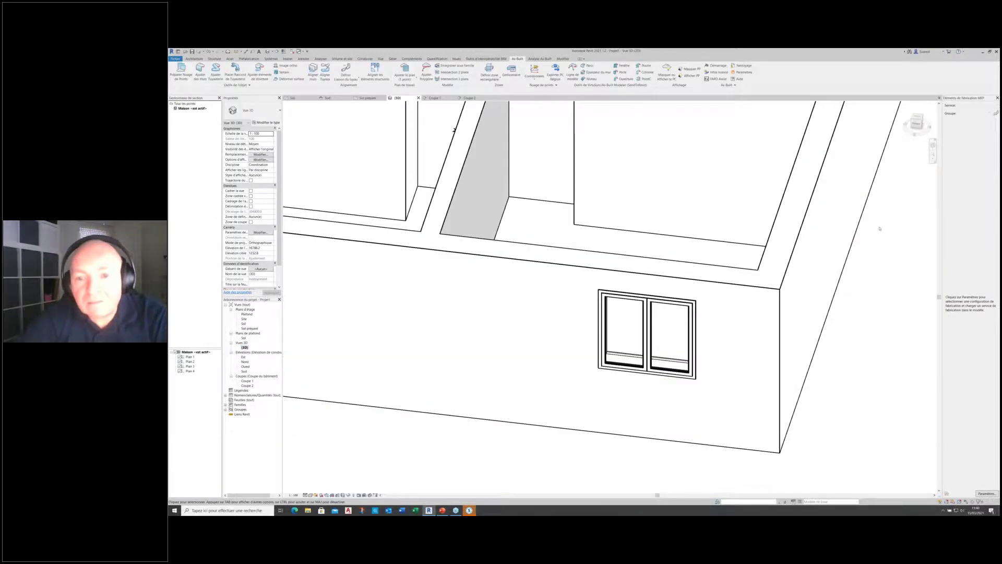
scroll(875, 229, down, 3)
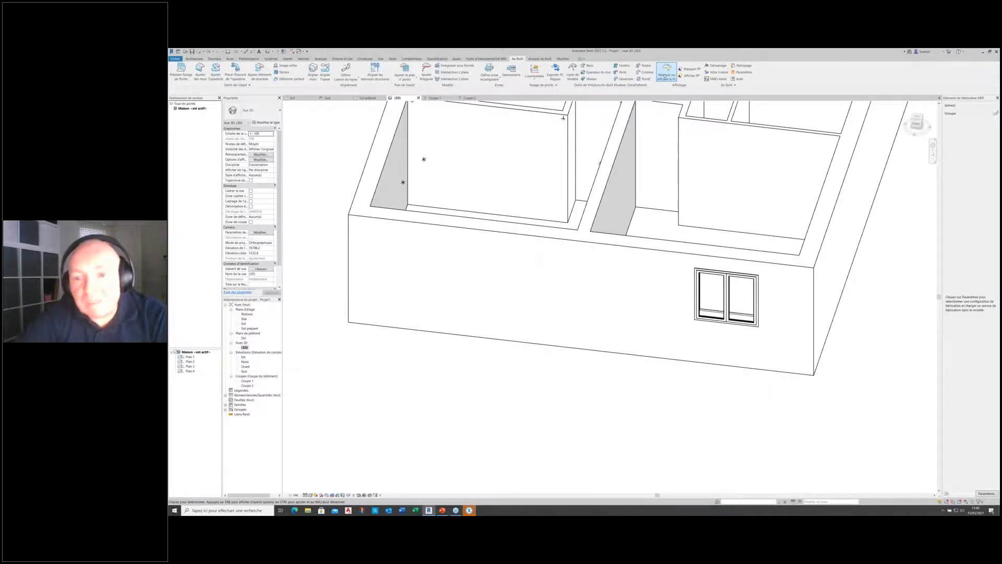
click(665, 75)
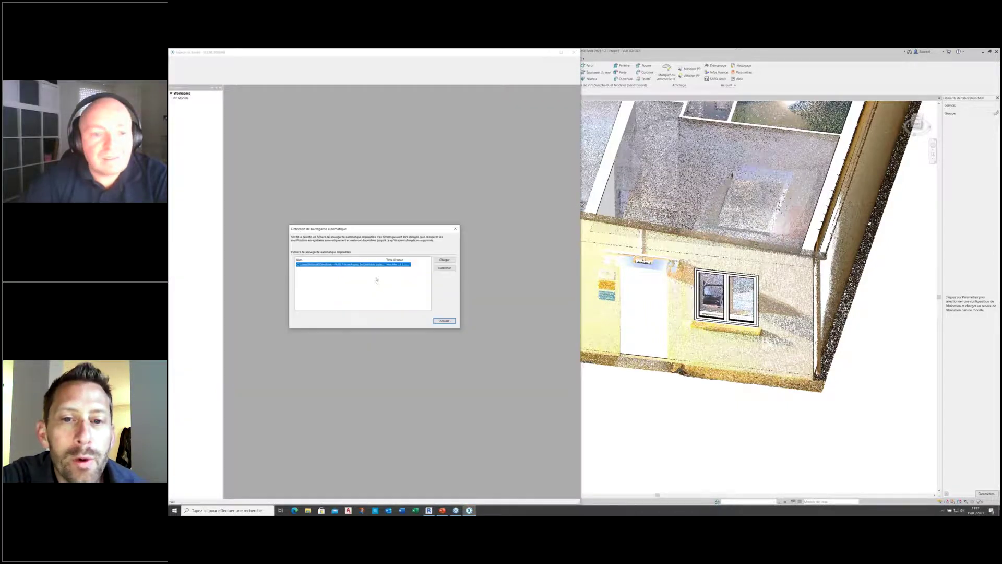
- In FARO SCENE, dismiss the autosave recovery, cancel the SD card project transfer and open the Petite_Maison project
click(440, 321)
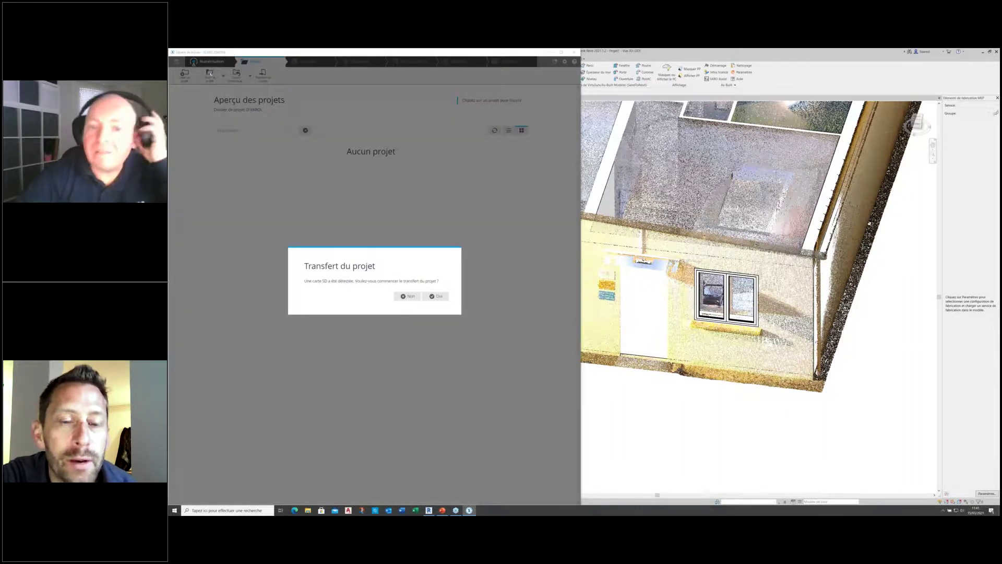
click(436, 296)
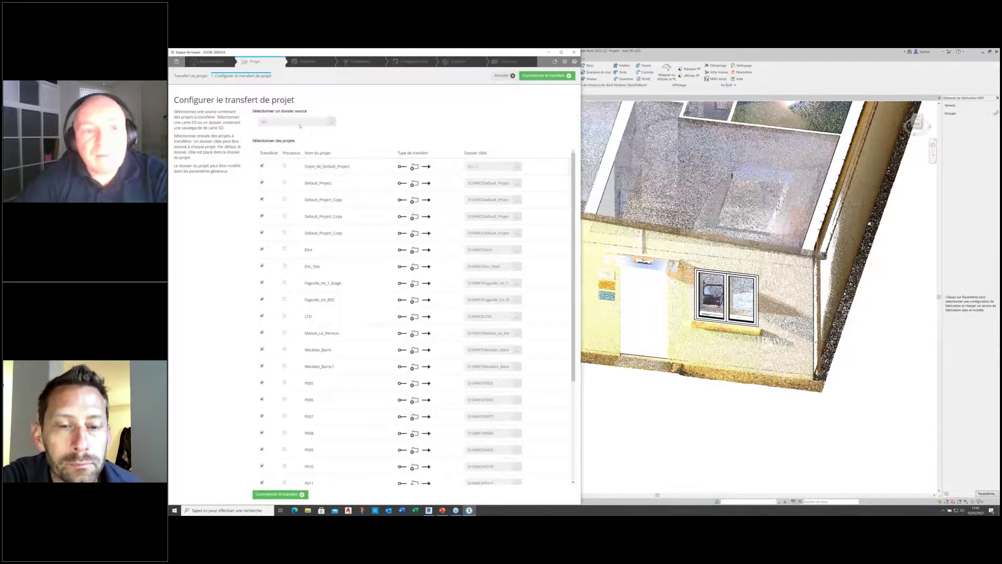
click(515, 77)
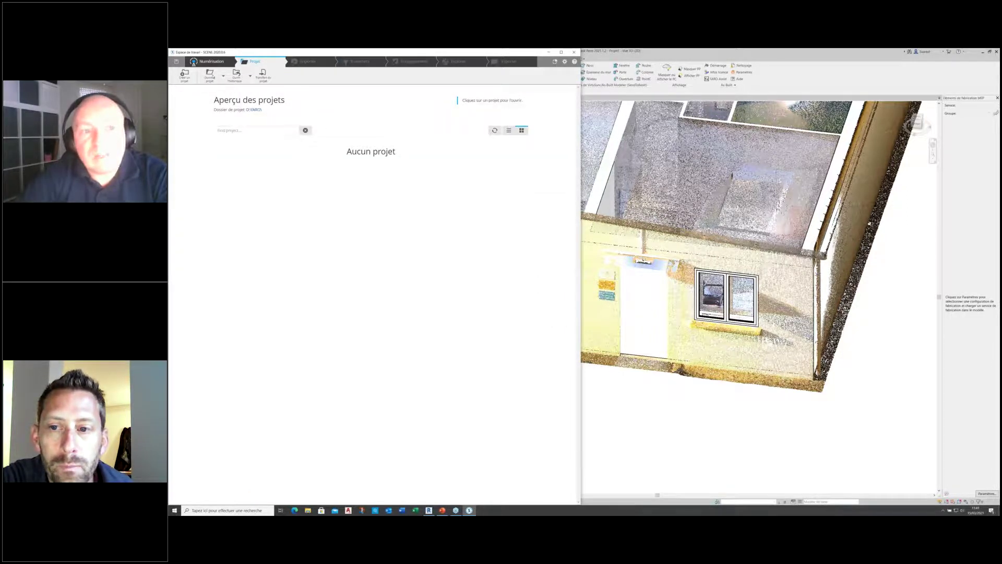
click(209, 75)
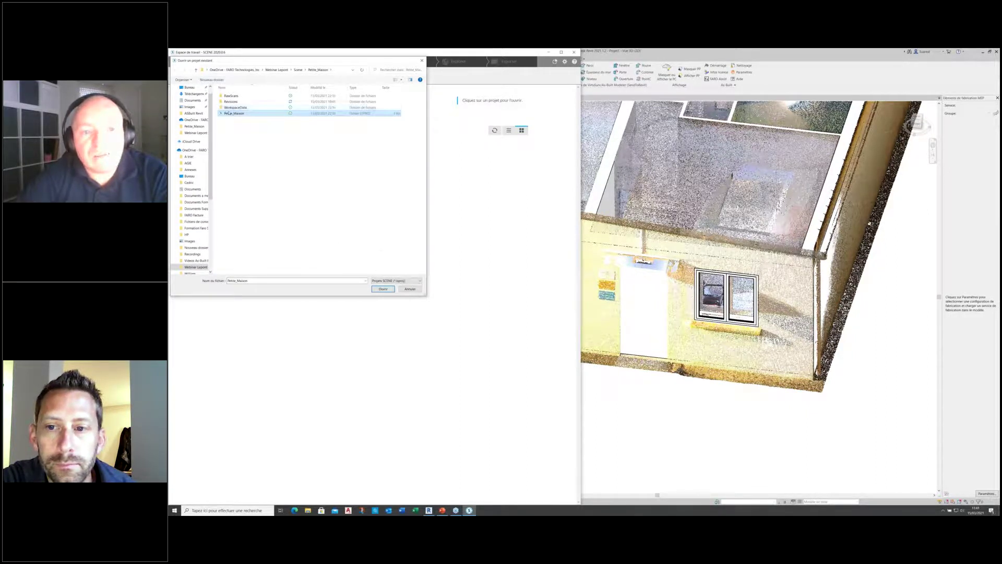
click(384, 288)
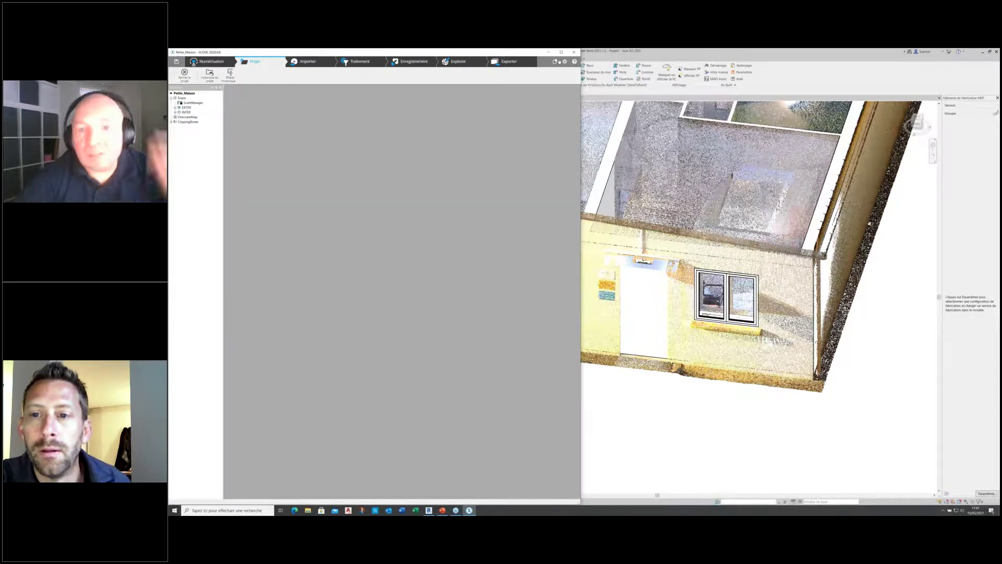
- Bring up the As-Built modelling tools for Revit from the SCENE applications
click(556, 62)
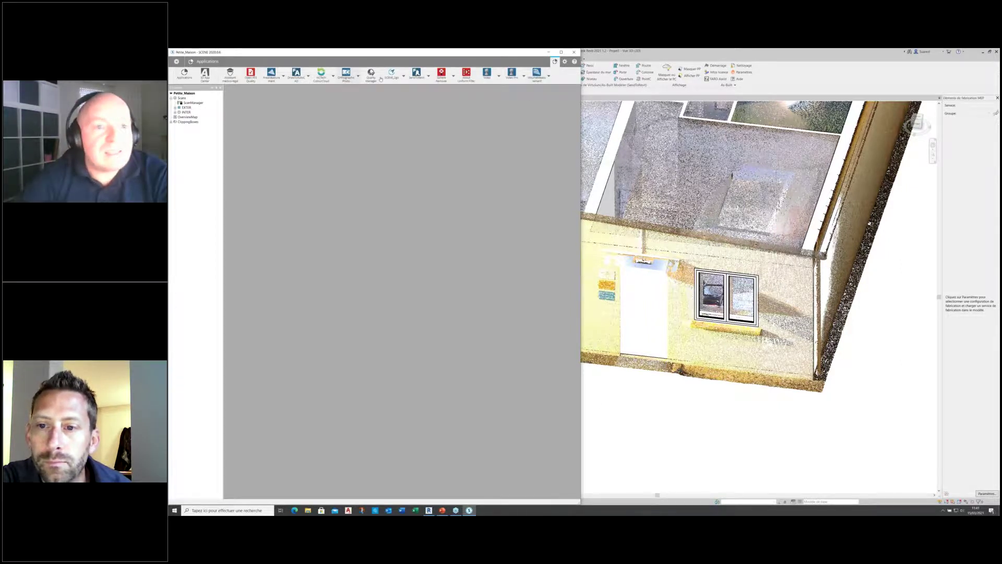
click(429, 76)
click(425, 91)
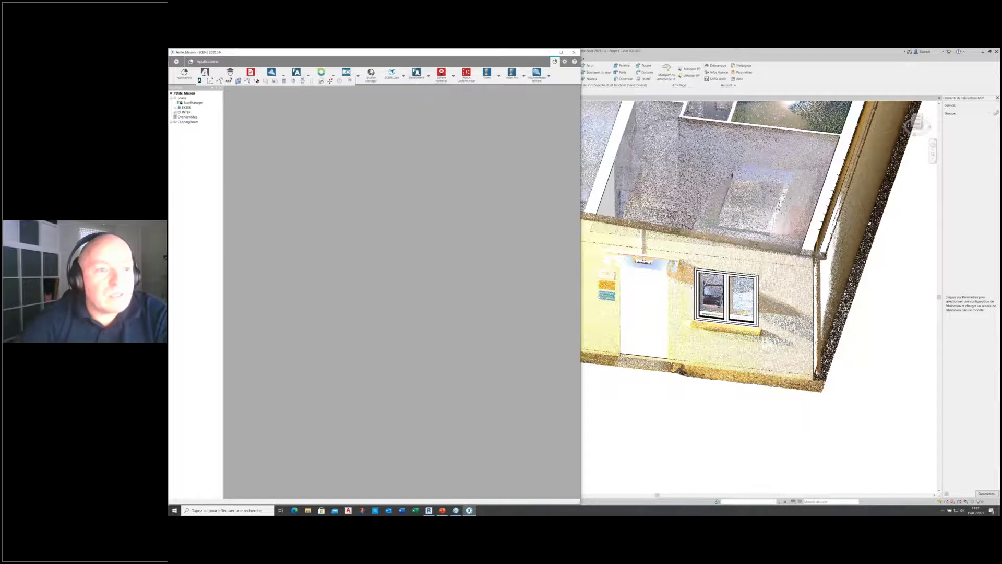
- Open the NumeroAffaire_NomClient_003 scan from the INTER cluster and frame the two-leaf window beside the desk
click(175, 113)
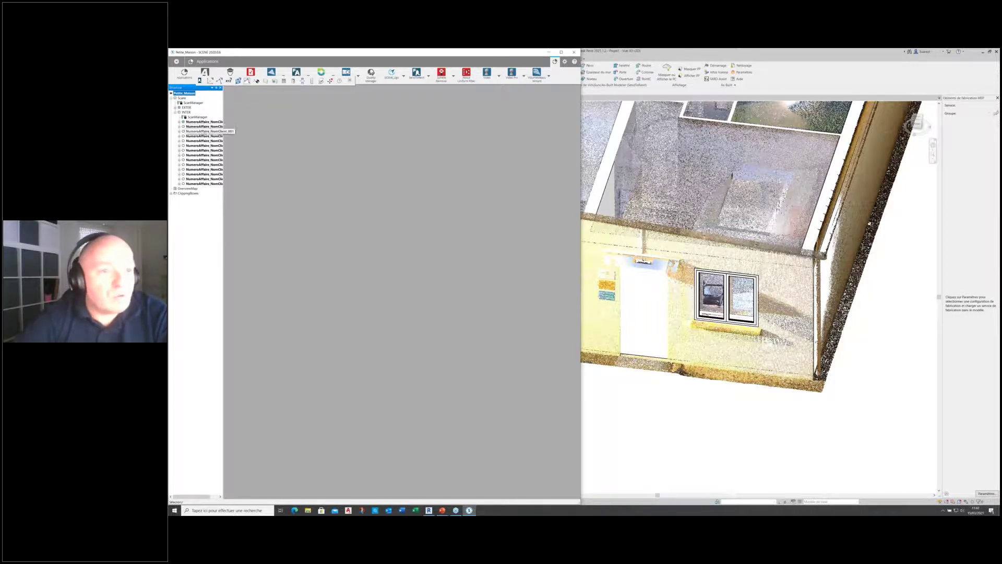
click(207, 133)
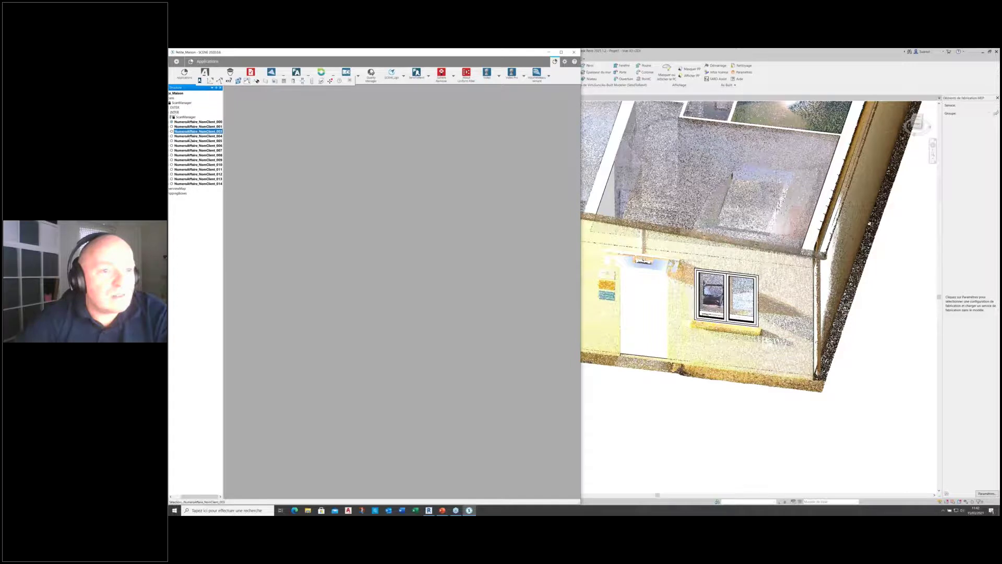
double_click(205, 132)
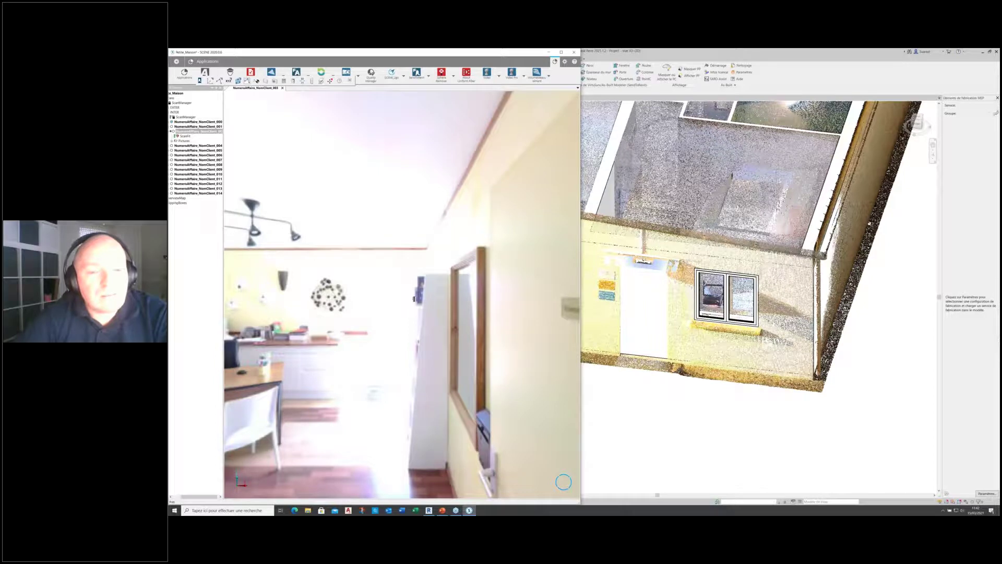
drag(387, 192, 385, 167)
scroll(385, 170, down, 2)
scroll(325, 228, up, 4)
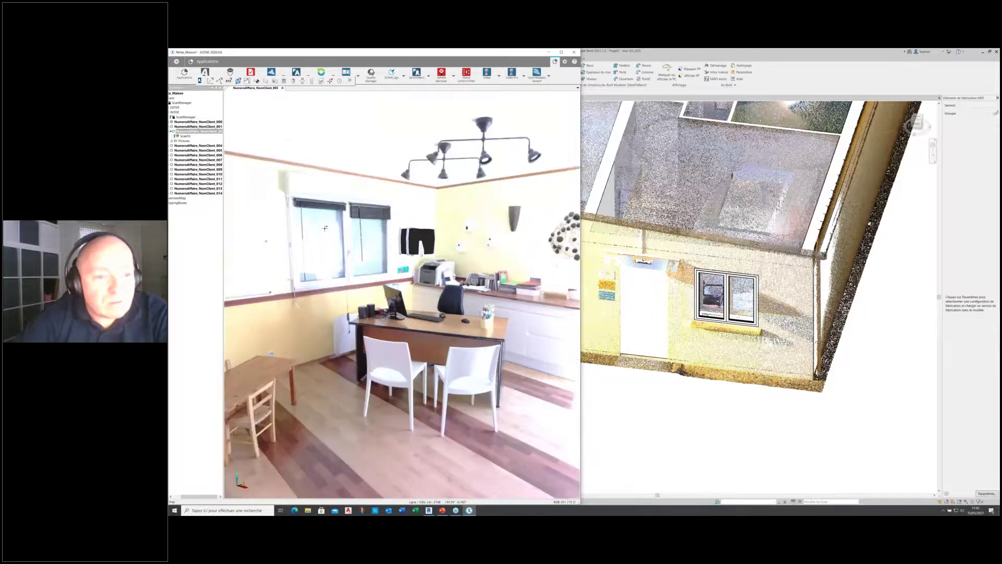
scroll(360, 217, up, 2)
drag(305, 211, 367, 227)
scroll(366, 227, up, 3)
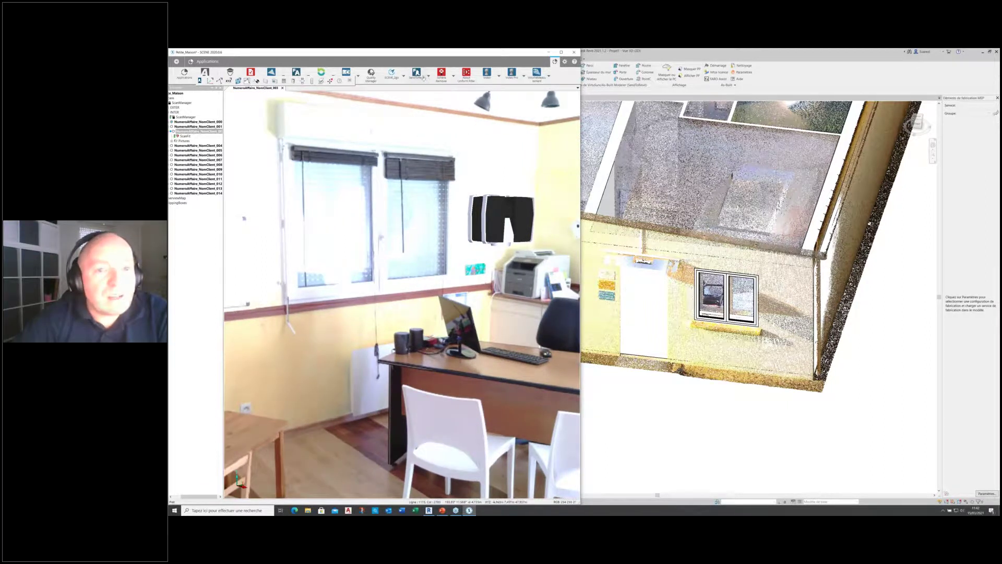
- Create a two-leaf window from the scan image using its lower and upper diagonal corners, then return to Revit and end the command
mouse_move(199, 78)
mouse_down()
mouse_move(241, 167)
mouse_move(237, 103)
mouse_up()
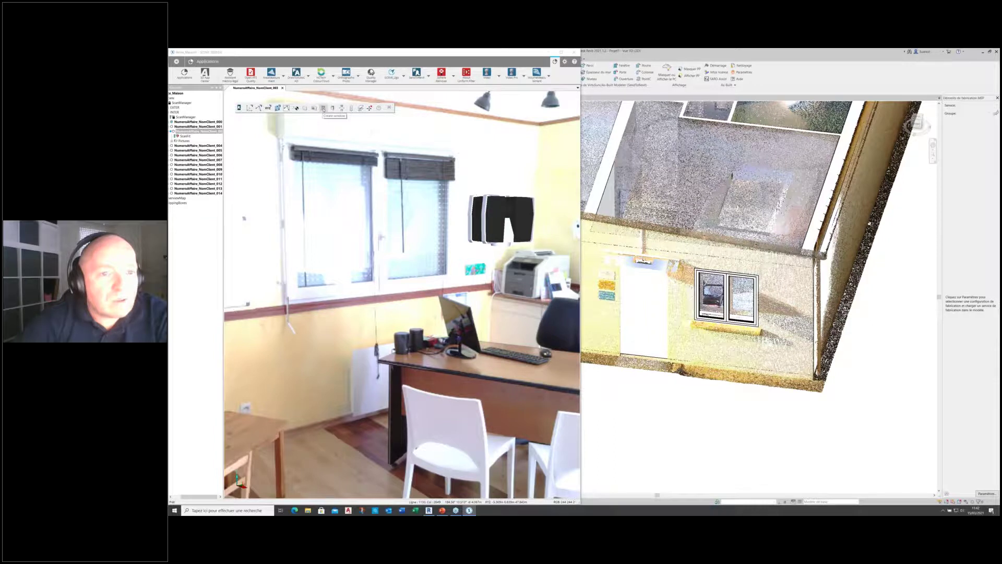
click(324, 109)
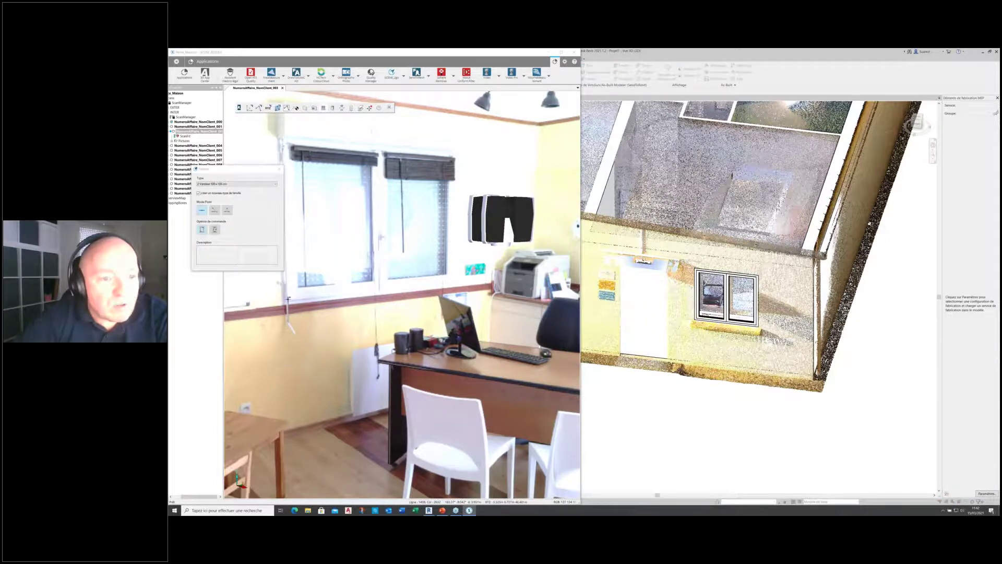
click(288, 299)
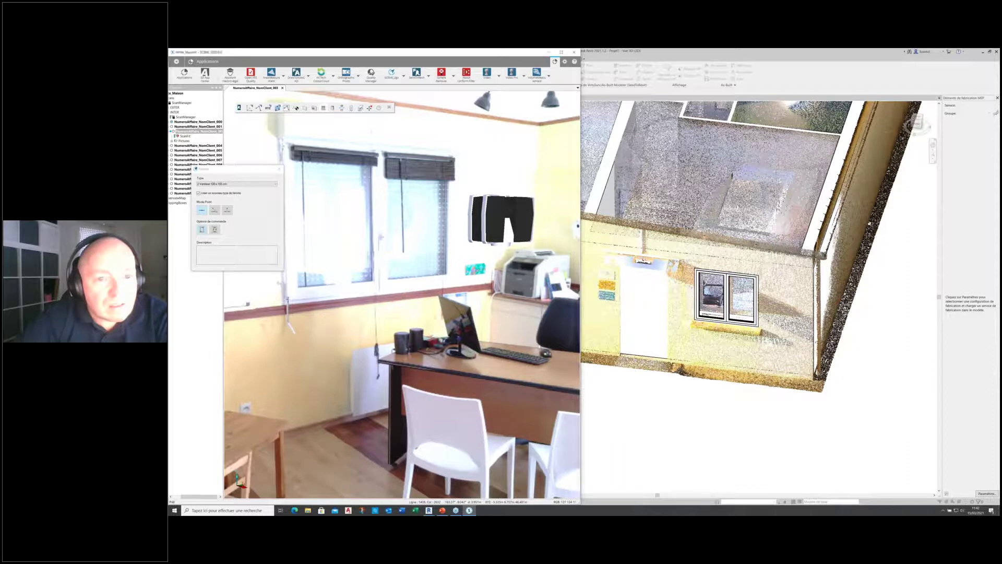
click(456, 151)
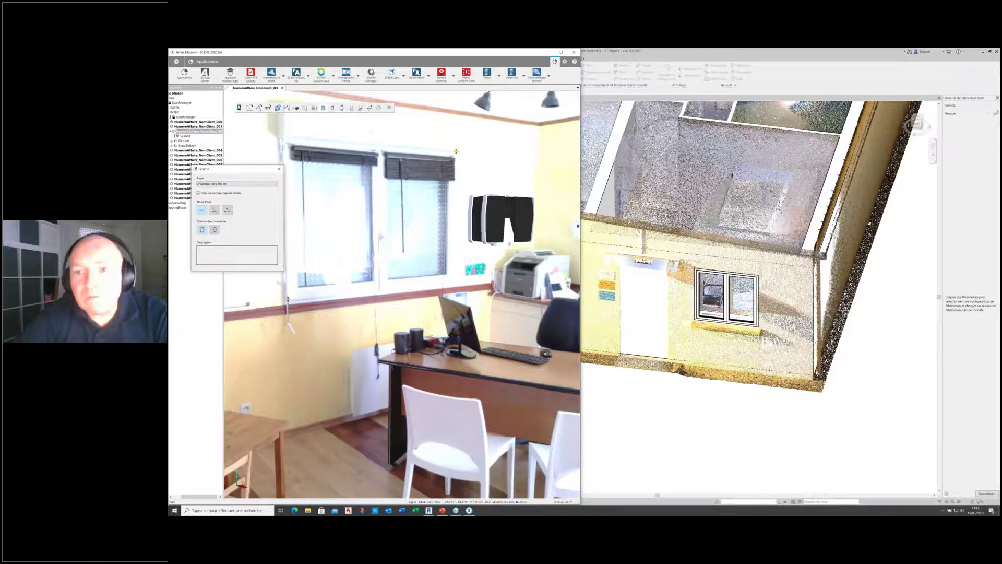
click(807, 74)
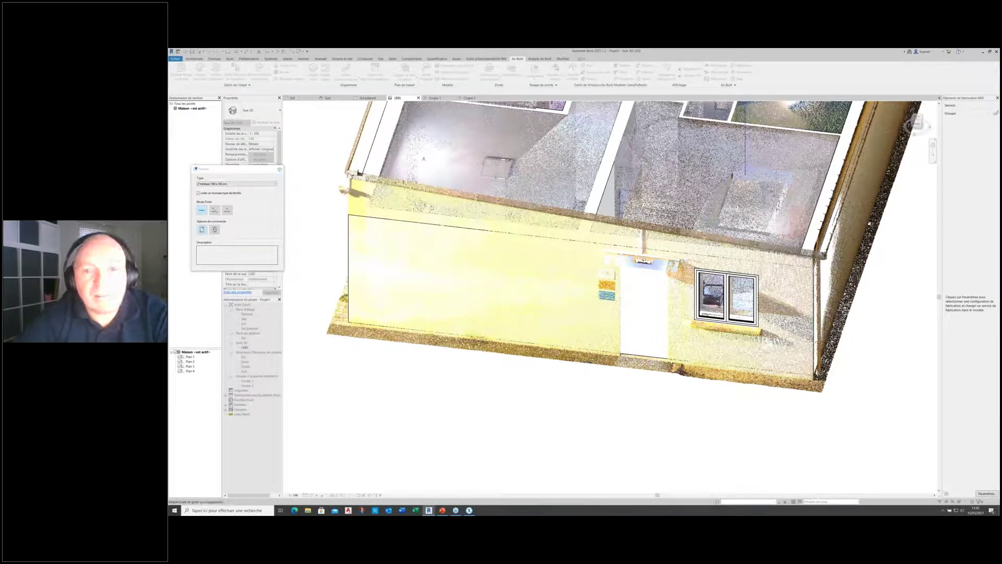
key(Escape)
- Hide the point cloud in the 3D view and orbit the house to show both exterior walls with windows
shift+middle_drag(424, 158, 502, 172)
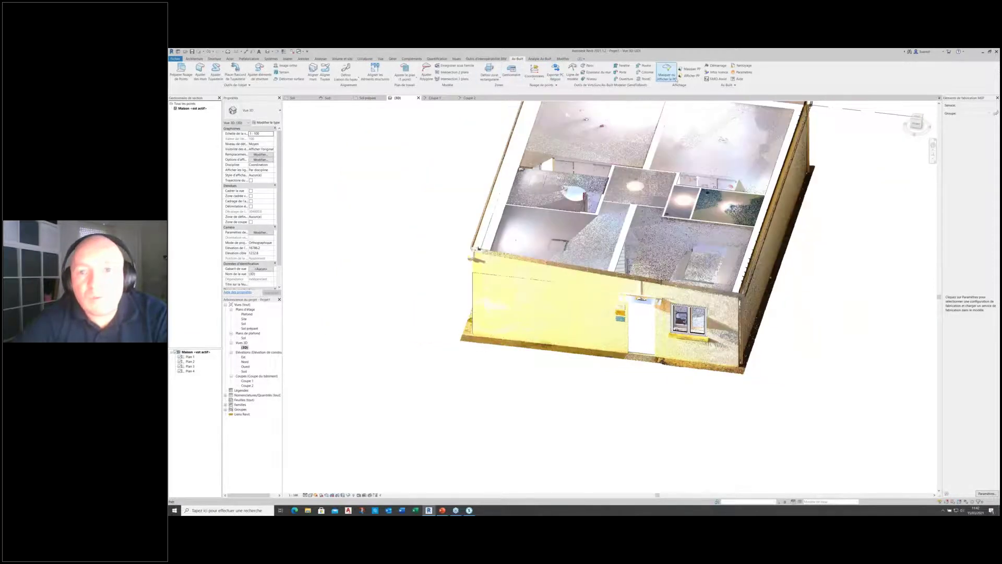
click(667, 74)
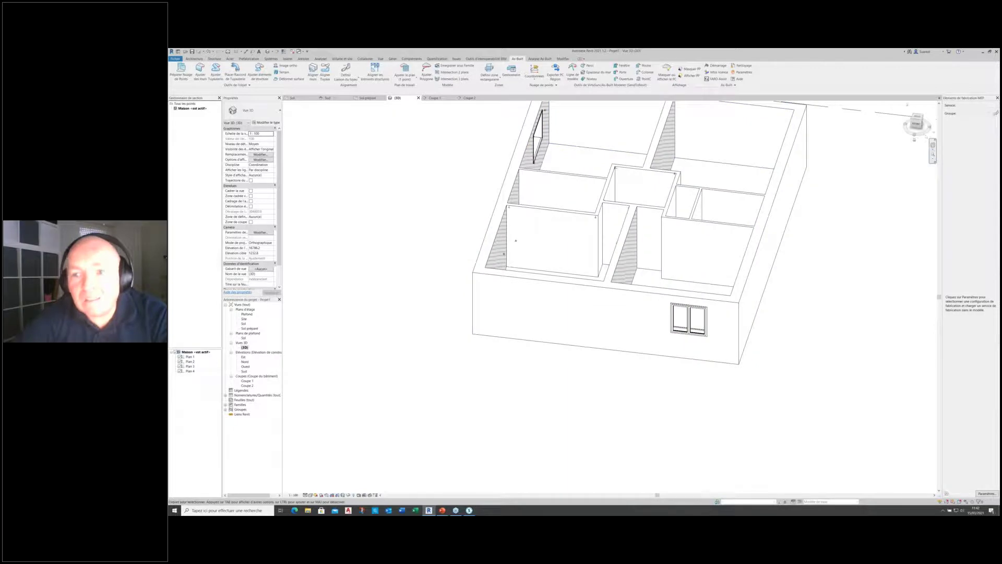
drag(915, 137, 822, 168)
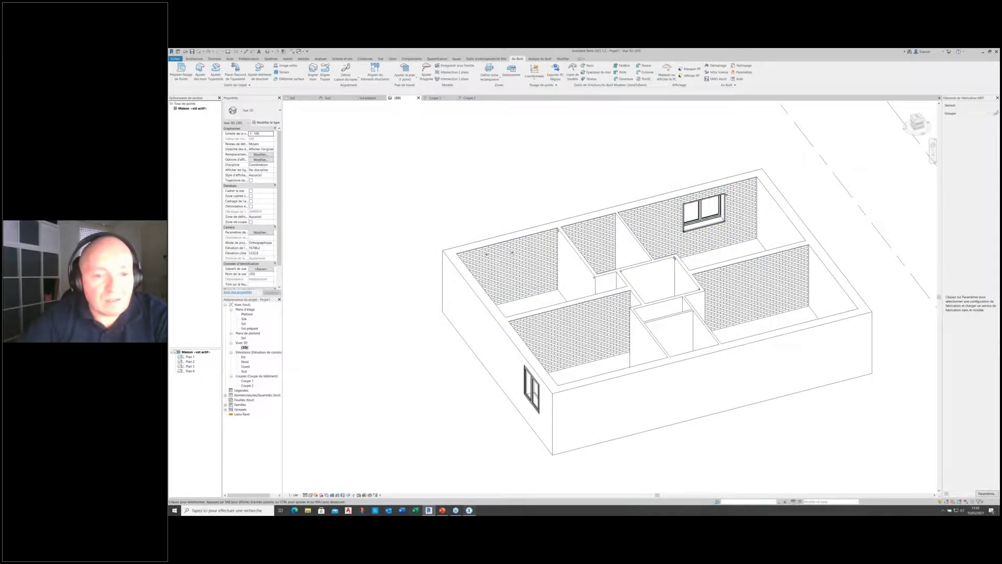
- Switch back to SCENE, turn the scan toward the entrance door and display the scan in greyscale instead of colour
click(469, 511)
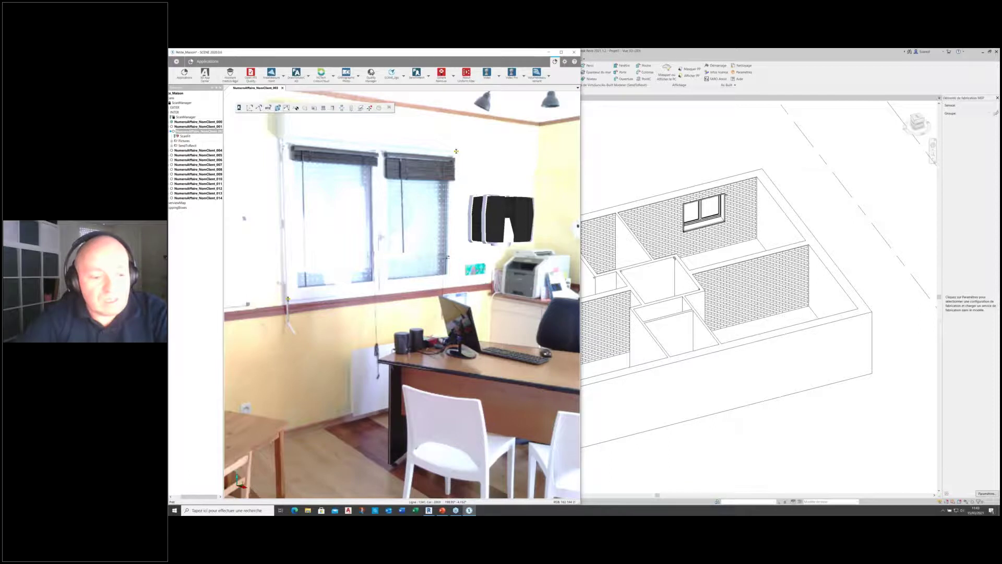
drag(440, 255, 400, 205)
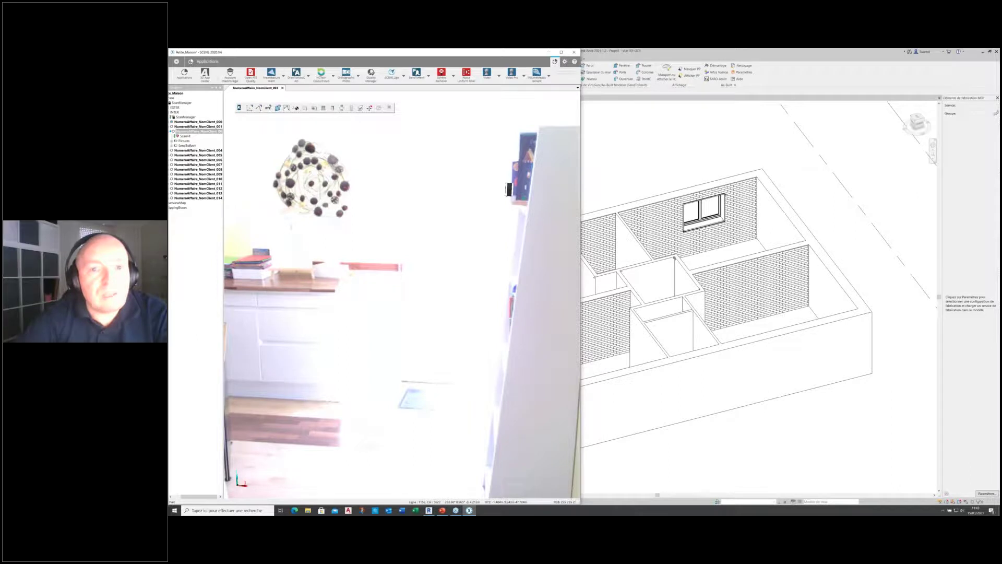
click(176, 62)
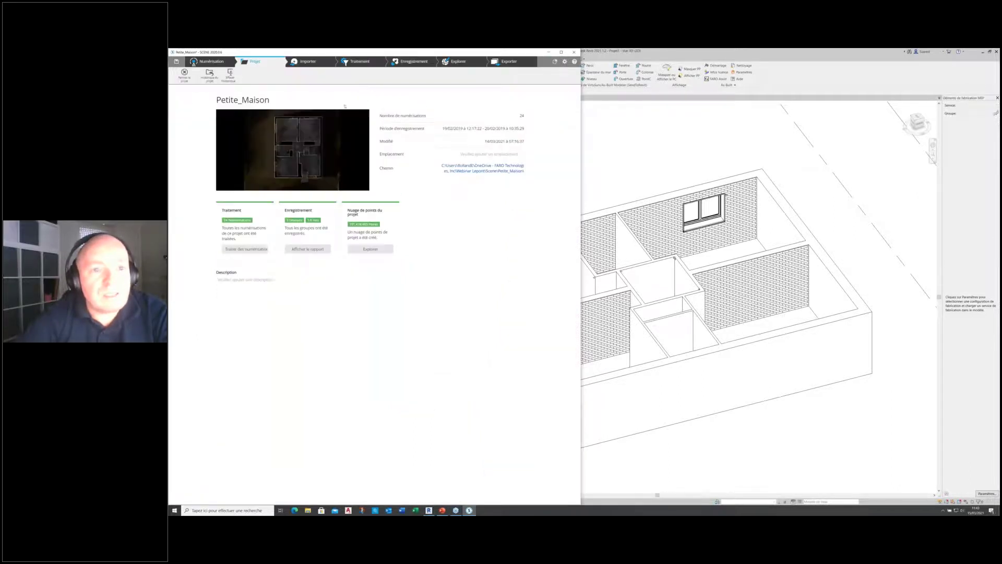
click(453, 63)
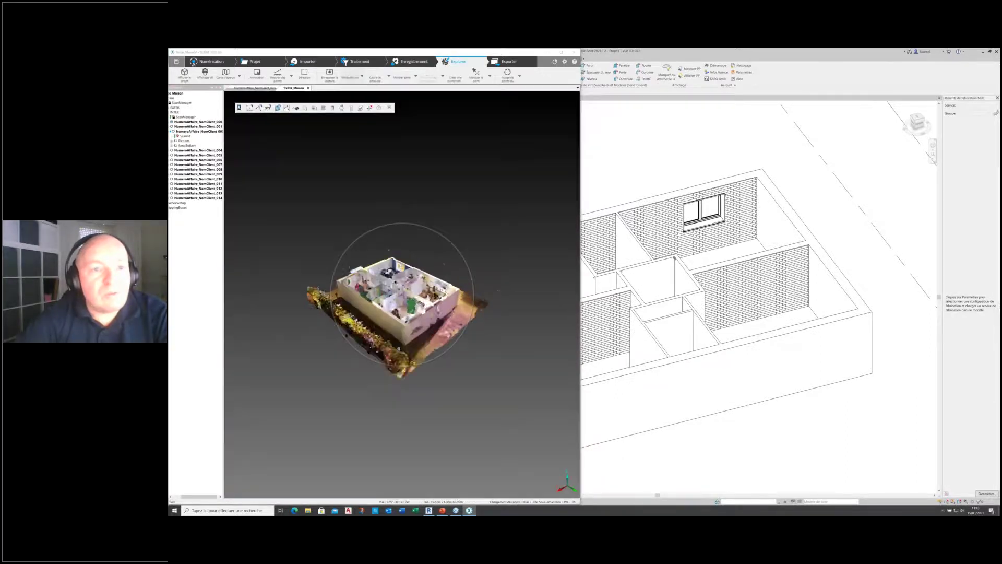
click(255, 88)
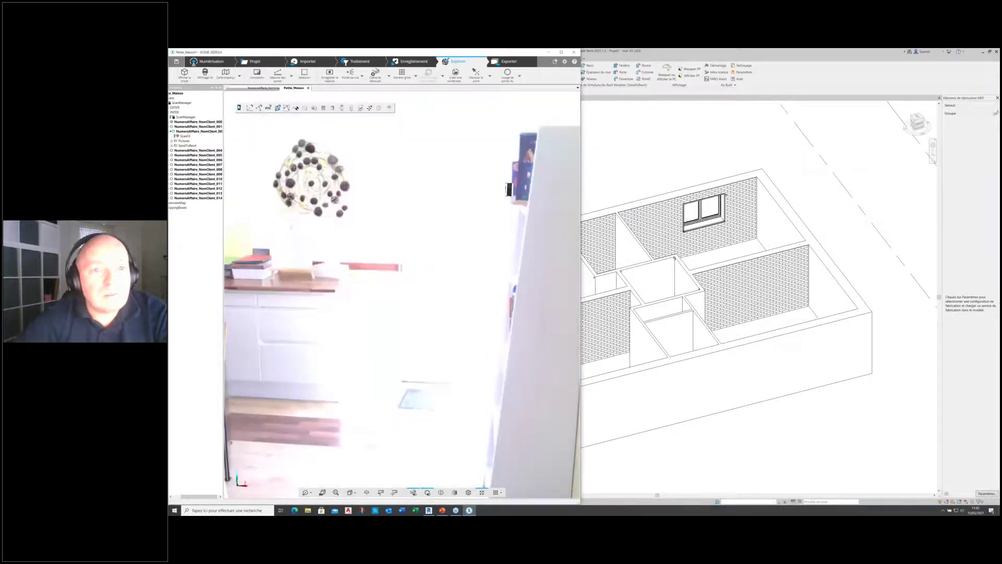
click(357, 77)
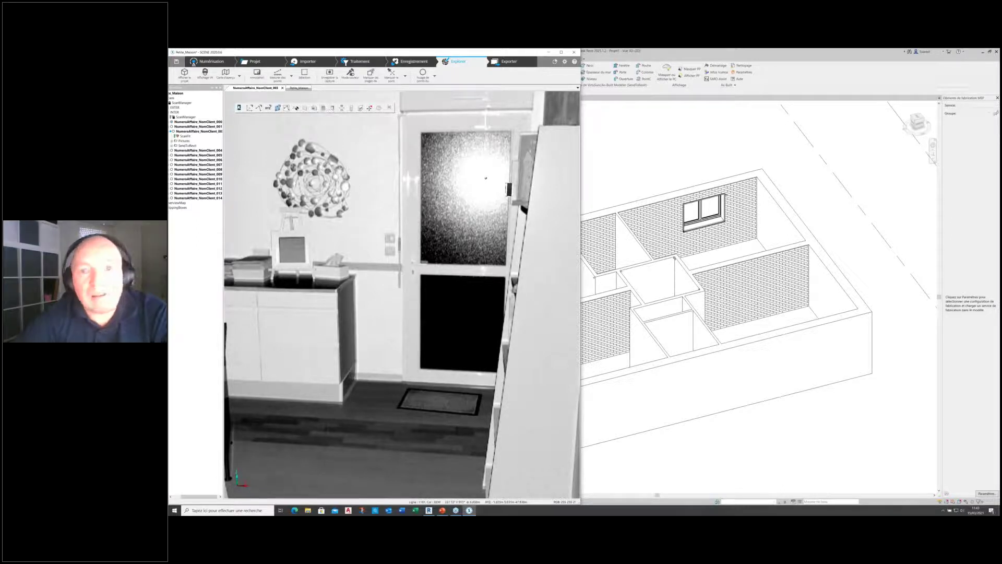
- Switch to Revit, start loading an Autodesk library family and filter the content by the Portes category
click(621, 136)
click(288, 60)
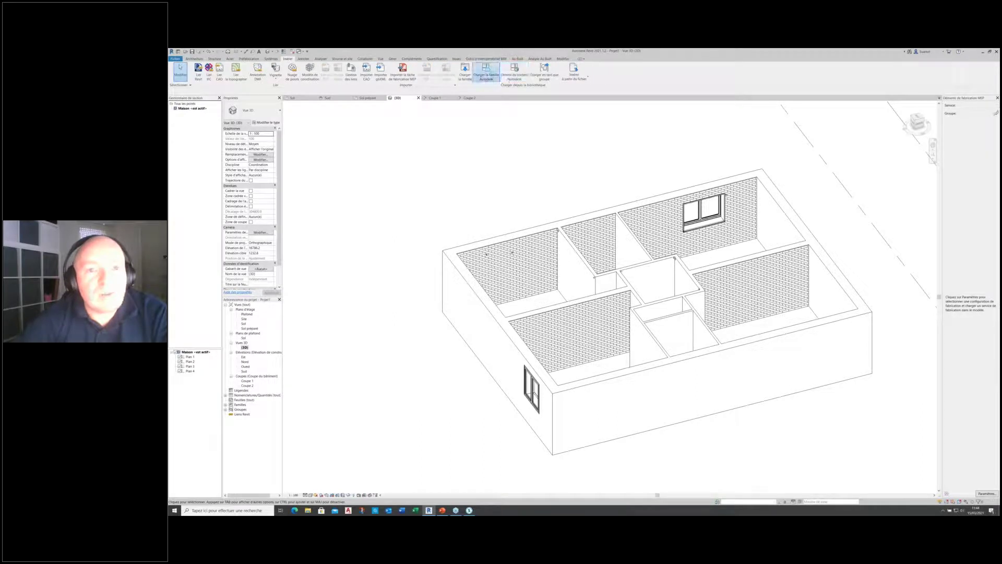
click(486, 74)
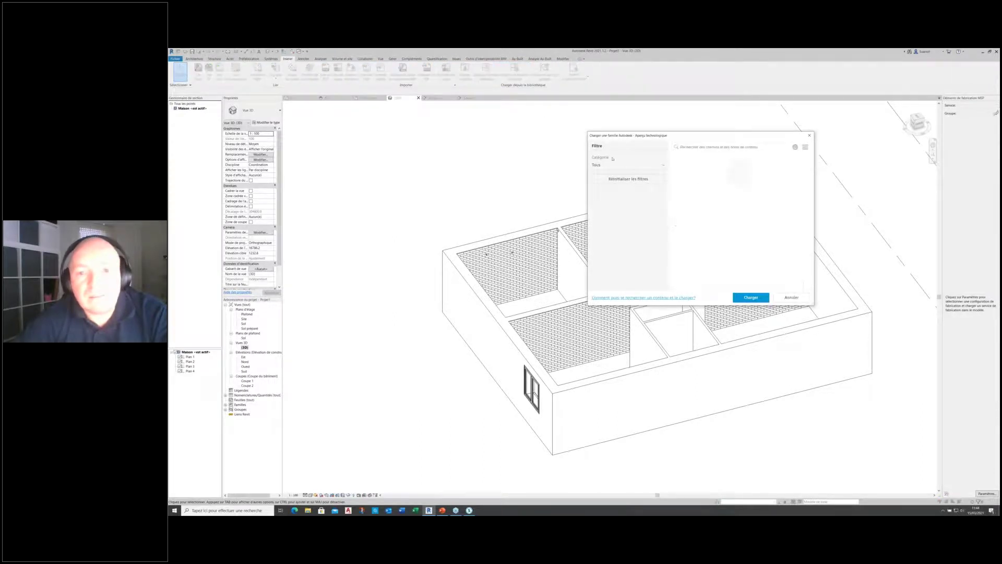
click(613, 165)
scroll(628, 223, down, 2)
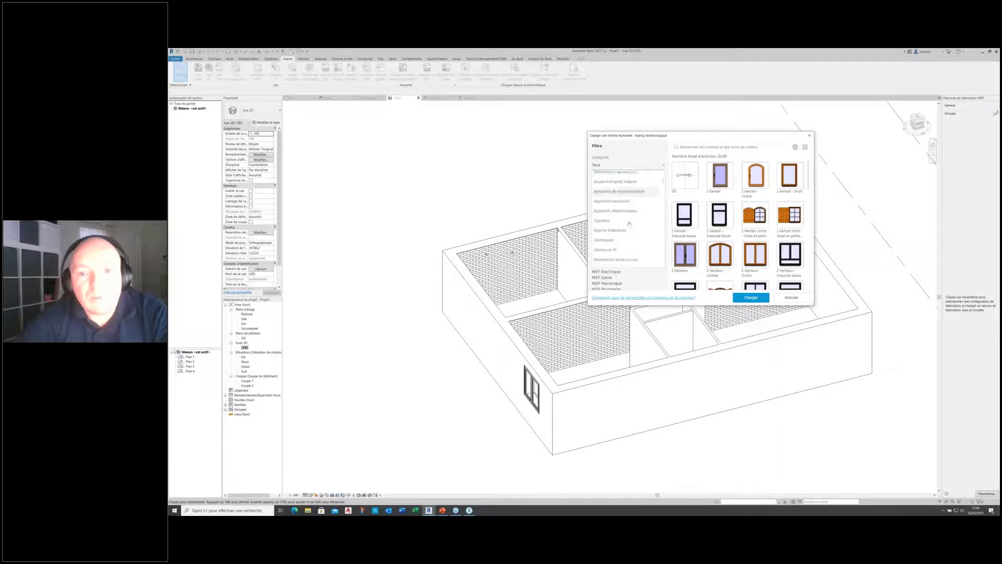
scroll(628, 224, down, 5)
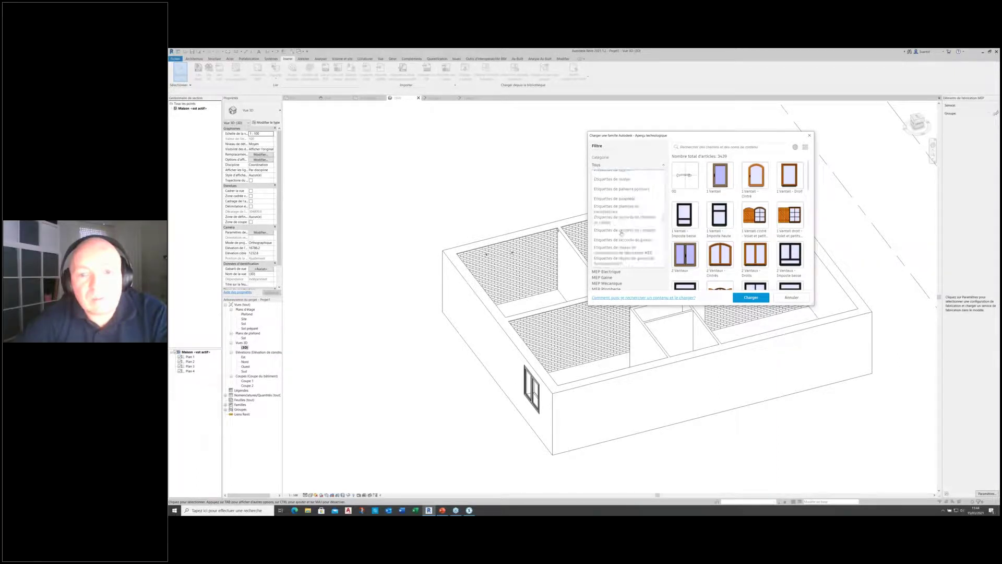
scroll(617, 239, down, 6)
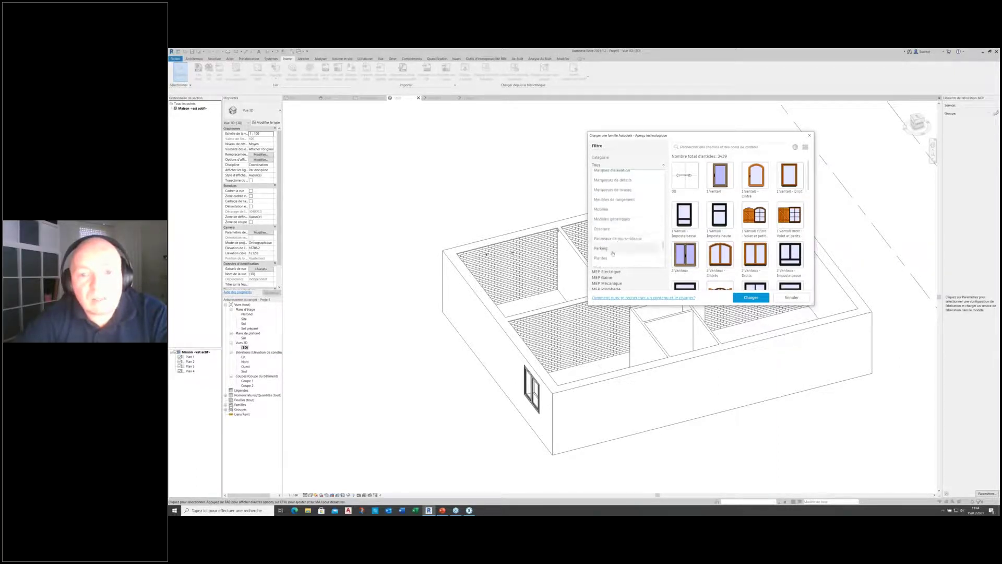
click(614, 251)
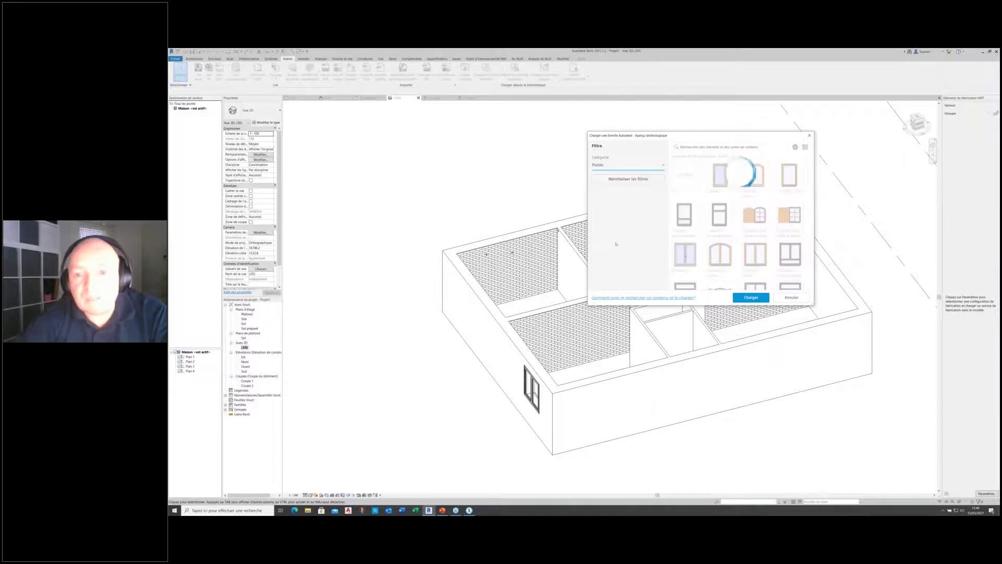
- Find the Simple vitrée glazed door family among the library doors and load it into the project
scroll(740, 219, down, 3)
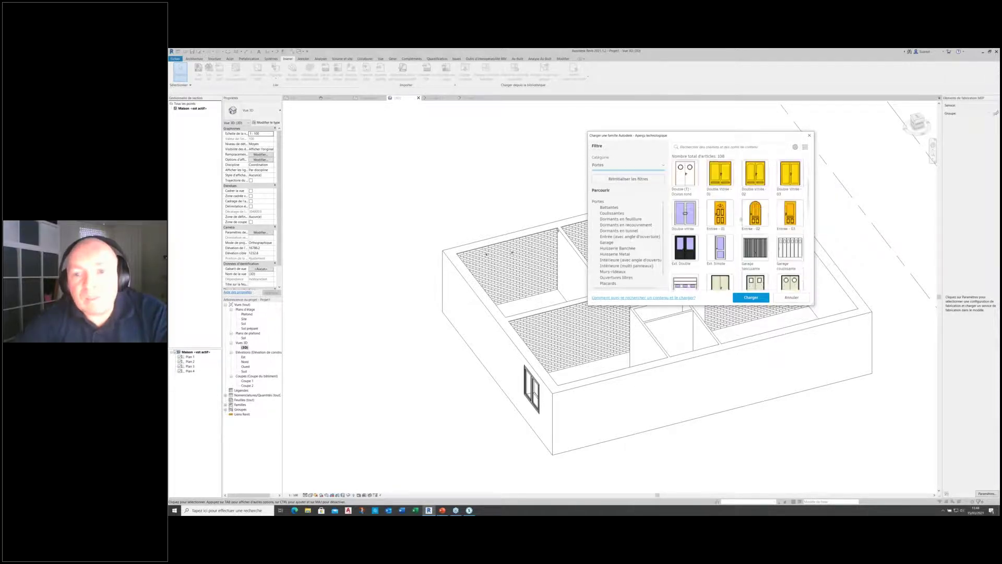
scroll(738, 221, down, 5)
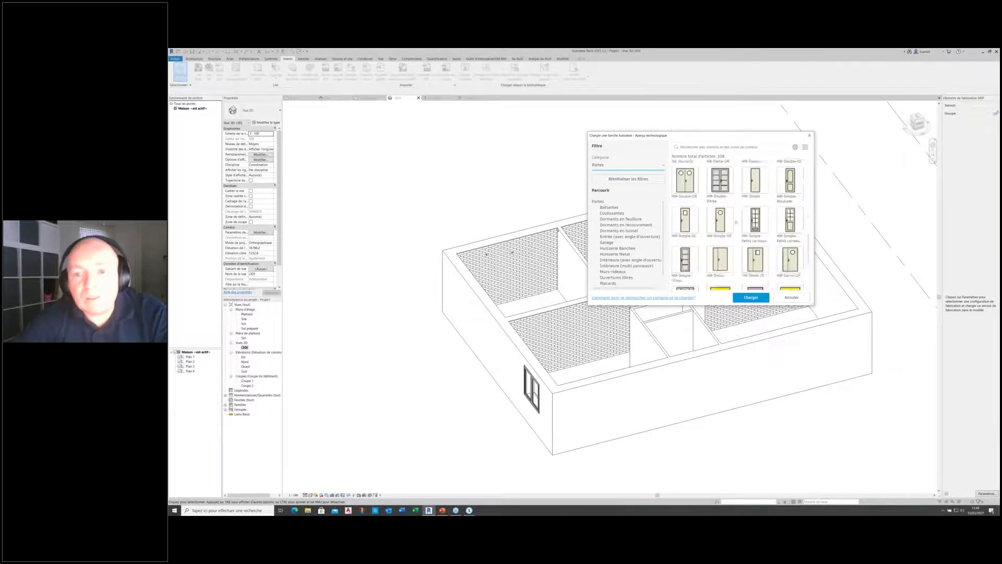
scroll(734, 221, down, 5)
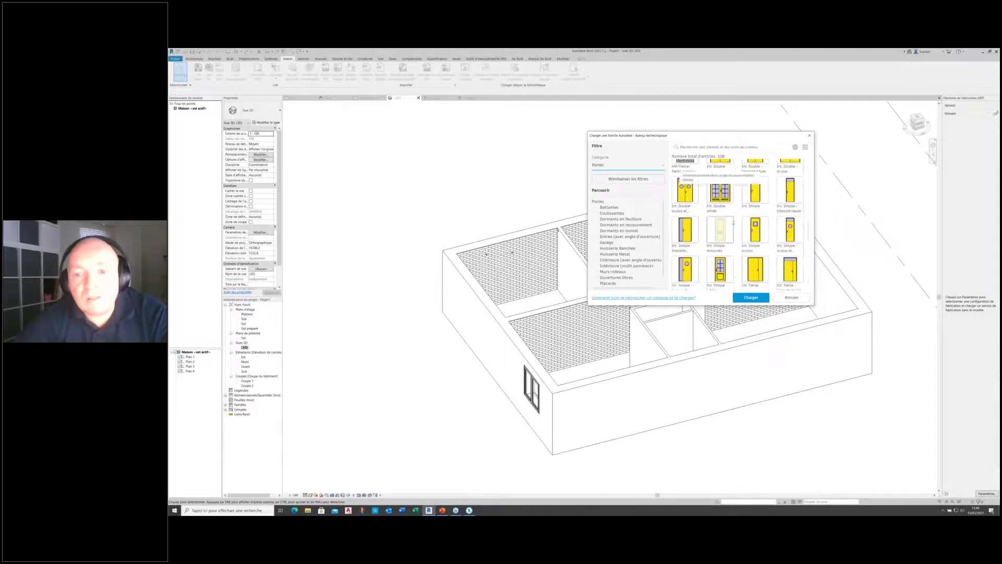
scroll(731, 221, up, 1)
scroll(730, 230, down, 1)
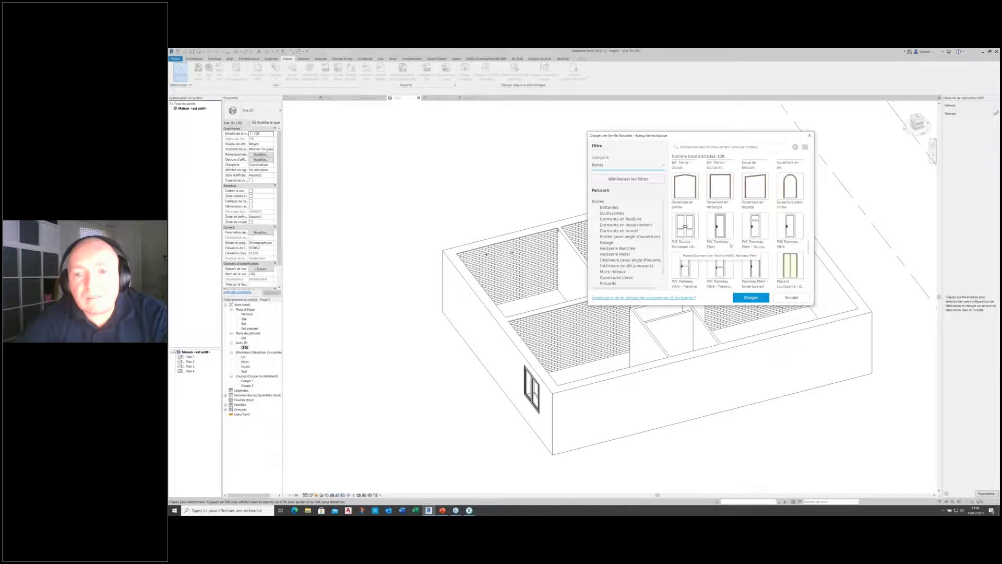
scroll(729, 209, down, 3)
scroll(728, 187, up, 3)
scroll(743, 236, up, 1)
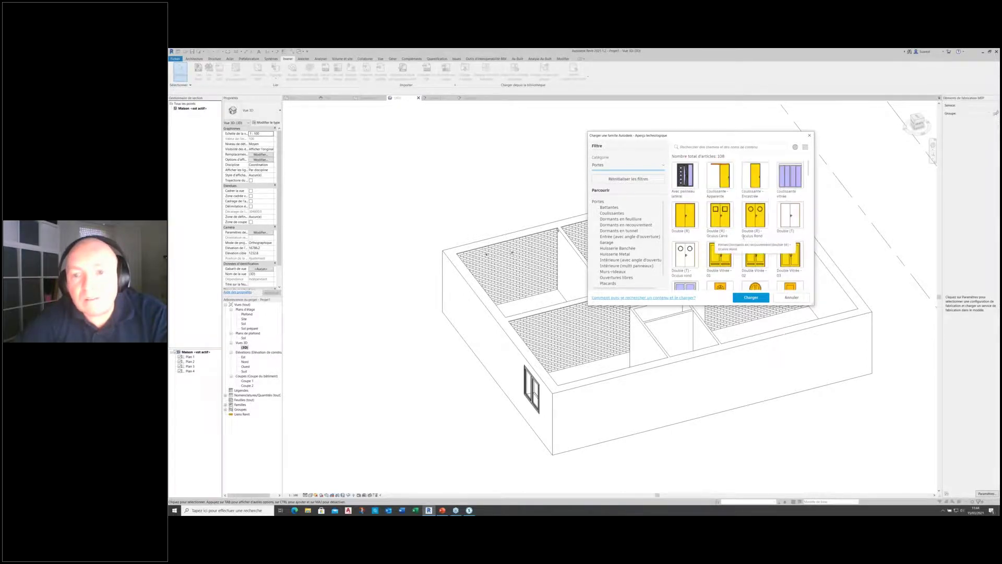
scroll(743, 237, down, 4)
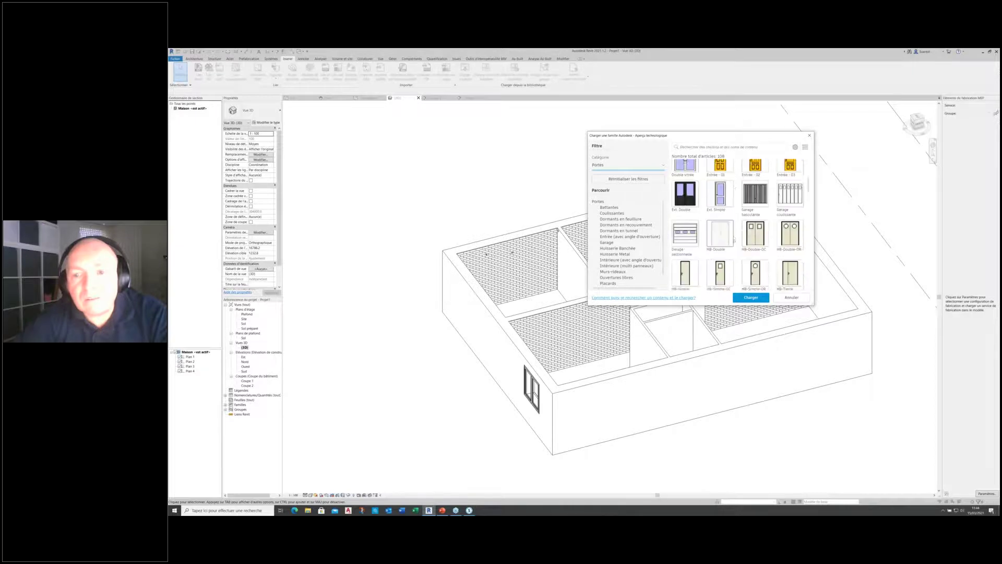
scroll(734, 239, down, 10)
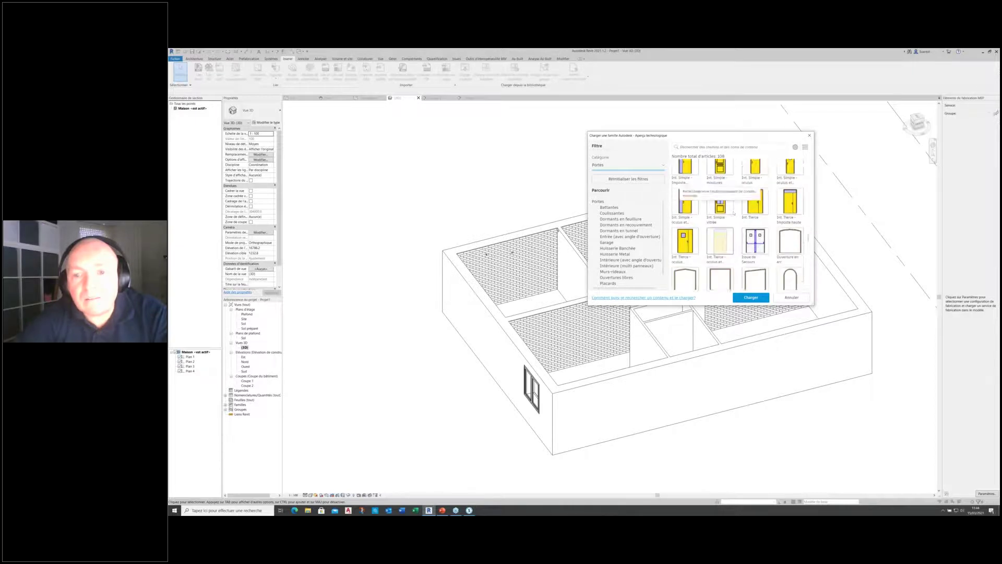
scroll(734, 240, down, 8)
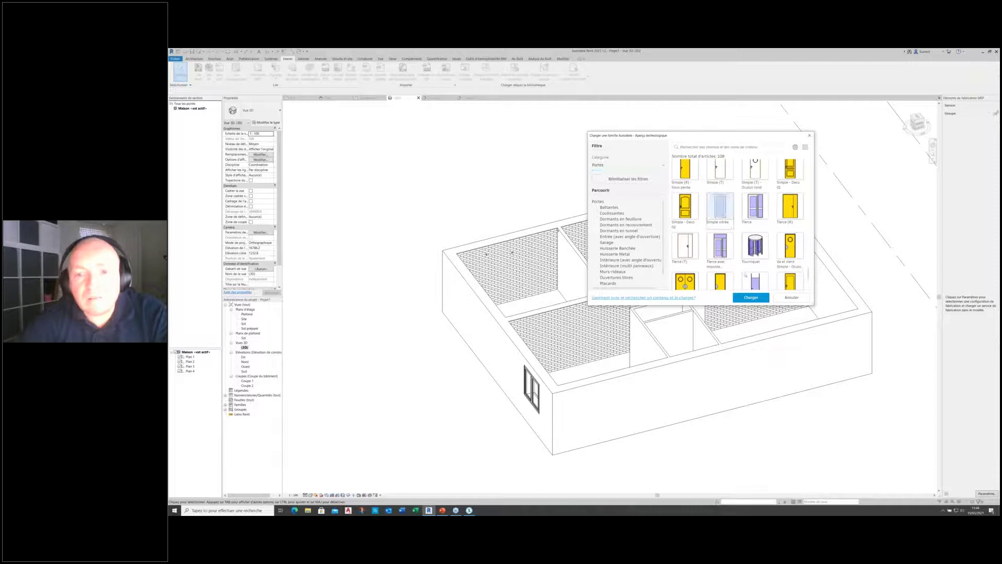
click(750, 297)
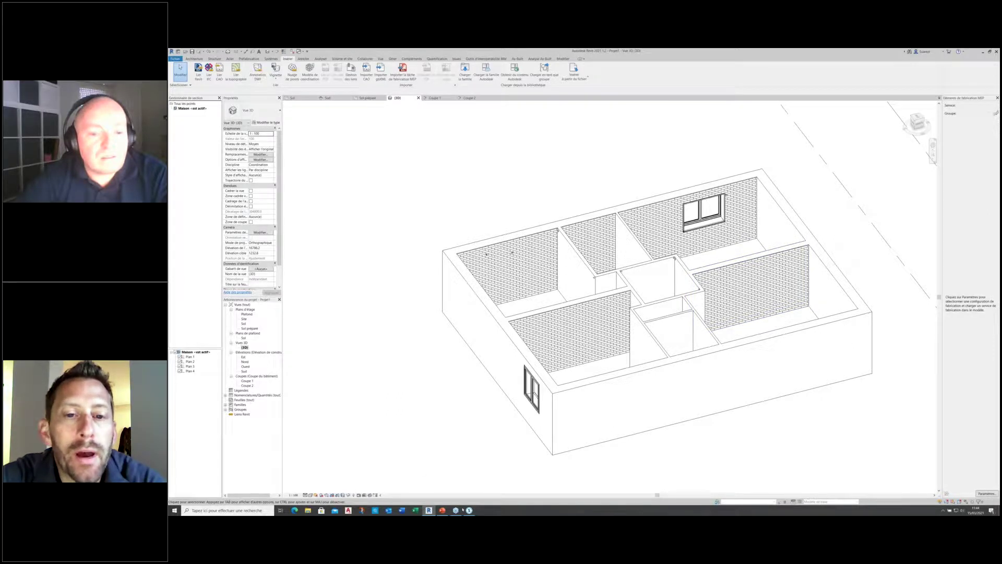
click(487, 72)
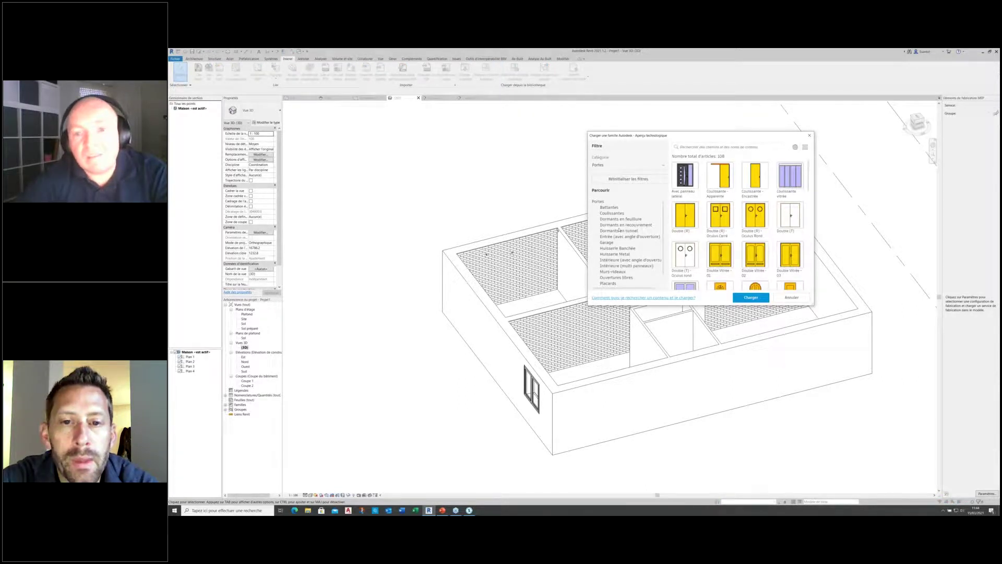
click(809, 135)
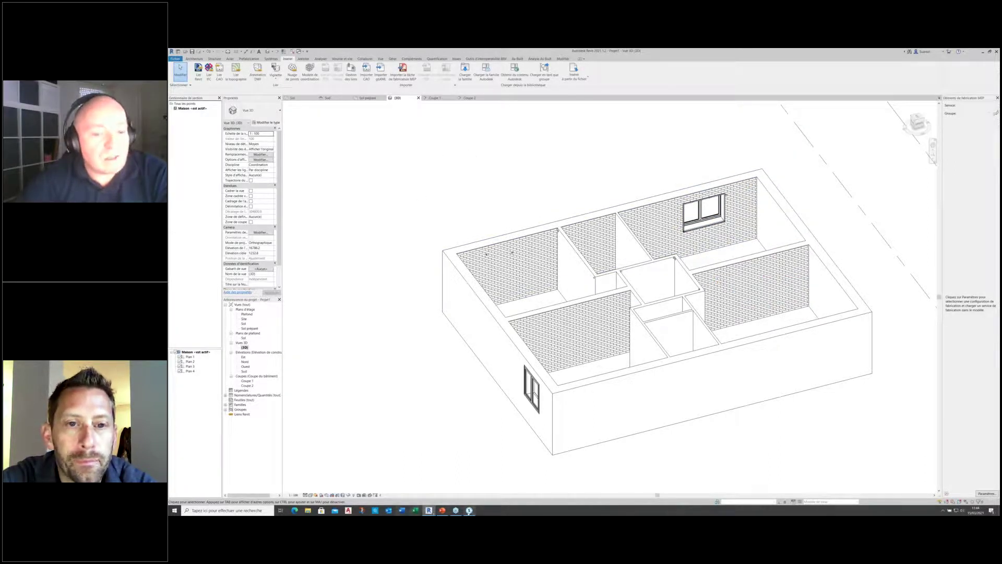
- Switch to SCENE, start the door command on the entrance door scan and choose the Simple vitrée type
mouse_move(470, 512)
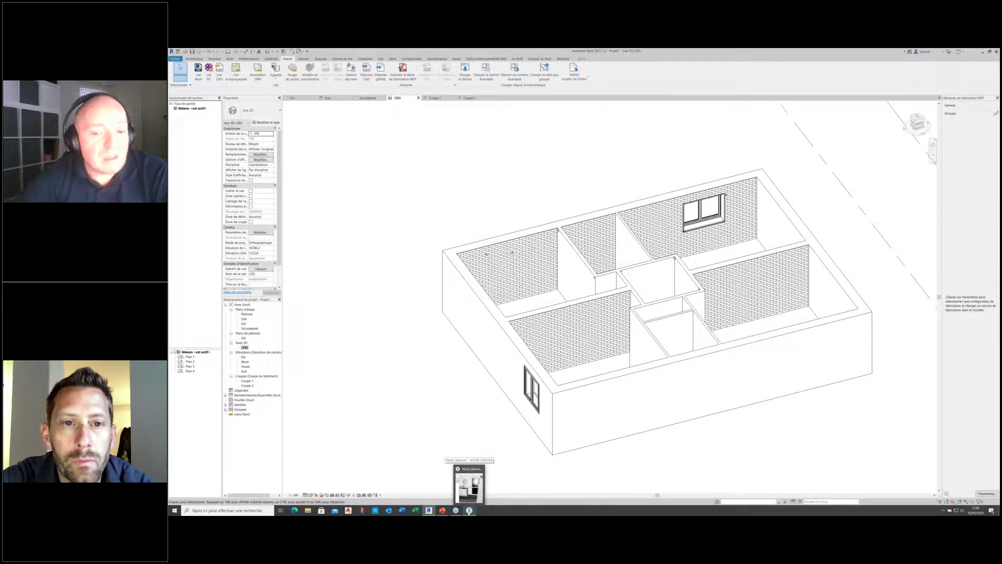
click(469, 483)
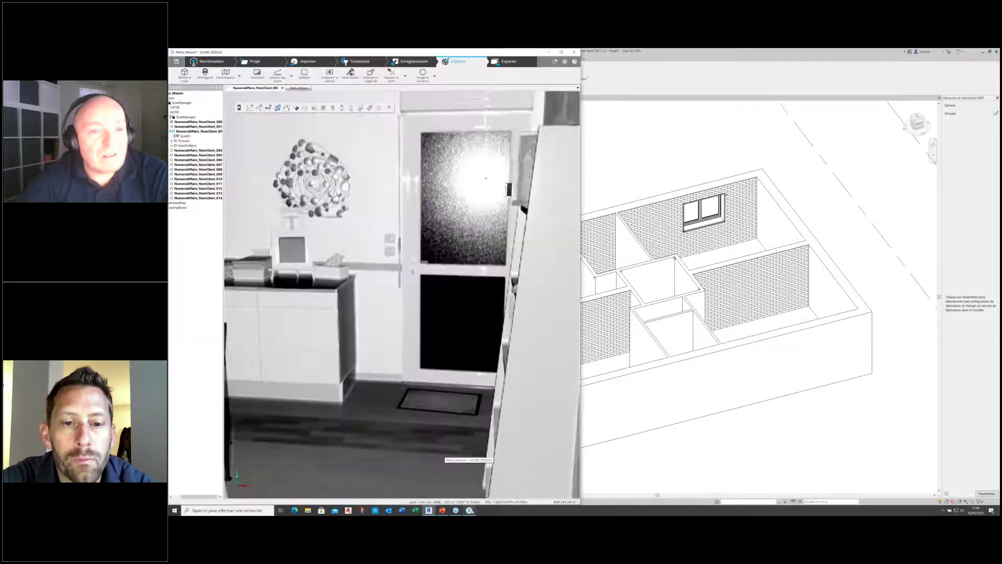
click(352, 74)
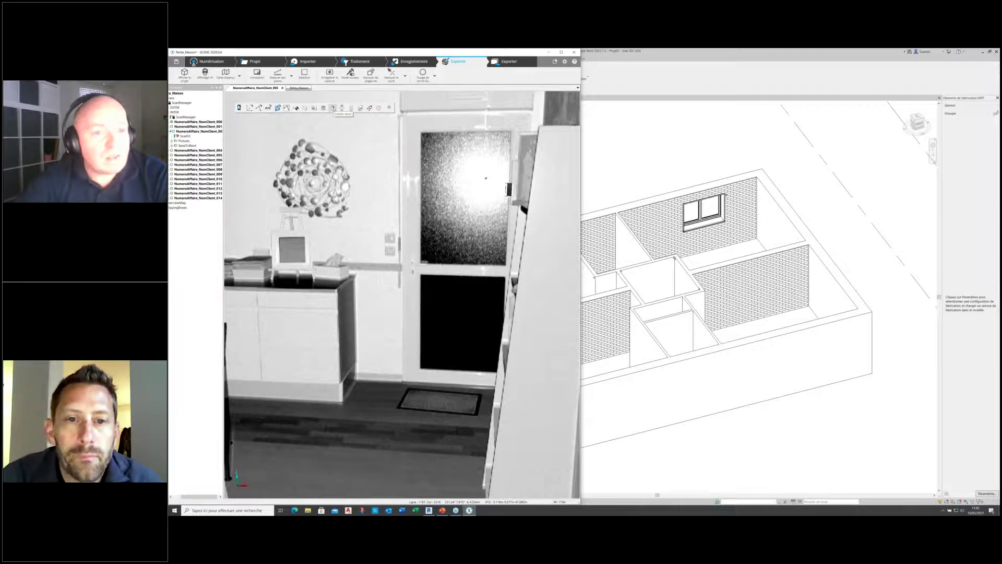
click(333, 108)
click(237, 184)
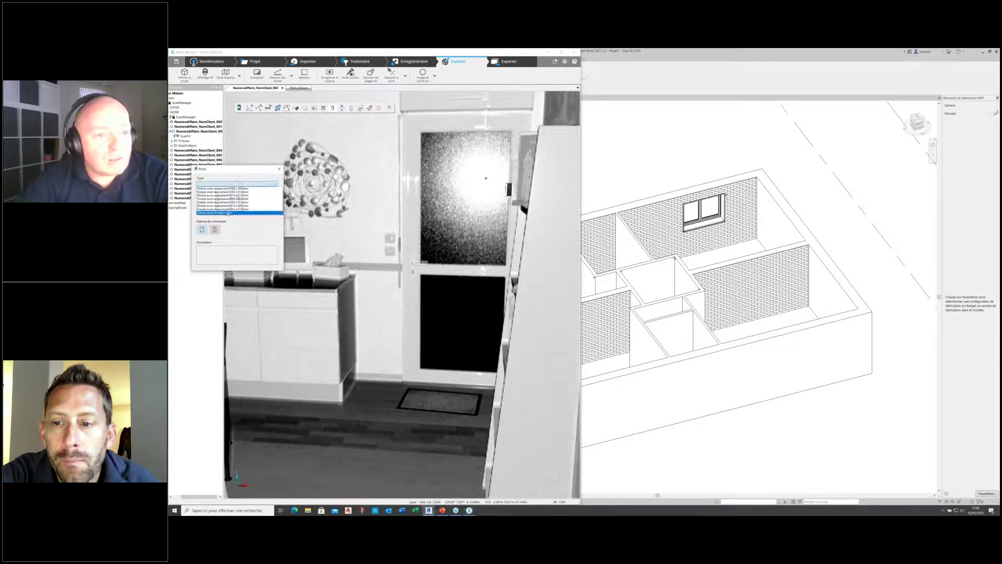
click(228, 213)
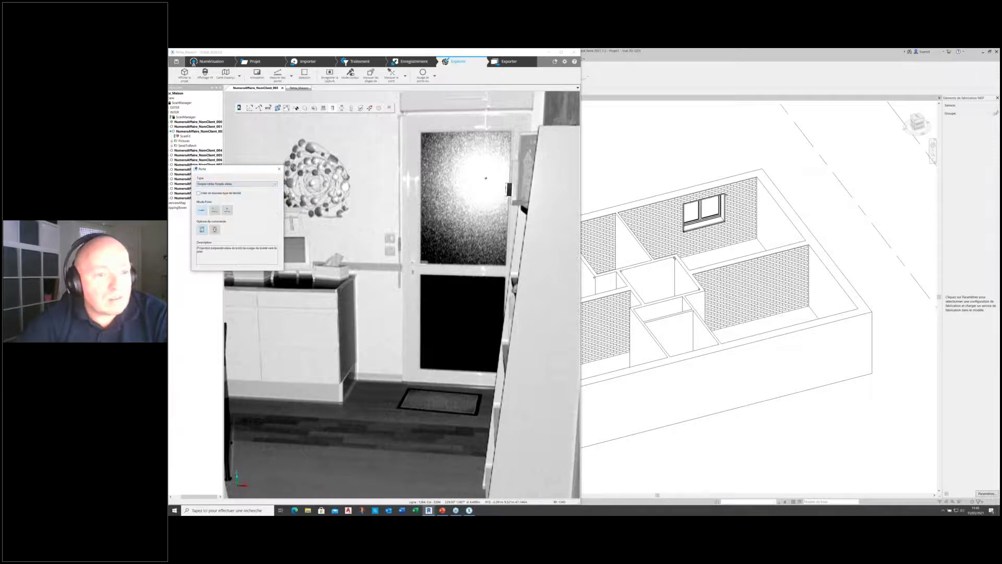
- Create the entrance door as a new family type from its lower and upper diagonal corners in the scan, then return to Revit
click(202, 229)
click(408, 383)
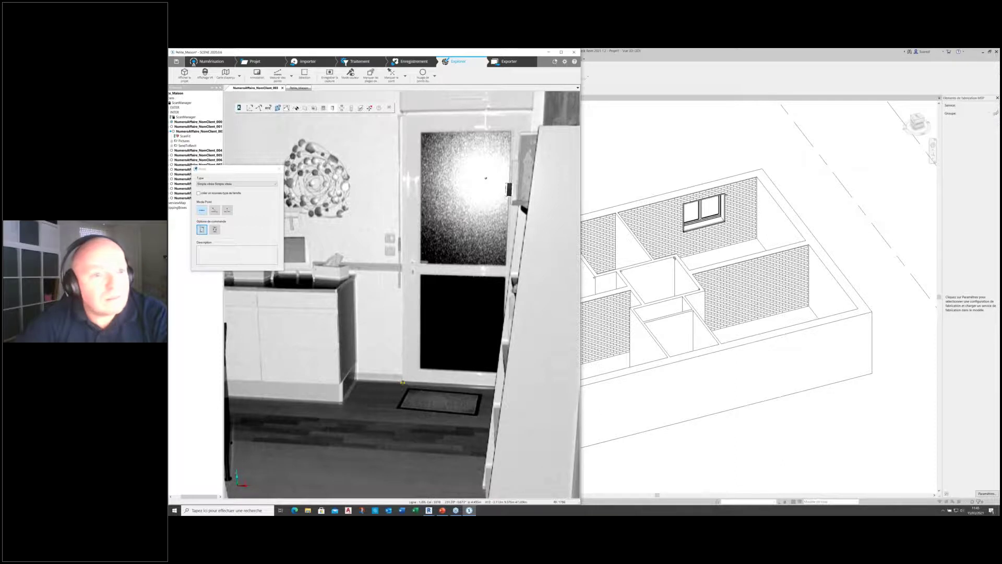
click(199, 194)
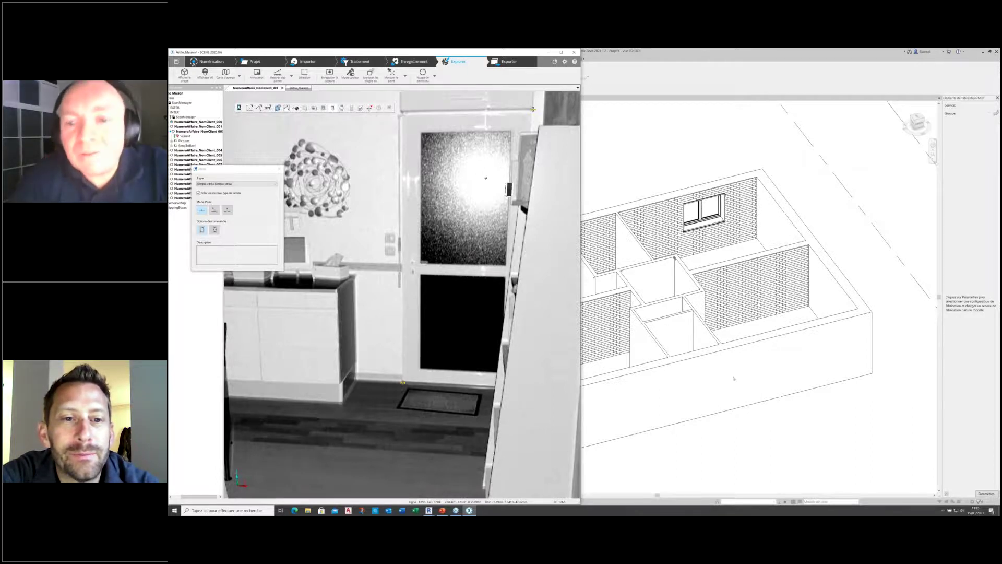
click(755, 366)
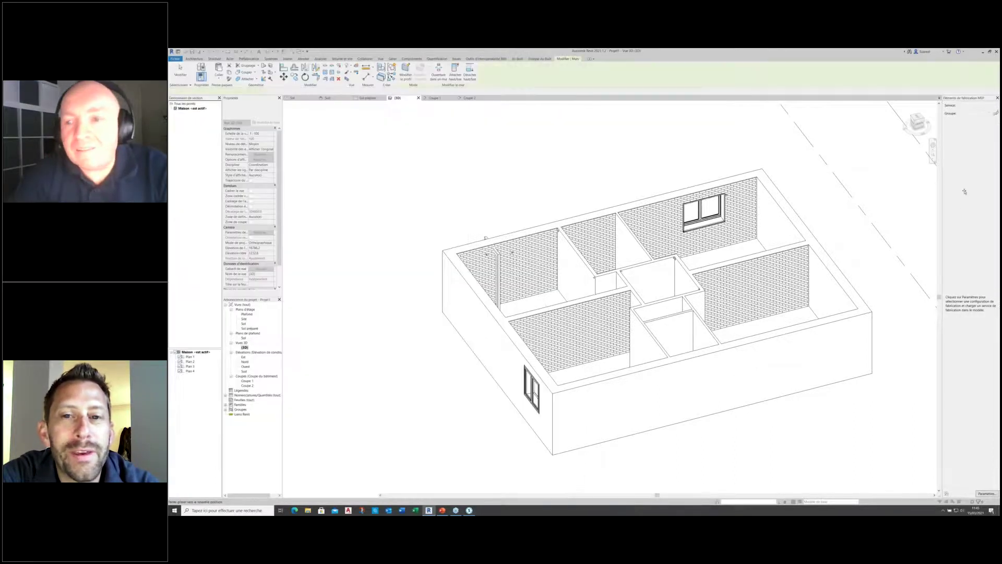
- Orbit the 3D view to the entrance door and delete it
shift+middle_drag(292, 130, 373, 134)
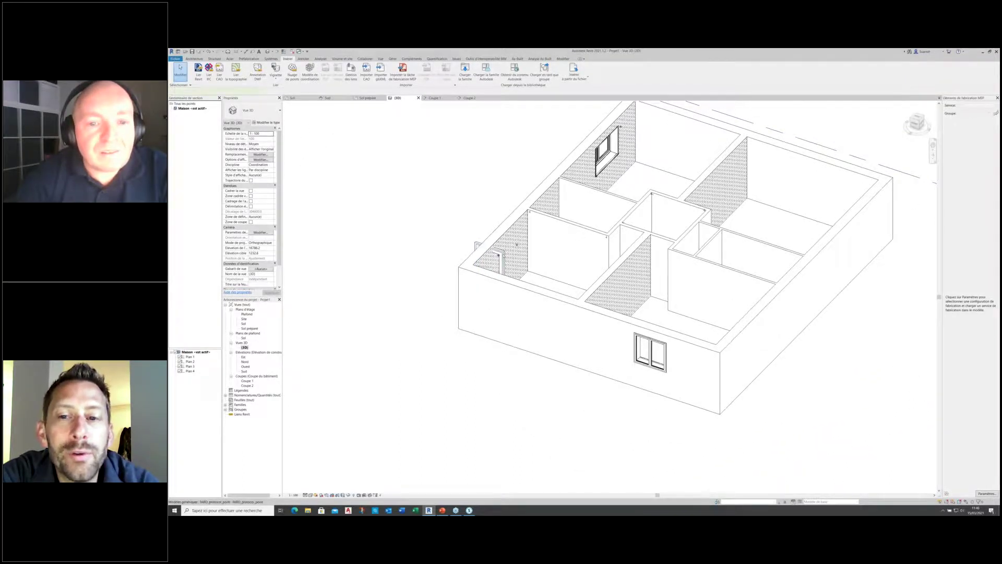
click(490, 275)
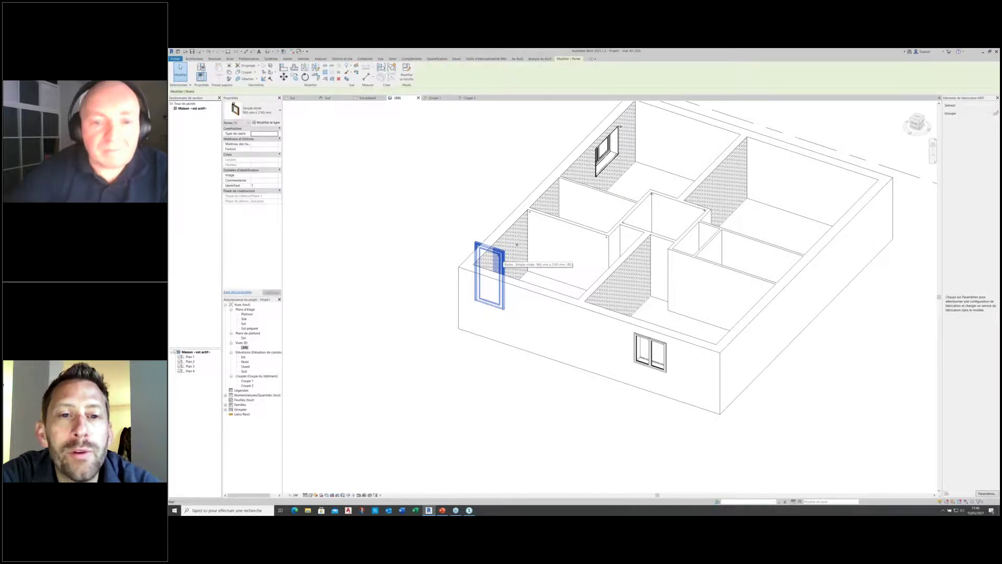
key(Delete)
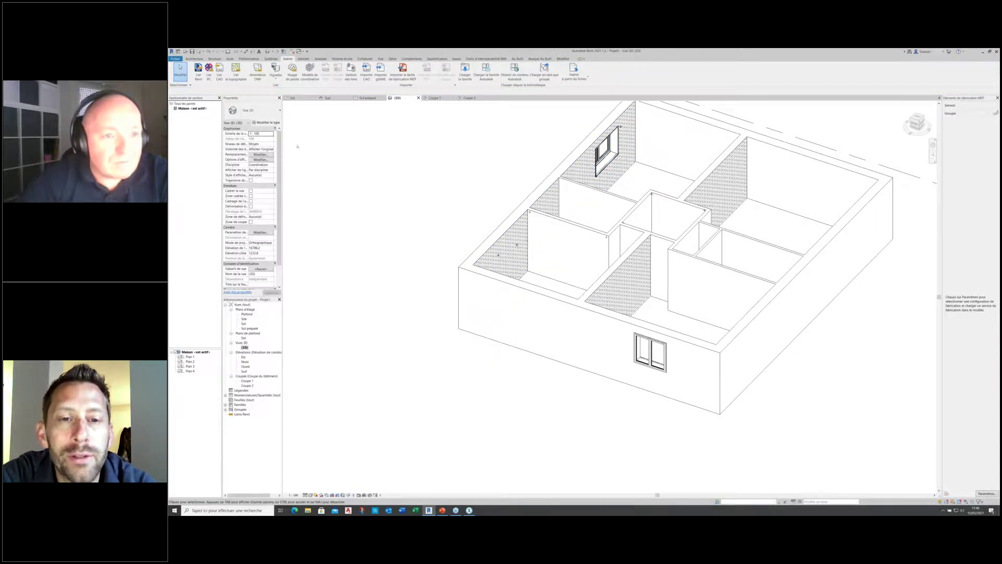
- Open the Sol préparé floor plan and draw a horizontal section across the house just inside the upper exterior wall
click(370, 98)
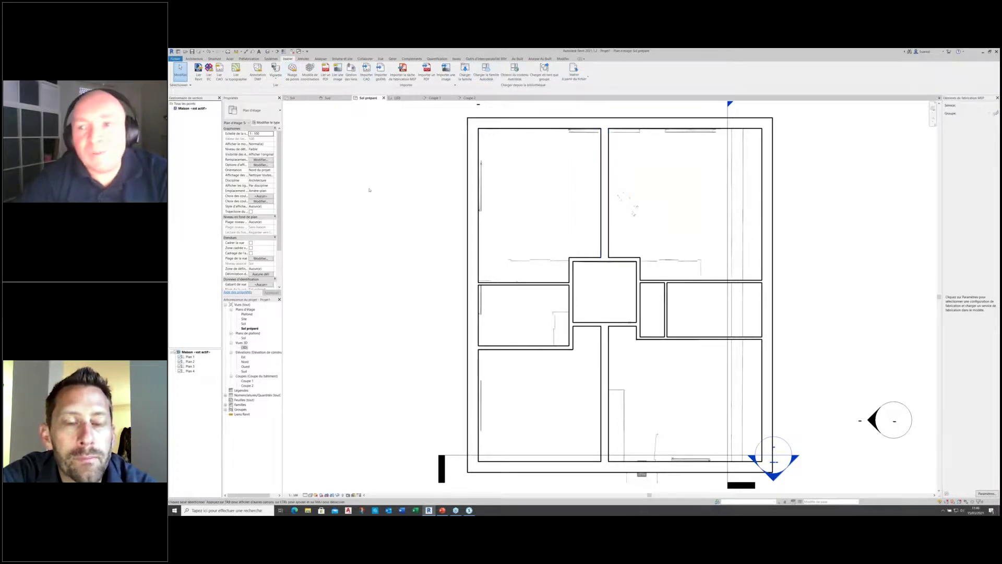
scroll(369, 190, down, 1)
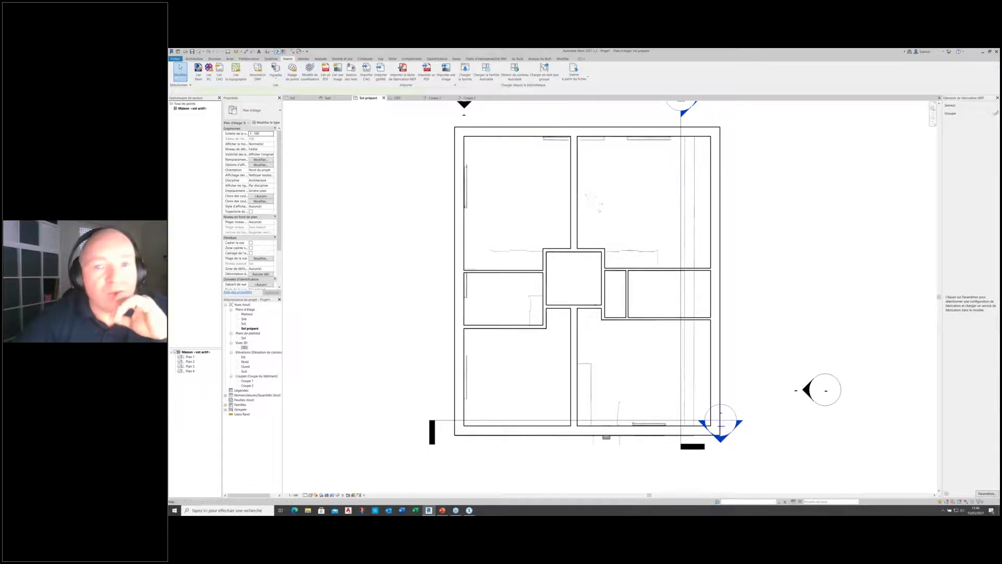
click(276, 51)
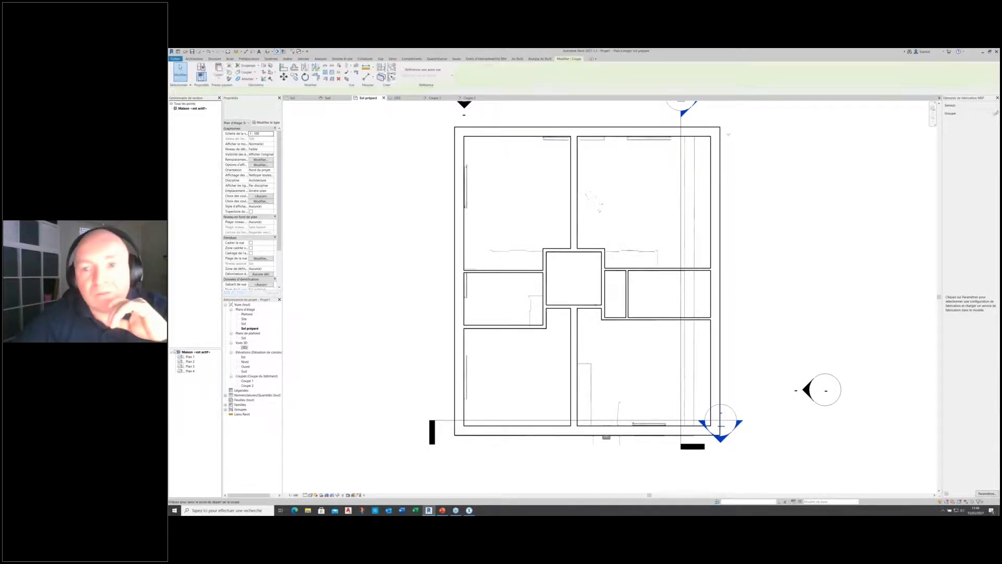
click(393, 145)
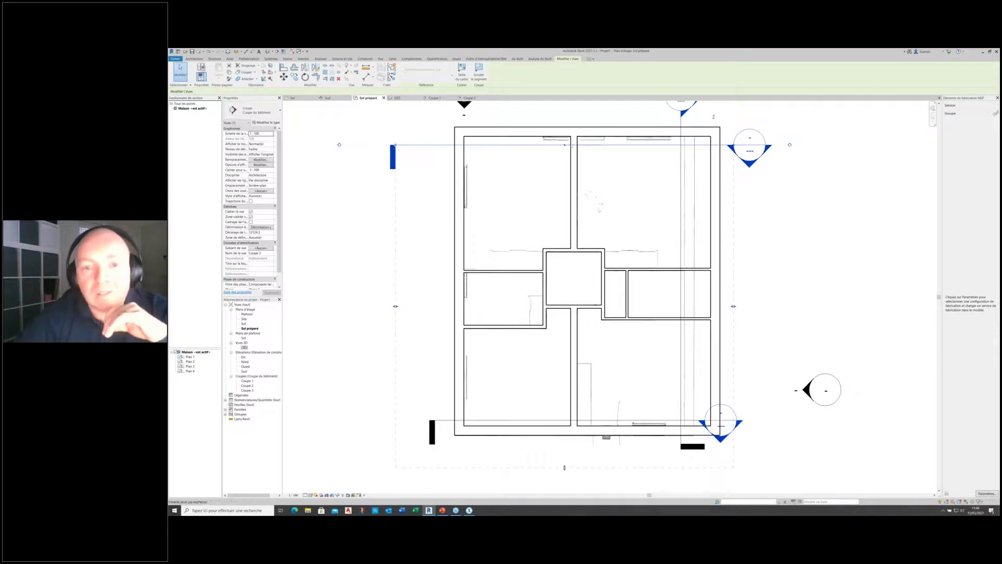
- Flip the new section so that it looks toward the upper exterior wall
right_click(757, 145)
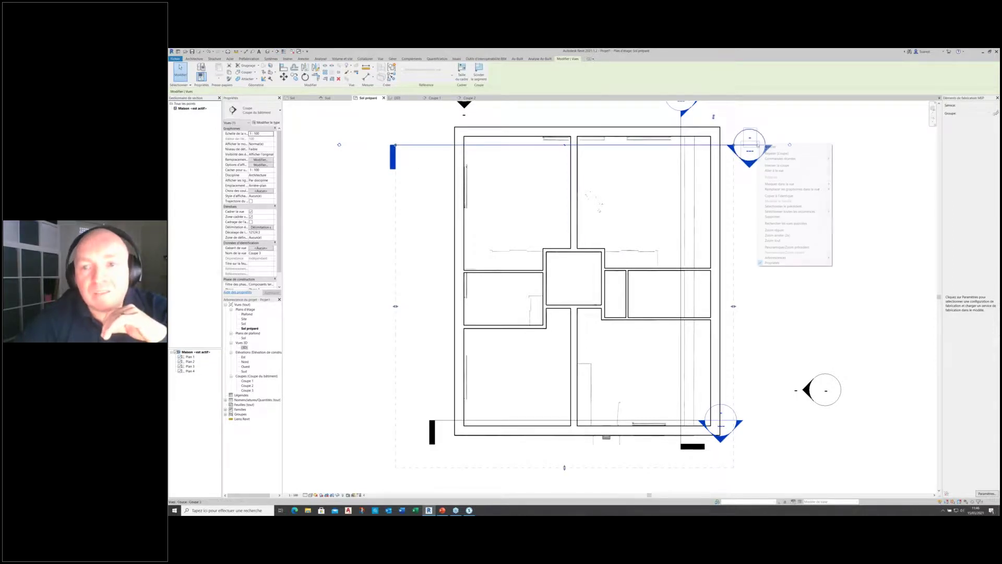
click(776, 166)
scroll(726, 302, up, 3)
scroll(726, 328, down, 8)
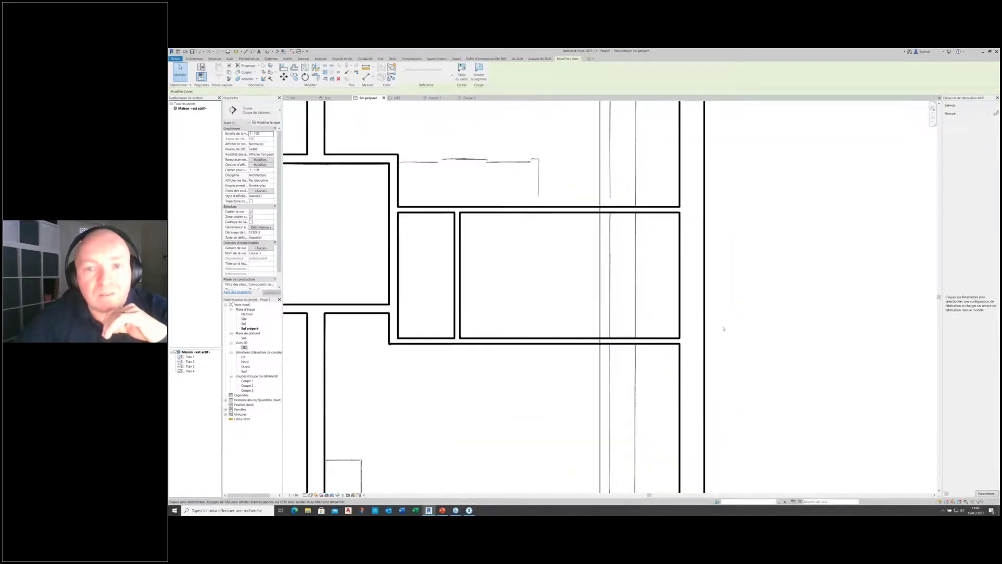
scroll(707, 296, down, 1)
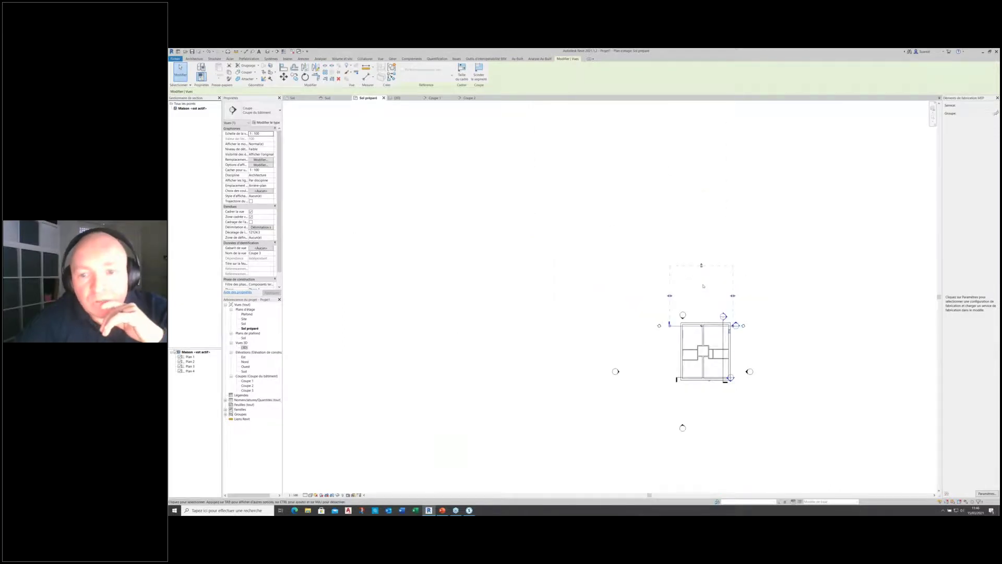
- Shorten the new section's view depth to just beyond the upper exterior wall and open the Coupe 3 view
drag(701, 267, 706, 315)
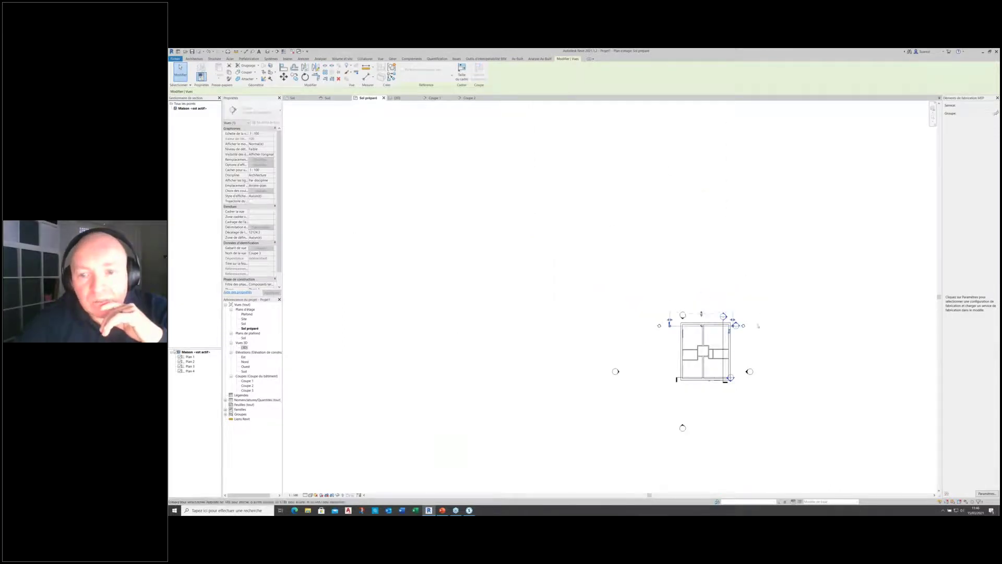
click(277, 51)
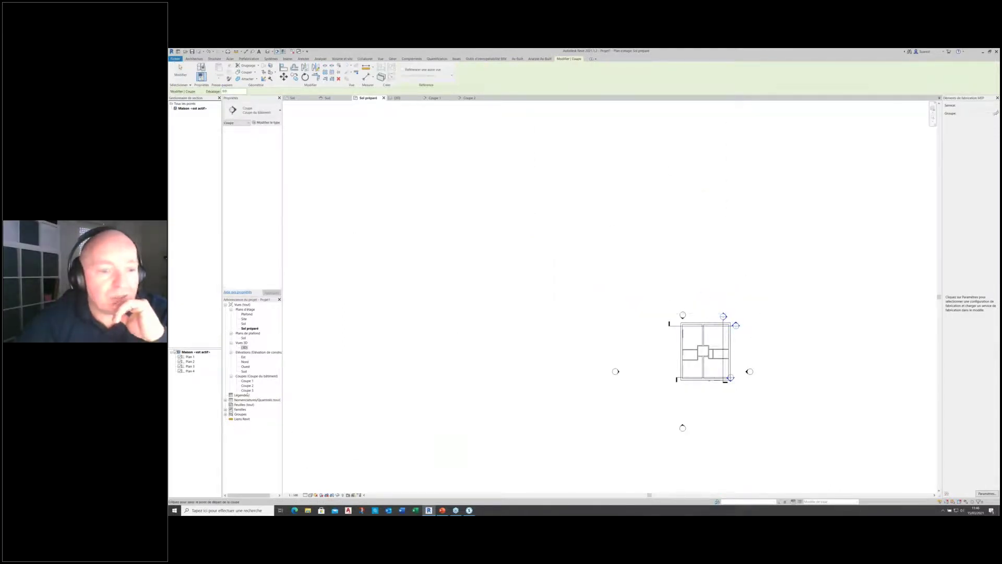
double_click(249, 390)
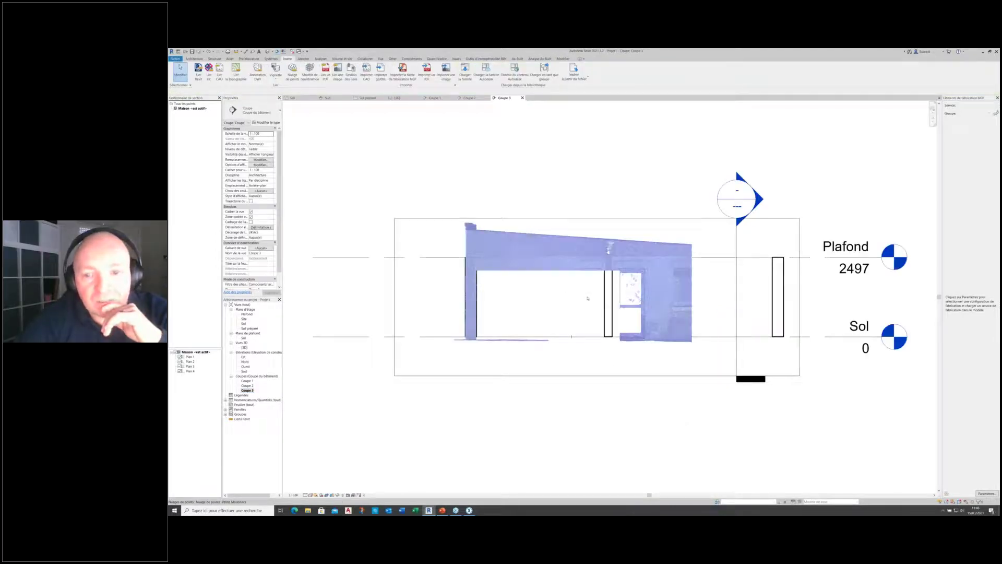
scroll(587, 298, up, 2)
scroll(595, 298, up, 2)
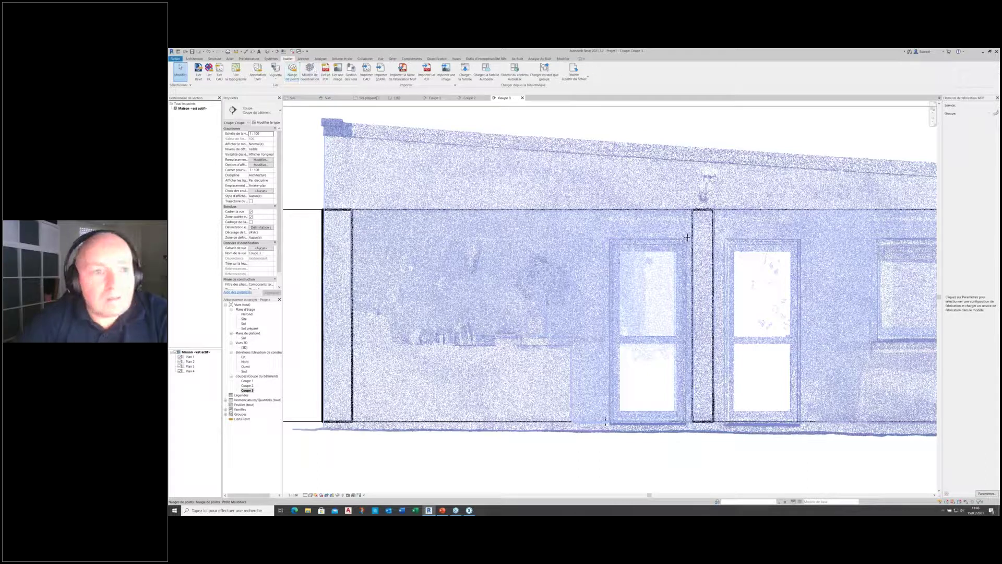
- Browse the Portes families in the Autodesk family library, including Ext. Simple, and leave the library
click(516, 60)
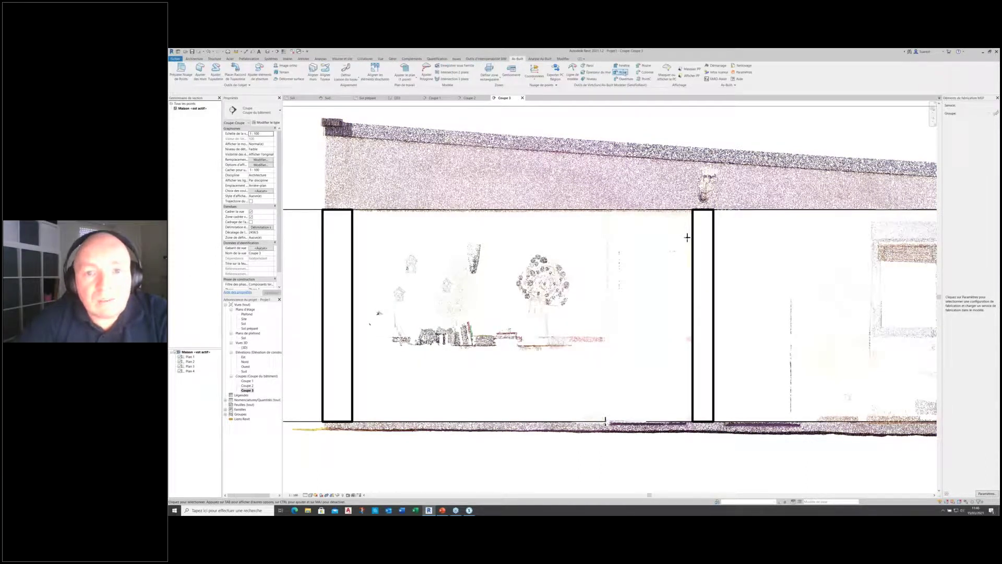
click(622, 72)
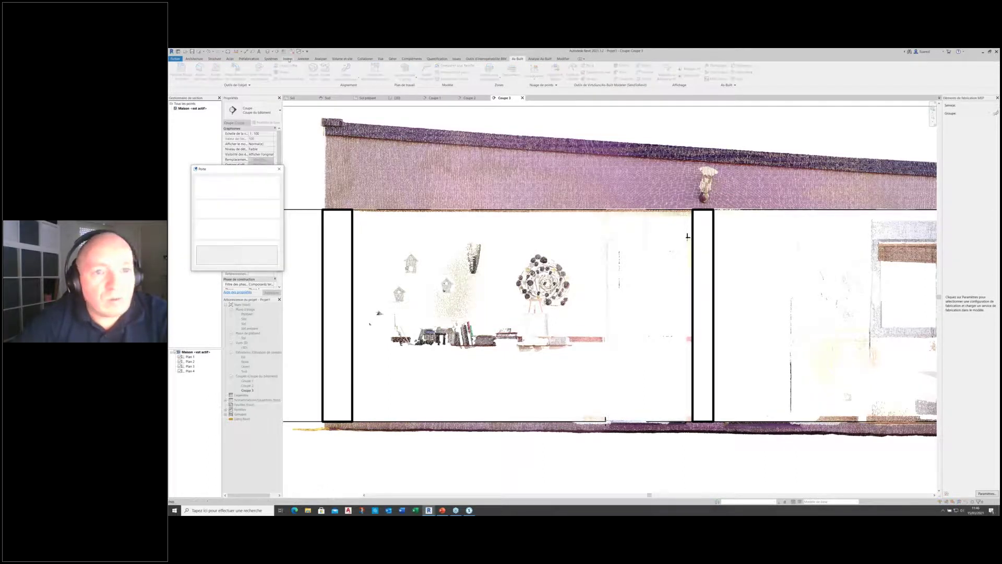
click(288, 60)
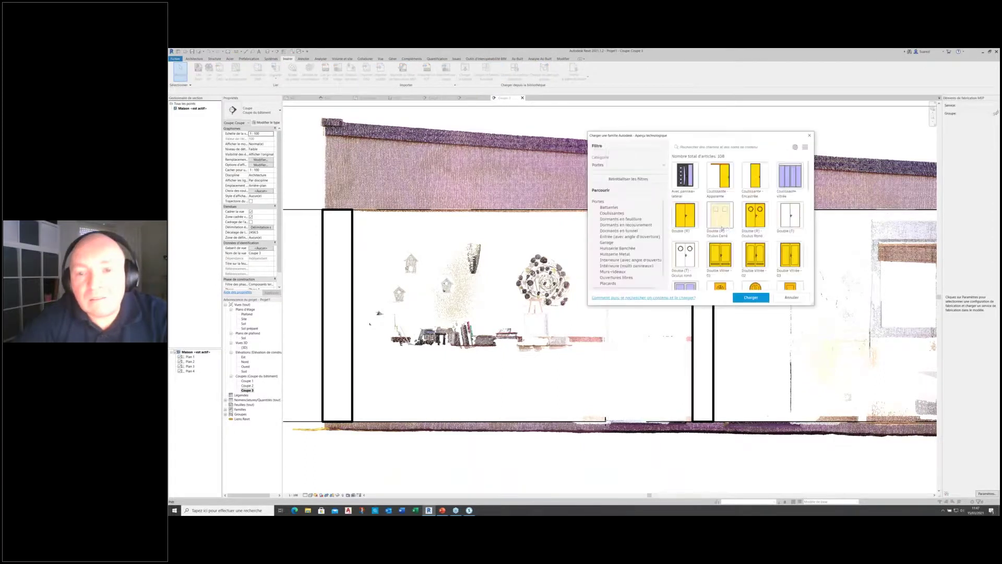
scroll(722, 229, down, 3)
click(723, 256)
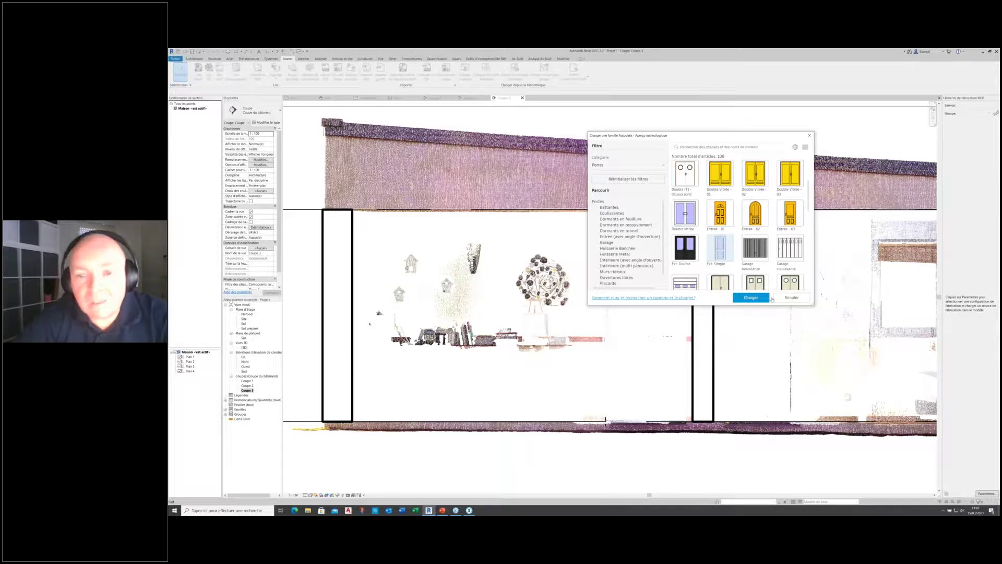
click(788, 295)
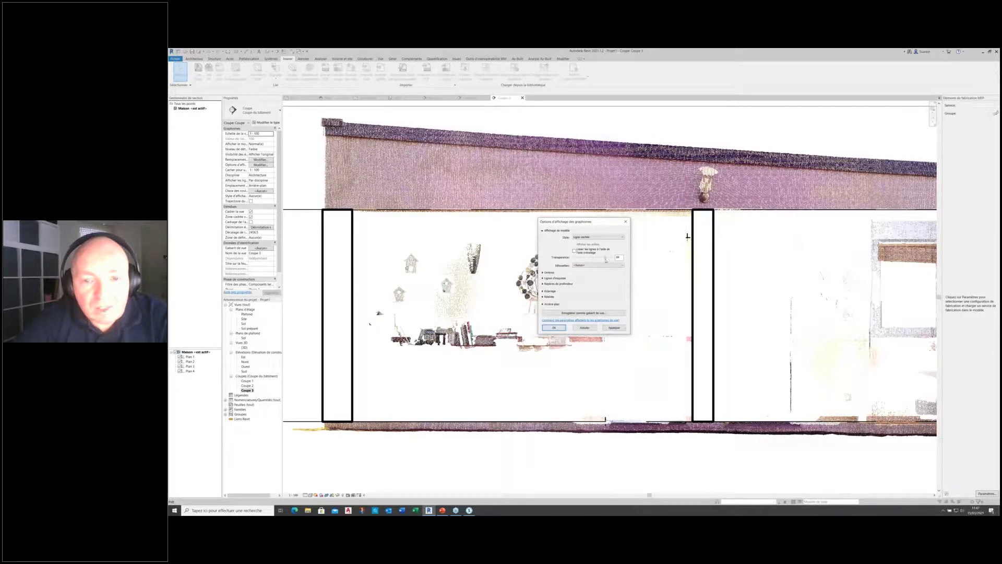
- Make the model elements transparent in the graphic display options of Coupe 3 so the scan shows through the walls
click(562, 327)
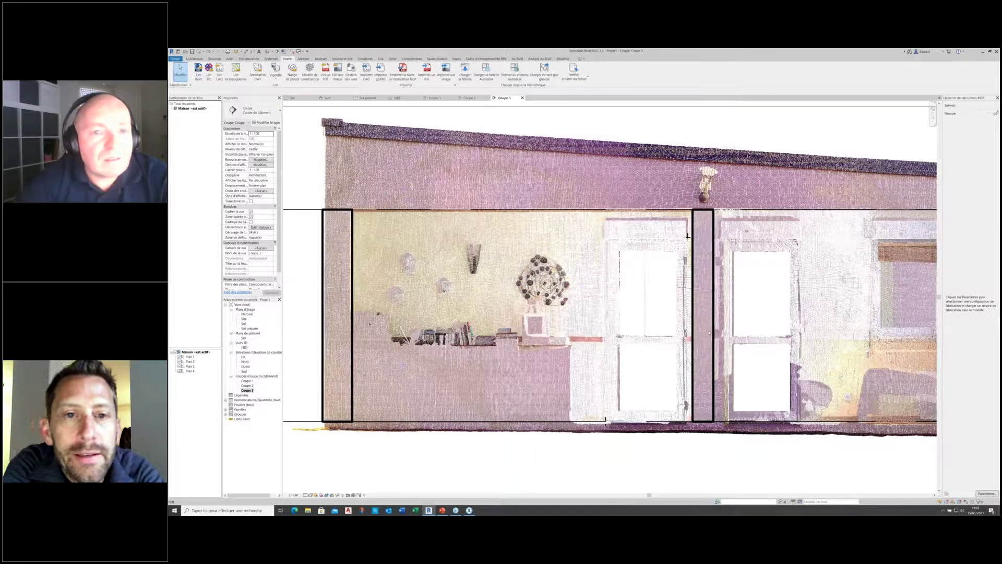
scroll(688, 236, up, 1)
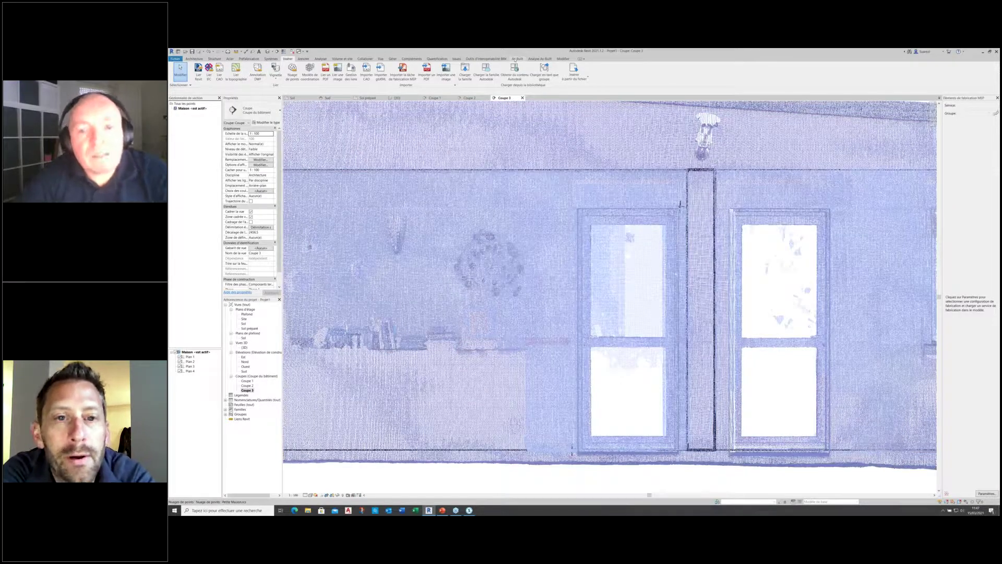
- Start an As-Built door of a Simple vitrée type, defined by two diagonal points
click(517, 59)
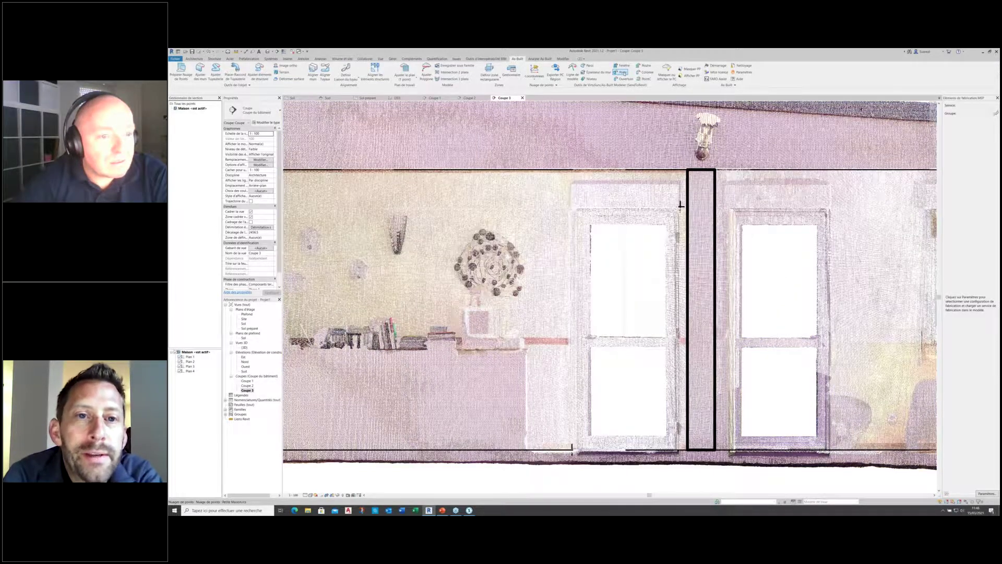
click(625, 73)
click(237, 184)
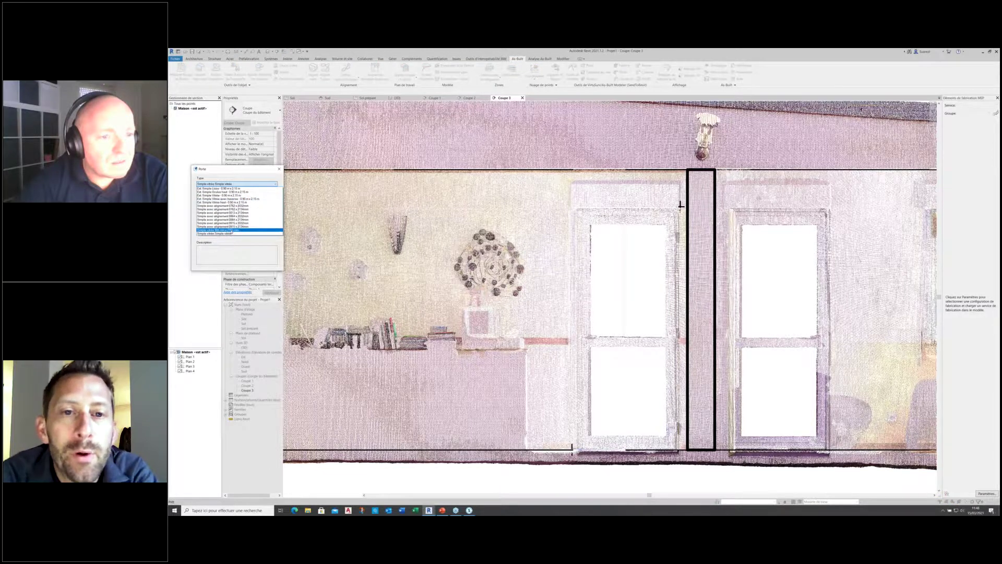
click(232, 230)
click(203, 229)
- Switch to SCENE to view the door in the scan image and return to Revit
click(469, 511)
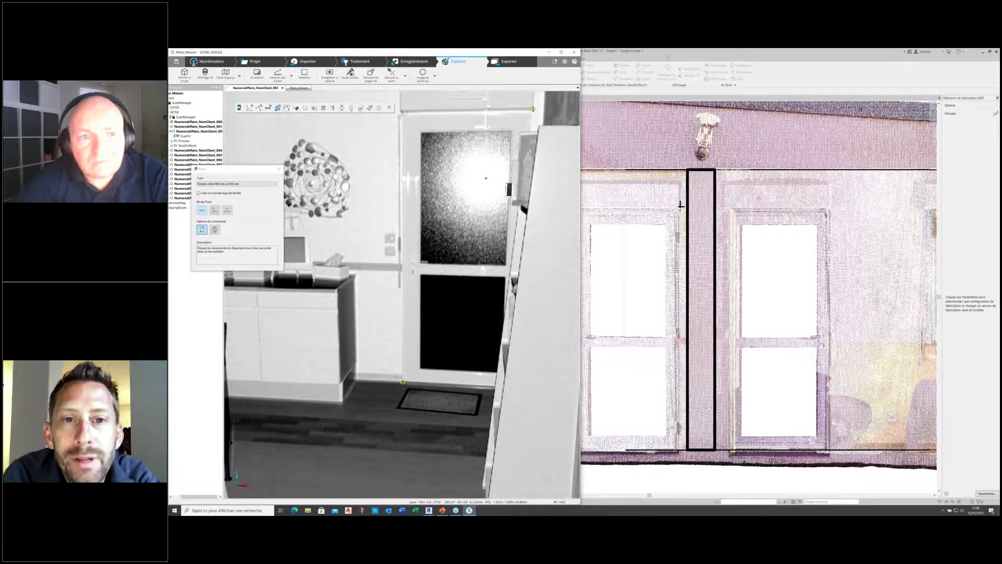
click(280, 169)
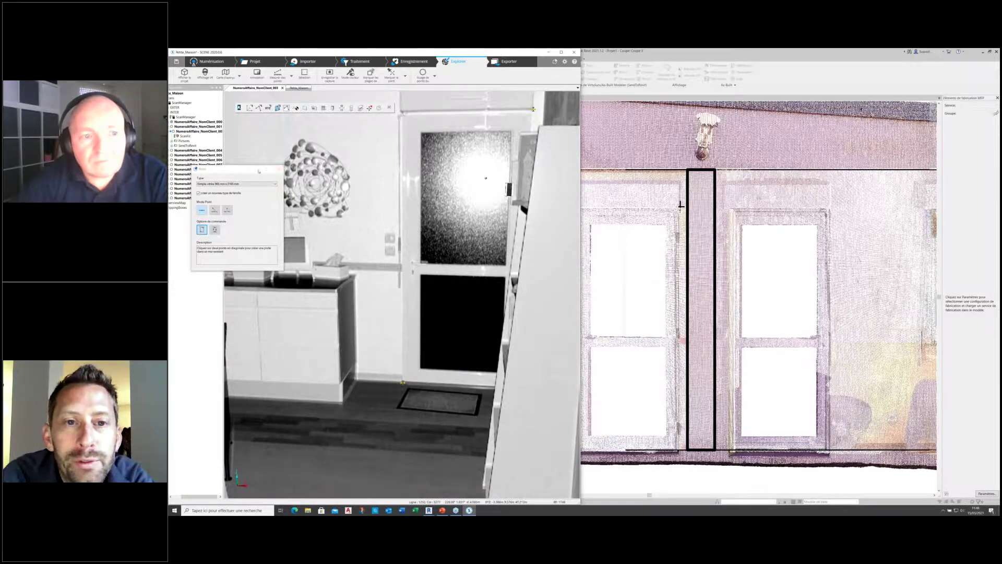
click(599, 54)
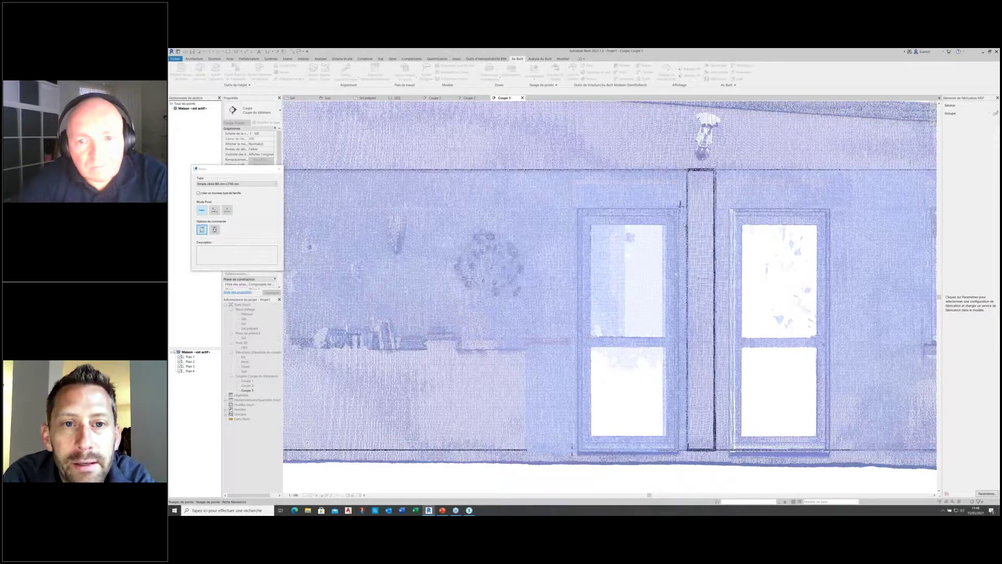
- Pick the upper and lower diagonal corners of the glazed door beside the partition wall in Coupe 3 to create the door
scroll(681, 204, up, 2)
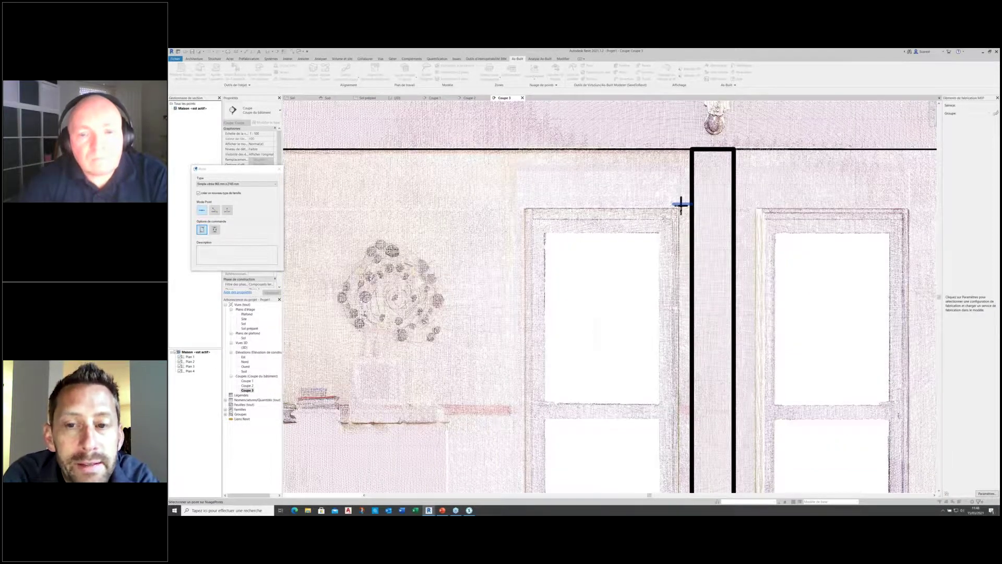
scroll(683, 204, up, 2)
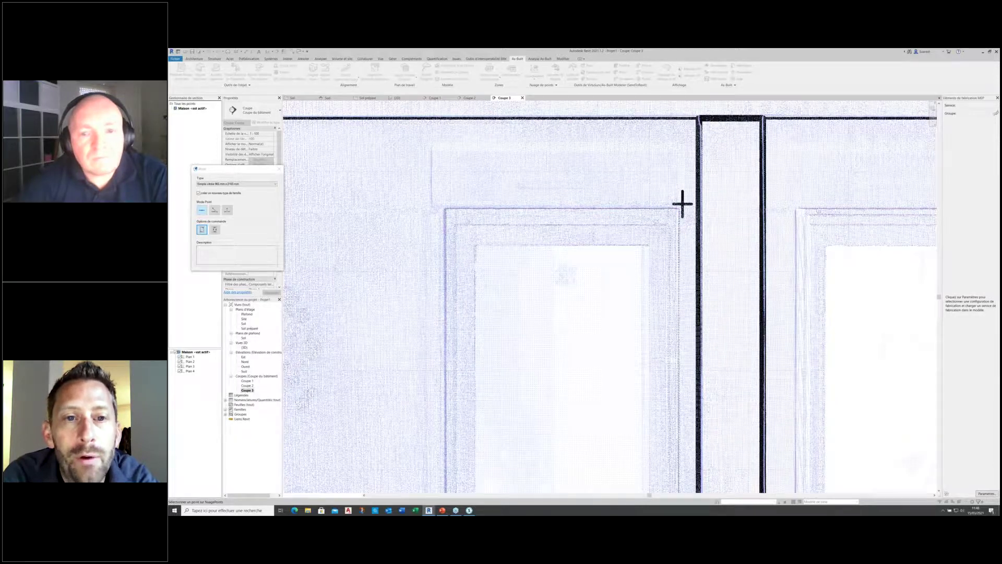
click(681, 204)
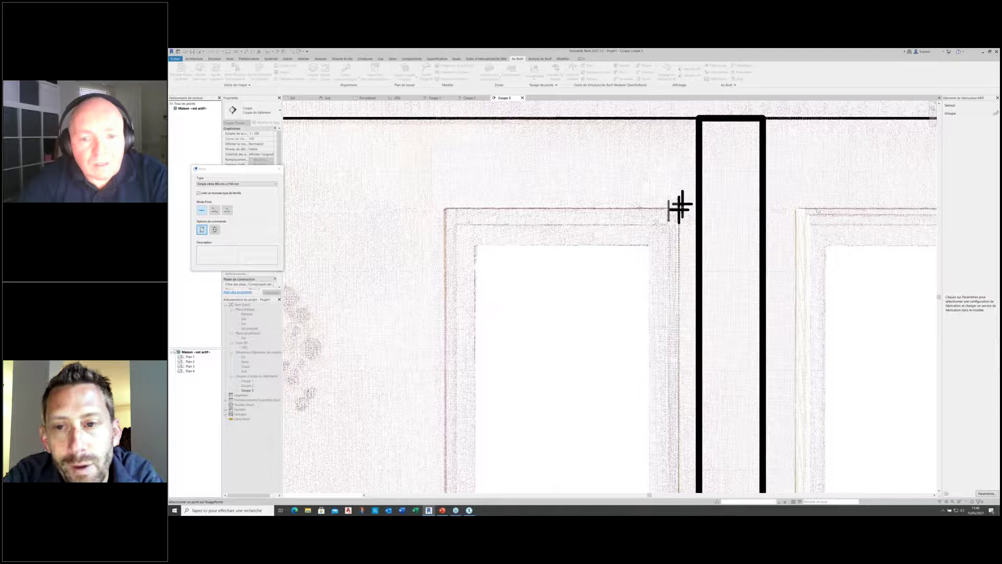
scroll(676, 205, down, 1)
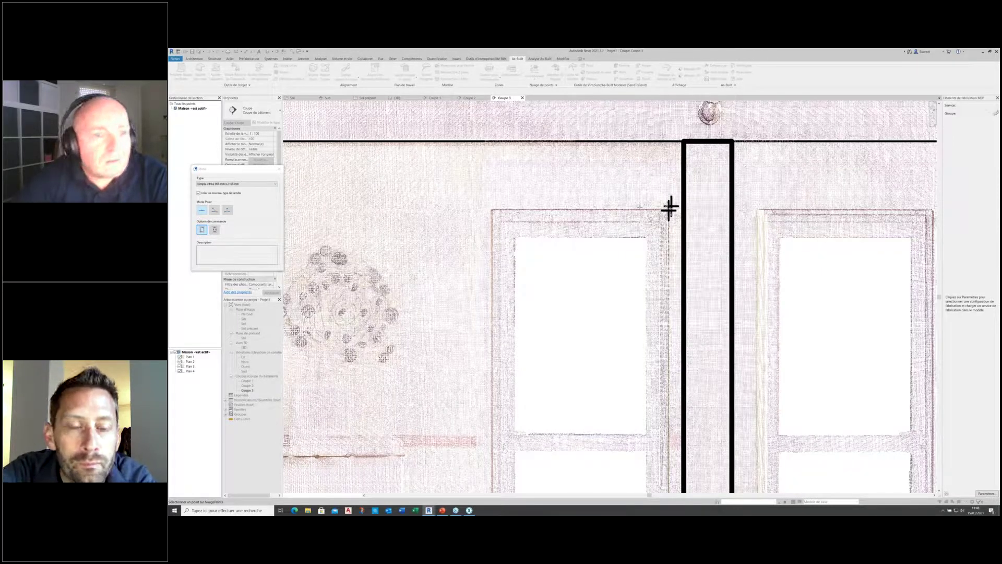
scroll(657, 208, down, 2)
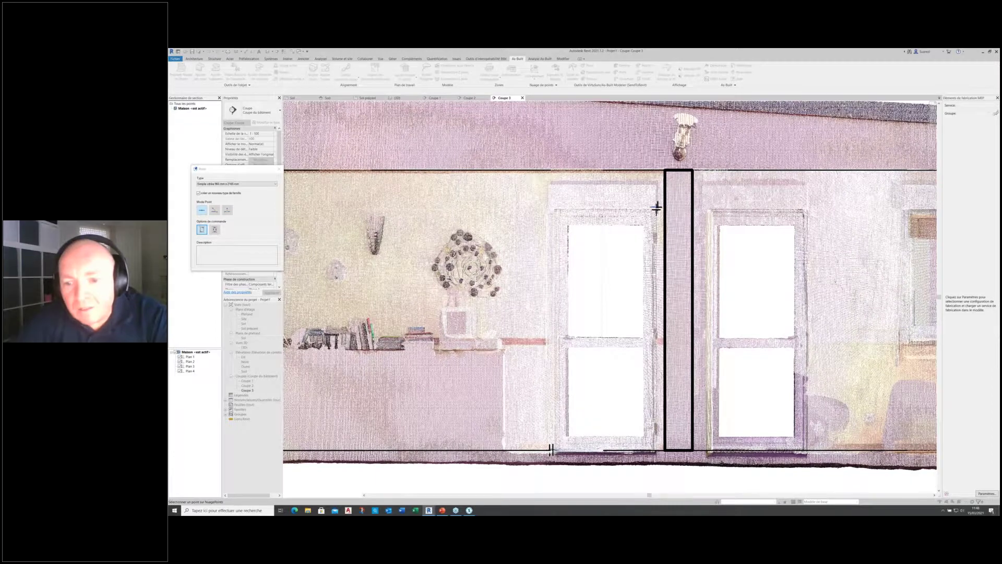
scroll(656, 208, down, 1)
scroll(577, 391, up, 2)
click(575, 389)
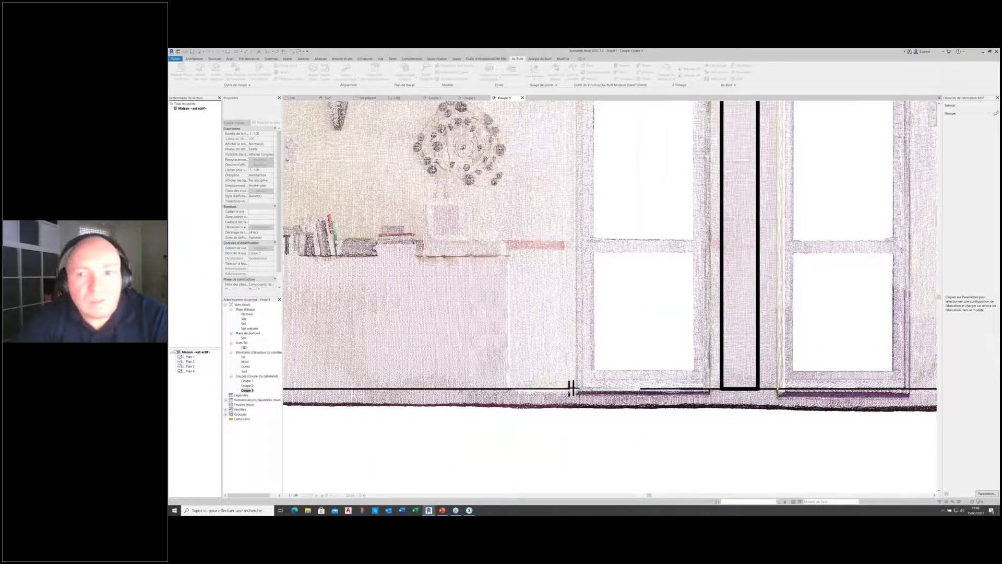
- Restart the As-Built door tool and pick corners of the neighbouring glazed door across the partition wall to create another door
click(544, 300)
click(621, 72)
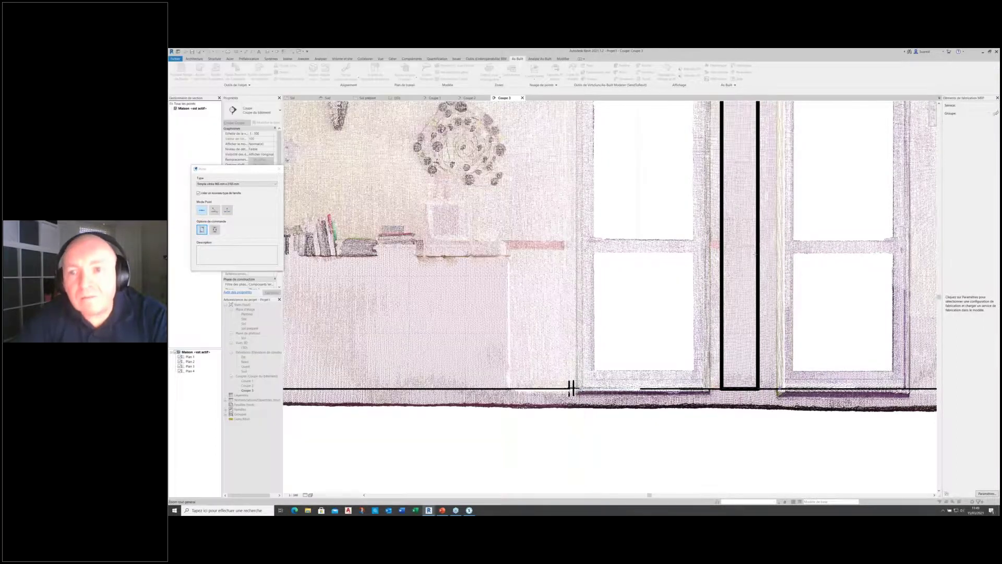
scroll(730, 284, down, 1)
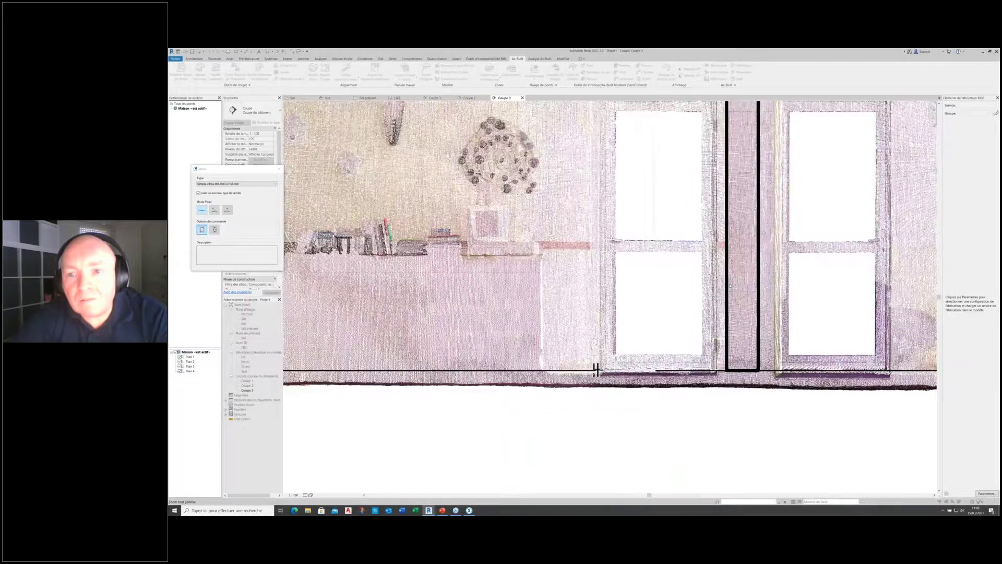
scroll(741, 271, down, 1)
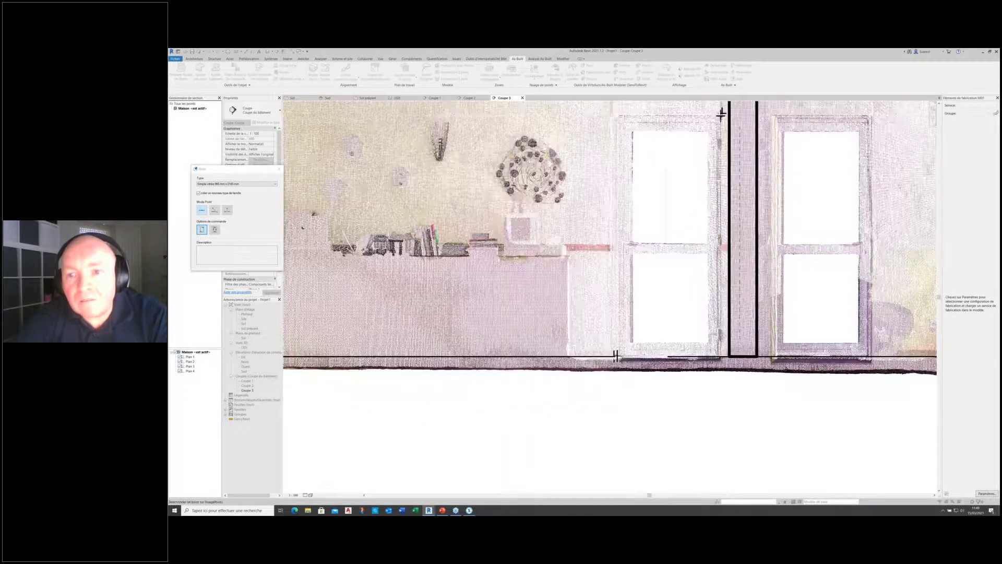
scroll(722, 131, down, 1)
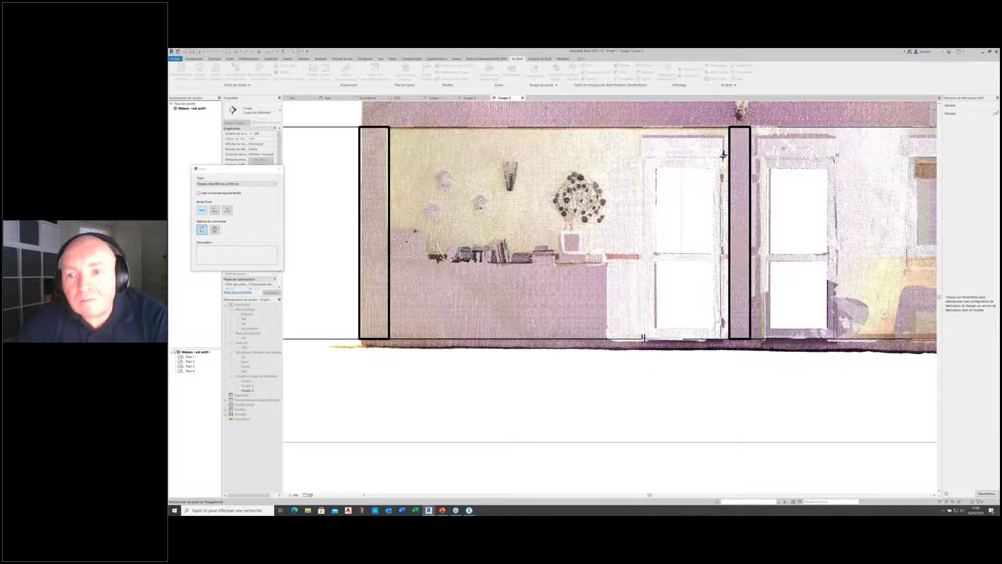
click(723, 156)
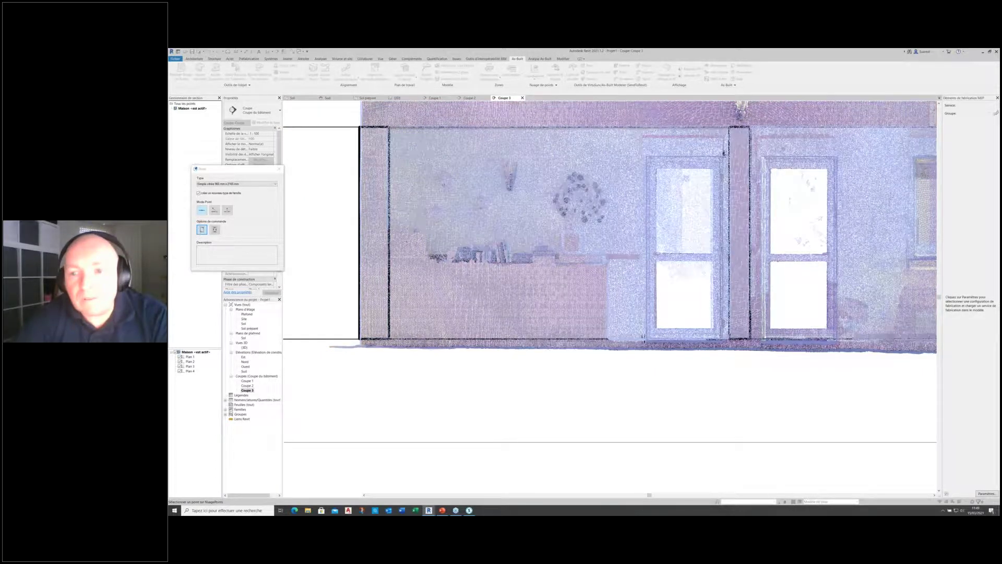
click(724, 155)
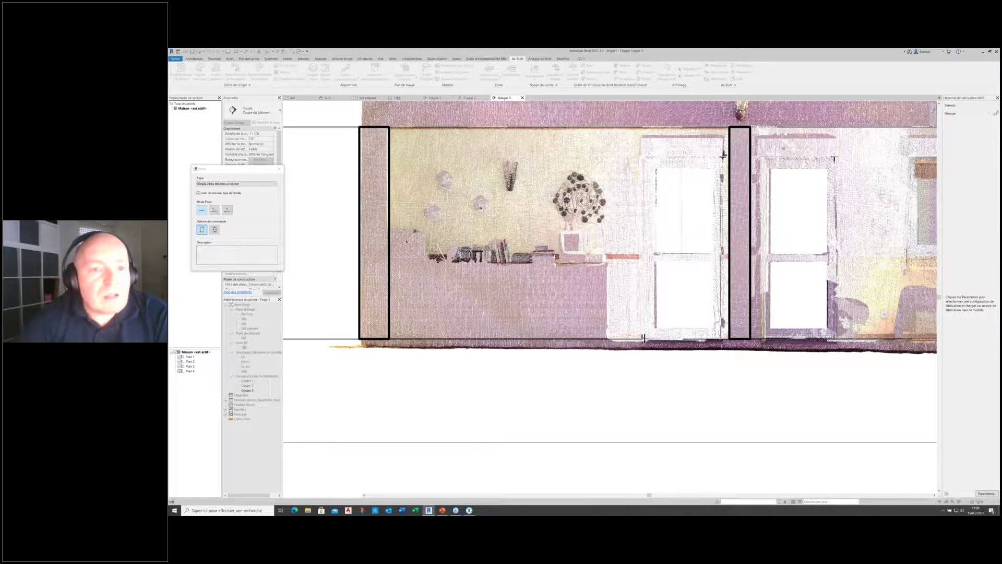
- Open the Sol floor plan and draw a vertical section through the house just inside the left exterior wall
scroll(413, 197, down, 5)
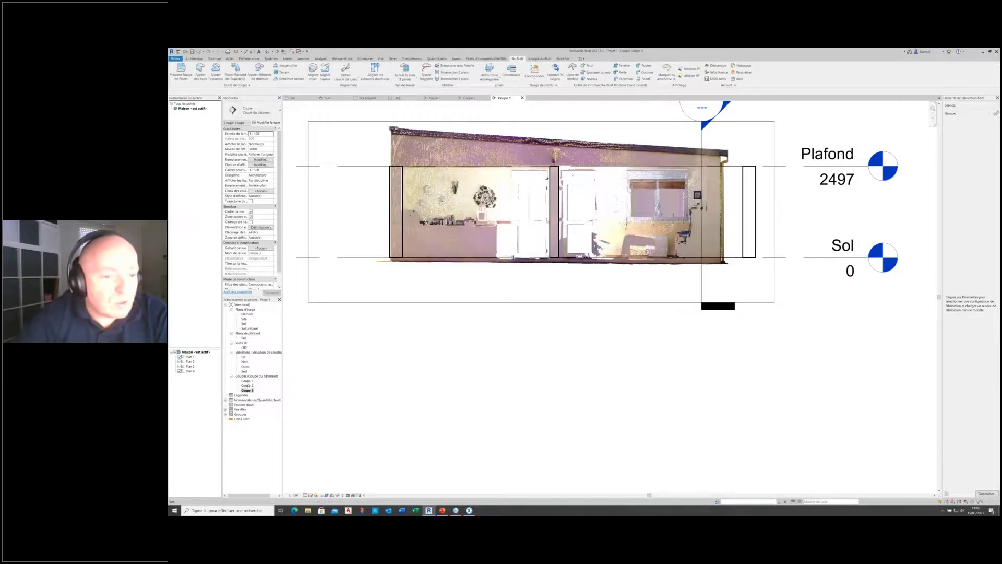
click(247, 381)
double_click(244, 324)
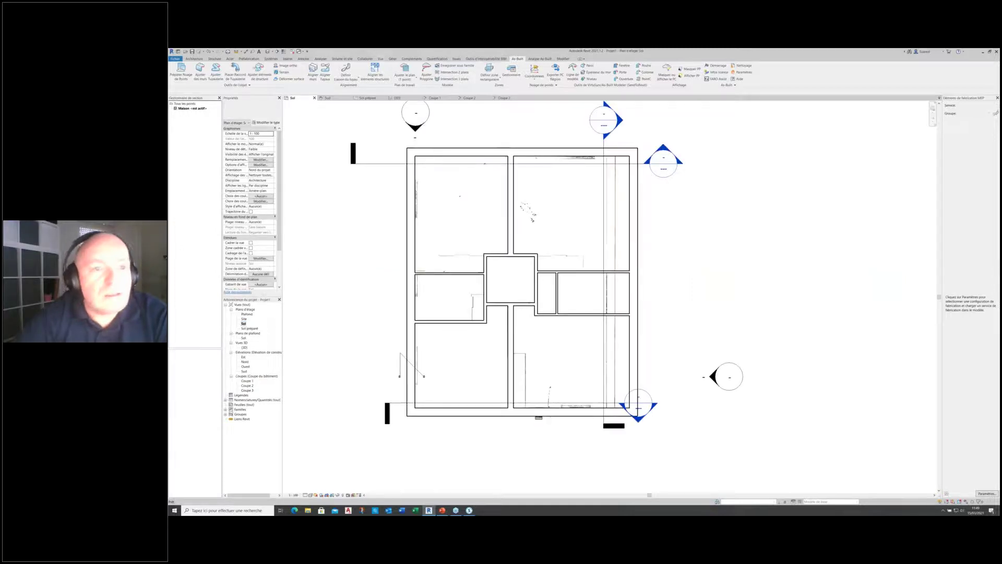
click(277, 51)
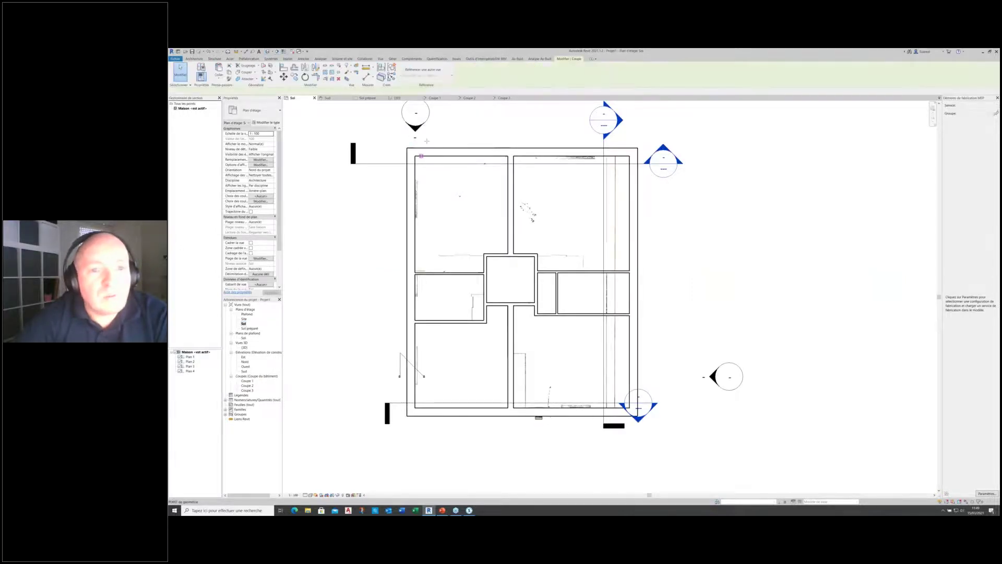
click(425, 139)
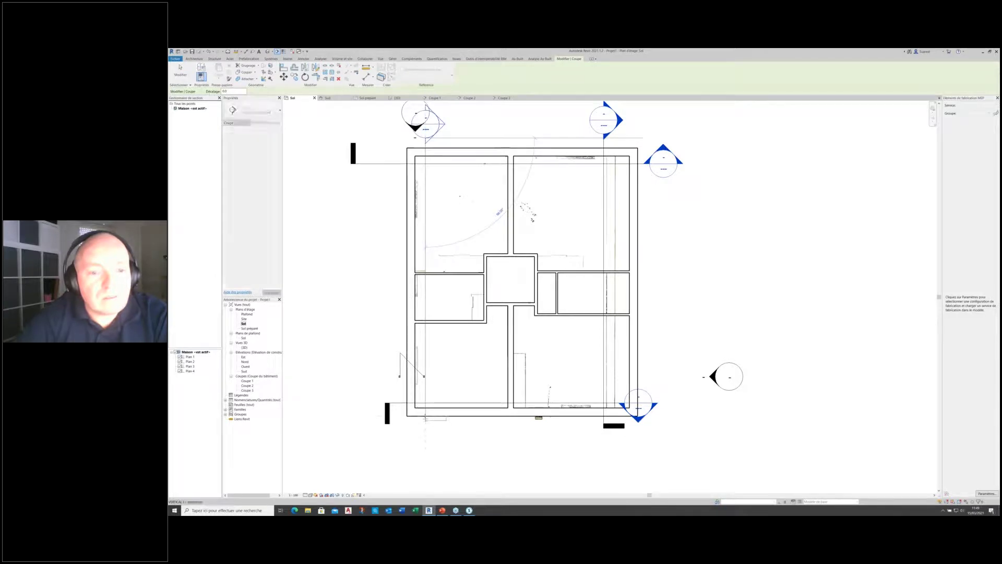
click(426, 418)
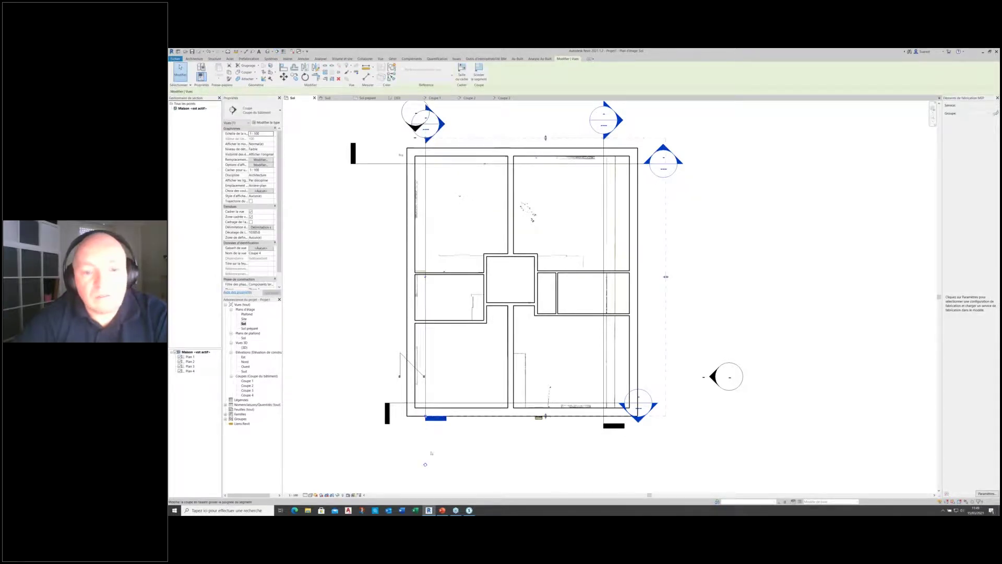
click(277, 52)
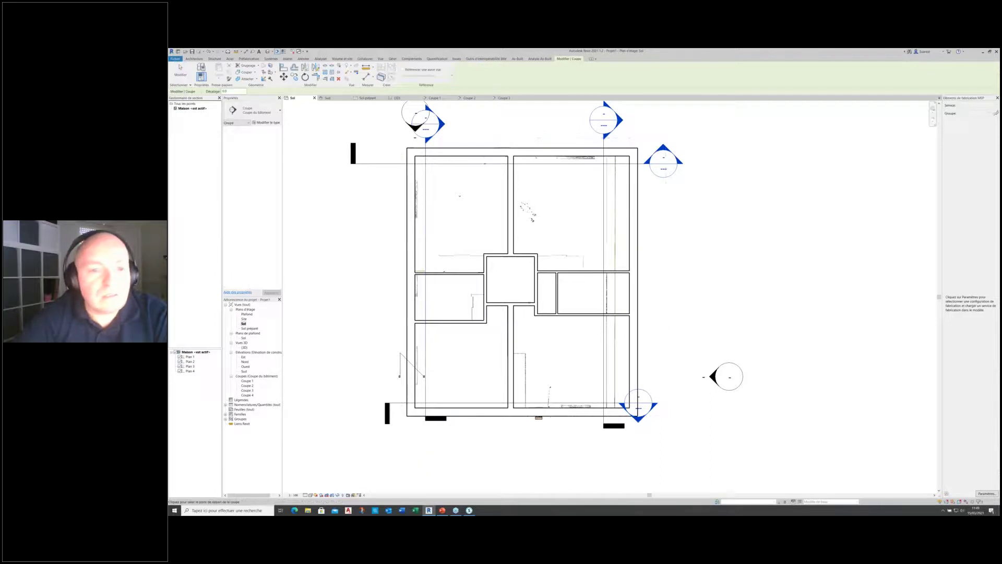
key(Escape)
key(Escape)
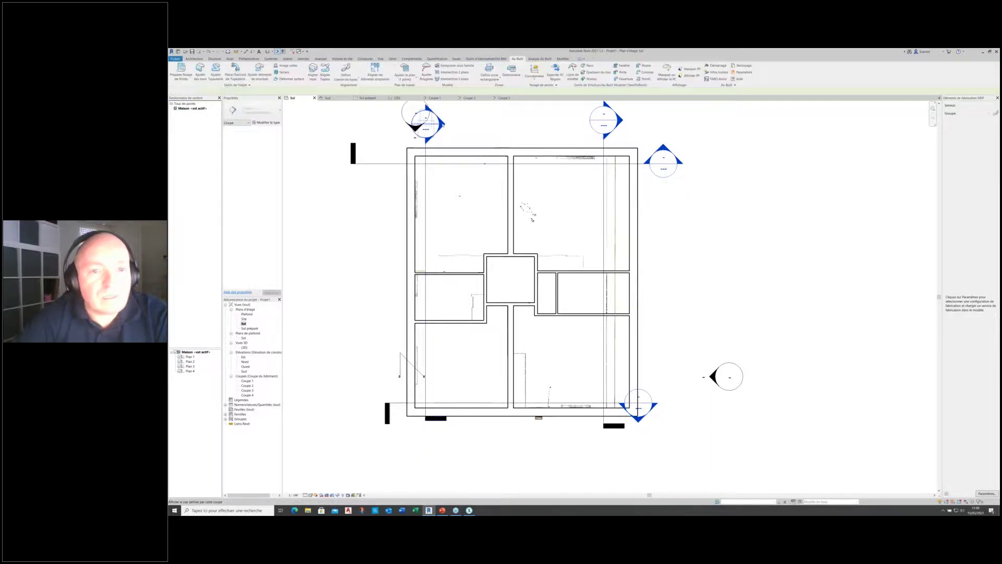
- Flip the new section to face the left exterior wall and open its view, Coupe 4
right_click(443, 125)
click(462, 145)
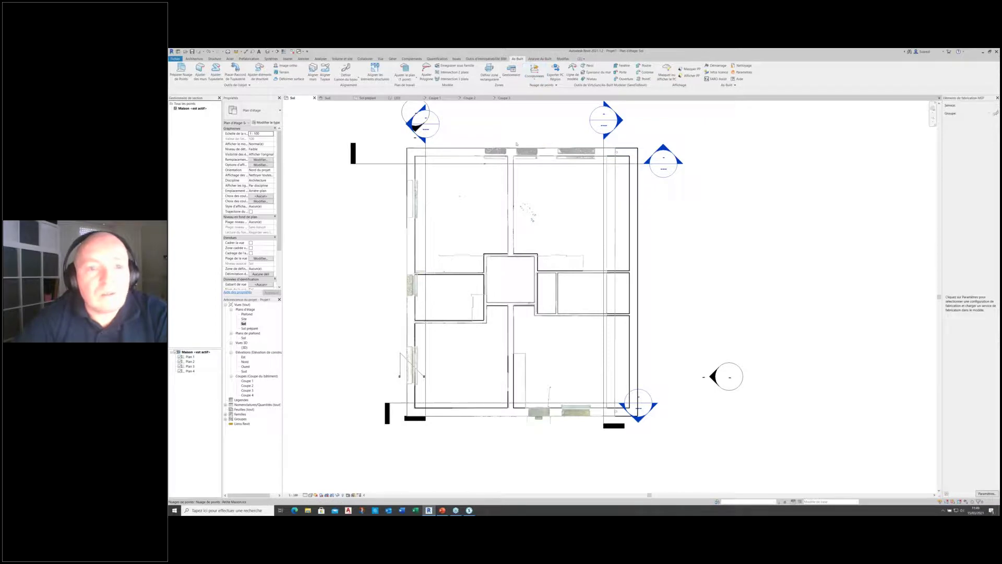
double_click(247, 395)
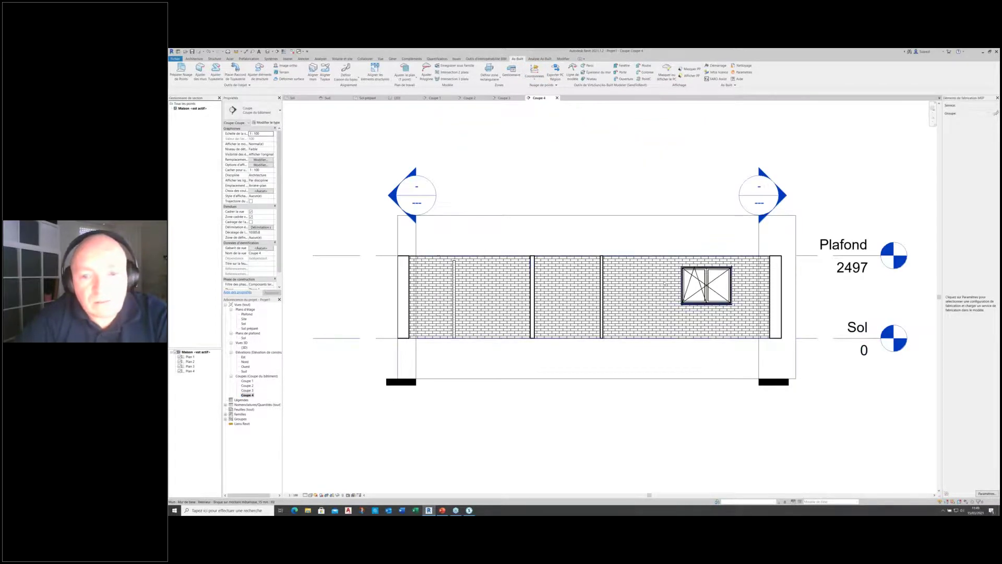
scroll(666, 284, up, 3)
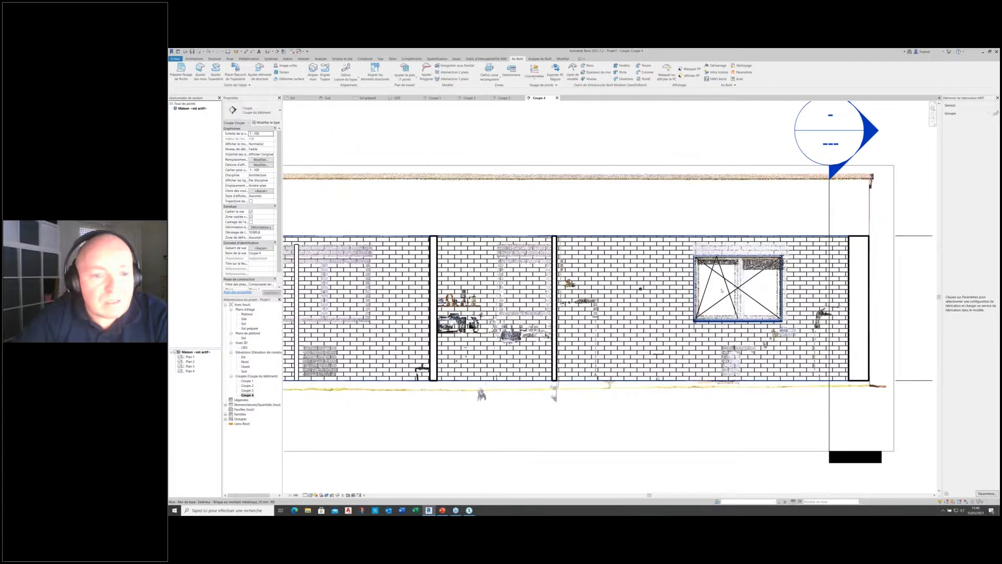
scroll(326, 273, up, 3)
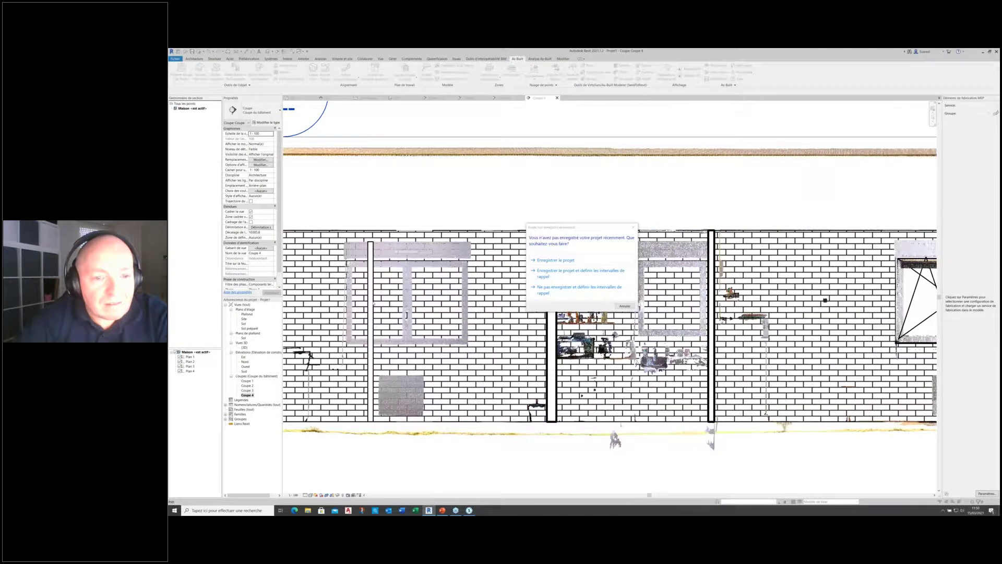
- Delete the narrow door seen edge-on in front of the scanned double window in Coupe 4
click(371, 305)
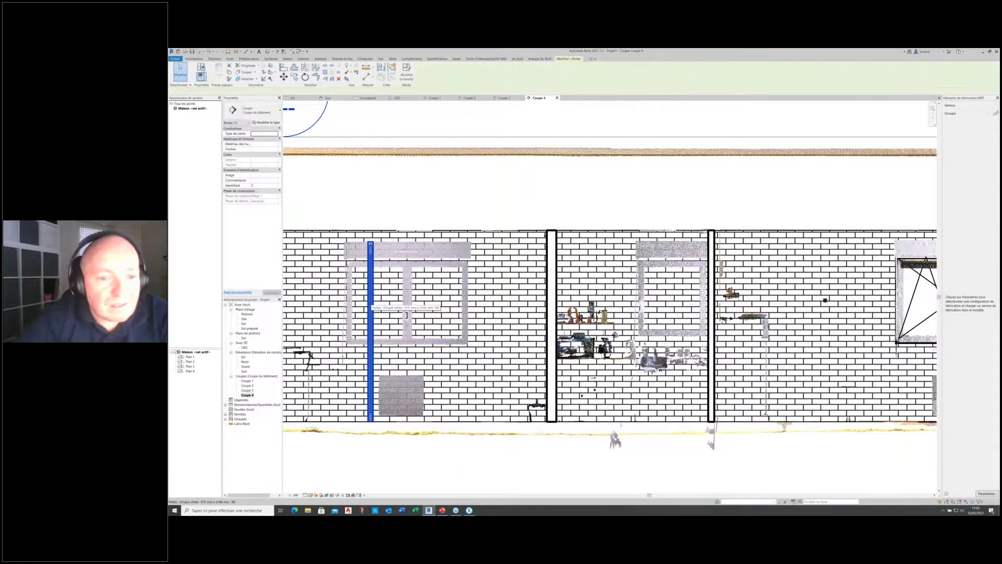
key(Delete)
scroll(416, 338, up, 1)
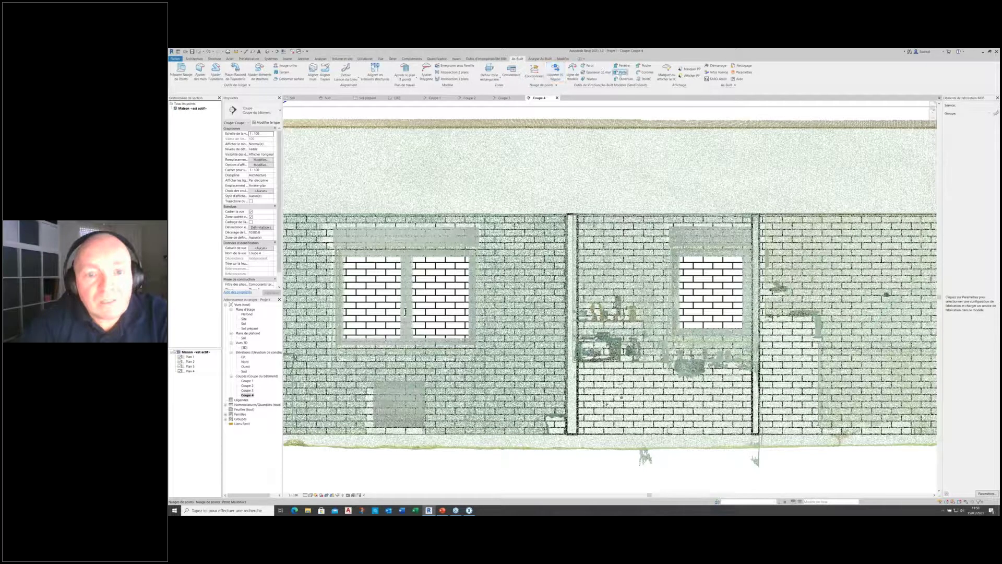
- Create a two-leaf window with the As-Built window tool, using a 2 Vantaux type and diagonal corners of the scanned double window opening
click(620, 73)
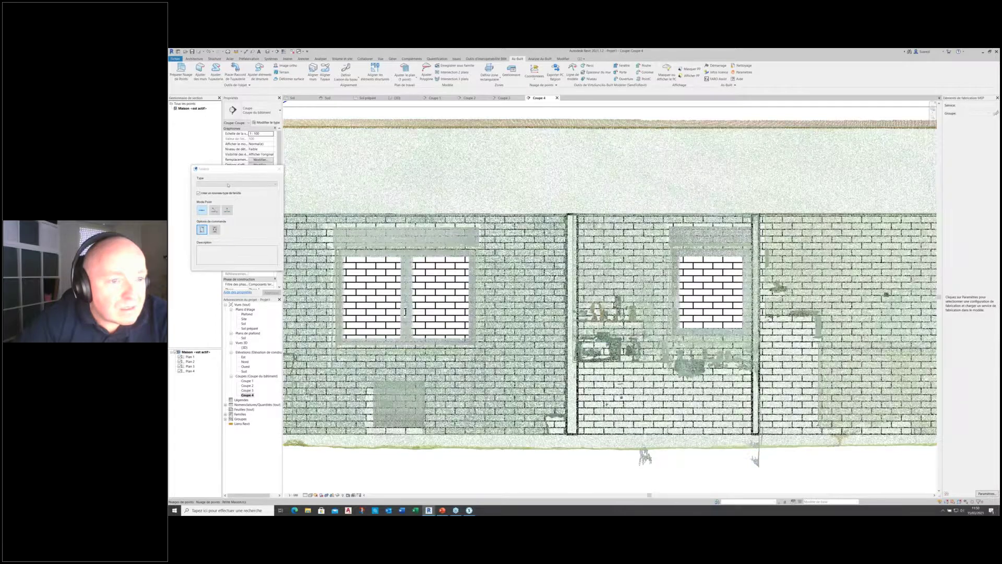
click(236, 183)
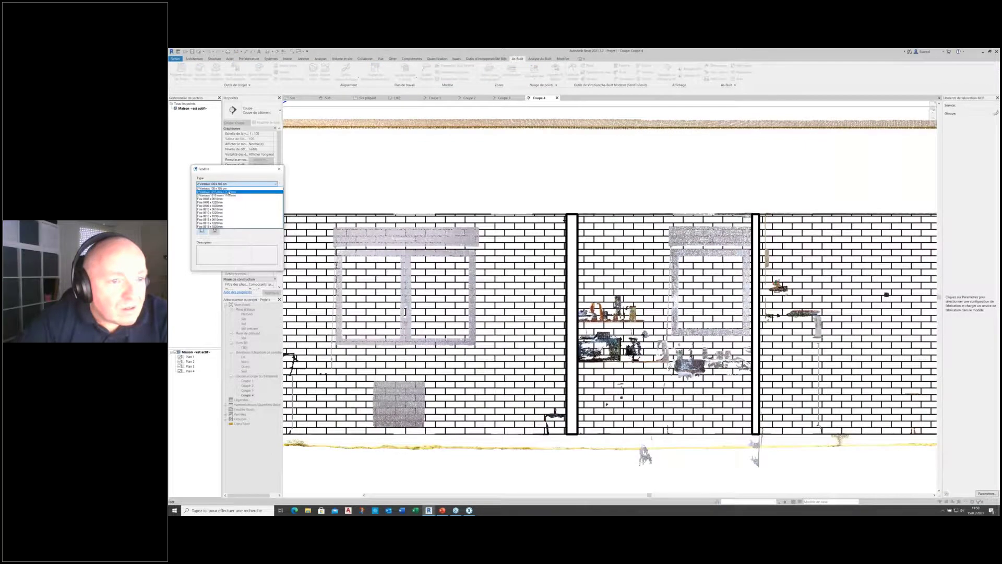
click(228, 189)
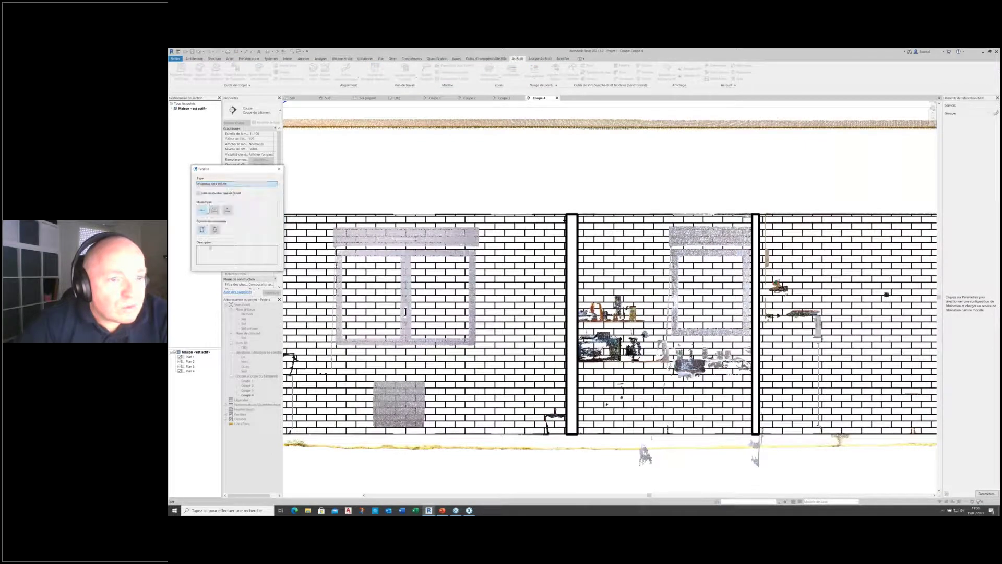
key(alt+Tab)
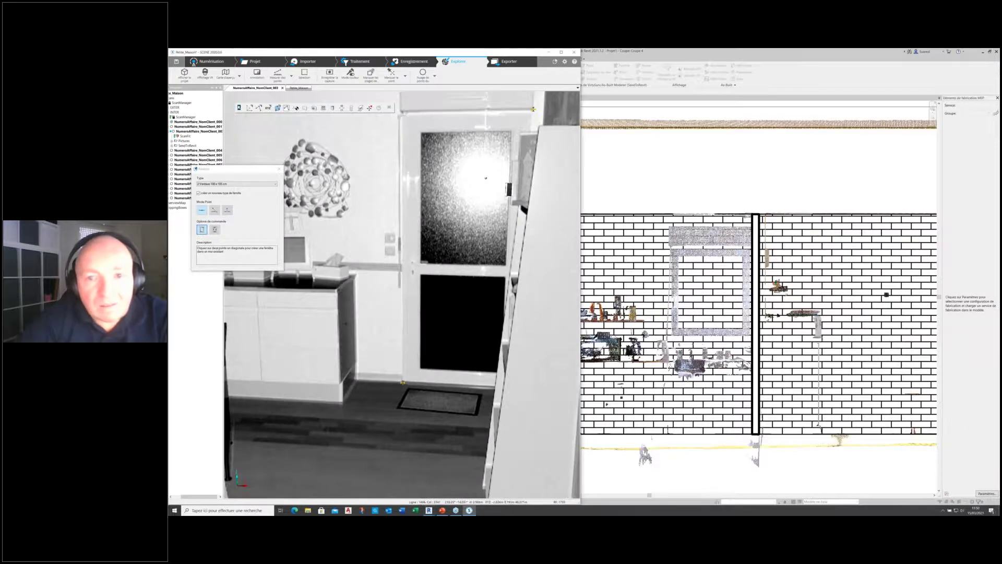
key(alt+Tab)
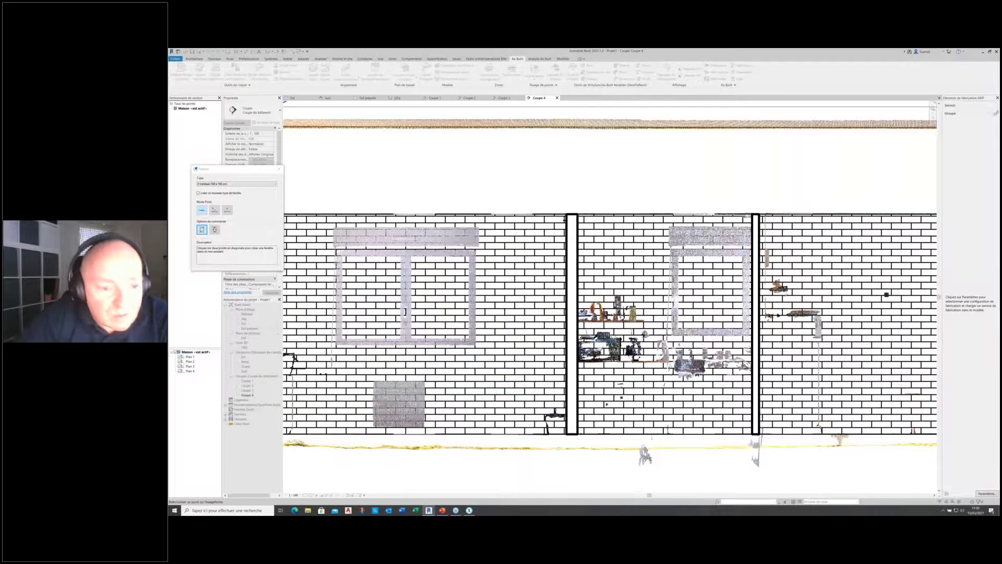
click(338, 343)
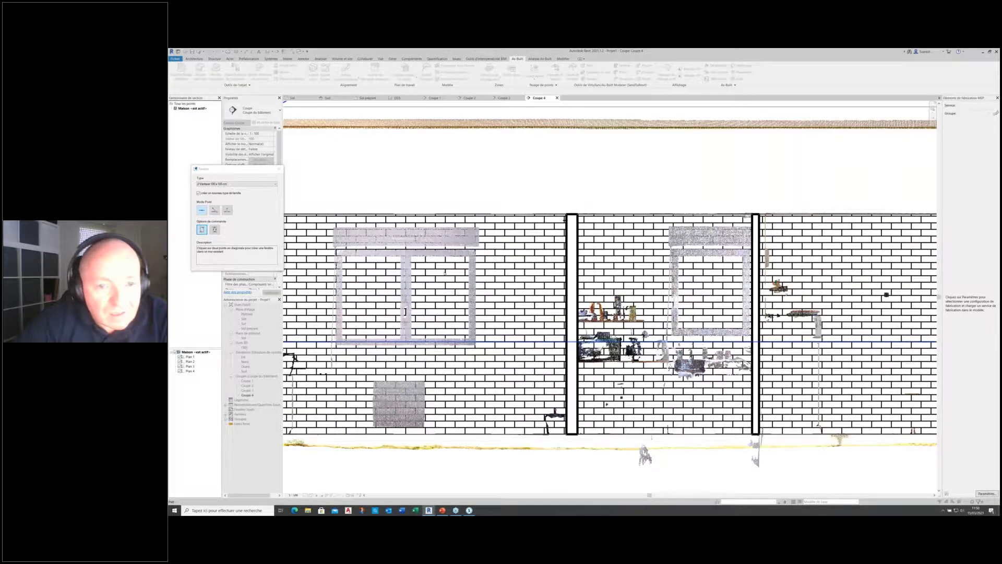
click(476, 253)
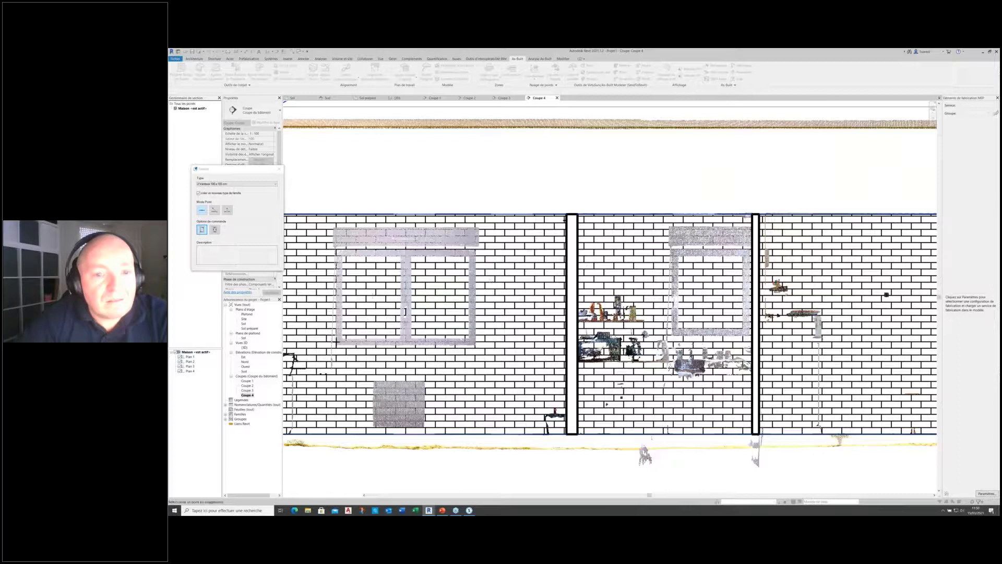
click(406, 312)
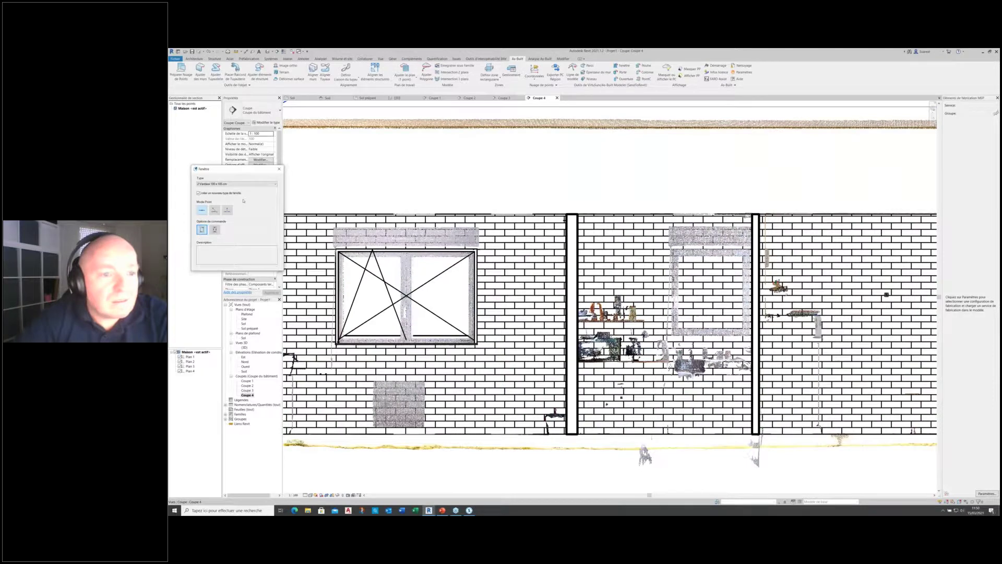
- Create a fixed window with a Fixe type by picking diagonal corners of the small scanned opening between the two partition walls
click(233, 185)
click(223, 203)
click(202, 230)
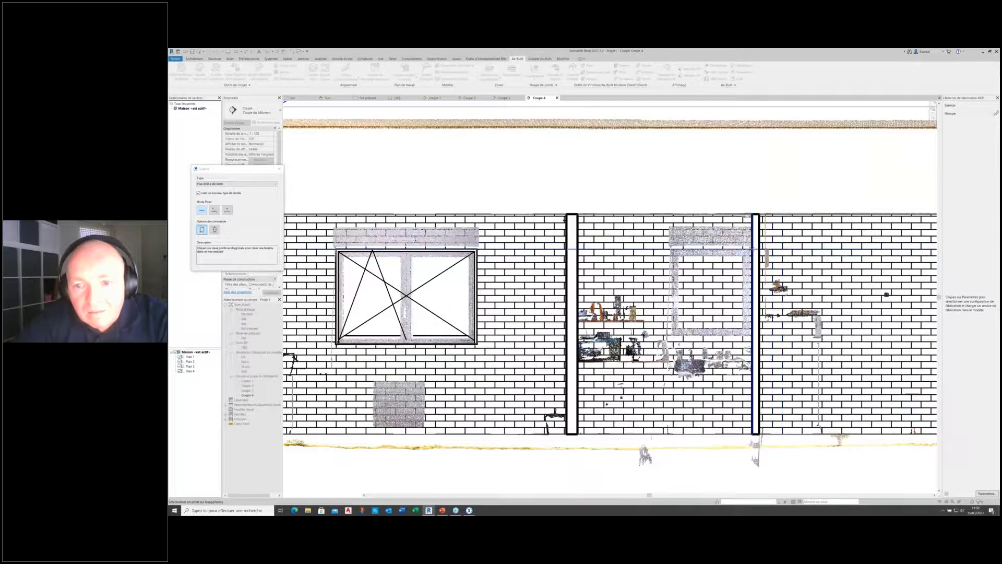
key(Escape)
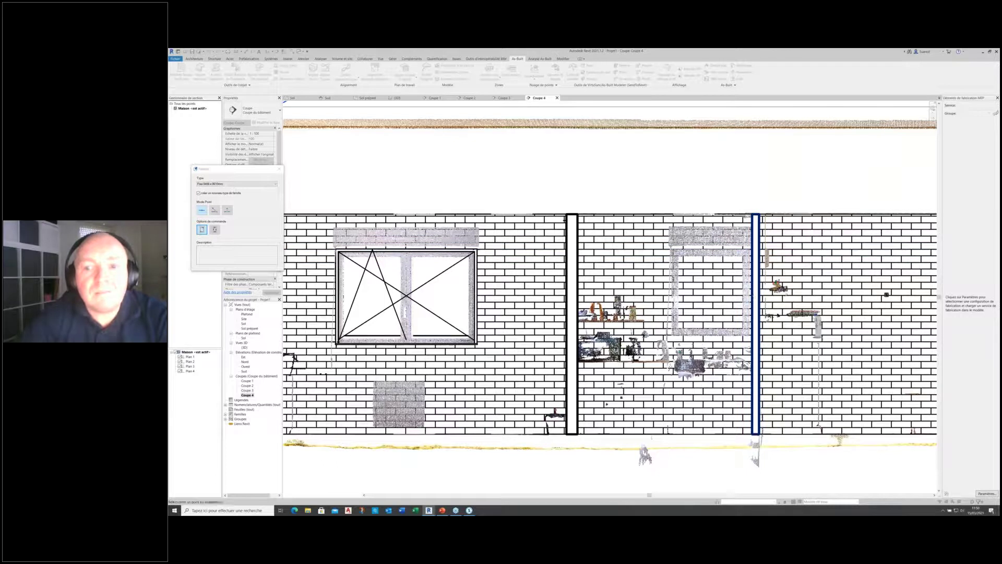
click(743, 250)
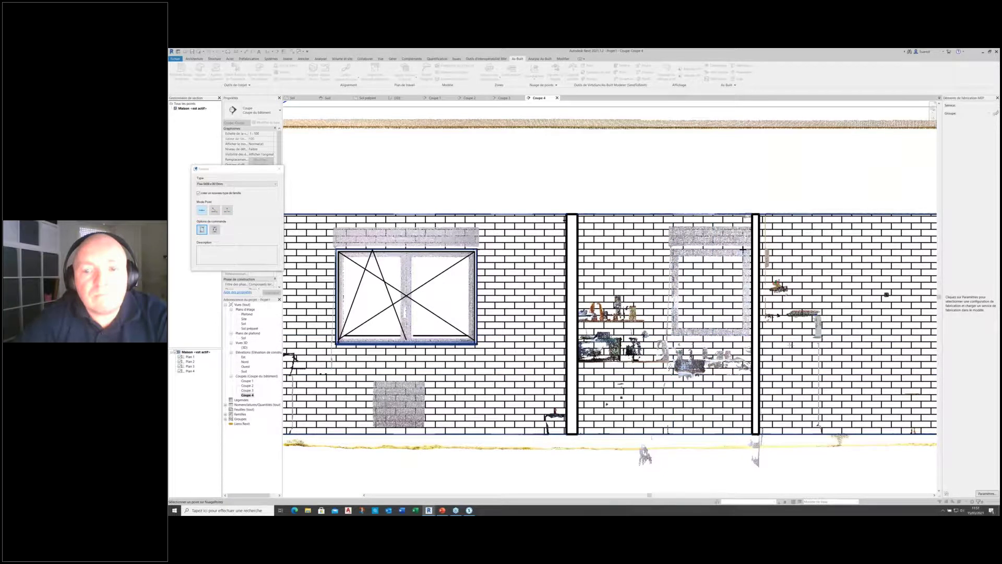
click(743, 250)
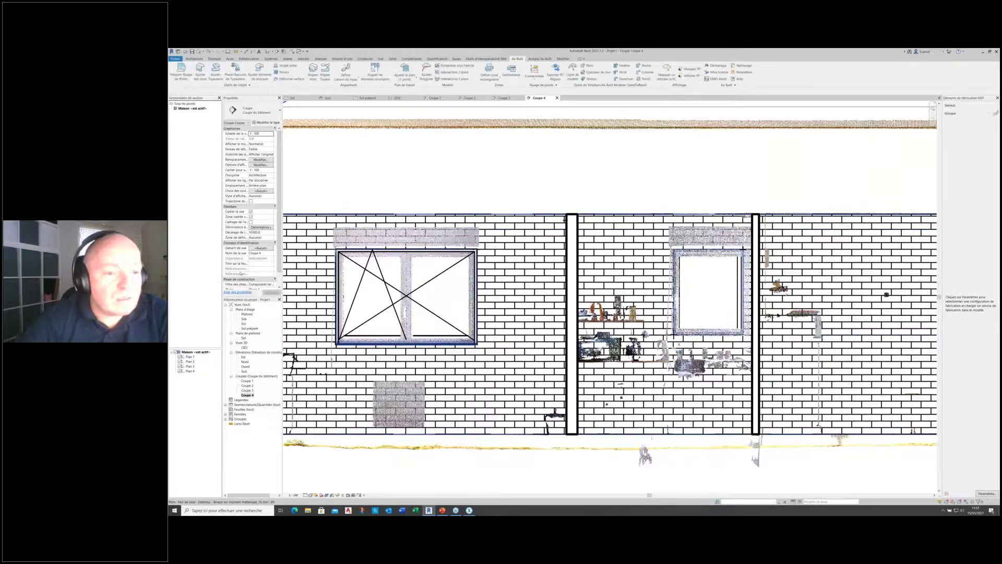
- Open the {3D} view, turn the house to show the exterior wall with the new windows, and display the point cloud
double_click(244, 348)
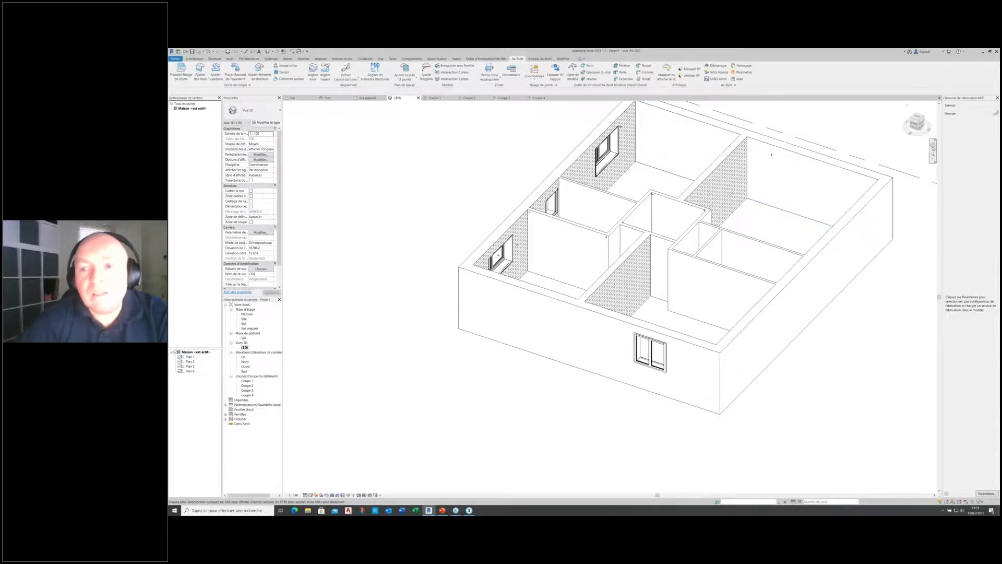
click(918, 121)
mouse_move(748, 195)
shift+middle_down()
mouse_move(691, 205)
mouse_move(577, 202)
mouse_move(350, 169)
mouse_move(324, 139)
mouse_move(333, 166)
shift+middle_up()
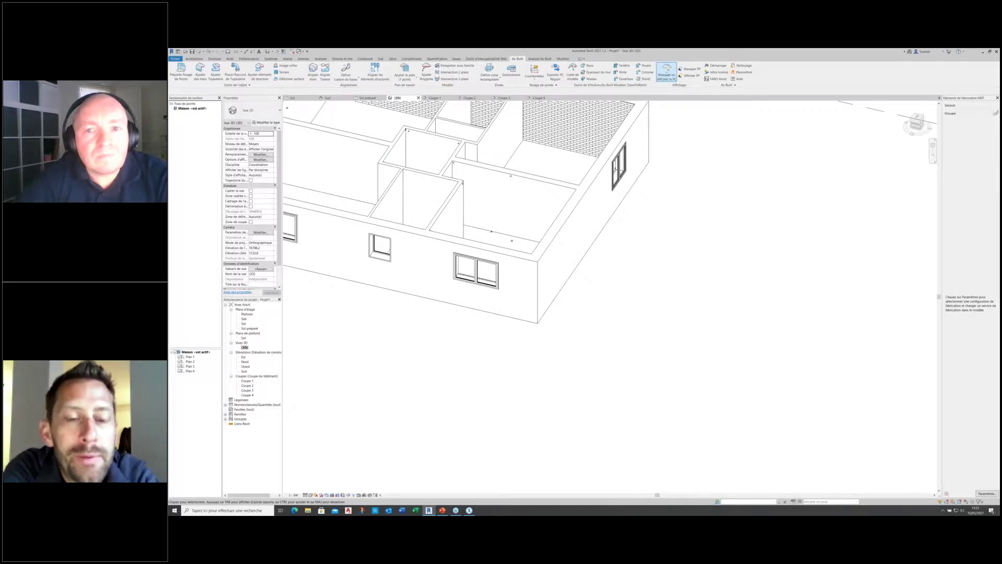
click(667, 75)
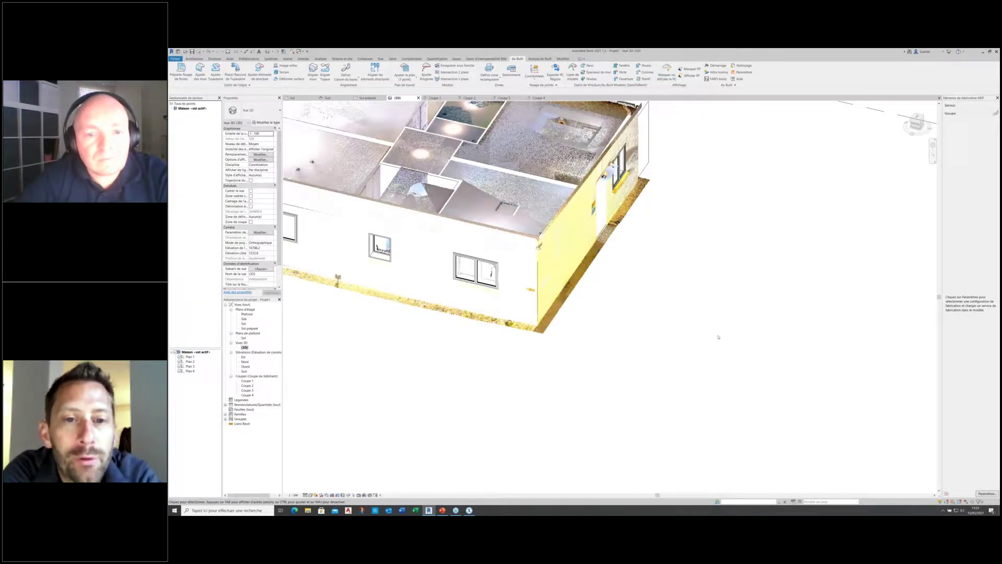
- Examine how the modelled windows match the point cloud on the house's exterior walls from several 3D angles
scroll(600, 329, down, 6)
scroll(511, 317, up, 4)
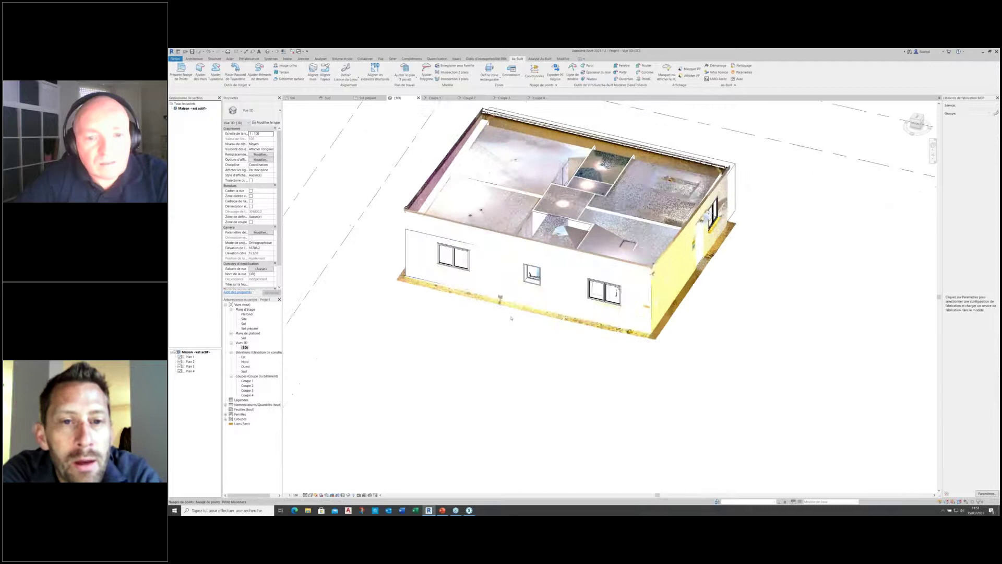
scroll(511, 318, up, 1)
scroll(511, 317, up, 3)
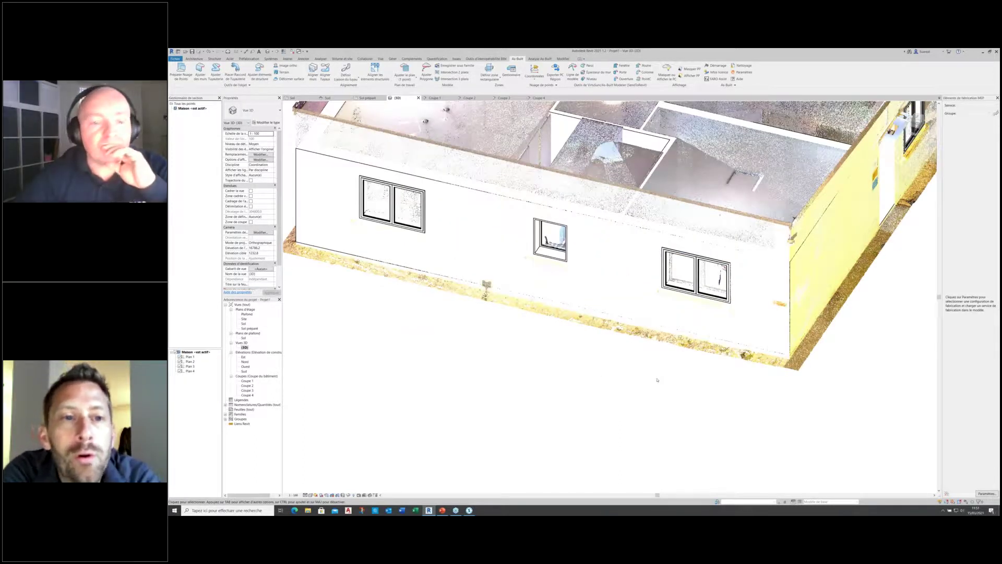
scroll(658, 380, down, 1)
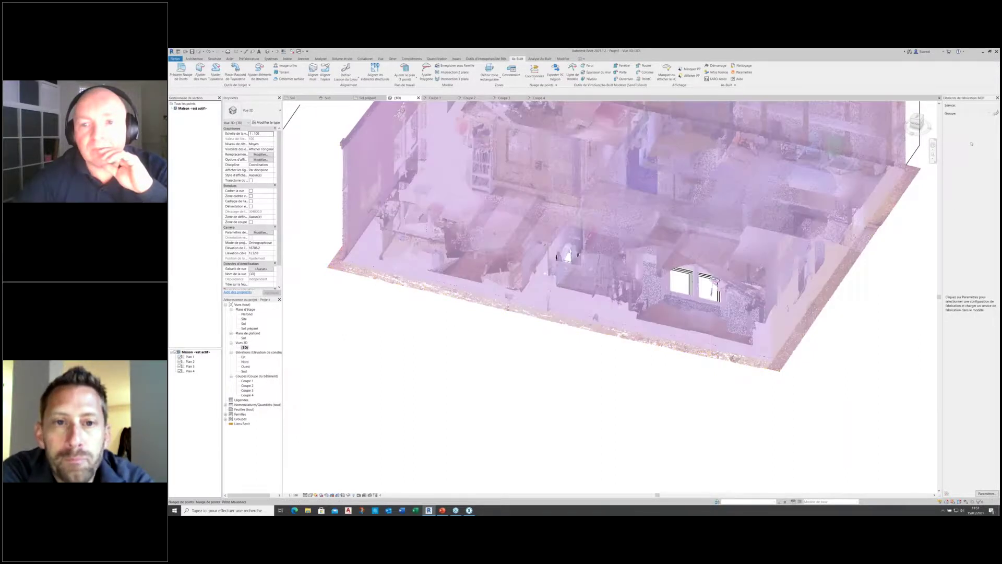
click(914, 137)
drag(914, 137, 896, 147)
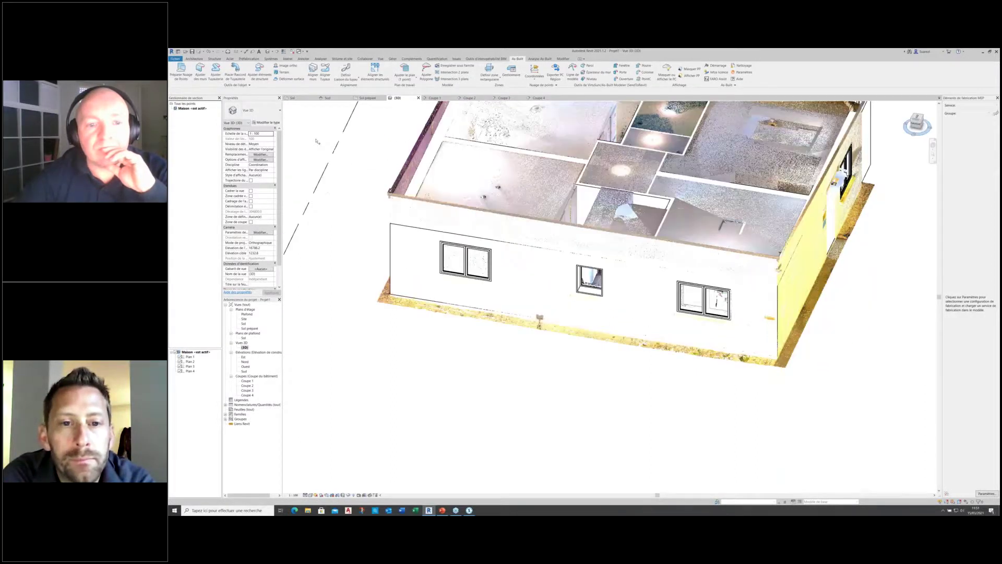
shift+middle_drag(317, 142, 412, 141)
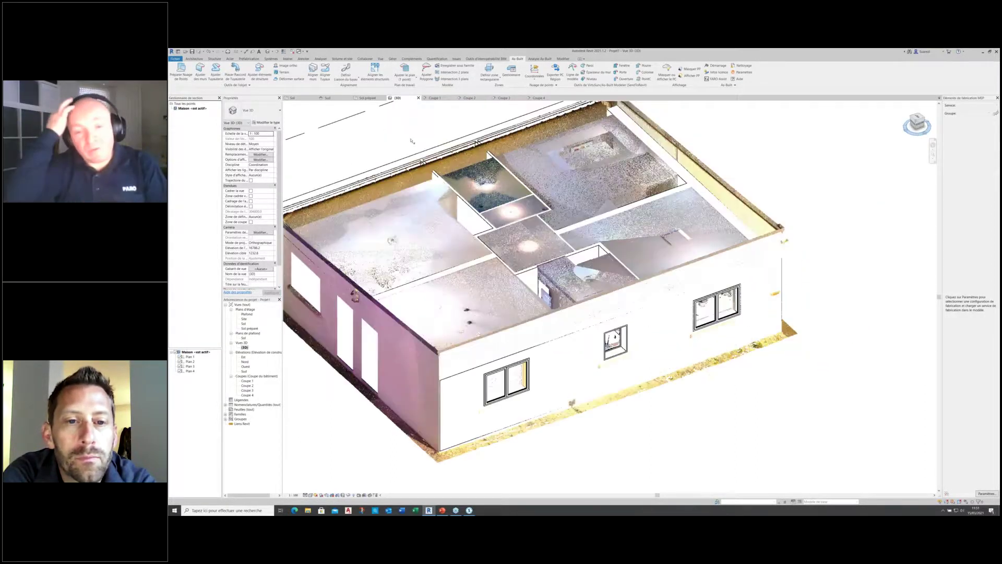
drag(412, 141, 924, 136)
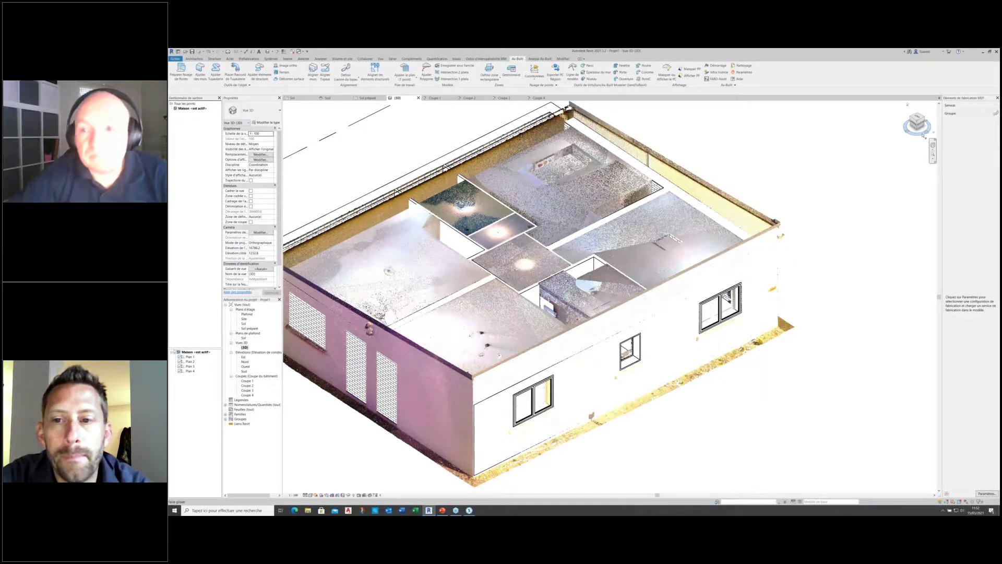
scroll(879, 174, down, 3)
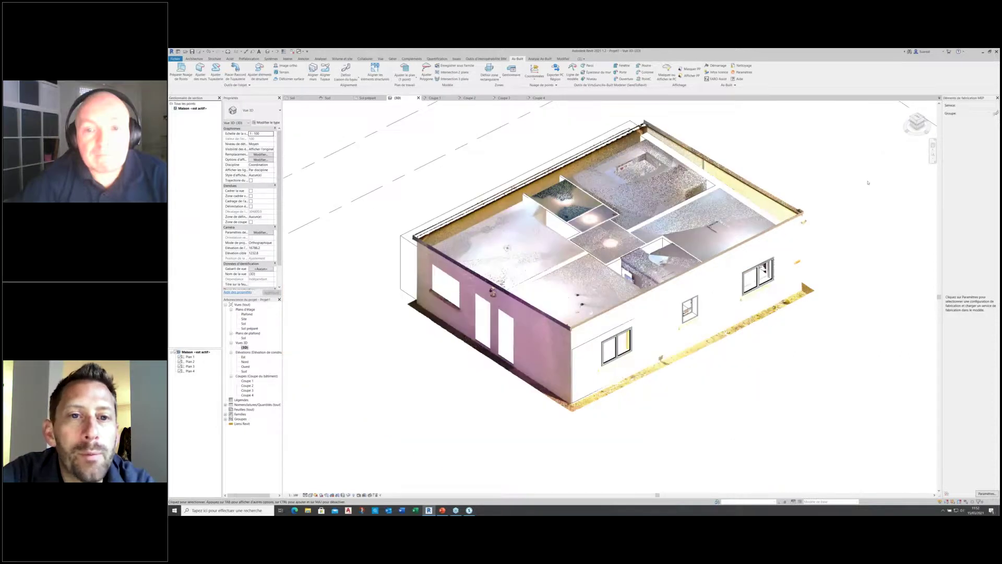
scroll(869, 183, up, 1)
scroll(868, 183, up, 1)
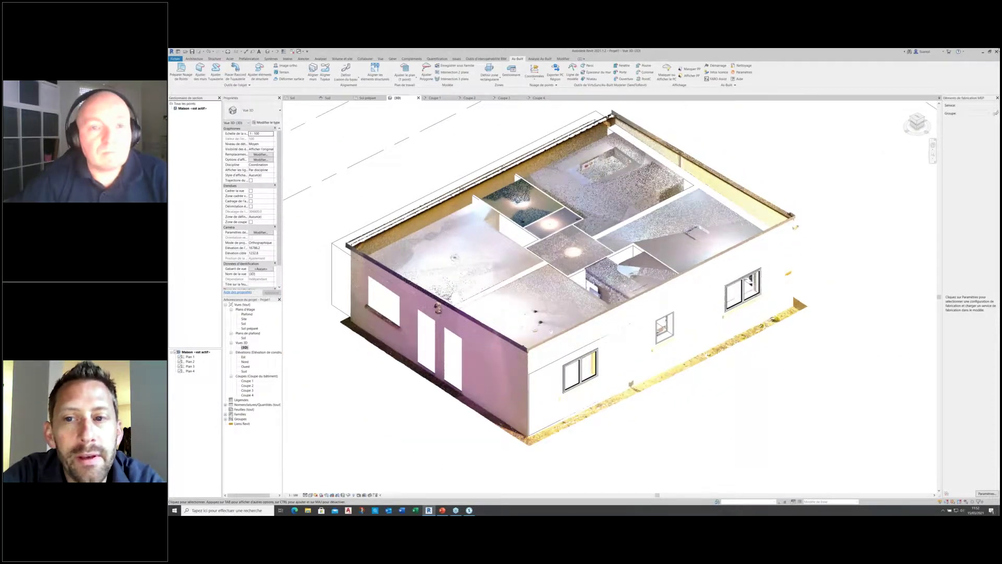
- Minimise Revit, maximise SCENE and examine the glazed door in the scan image
click(984, 51)
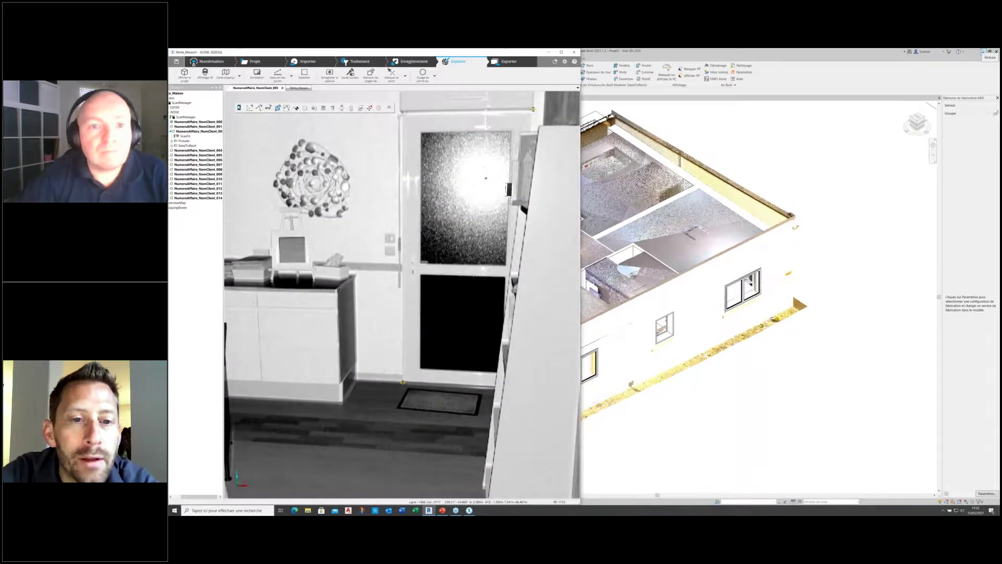
click(984, 51)
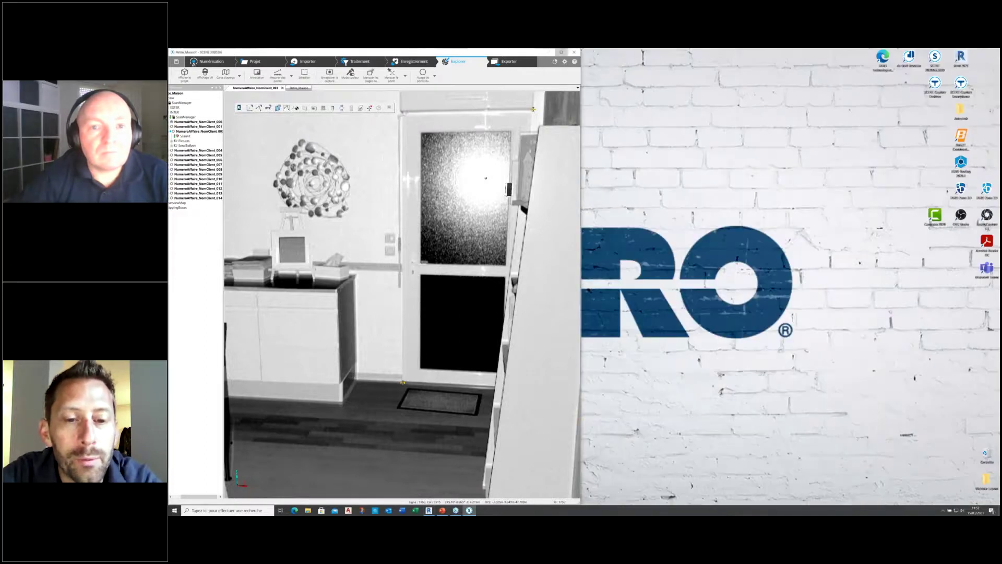
key(super+Up)
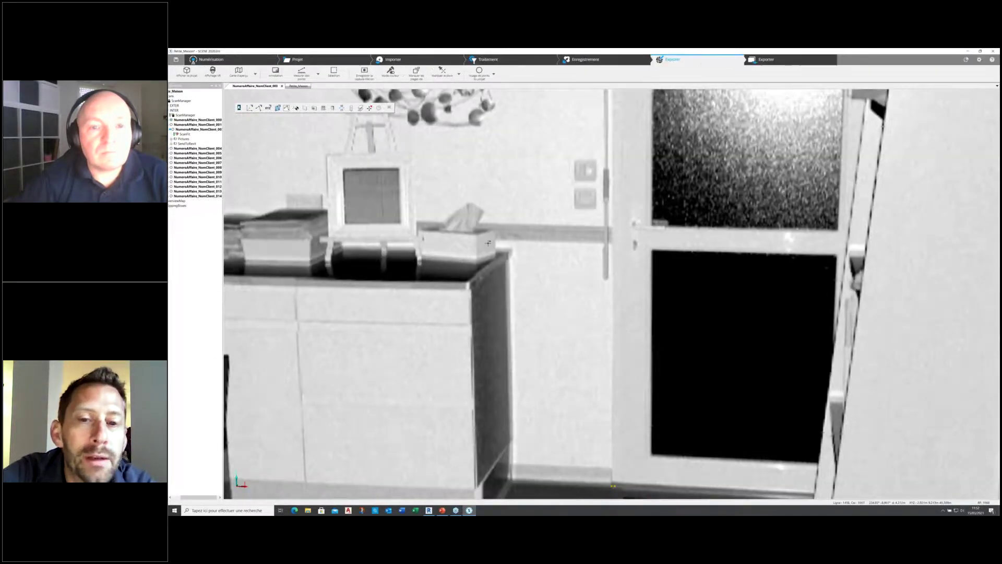
scroll(488, 243, up, 2)
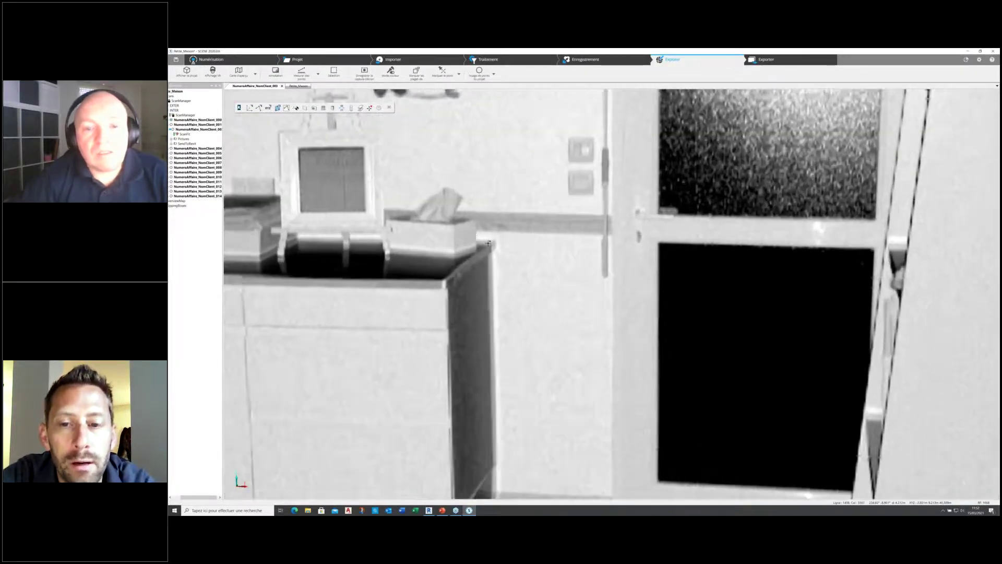
scroll(488, 243, down, 3)
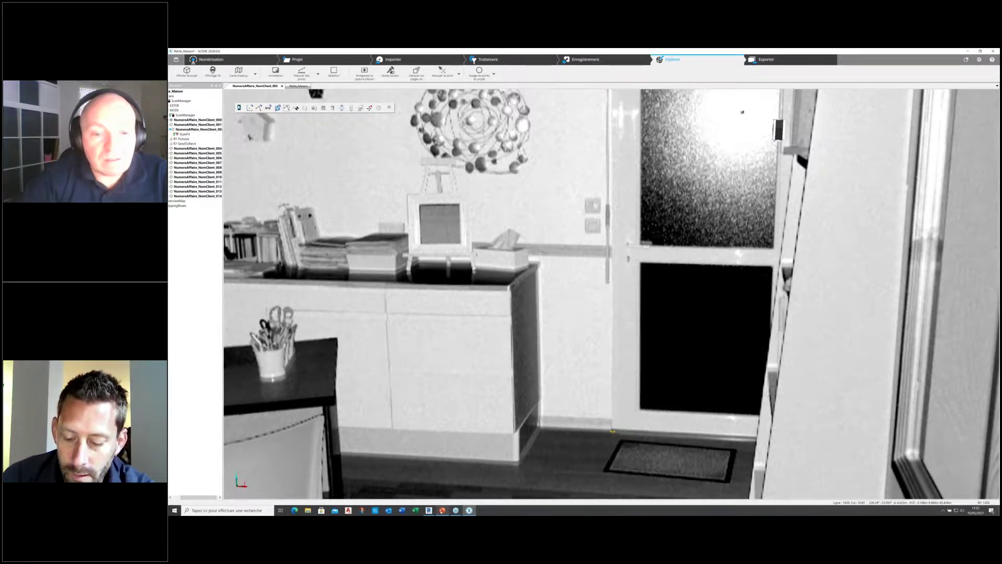
- Switch to PowerPoint and show the Questions / Réponses slide
click(442, 513)
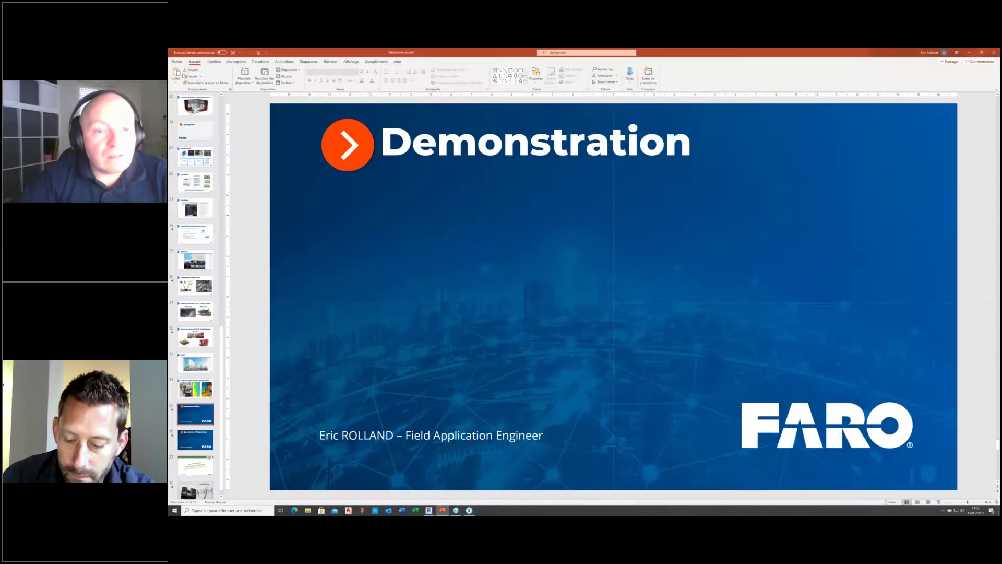
click(429, 304)
scroll(429, 303, down, 1)
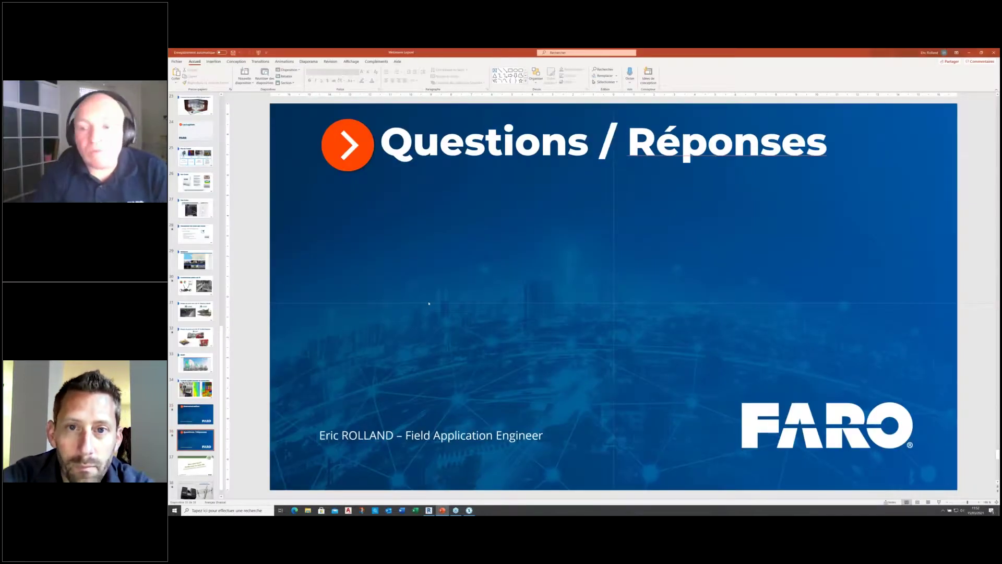